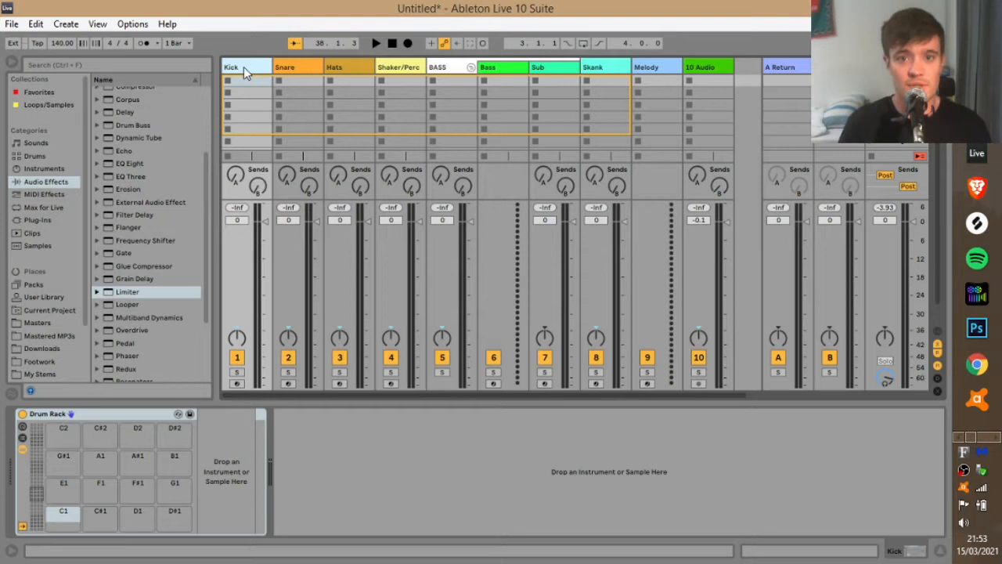
Step: Select the Kick track, then show the Samples place in a slightly wider browser with the ARTIK BREAKS folder collapsed
double_click(244, 68)
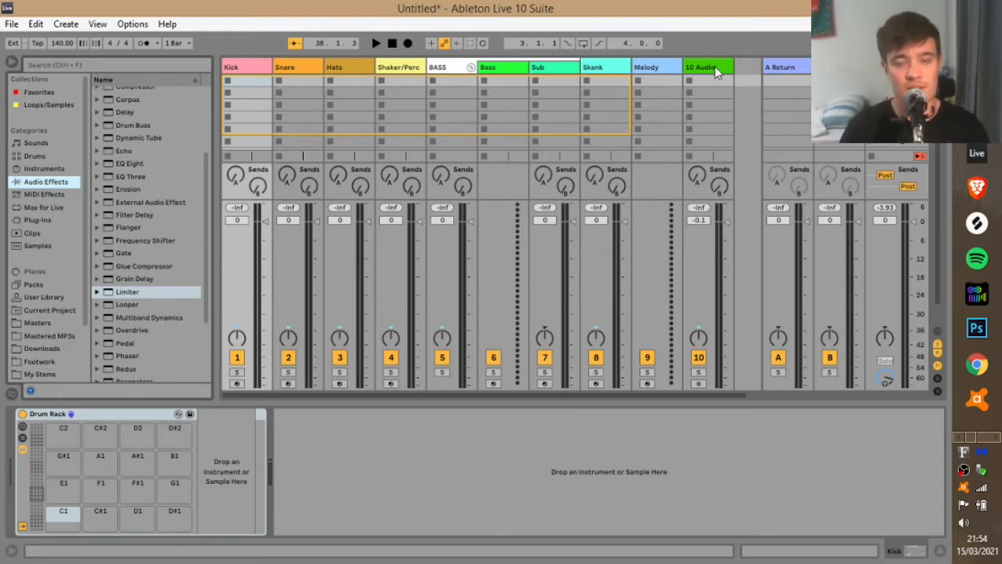
click(254, 71)
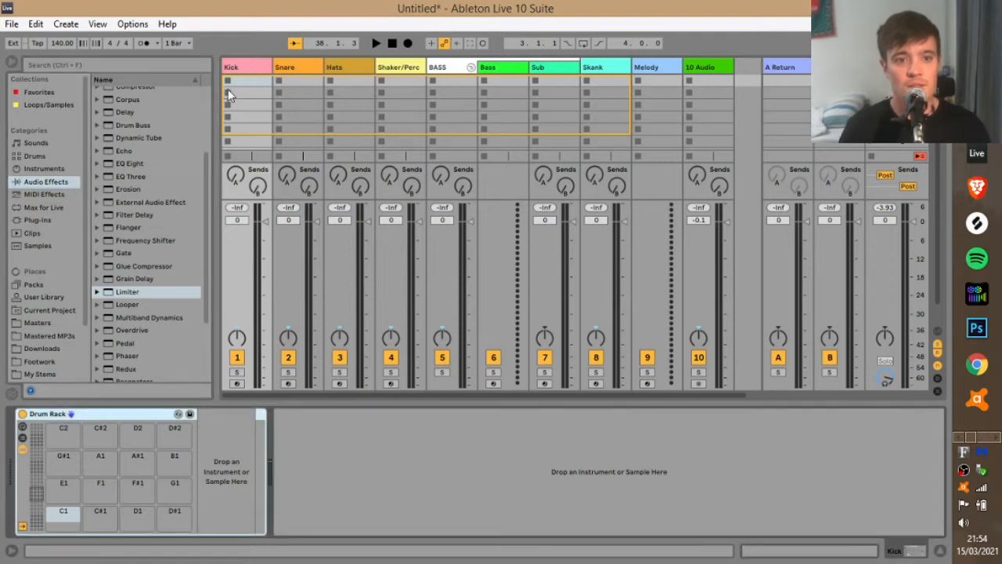
scroll(34, 310, down, 3)
click(36, 349)
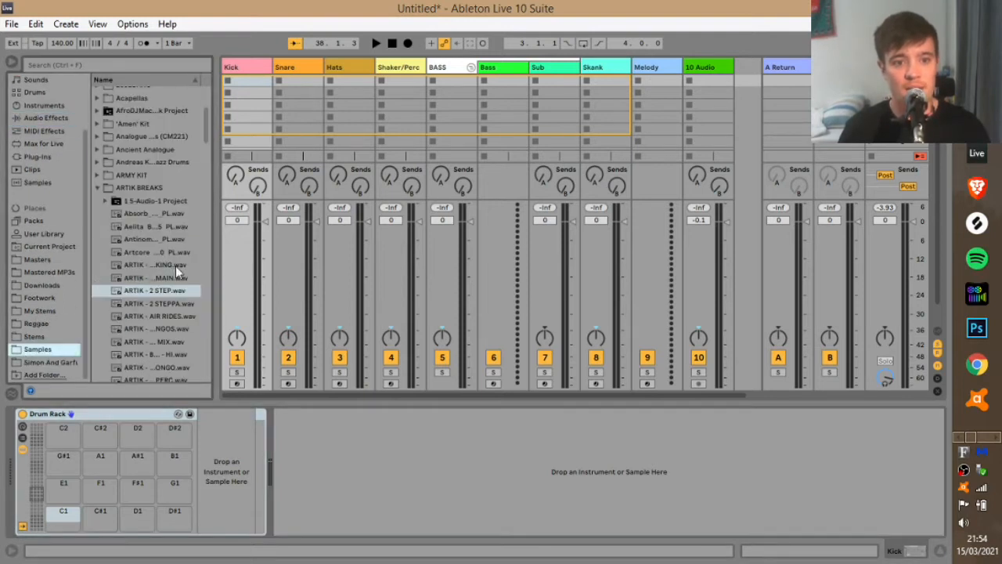
click(96, 187)
scroll(144, 194, down, 1)
drag(213, 196, 235, 197)
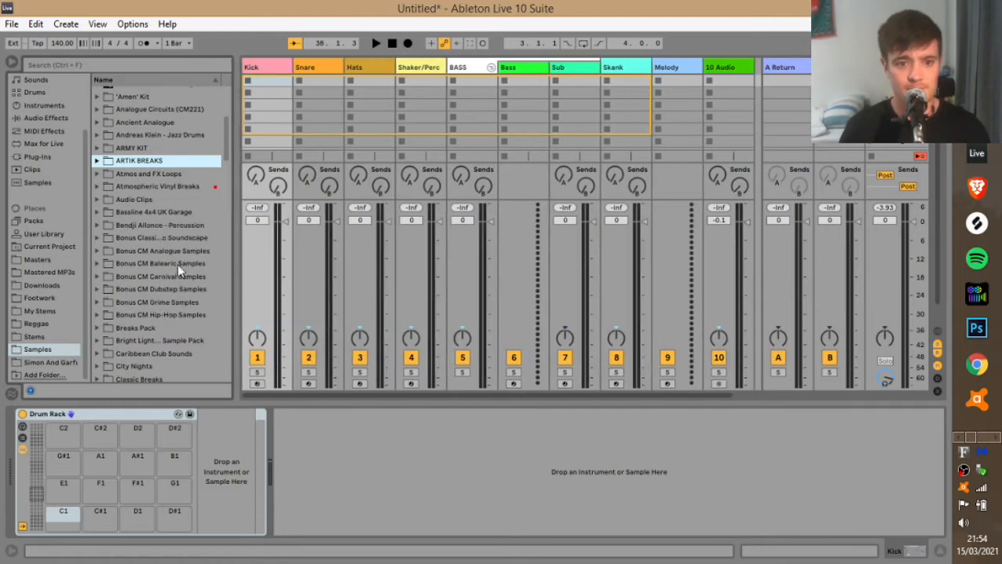
Step: Look through the sample pack folders for one containing kick drums
scroll(171, 258, down, 2)
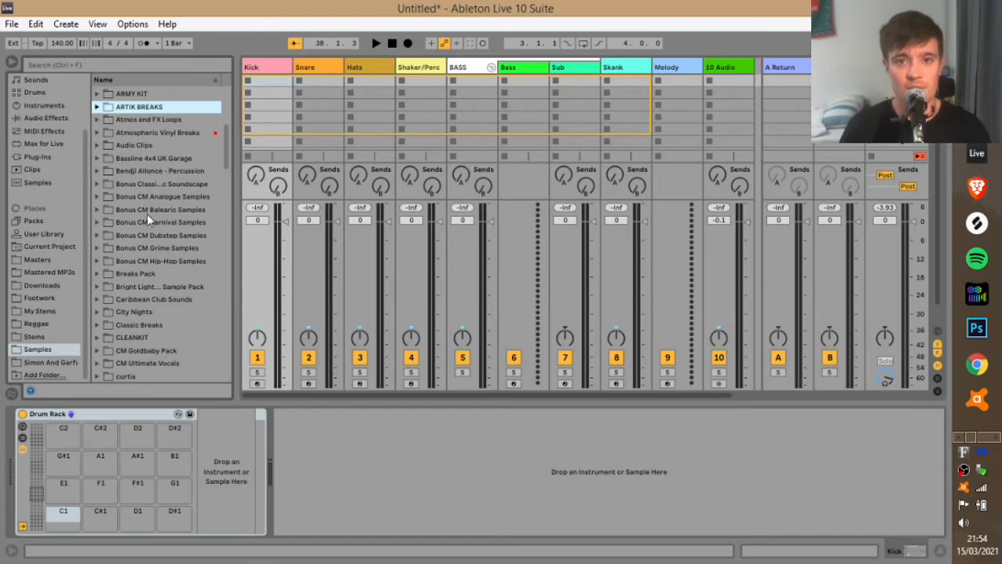
scroll(147, 221, down, 14)
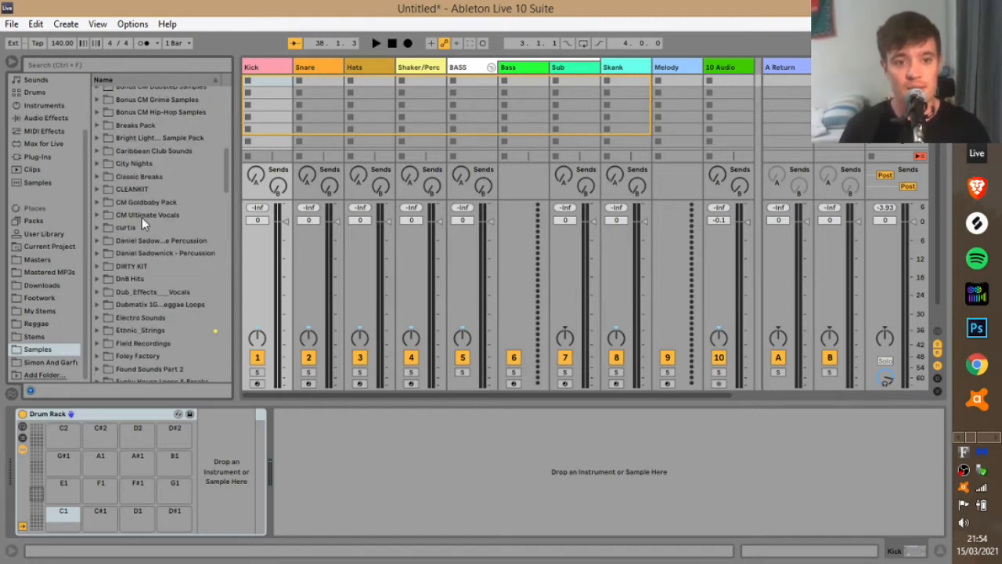
scroll(144, 217, down, 12)
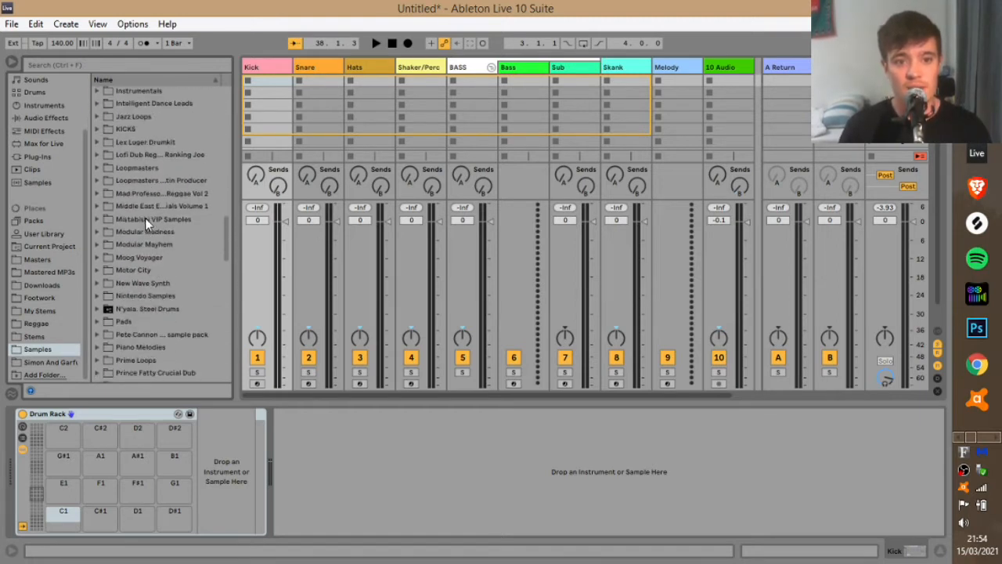
scroll(145, 217, down, 6)
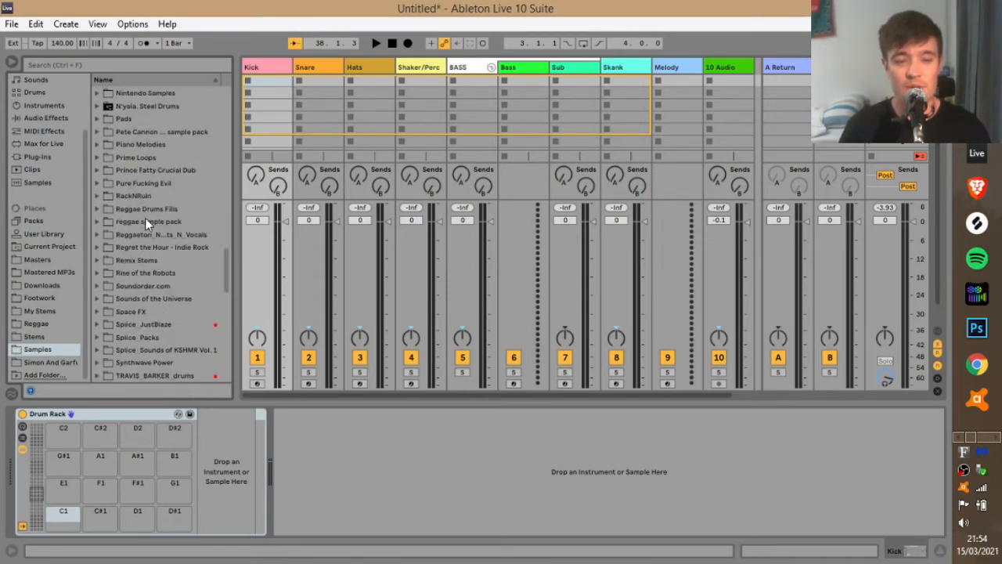
scroll(144, 218, down, 2)
scroll(132, 242, down, 5)
scroll(137, 253, up, 5)
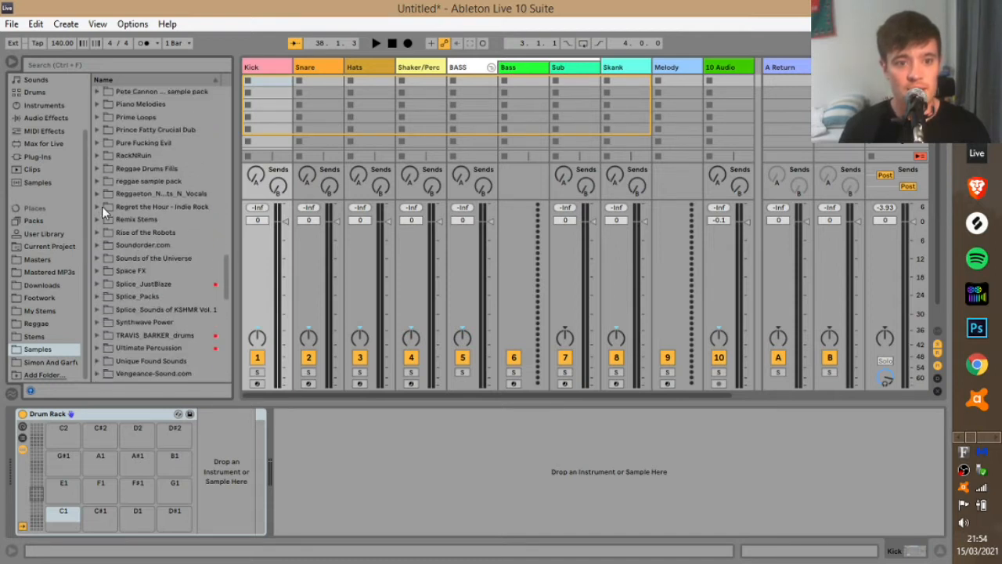
scroll(134, 181, up, 6)
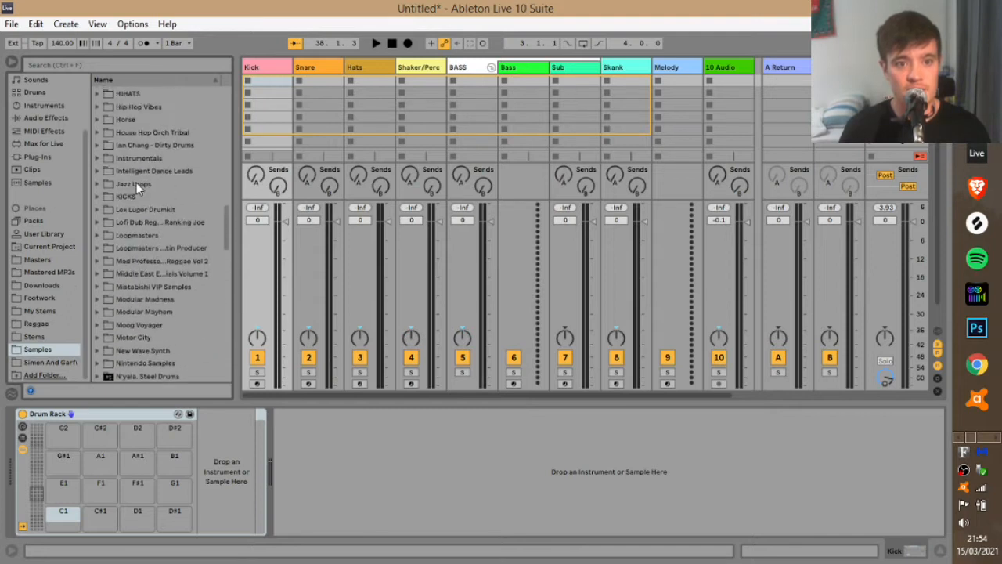
scroll(94, 153, up, 3)
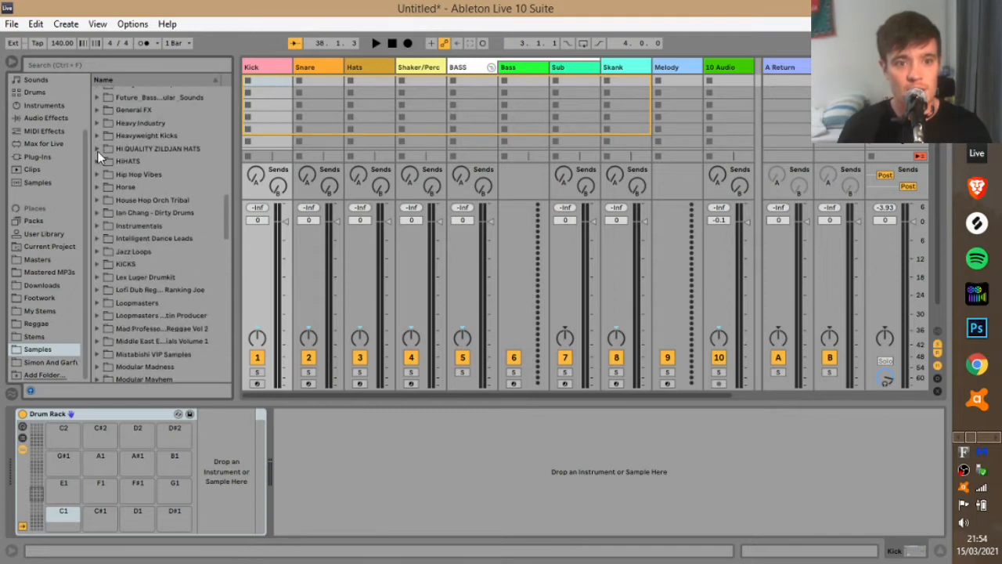
Step: Open the Heavyweight Kicks folder and audition its kick samples in sequence down to mt_kick_edm_05.wav
click(96, 136)
scroll(189, 237, down, 4)
click(162, 166)
key(Down)
key(Down)
key(Down)
key(Down)
key(Down)
key(Down)
key(Down)
key(Down)
key(Down)
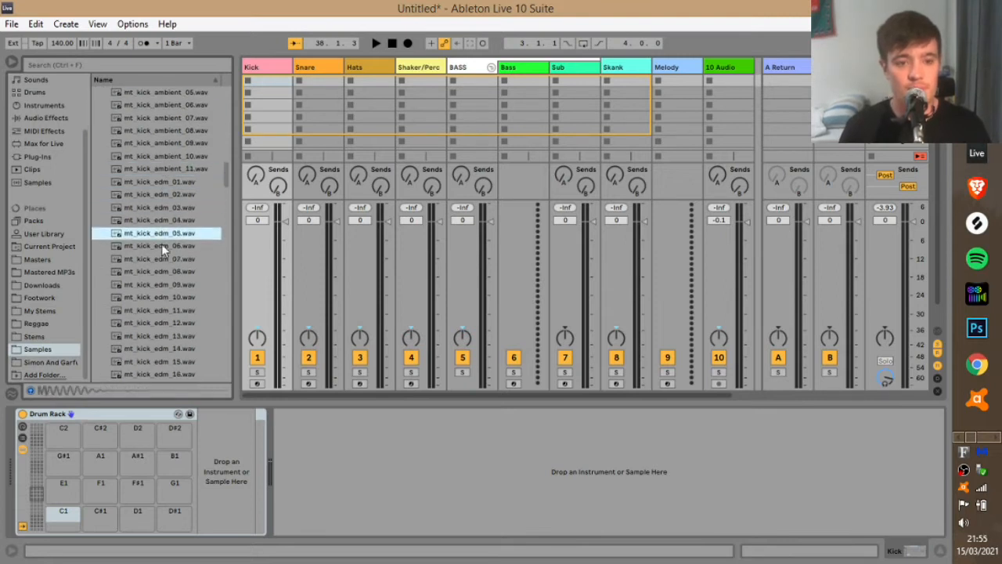
Step: Audition mt_kick_house_08.wav and load it onto the C1 pad of the Kick track's Drum Rack
scroll(155, 271, down, 8)
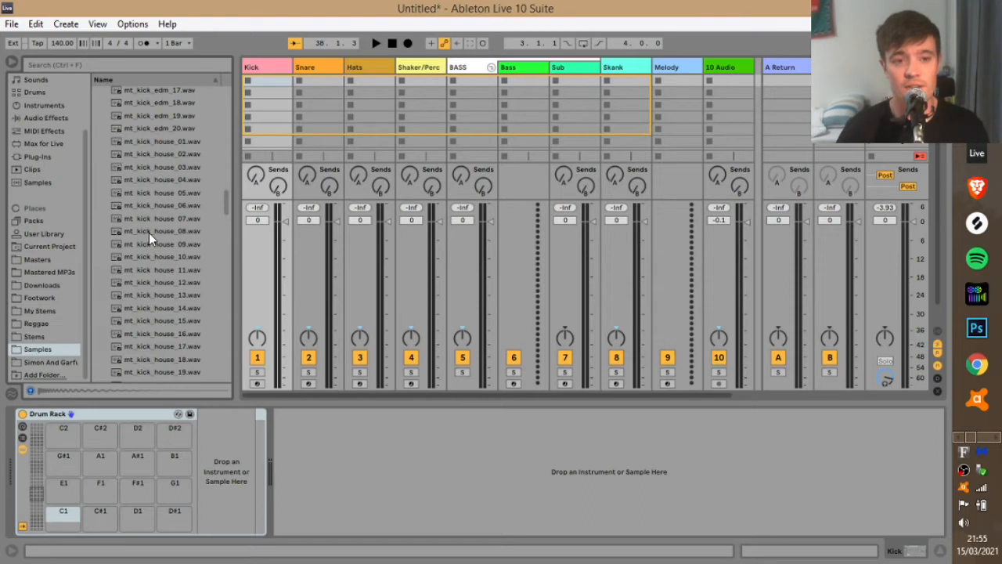
click(149, 232)
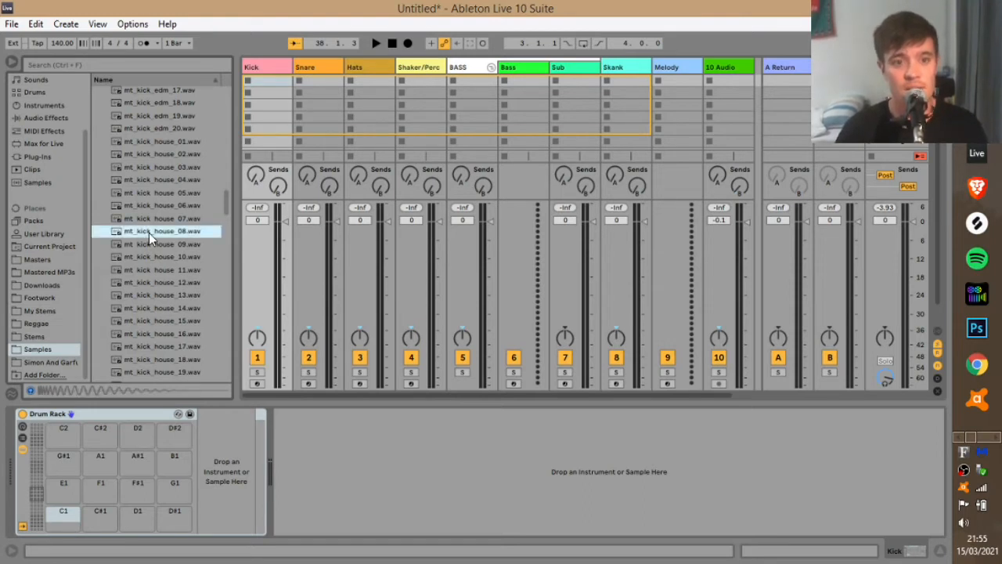
drag(148, 232, 61, 513)
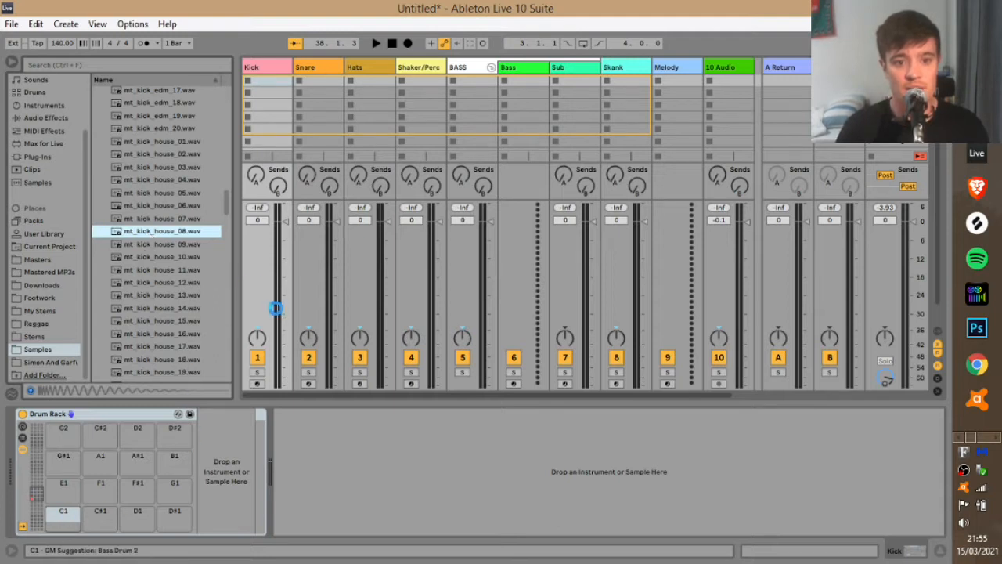
Step: Arm the Kick track and shorten its sample to about a third of its length, with a fade out of about 55 ms
click(258, 384)
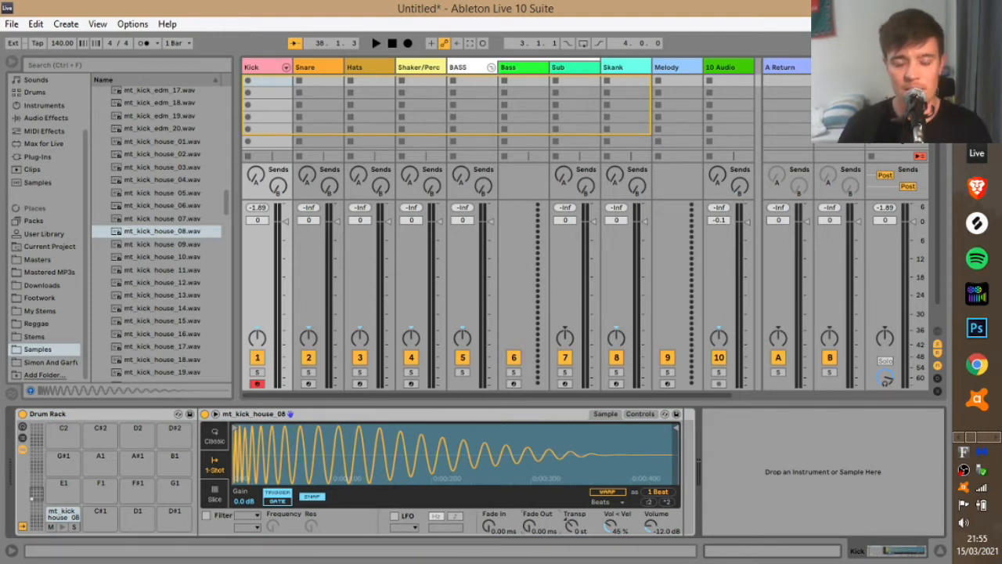
drag(529, 527, 529, 504)
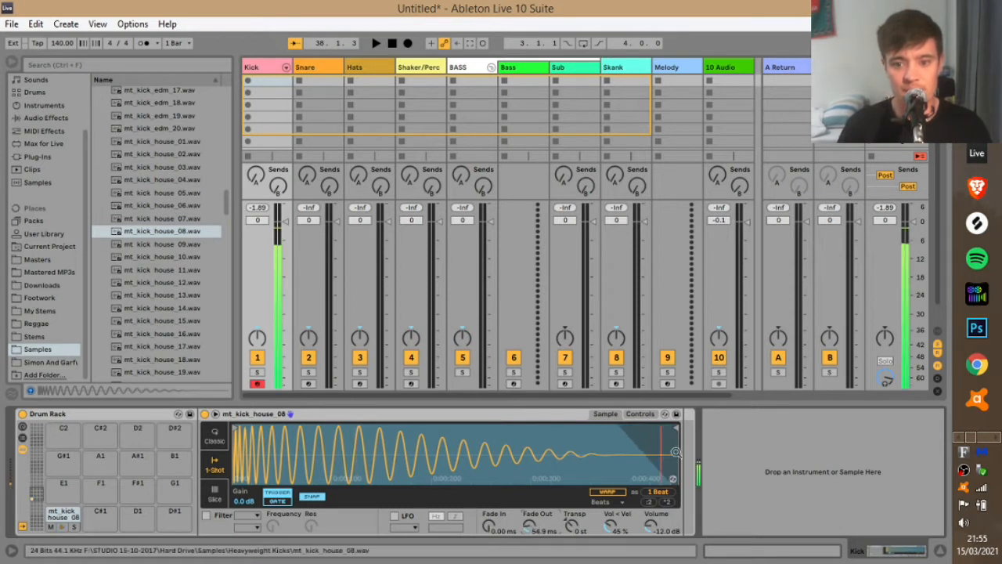
drag(675, 429, 362, 458)
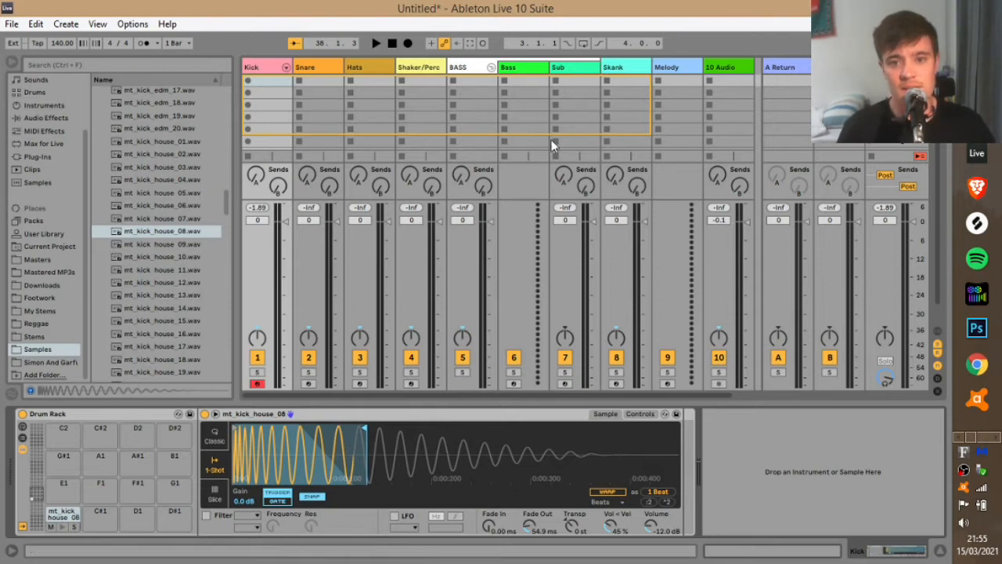
Step: Create a MIDI clip in the Kick track's first slot with one kick note on beat 1, and play it back briefly
double_click(276, 81)
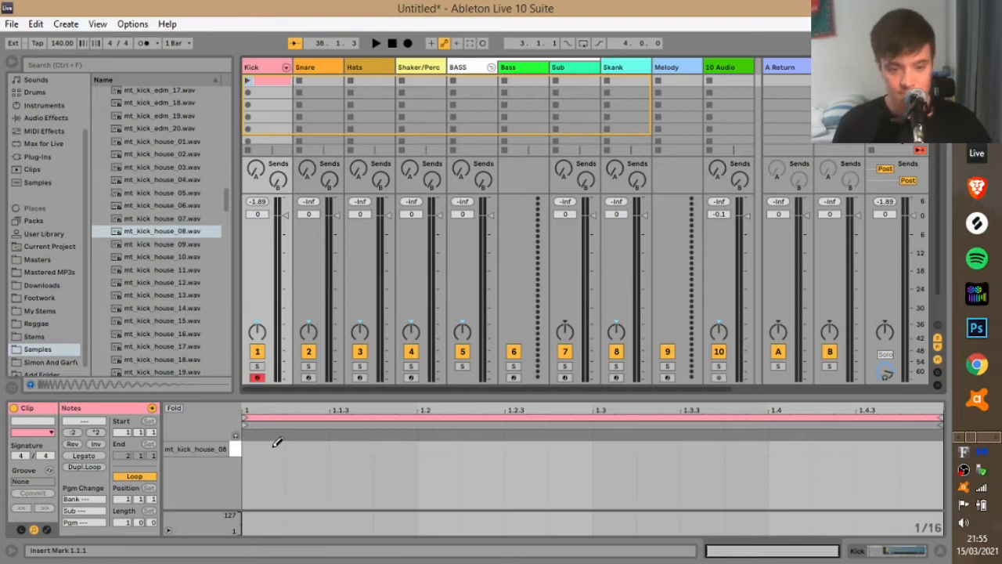
double_click(276, 444)
click(248, 81)
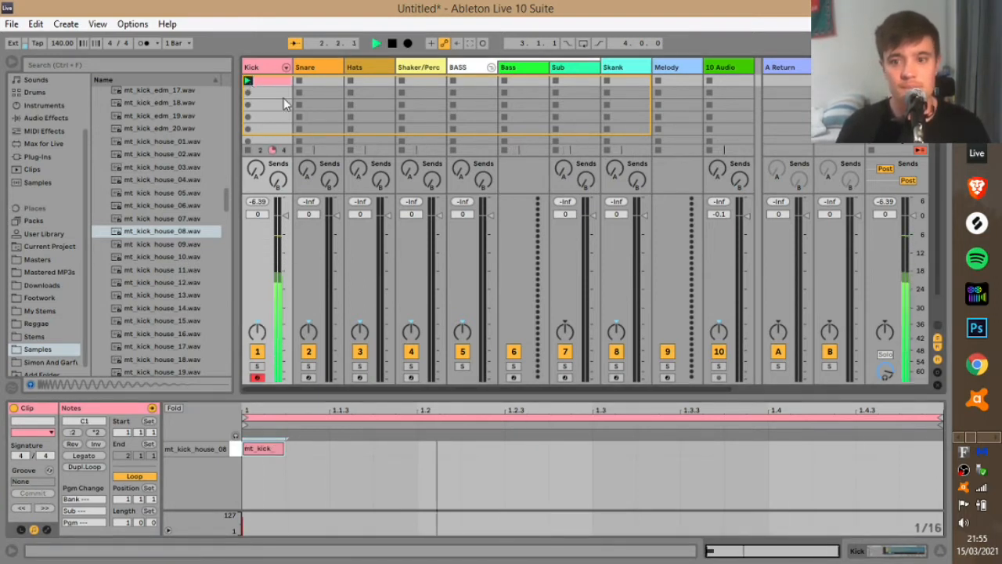
click(250, 88)
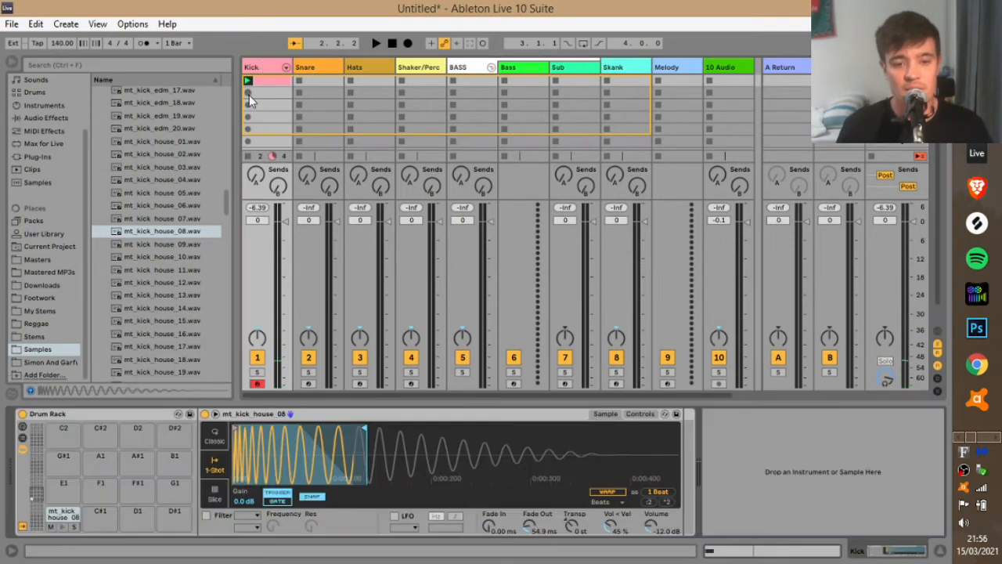
Step: Select the Snare track and collapse the Heavyweight Kicks folder in the browser
click(305, 67)
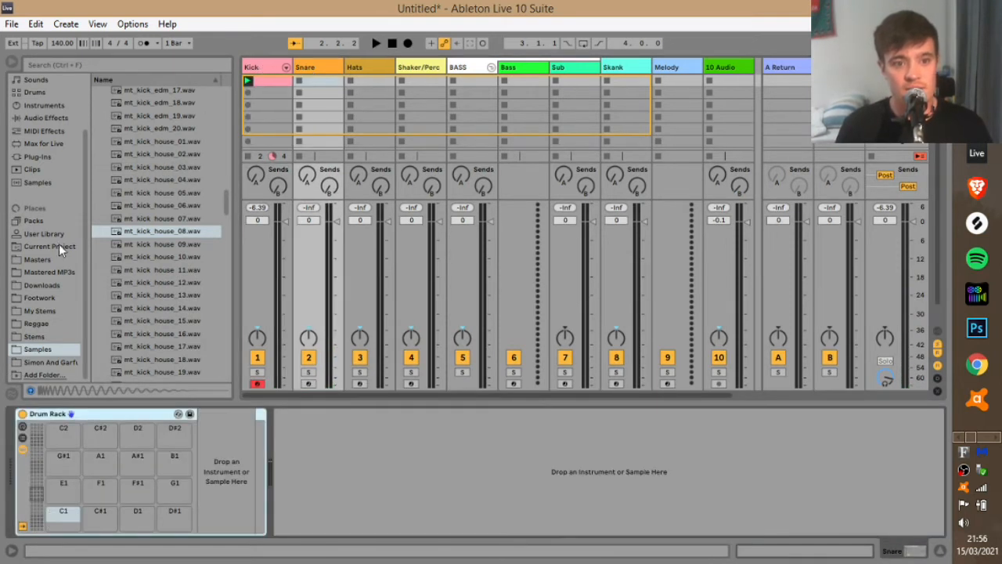
scroll(191, 238, up, 8)
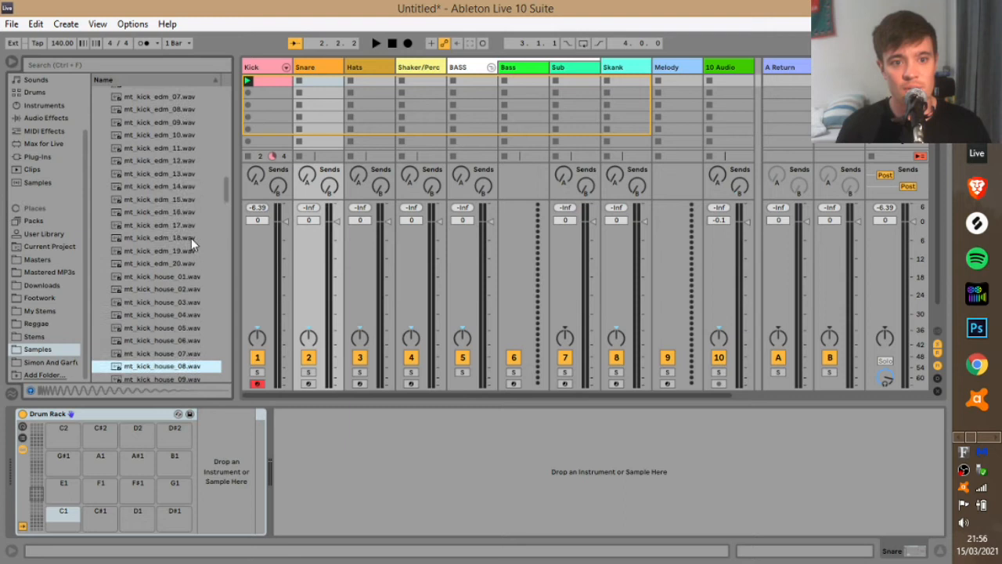
scroll(191, 238, up, 3)
click(97, 200)
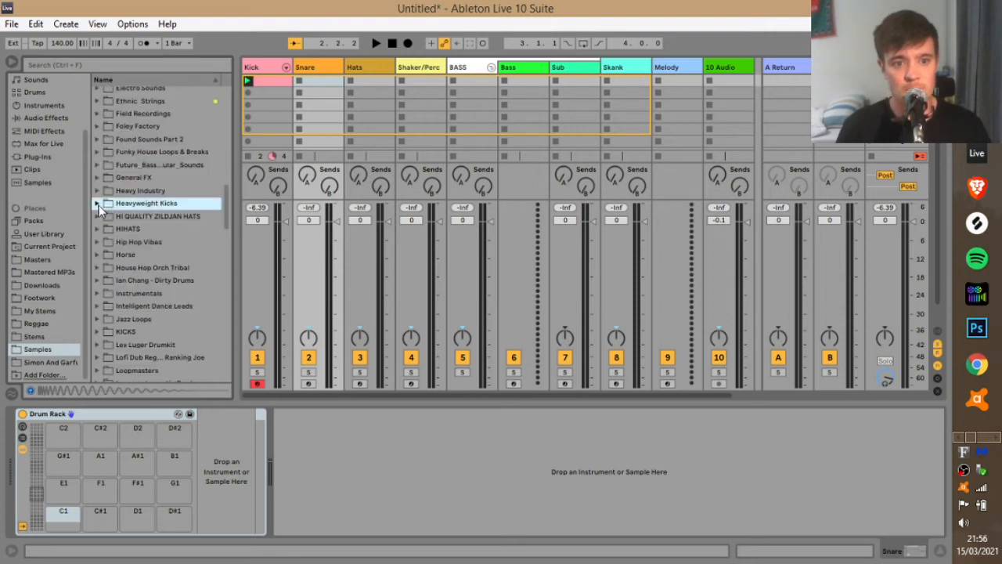
Step: Search the sample library for "rim"
scroll(132, 270, up, 6)
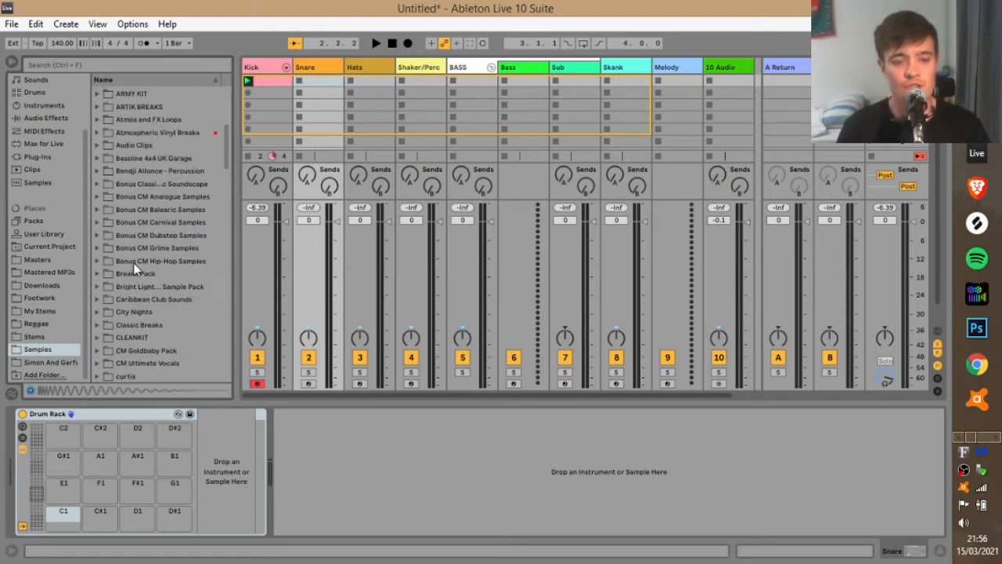
scroll(130, 226, down, 2)
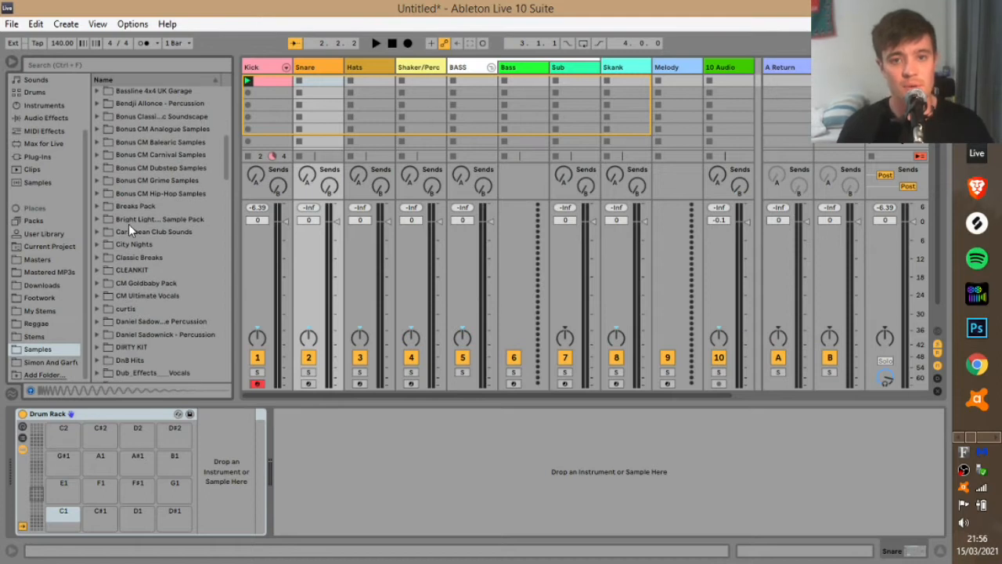
scroll(124, 222, up, 4)
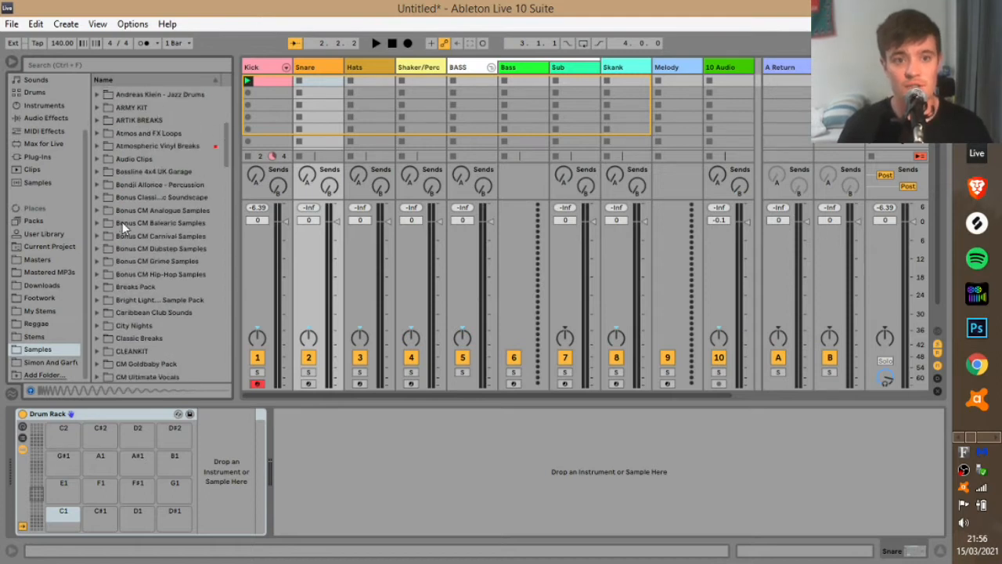
click(133, 64)
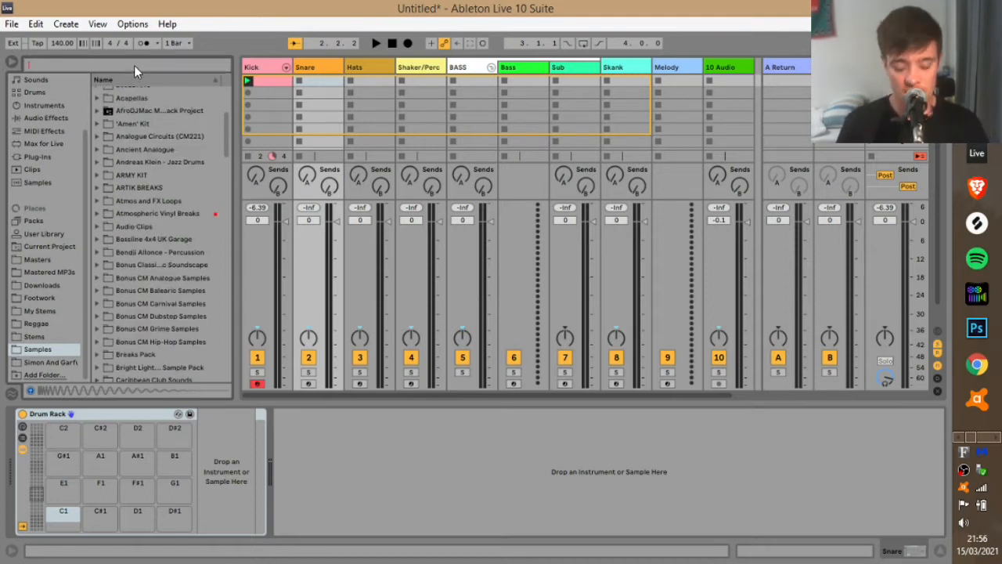
text(rim)
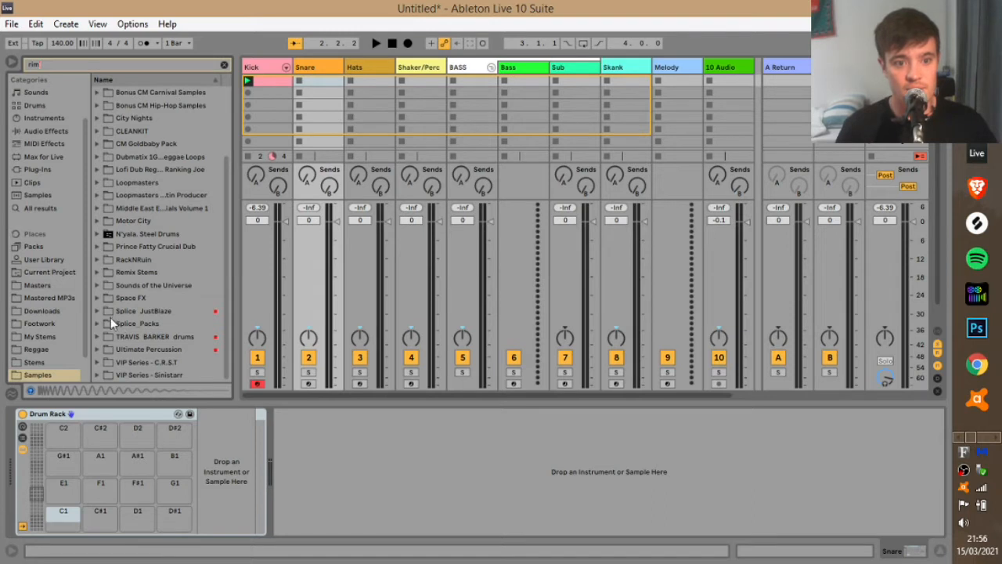
Step: Audition MouthPercRim.wav from RackNRuin's Drums & Percussion folder, and collapse the RackNRuin folder
click(100, 259)
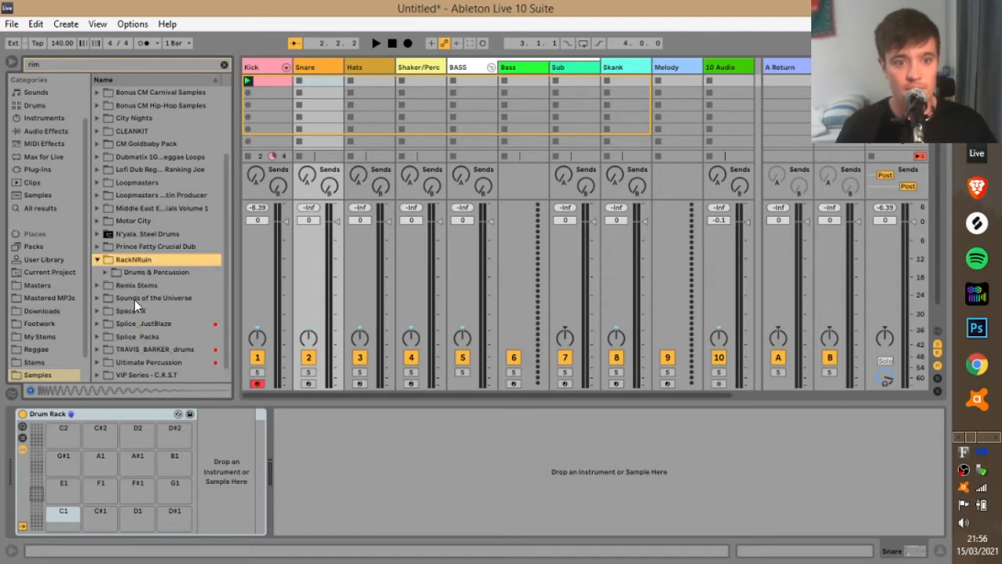
click(105, 271)
scroll(137, 300, down, 1)
click(142, 260)
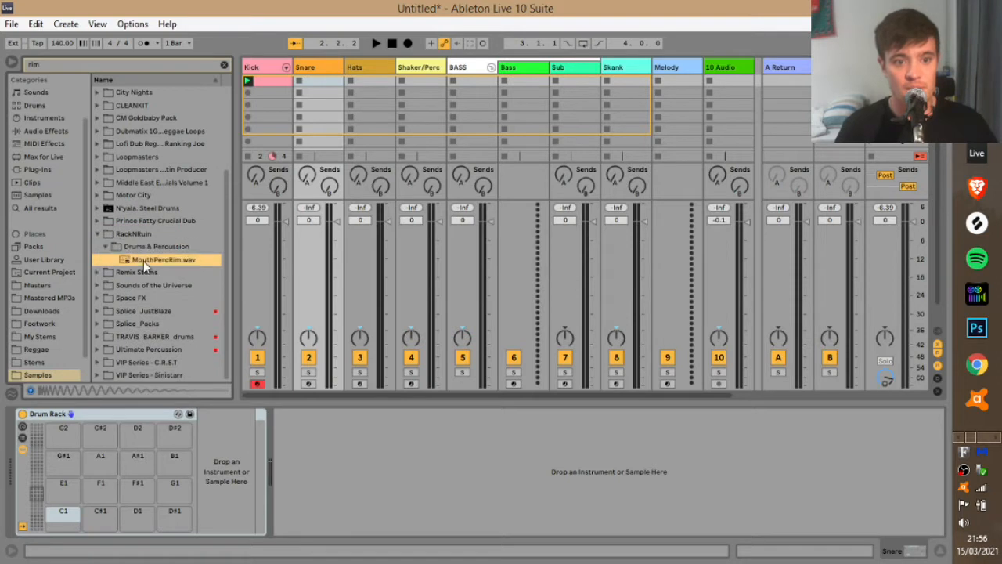
click(95, 230)
Step: Audition the Frame_Drum rim samples in the Middle East Volume 1 pack's One_Shots folder, and collapse the pack
click(97, 214)
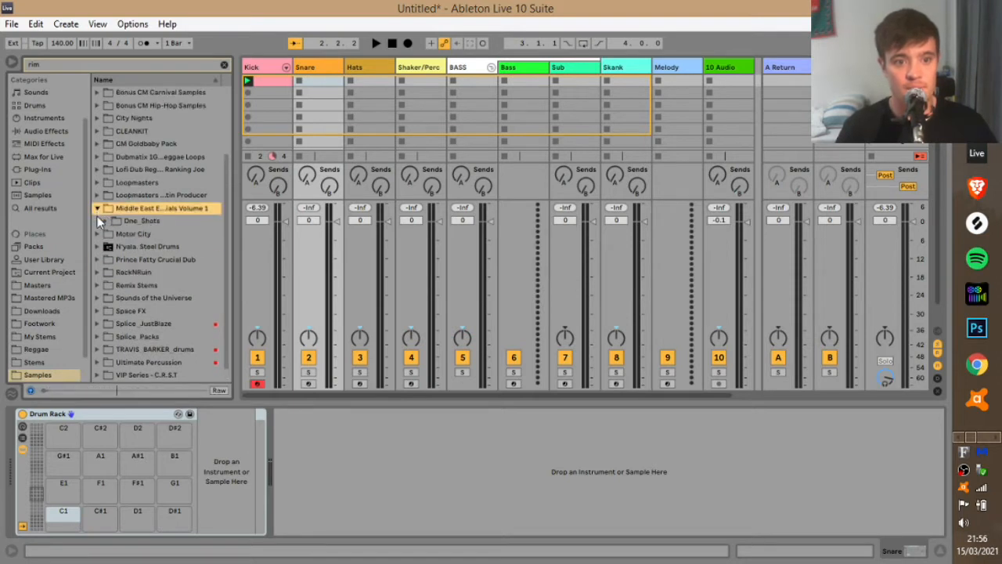
click(105, 220)
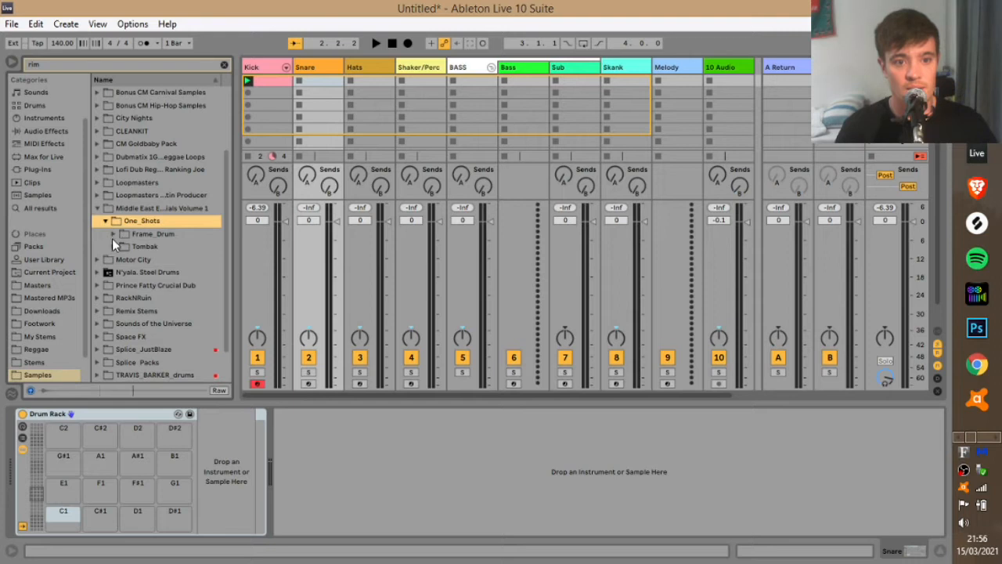
click(114, 234)
click(137, 247)
click(151, 259)
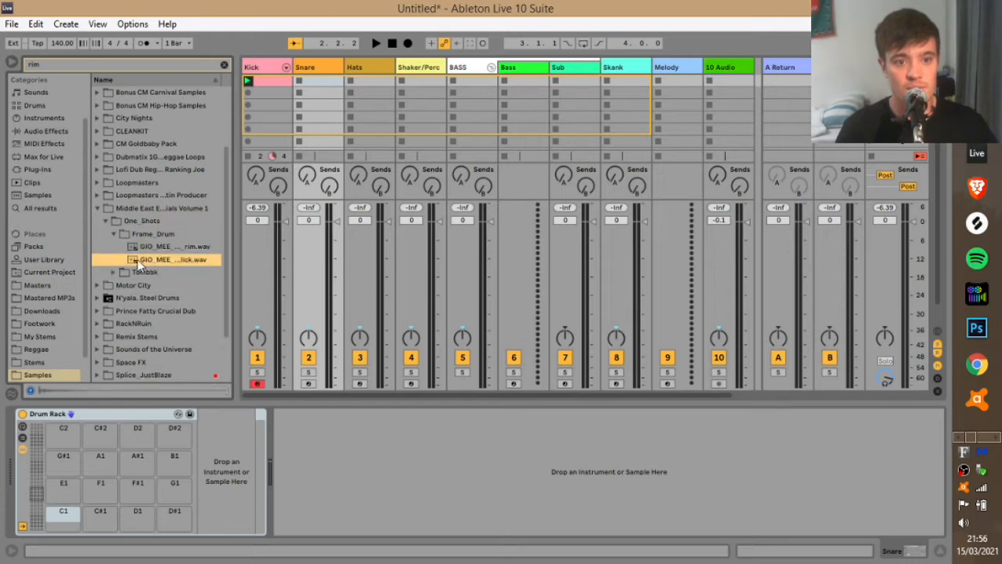
click(95, 207)
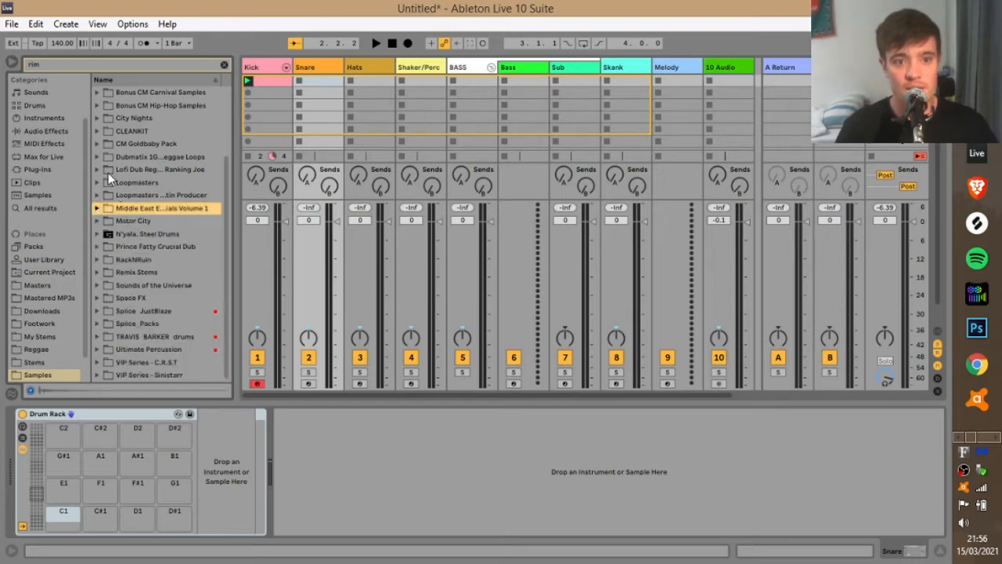
Step: Audition 26inch_rims.wav from the Vocals folder of the 24Bit Dancehall Samples pack, and collapse the pack
scroll(160, 180, up, 3)
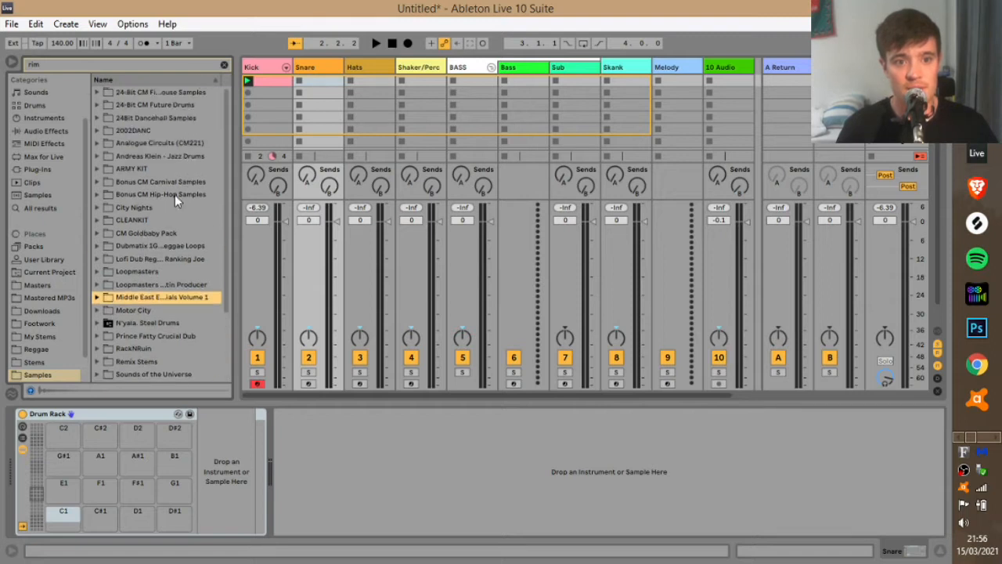
click(97, 117)
click(104, 130)
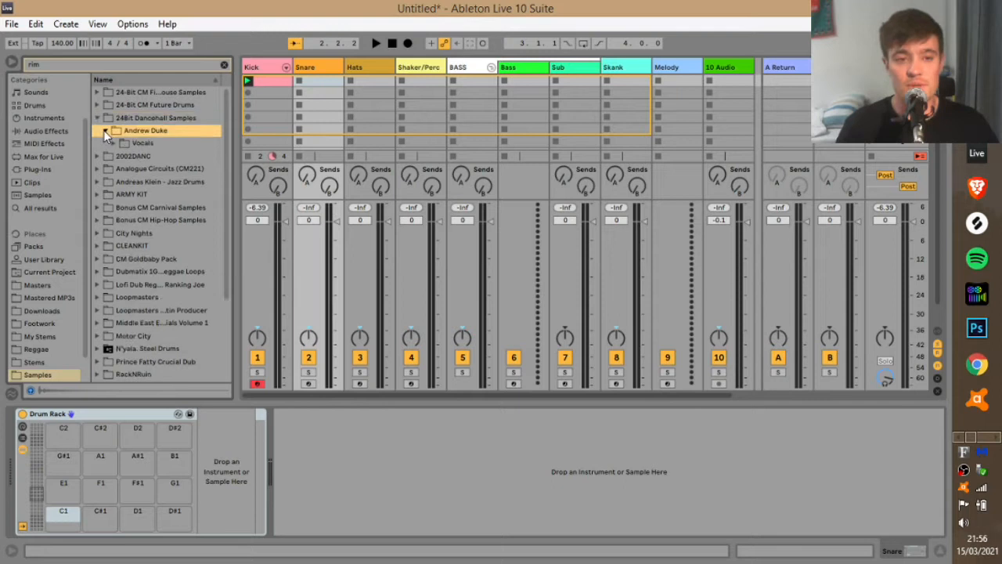
click(115, 144)
click(126, 157)
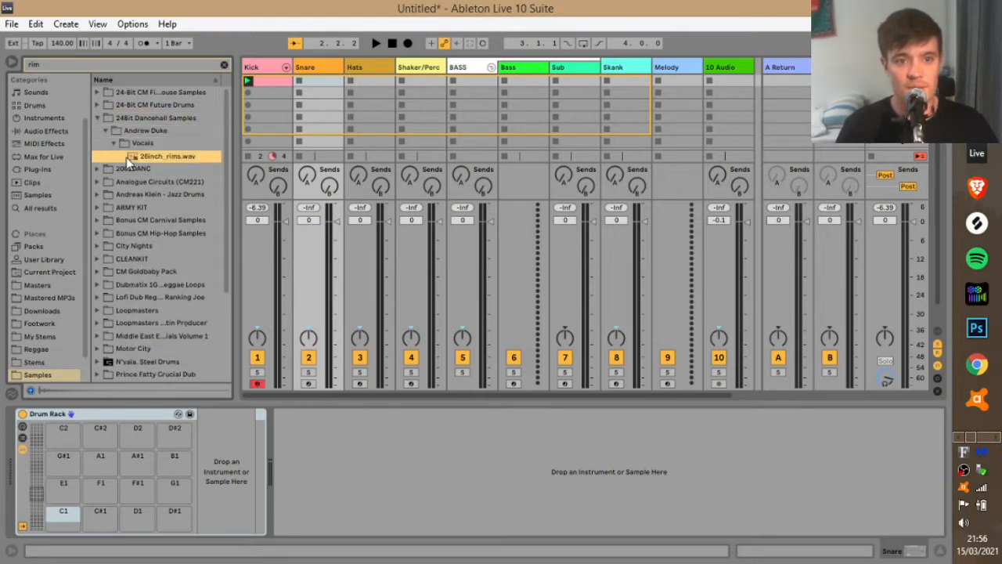
click(96, 118)
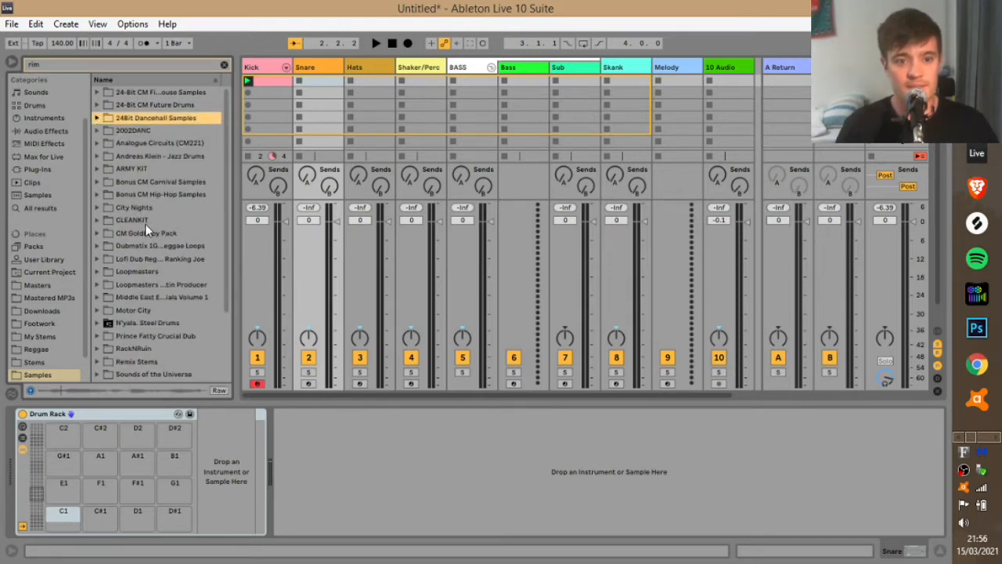
Step: Audition the rim samples in the Splice_JustBlaze folder and load JUST_rim_chunky.wav onto the C1 pad of the Snare track's Drum Rack
scroll(119, 176, down, 3)
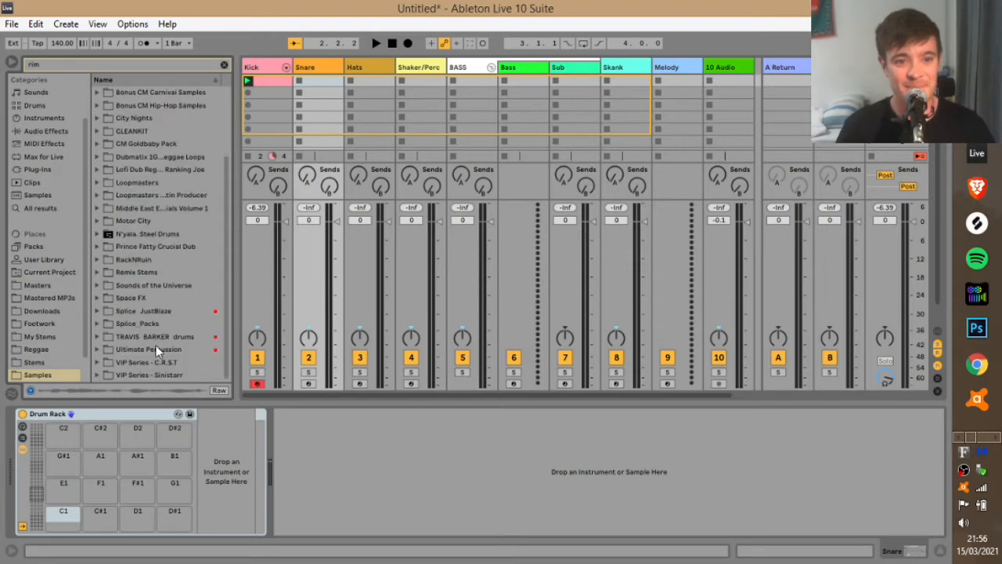
click(97, 310)
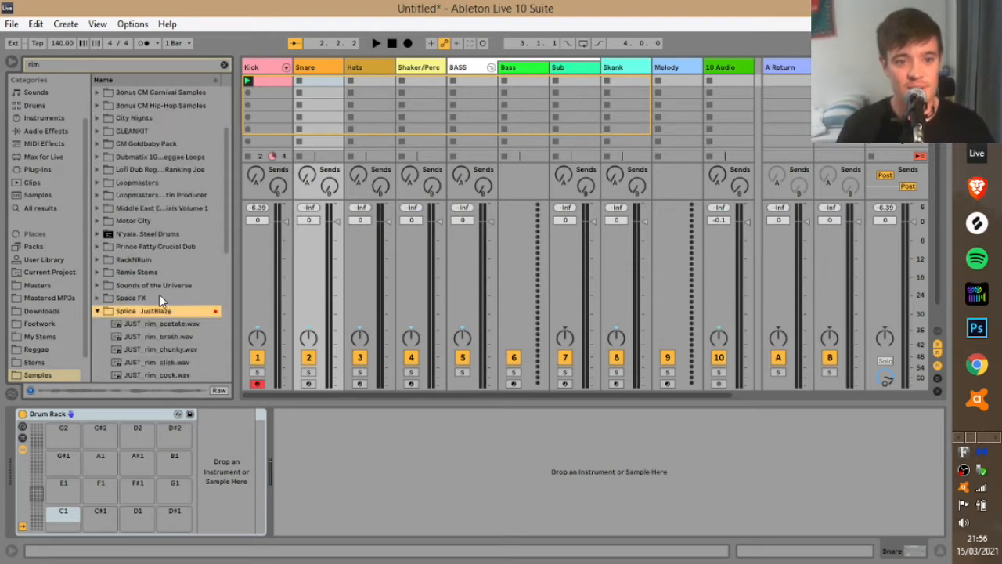
scroll(125, 251, down, 5)
click(153, 188)
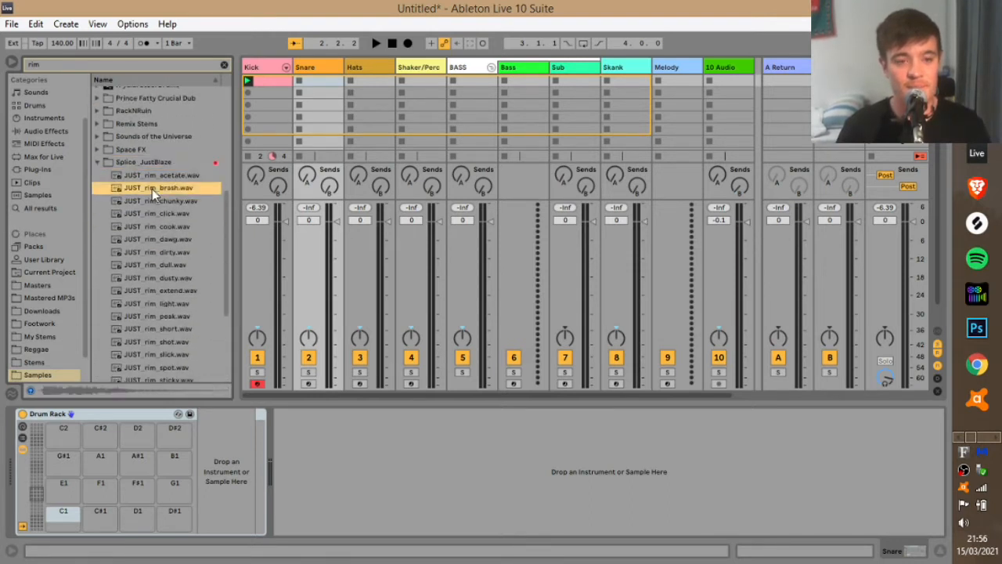
click(156, 202)
drag(156, 208, 66, 517)
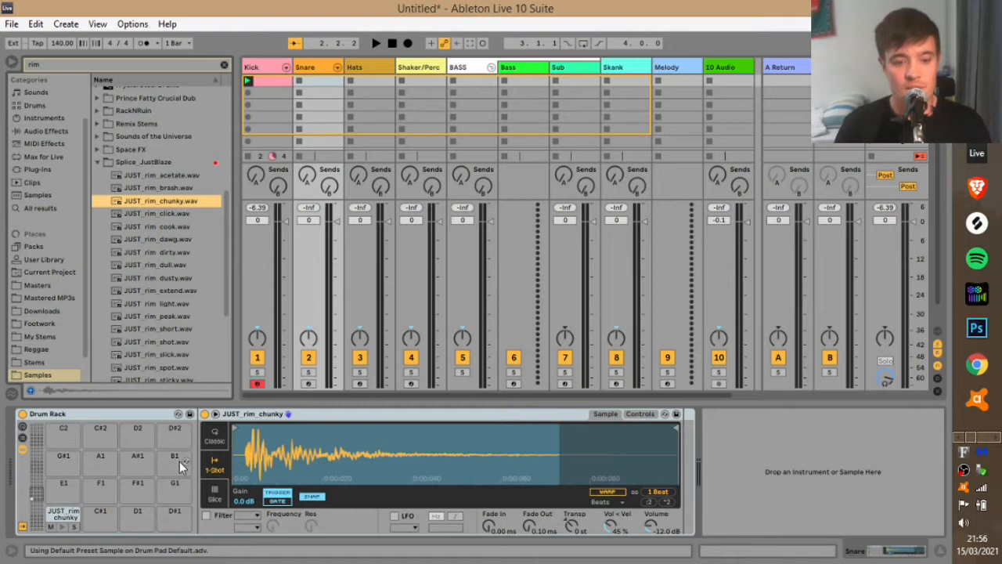
Step: Arm the Snare track and trim the JUST_rim_chunky sample's start to its first transient
click(308, 384)
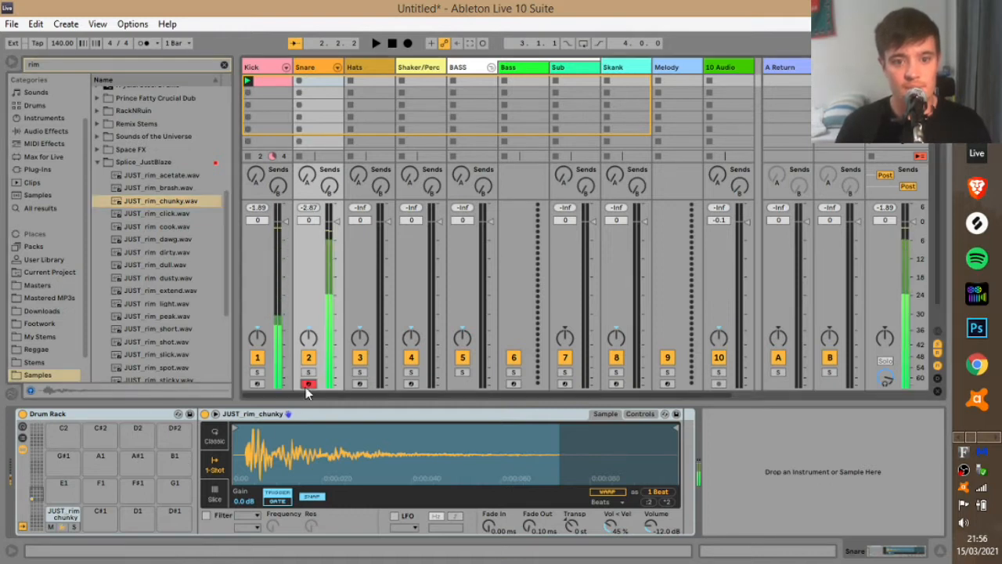
drag(270, 450, 270, 483)
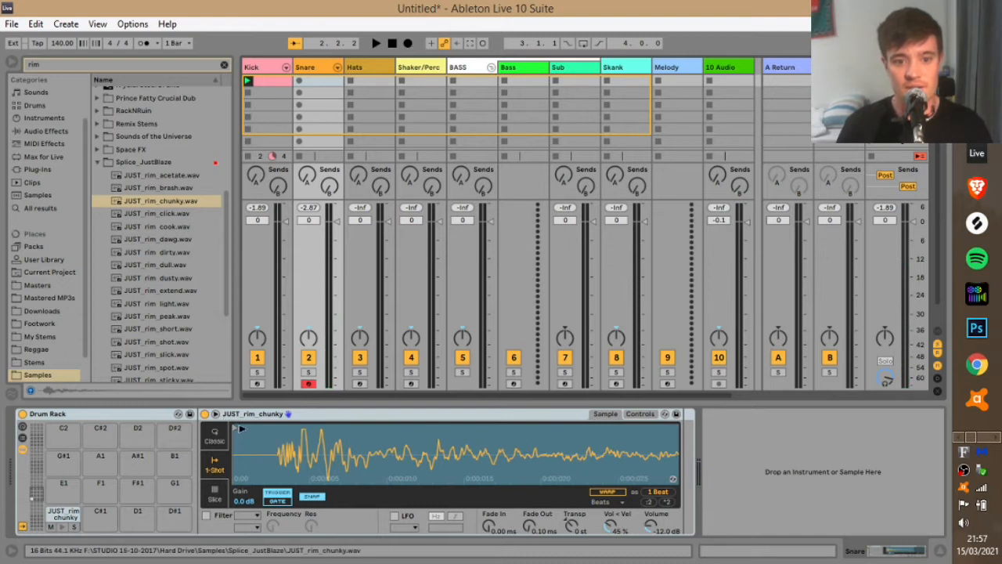
drag(236, 429, 283, 429)
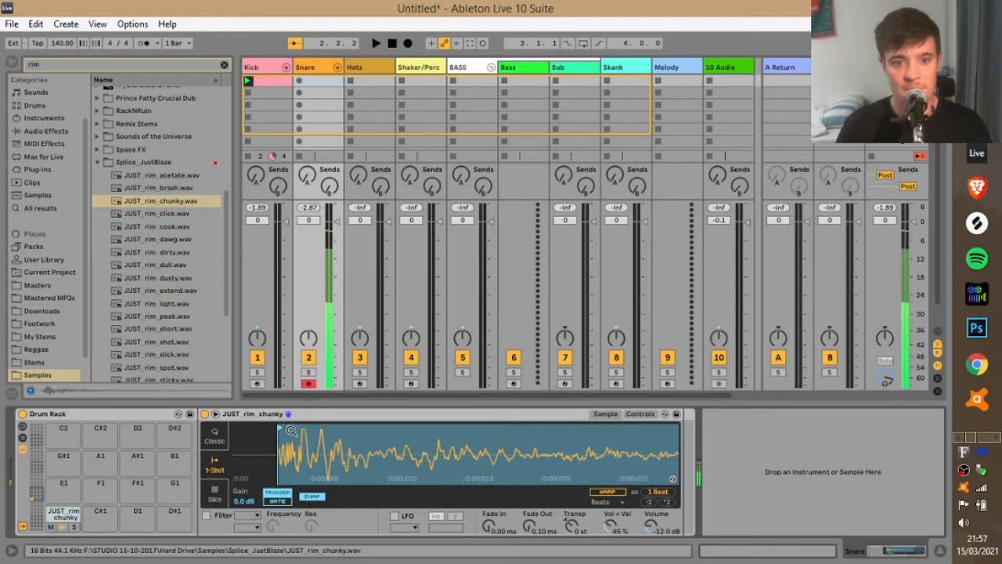
Step: Create a MIDI clip in the Snare track's first slot with a rim note at 1.3, and play it with the kick
double_click(331, 79)
click(610, 415)
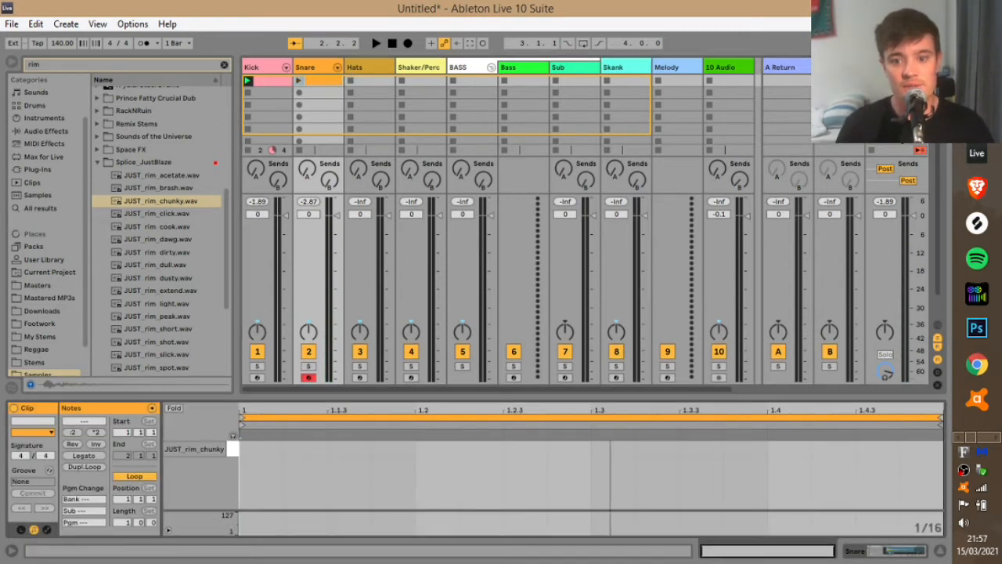
click(620, 448)
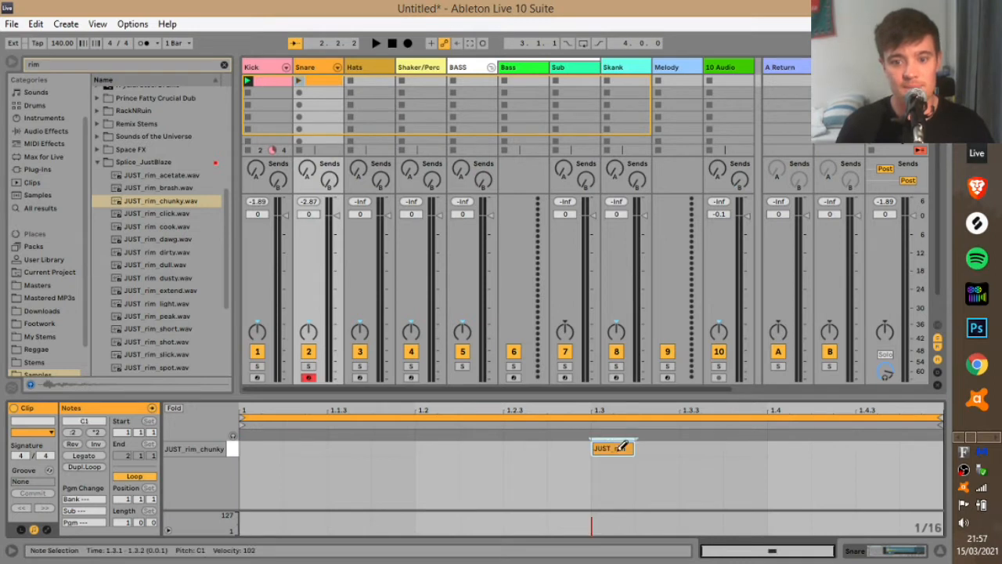
click(297, 82)
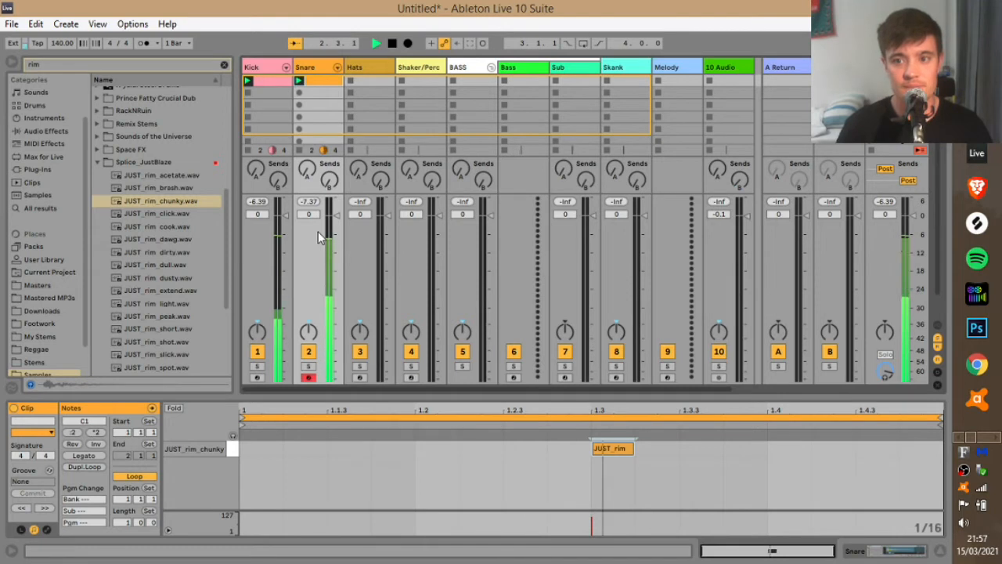
key(space)
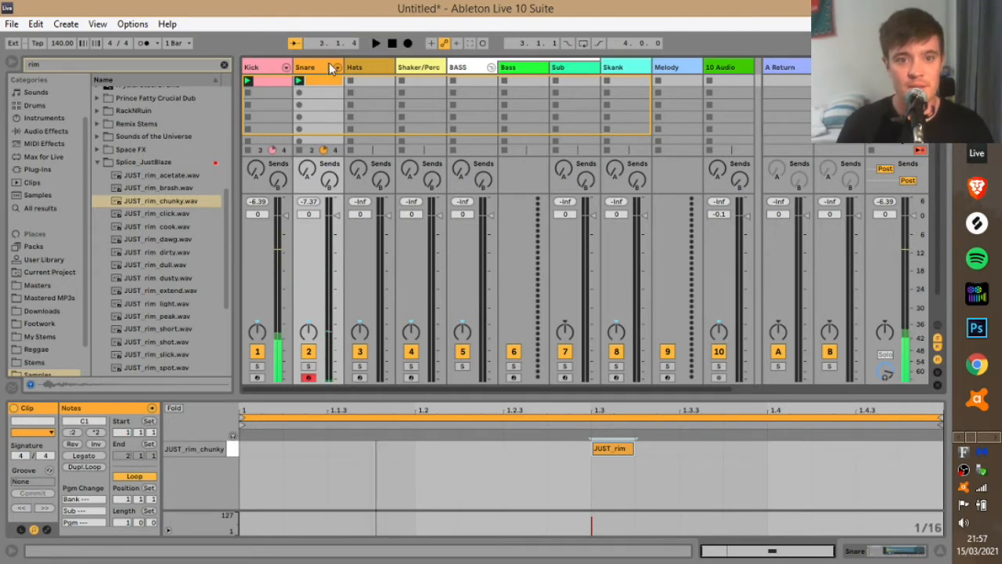
Step: Select the Hats track and clear the "rim" search to browse the sample folders for hi-hats
click(364, 69)
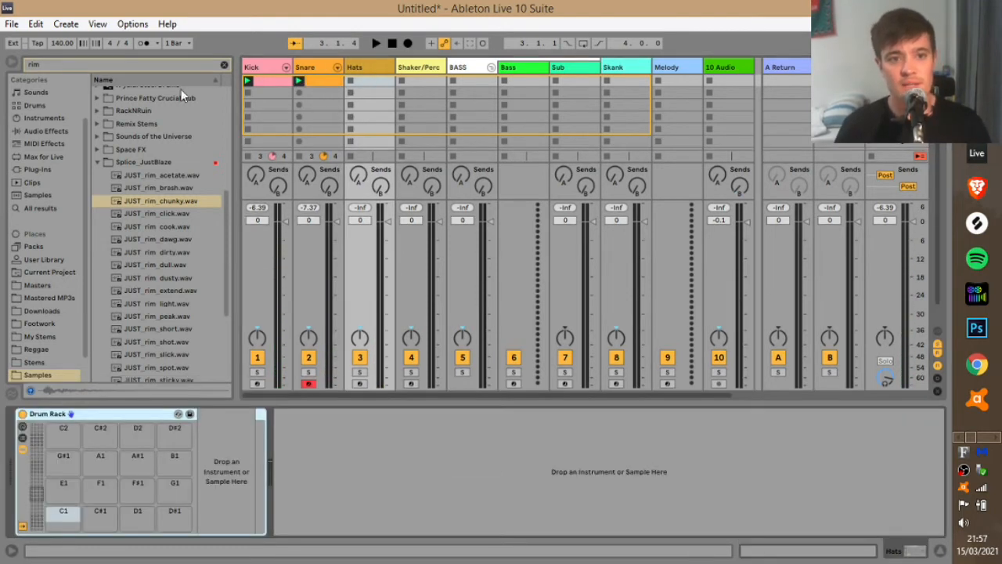
click(224, 66)
scroll(150, 213, down, 10)
scroll(172, 209, down, 5)
scroll(152, 229, up, 6)
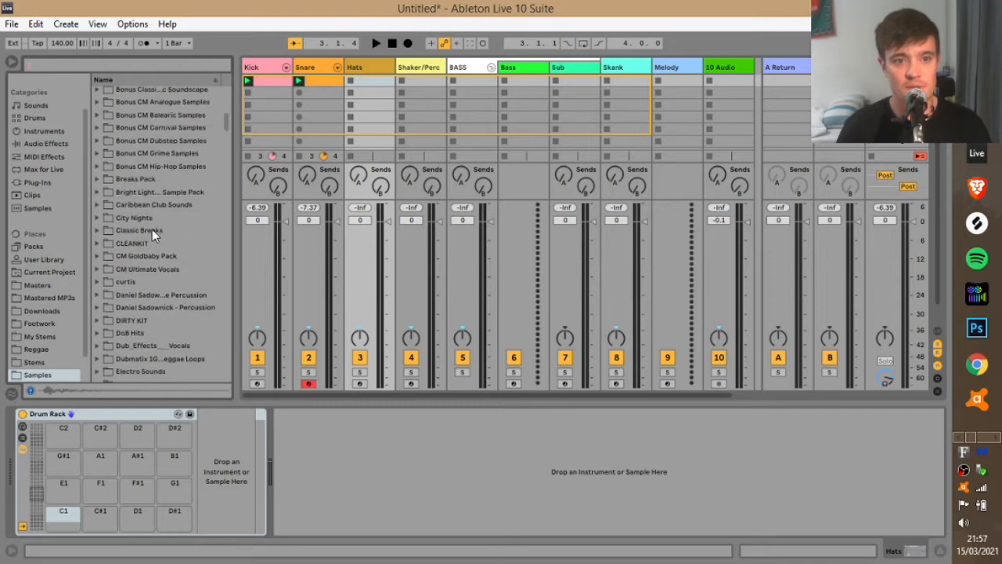
scroll(103, 211, down, 10)
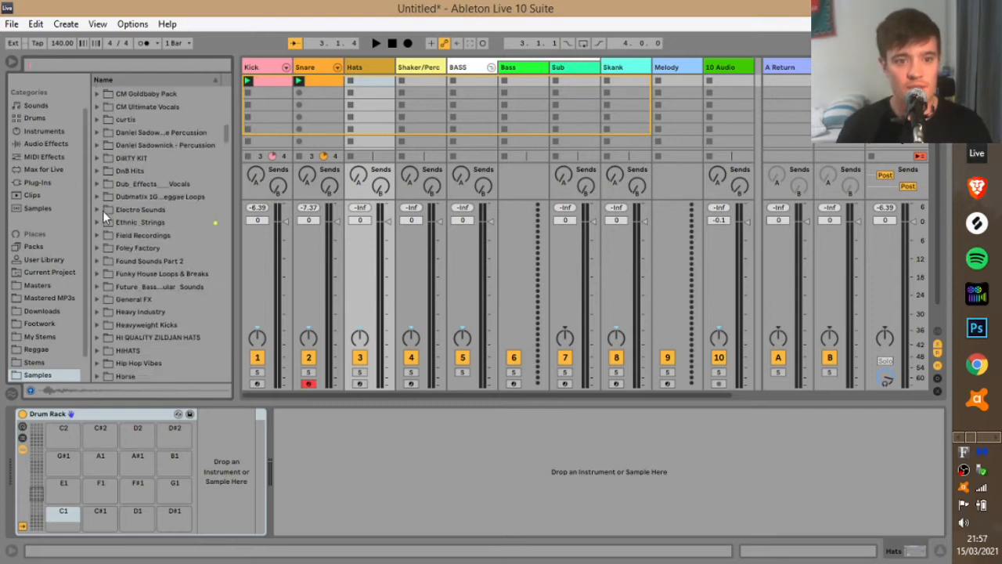
Step: Audition and compare the New Beat 14 closed hi-hat samples around numbers 08 to 12
click(97, 216)
scroll(152, 195, down, 6)
scroll(163, 231, down, 15)
scroll(166, 271, down, 10)
click(166, 217)
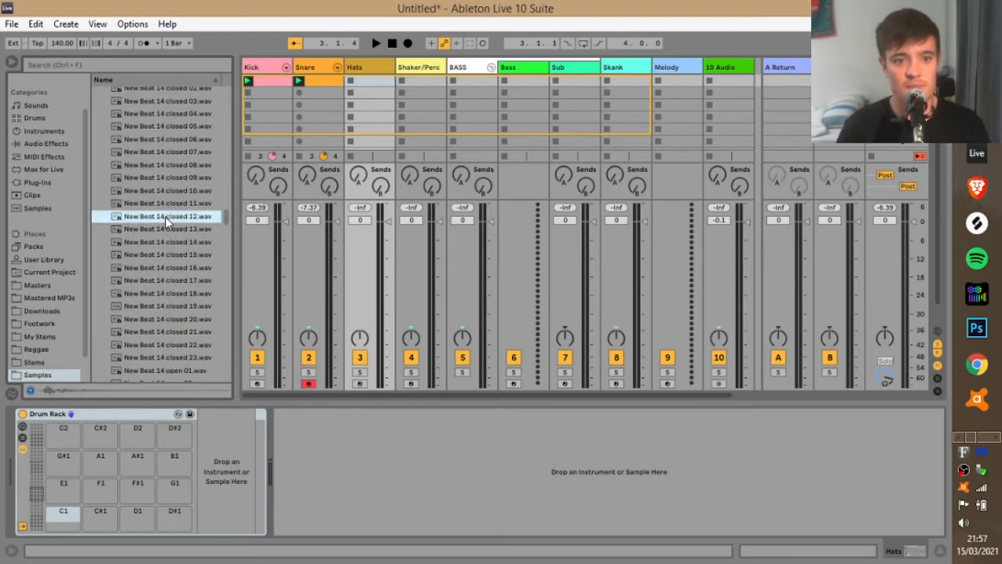
key(Up)
key(Up)
key(Up)
key(Up)
key(Down)
key(Down)
key(Down)
key(Up)
key(Down)
key(Up)
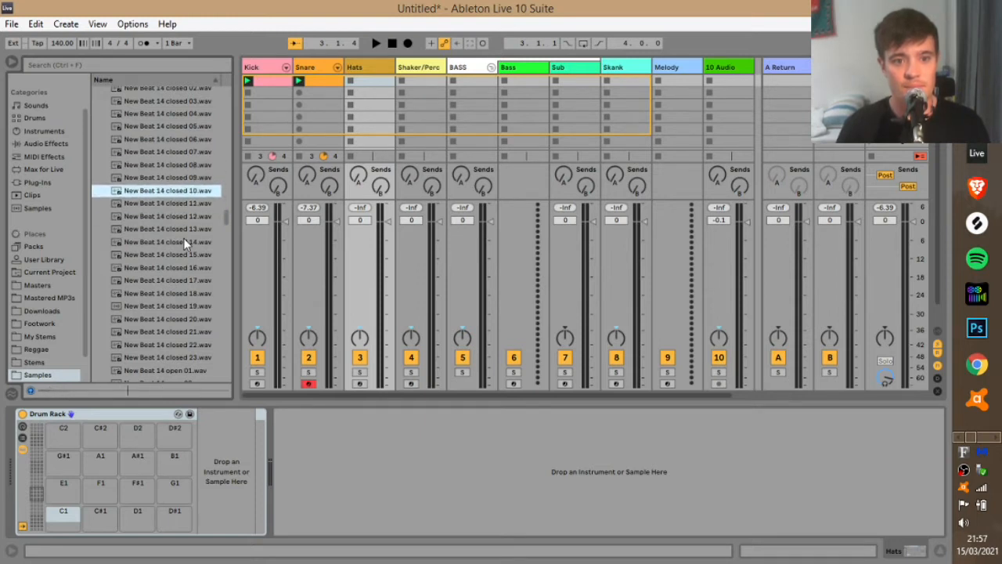
key(Down)
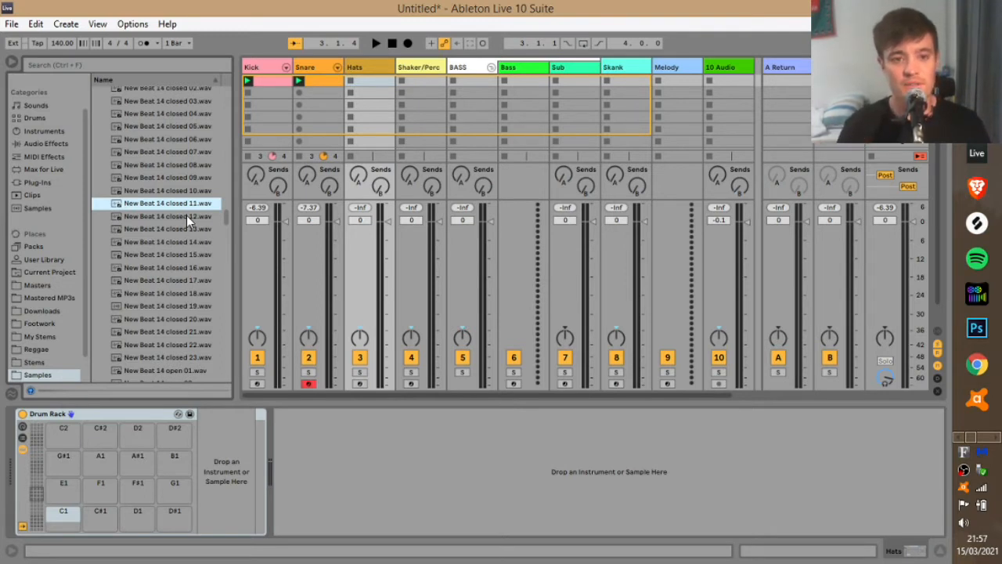
key(Down)
key(Up)
key(Down)
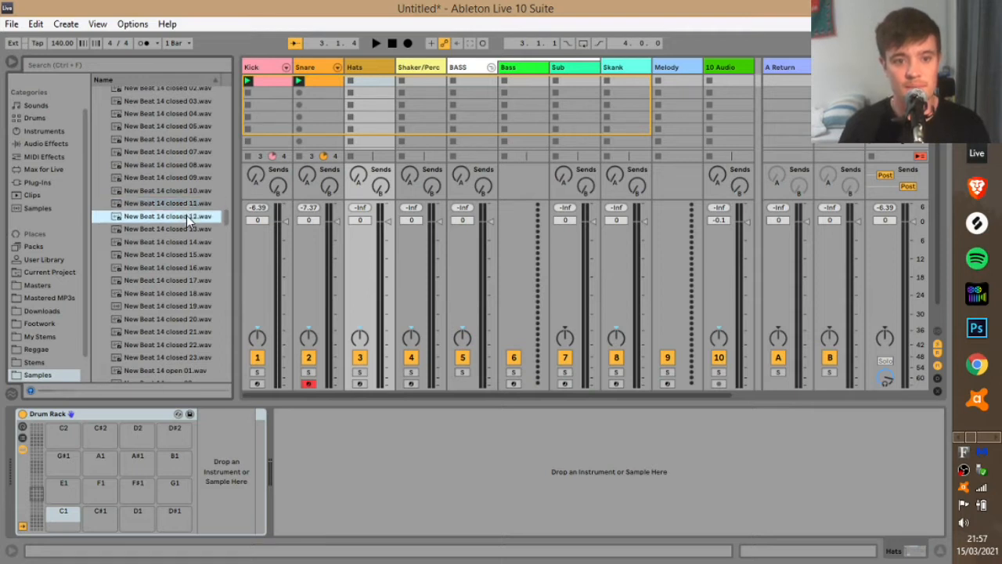
Step: Load New Beat 14 closed 11.wav and closed 12.wav together onto the C1 and C#1 pads of the Hats Drum Rack
key(Up)
shift+click(180, 215)
drag(181, 215, 62, 517)
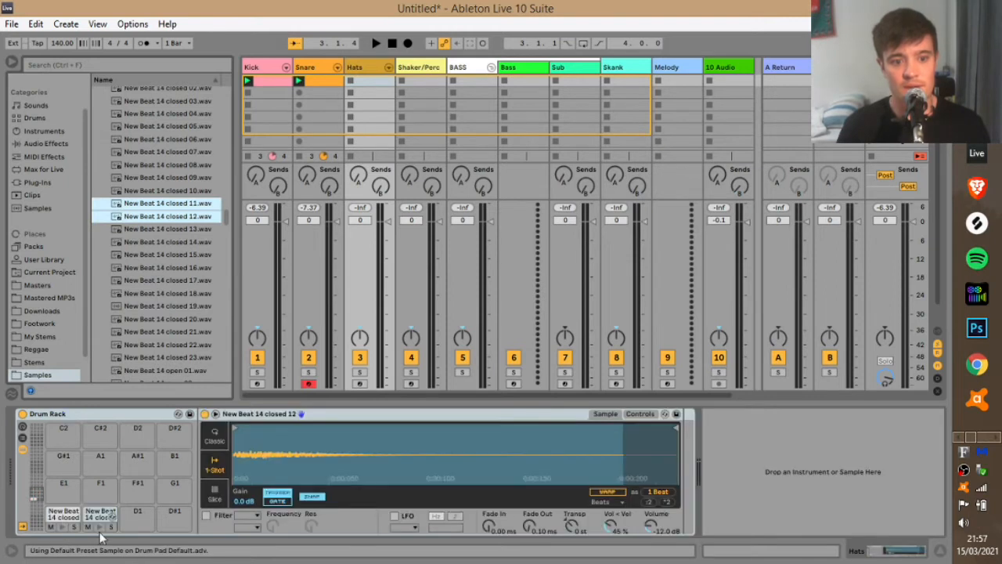
Step: Create a Hats MIDI clip in the first slot with New Beat 14 closed 11 notes on all four beats, and launch it
double_click(367, 83)
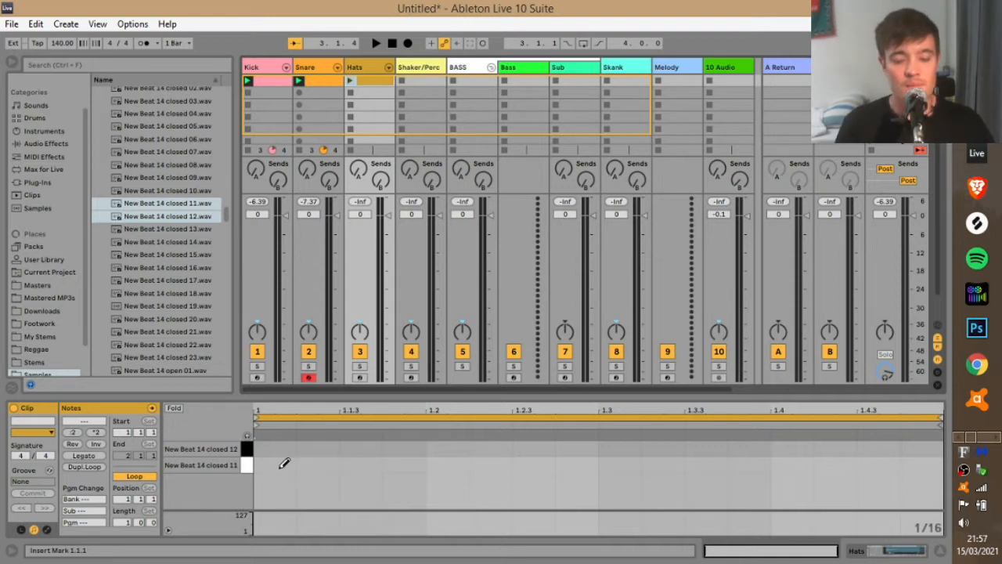
click(284, 464)
click(444, 464)
click(619, 464)
click(790, 464)
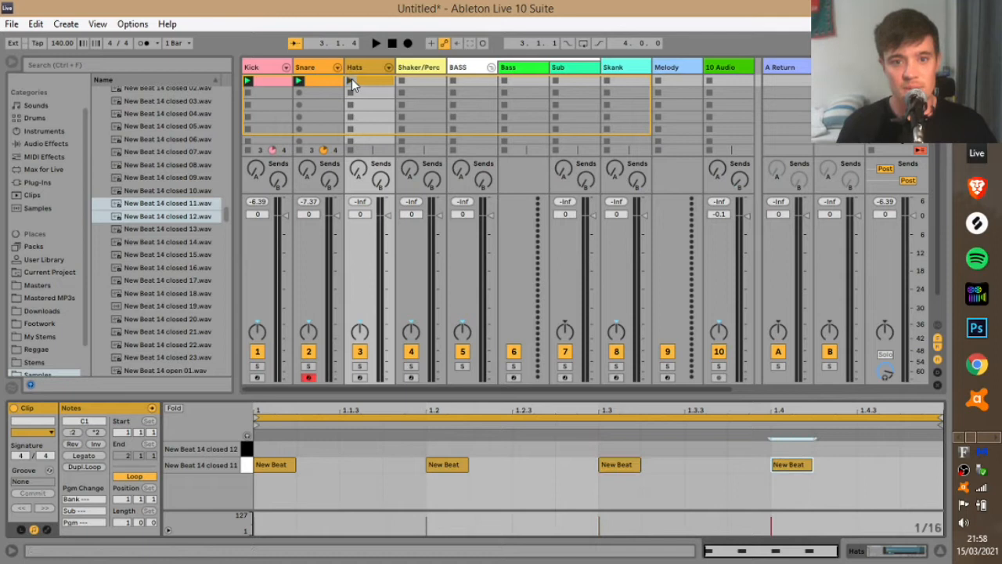
click(352, 80)
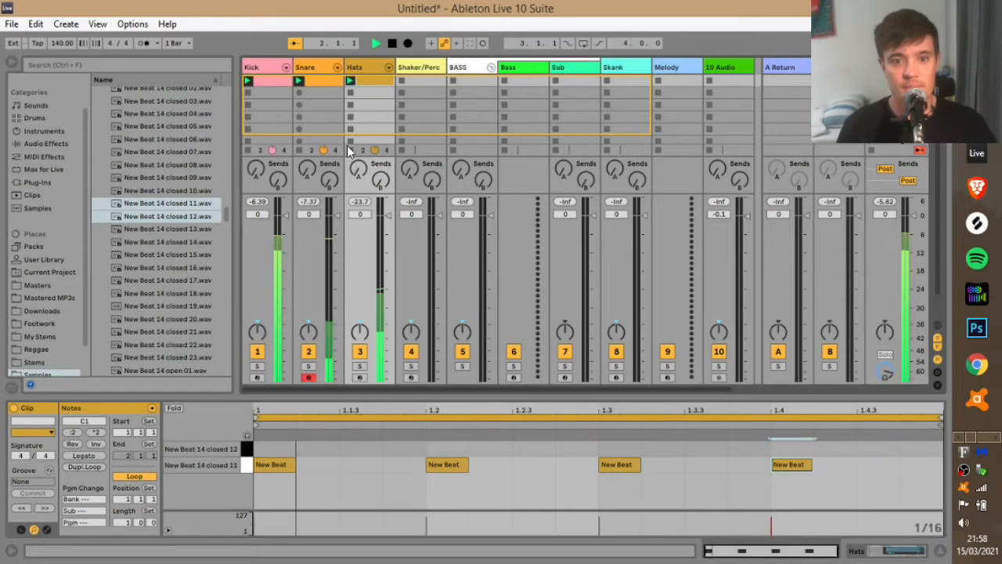
Step: Raise the New Beat 14 closed 11 sample's volume to 1 dB, solo the Hats track and stop playback
double_click(366, 69)
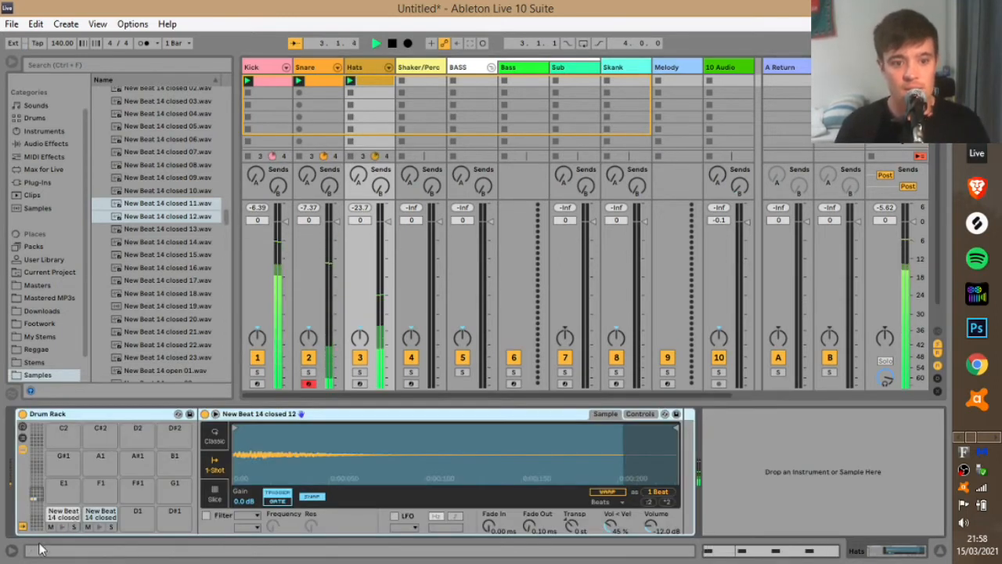
click(64, 515)
mouse_move(648, 528)
mouse_down()
mouse_move(648, 548)
mouse_move(644, 519)
mouse_up()
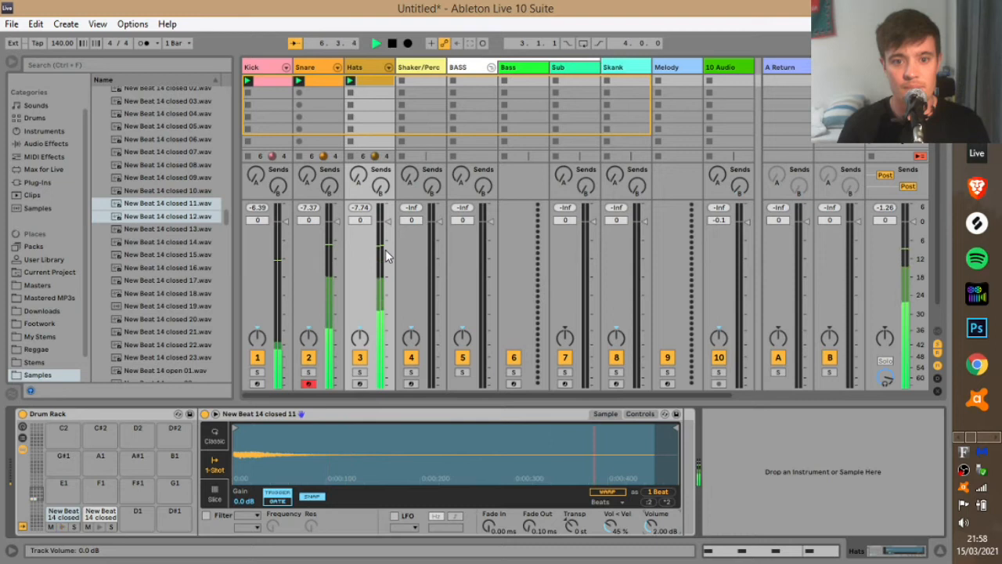
click(359, 373)
key(space)
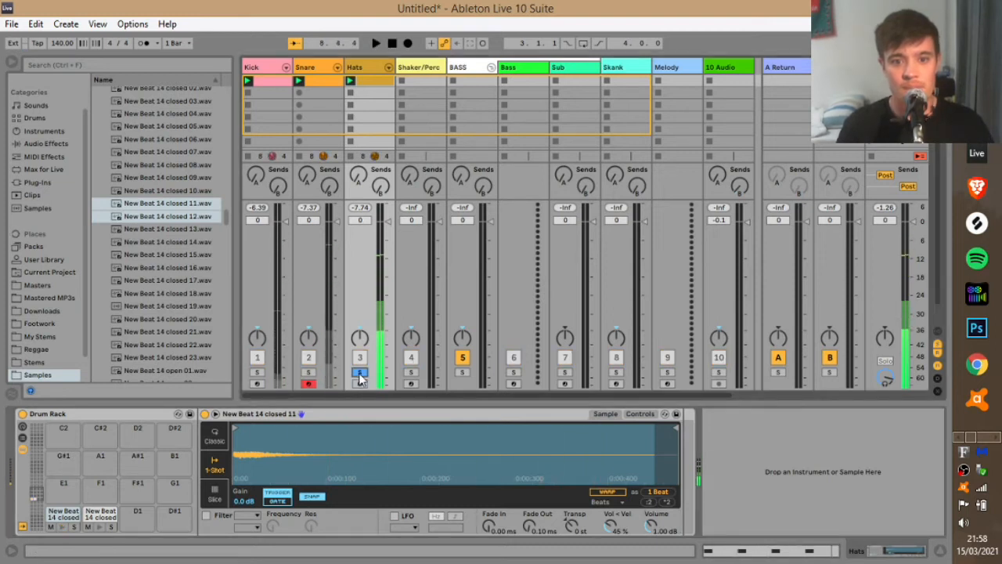
Step: Add New Beat 14 closed 12 notes to the Hats clip at the off-beats 1.1.3, 1.2.3, 1.3.3 and 1.4.3
click(383, 83)
click(367, 447)
click(529, 447)
click(719, 446)
click(889, 450)
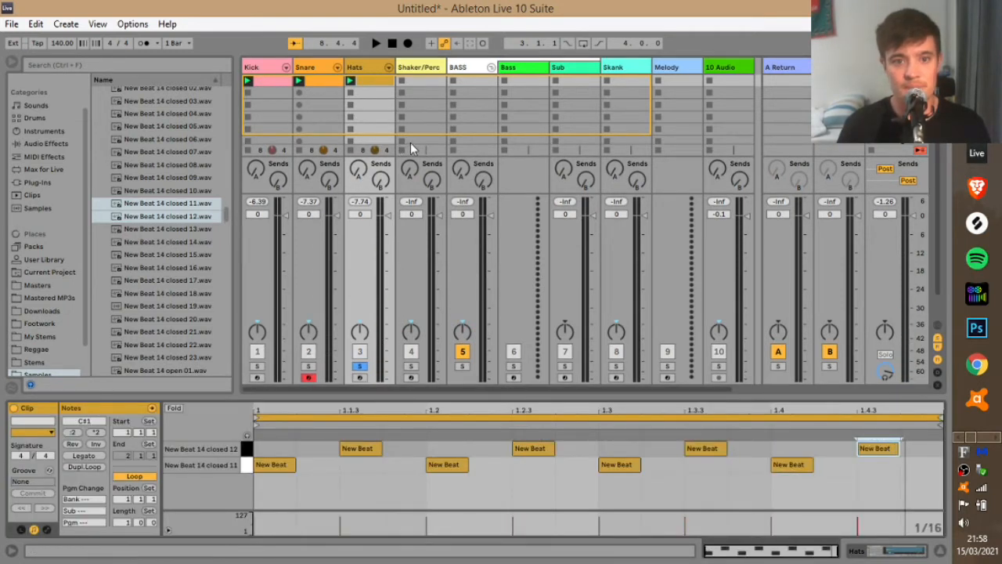
Step: Listen to the alternating hats alone, unsolo the Hats track and play them together with the kick and snare
key(space)
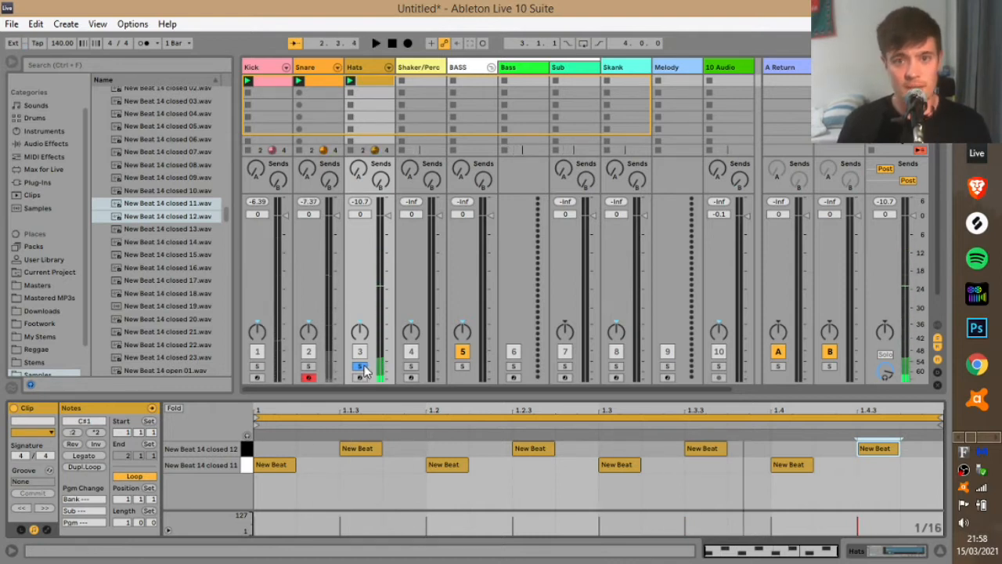
key(space)
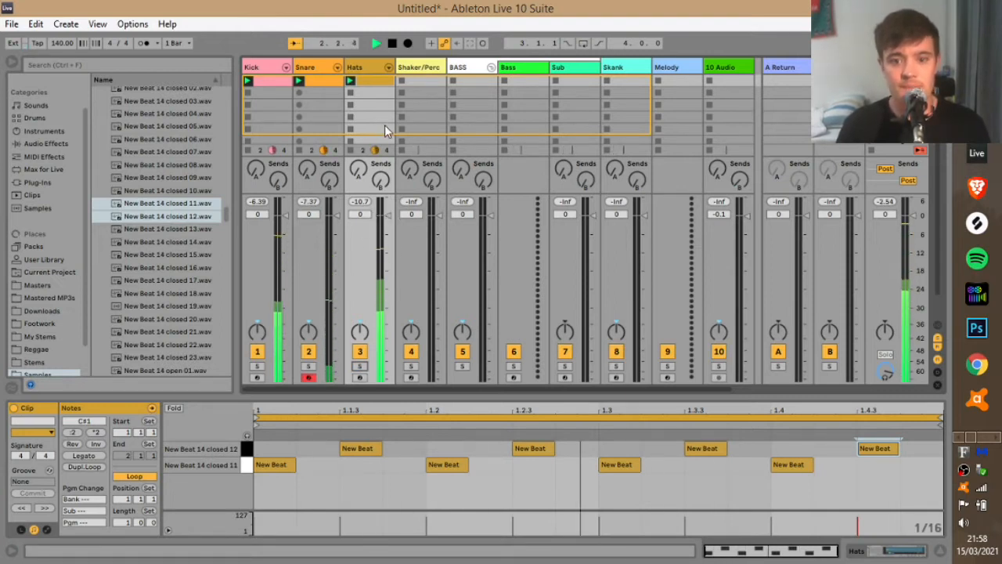
key(space)
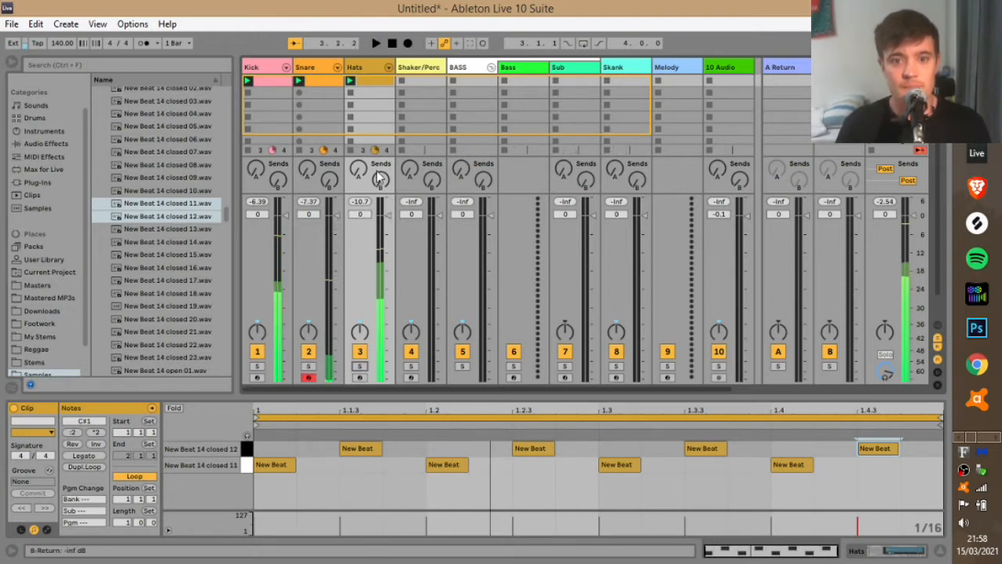
Step: Solo the Hats track, raise the New Beat 14 closed 11 volume and set New Beat 14 closed 12 to -2 dB during playback
double_click(362, 68)
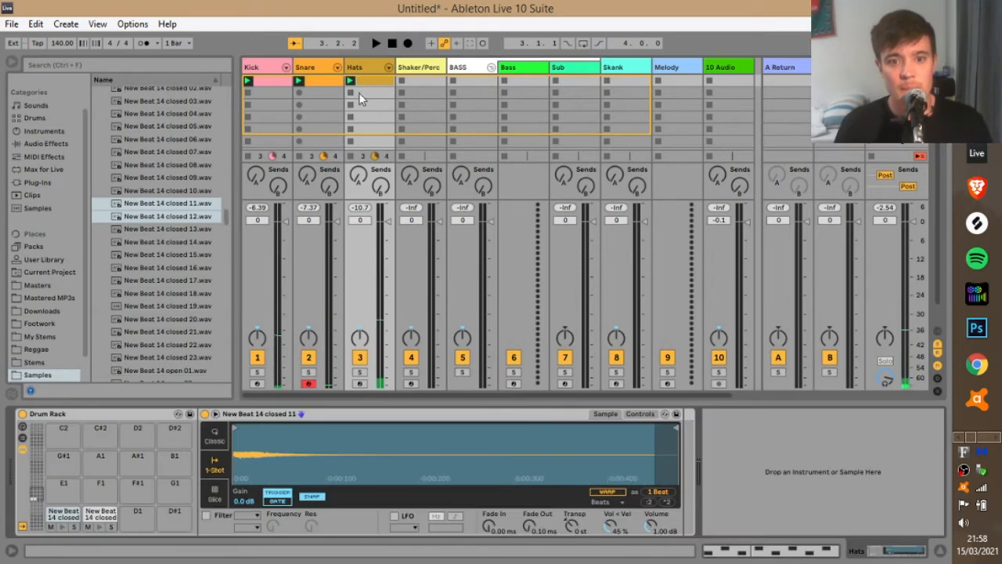
click(67, 517)
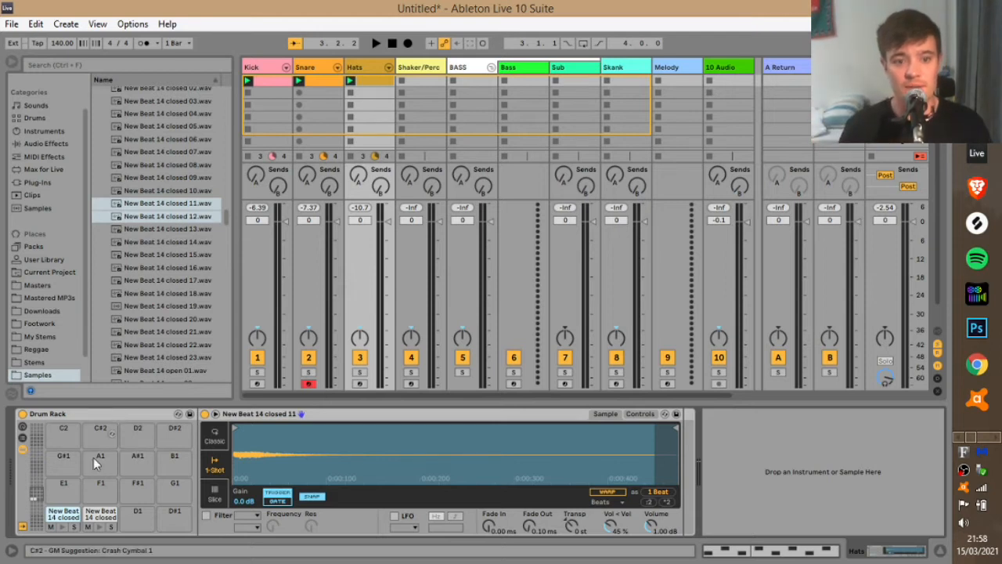
click(359, 373)
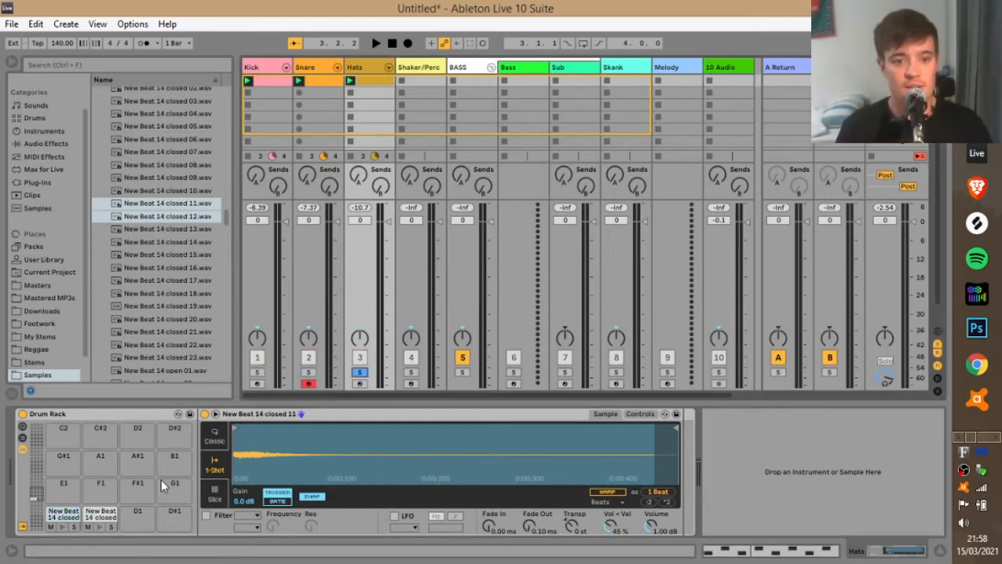
key(space)
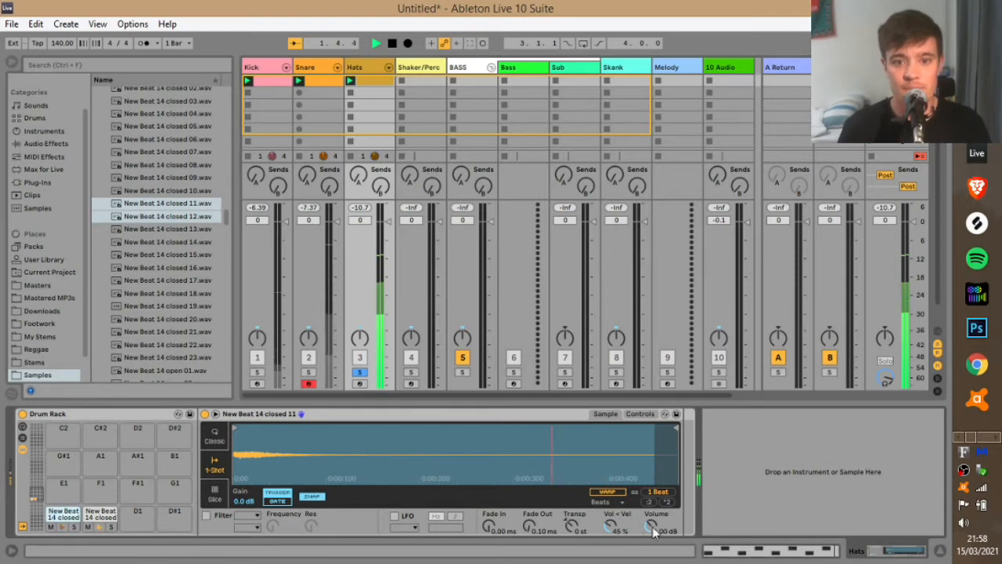
drag(652, 529, 652, 509)
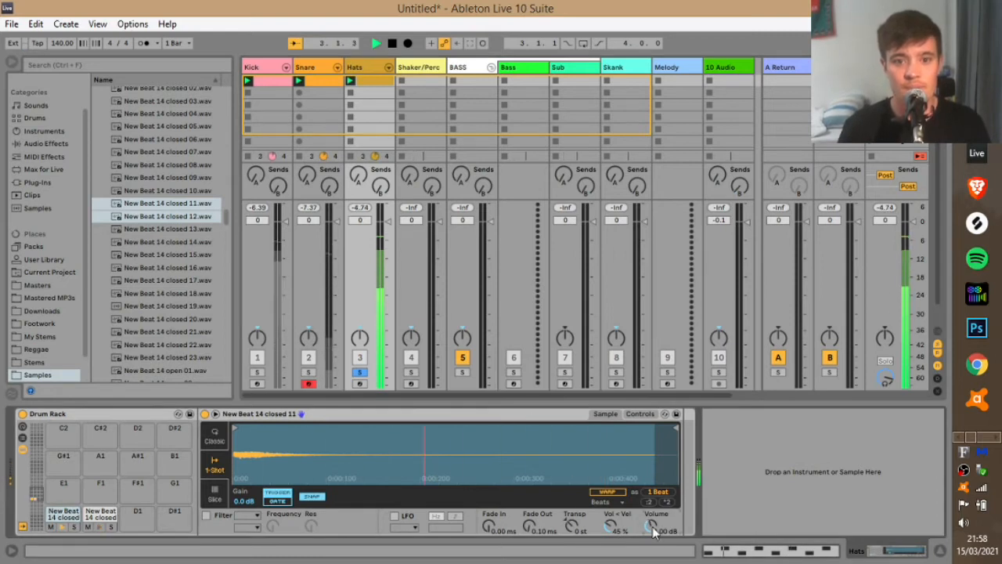
click(101, 515)
drag(653, 526, 653, 517)
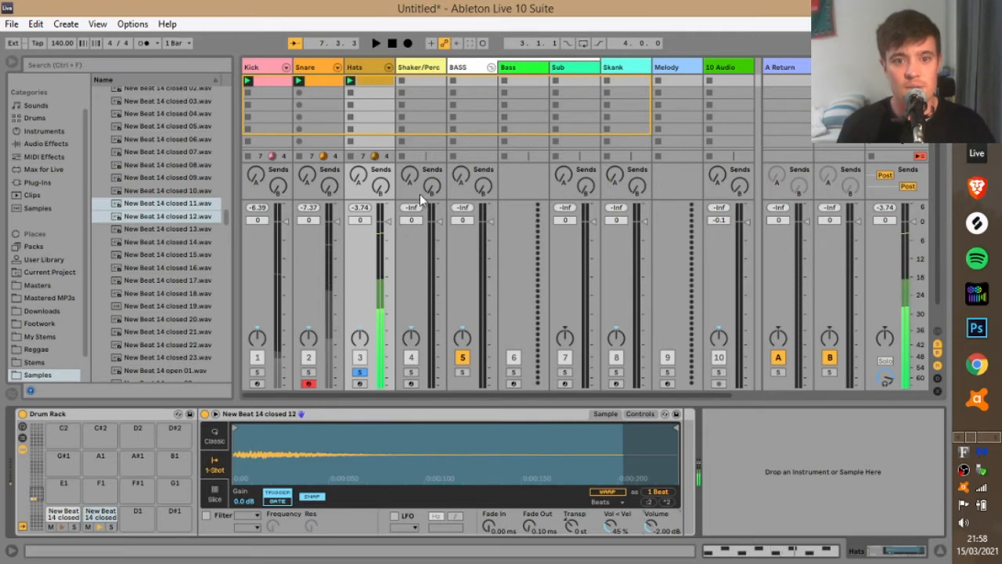
Step: Add EQ Eight after the Drum Rack on the Hats track and open its enlarged display
click(378, 82)
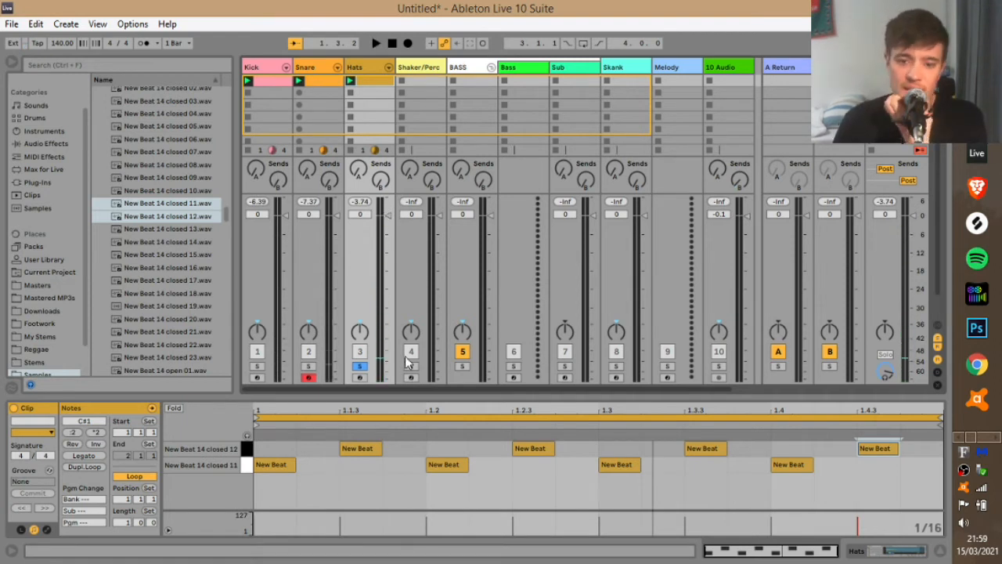
click(372, 67)
click(47, 144)
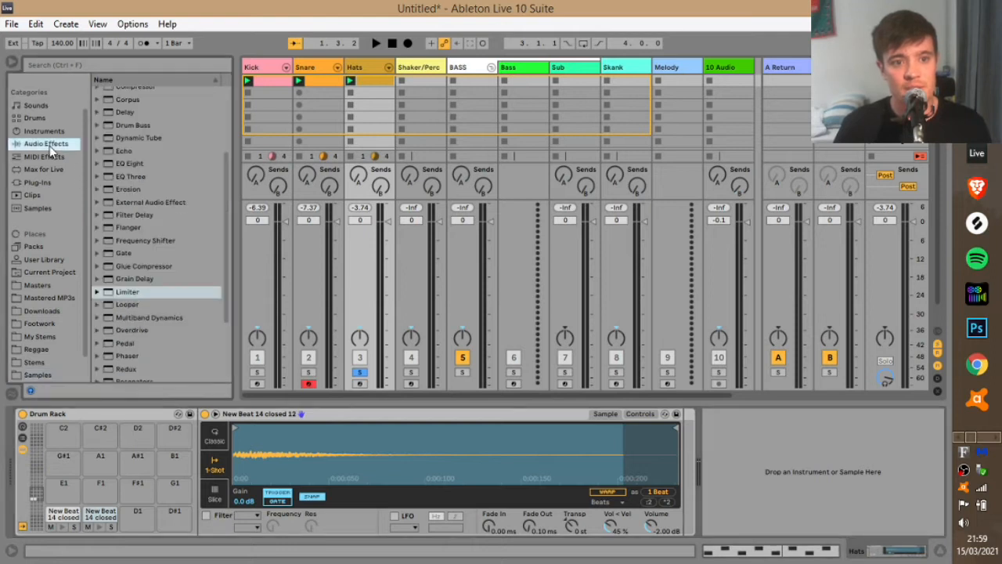
drag(112, 167, 847, 463)
double_click(719, 443)
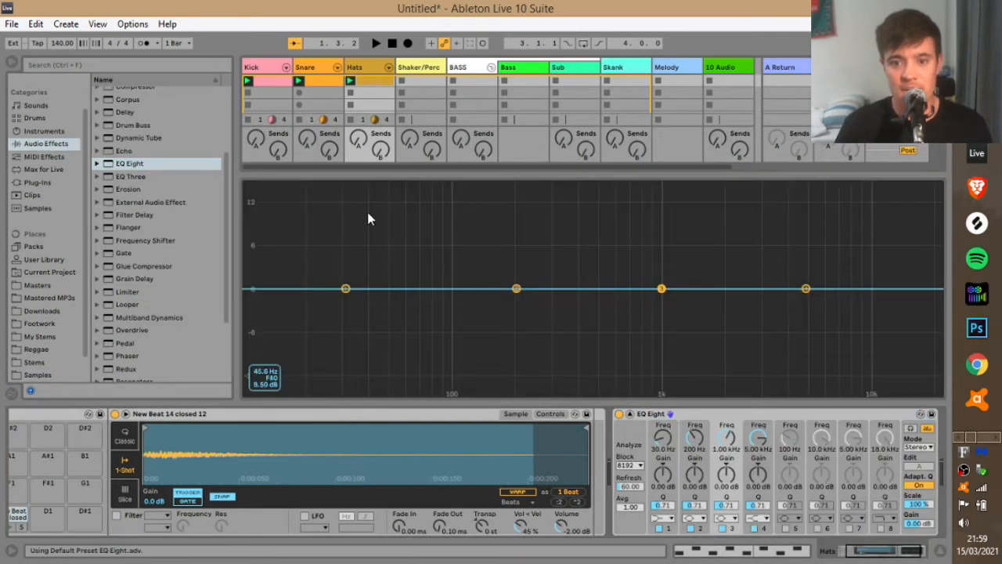
Step: Play the soloed hats and examine their low-frequency content in the enlarged EQ Eight spectrum
double_click(703, 339)
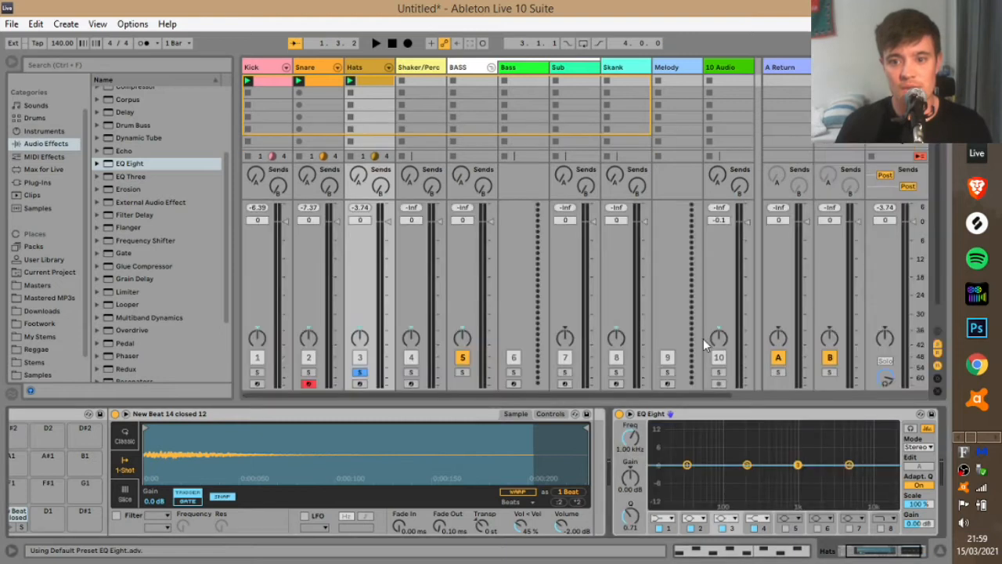
double_click(802, 437)
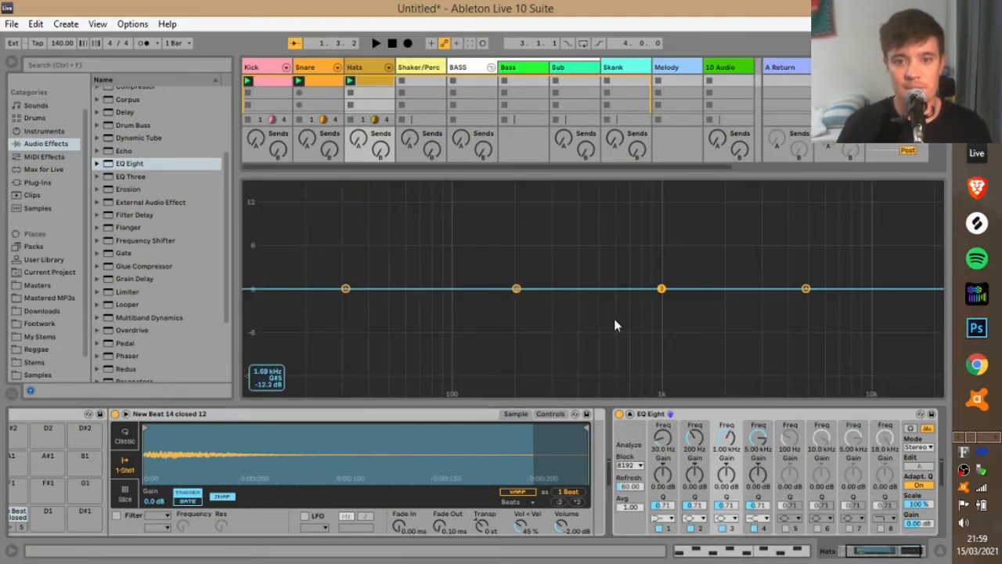
key(space)
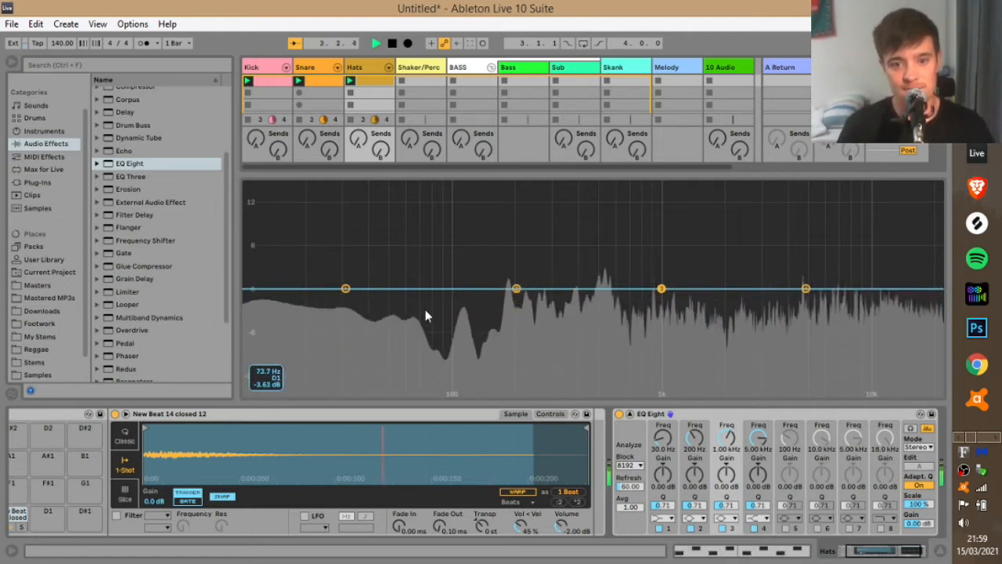
key(space)
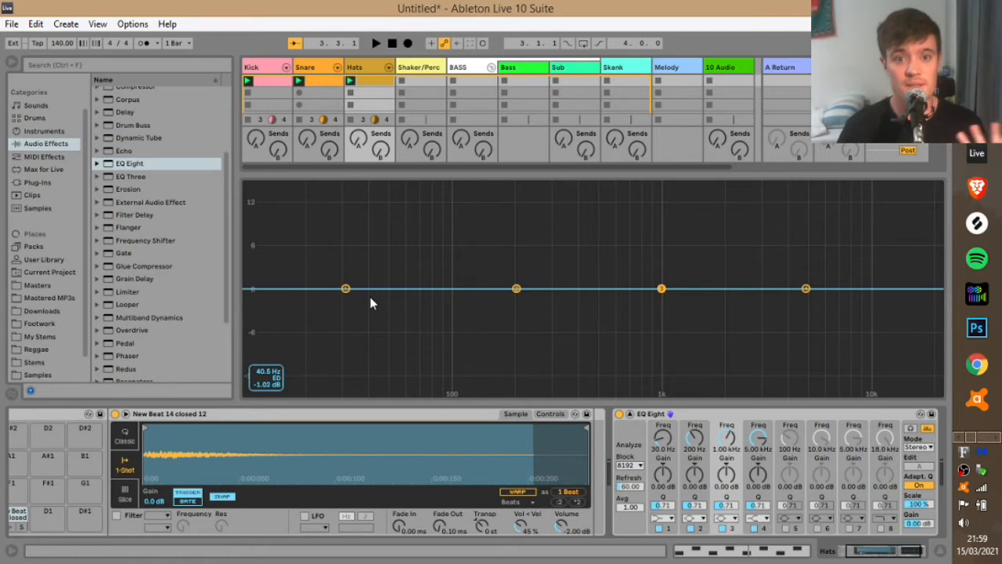
Step: Change band 1 of the Hats EQ Eight to the steep low-cut filter shape
click(345, 288)
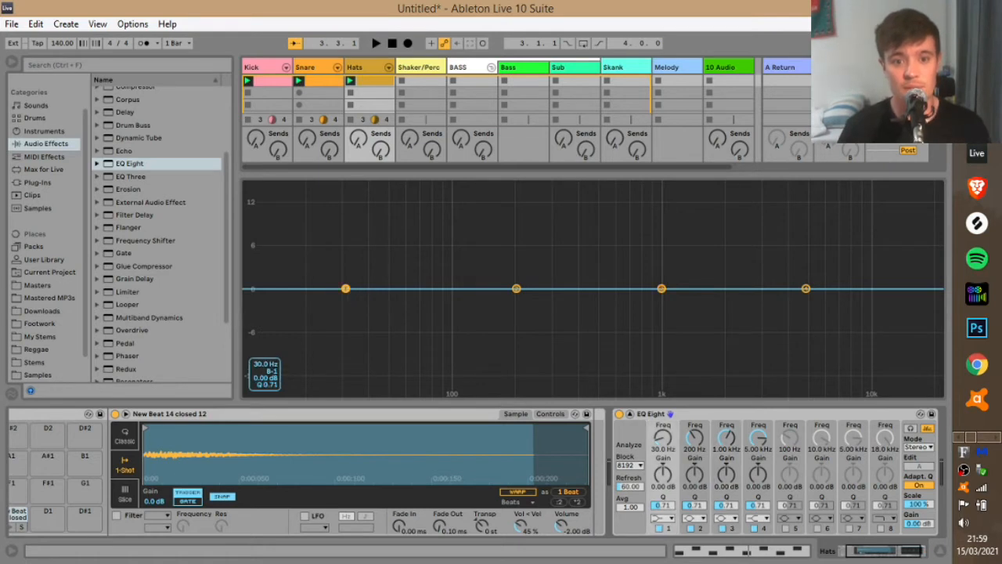
click(664, 519)
click(662, 444)
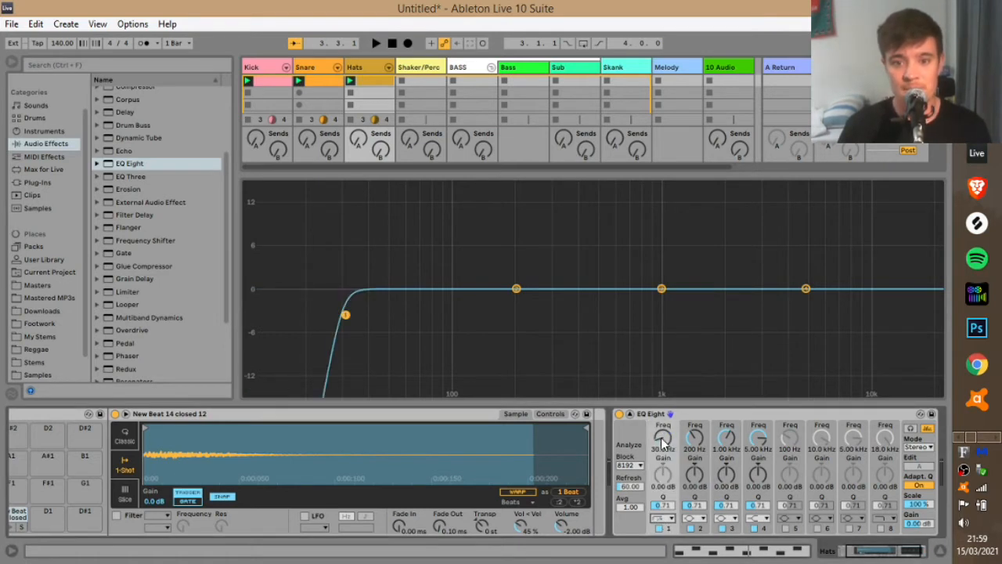
click(665, 520)
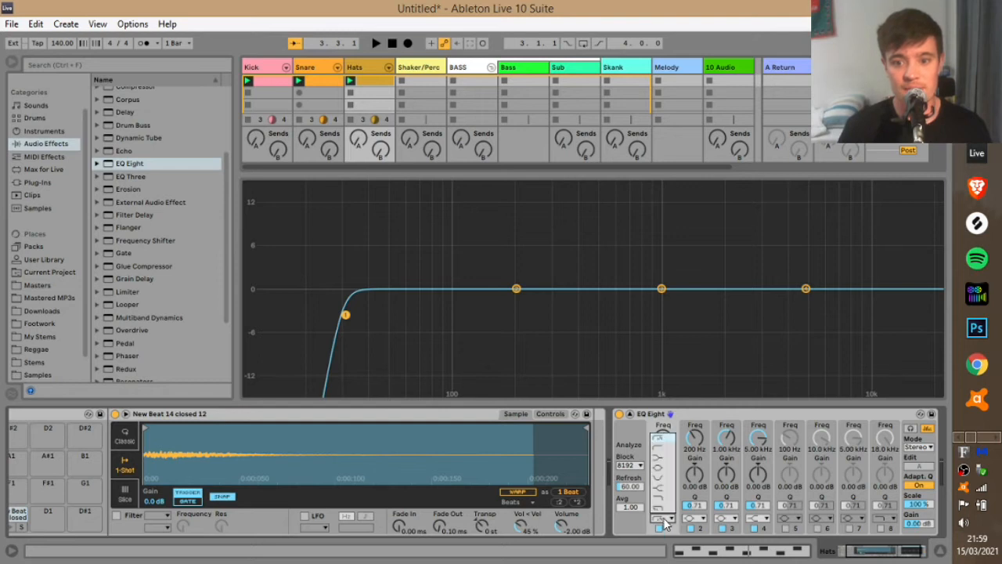
click(667, 444)
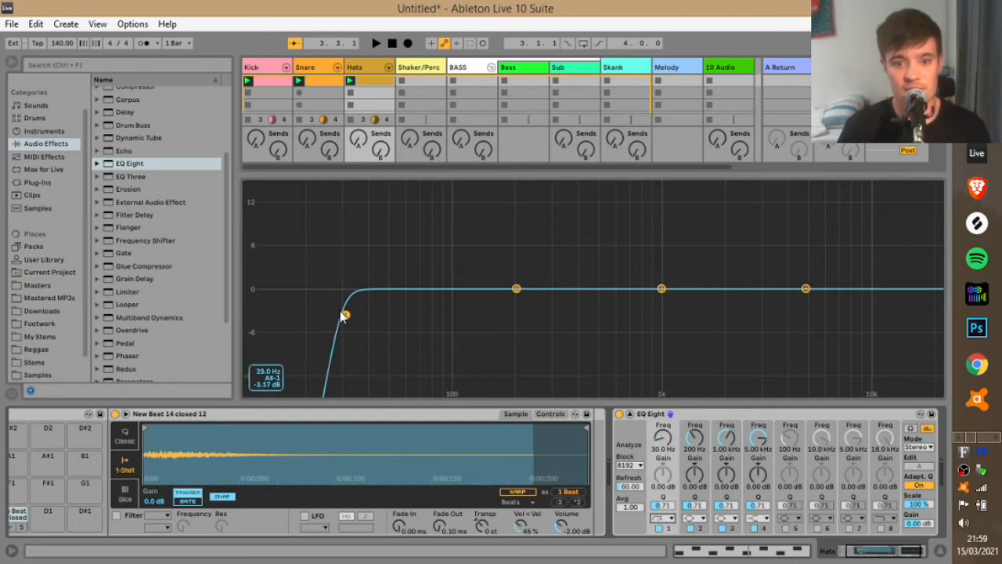
Step: Try the gentler low-cut shape on EQ Eight band 1 for comparison and restore the steep one
click(667, 520)
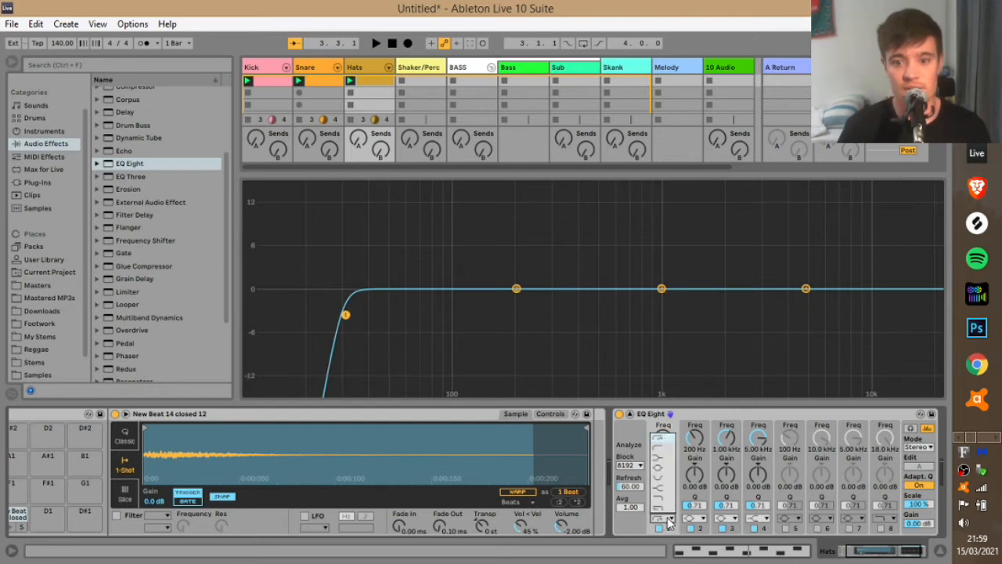
click(667, 452)
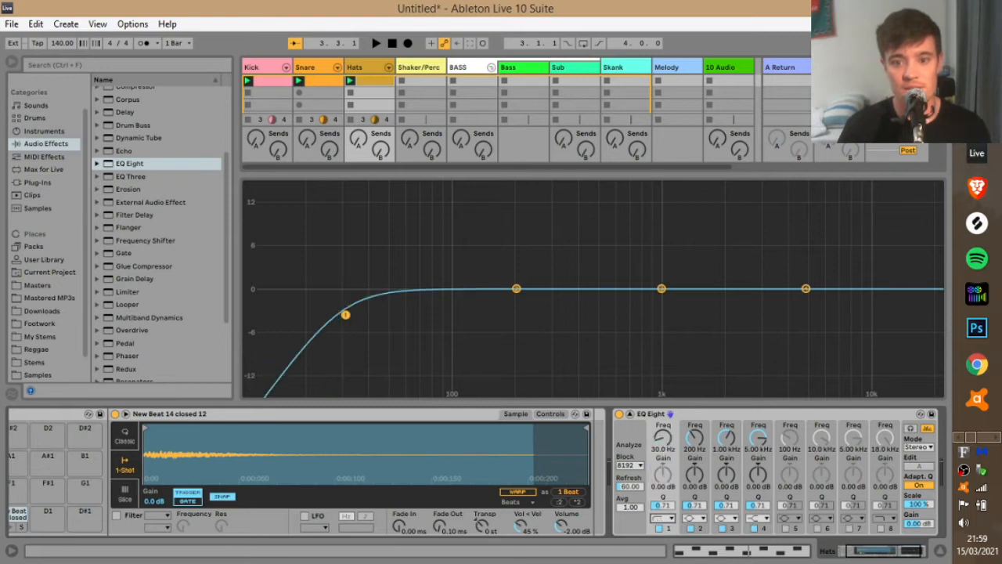
click(666, 520)
click(665, 444)
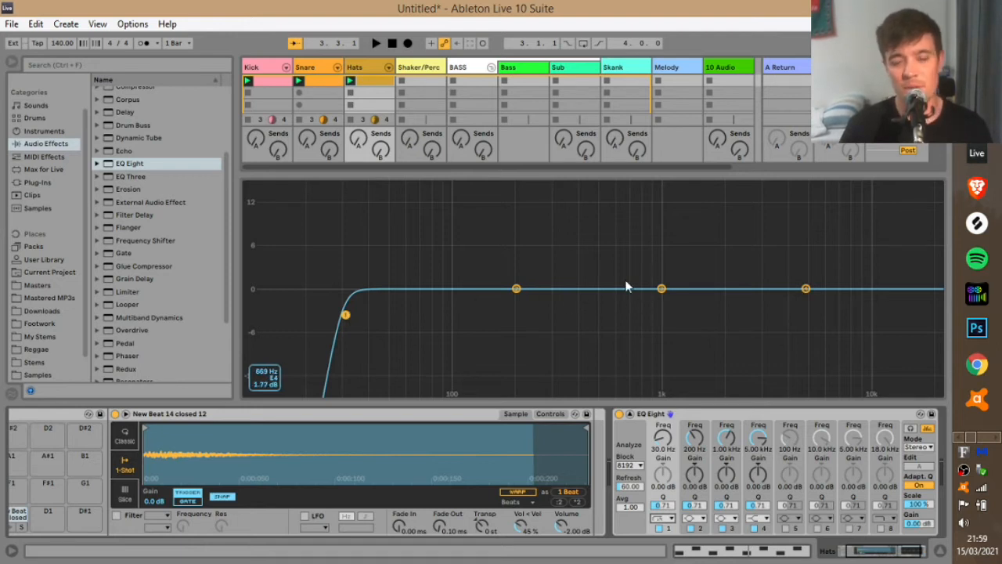
Step: Move the band 1 low-cut frequency to 357 Hz and play the unsoloed hats in the full beat
drag(348, 317, 567, 314)
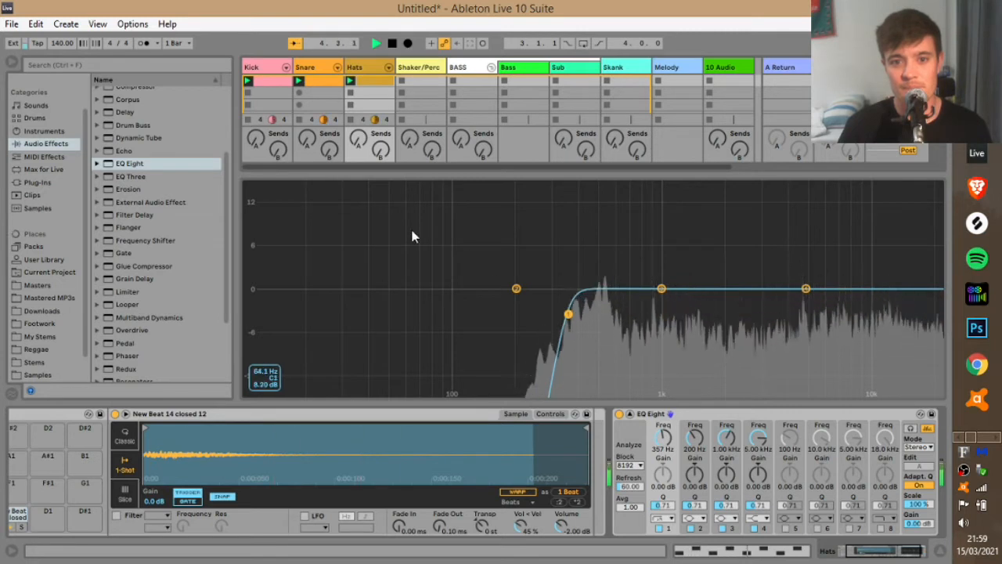
key(space)
click(629, 414)
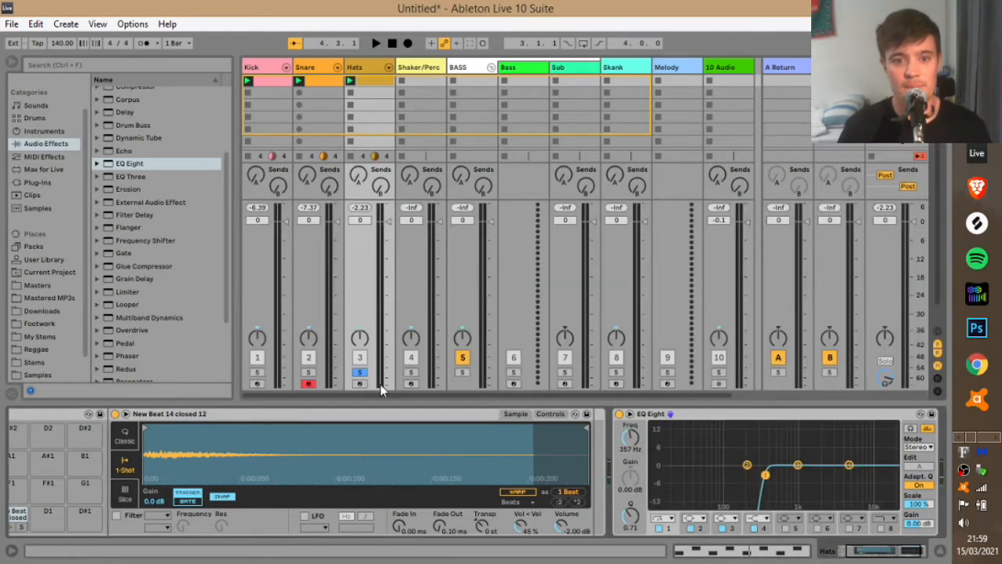
click(361, 372)
key(space)
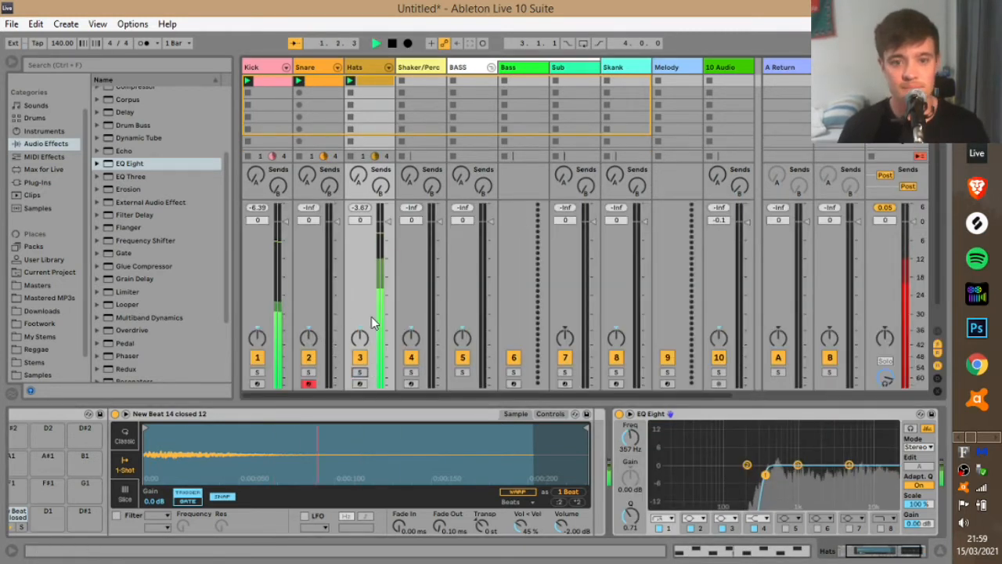
Step: Solo the Snare track, set the JUST_rim_chunky sample's volume to -8 dB and unsolo the track
click(309, 69)
click(309, 372)
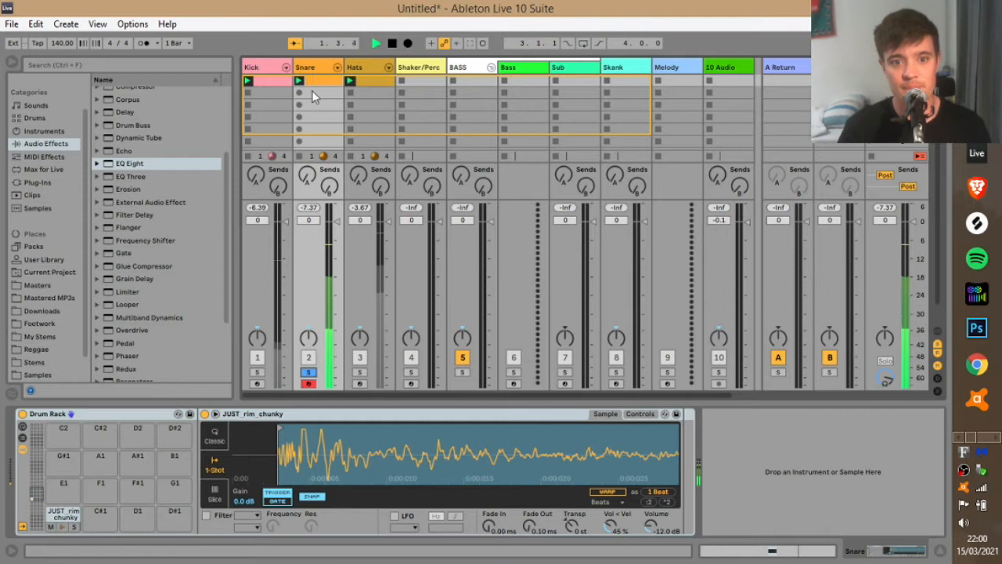
click(64, 515)
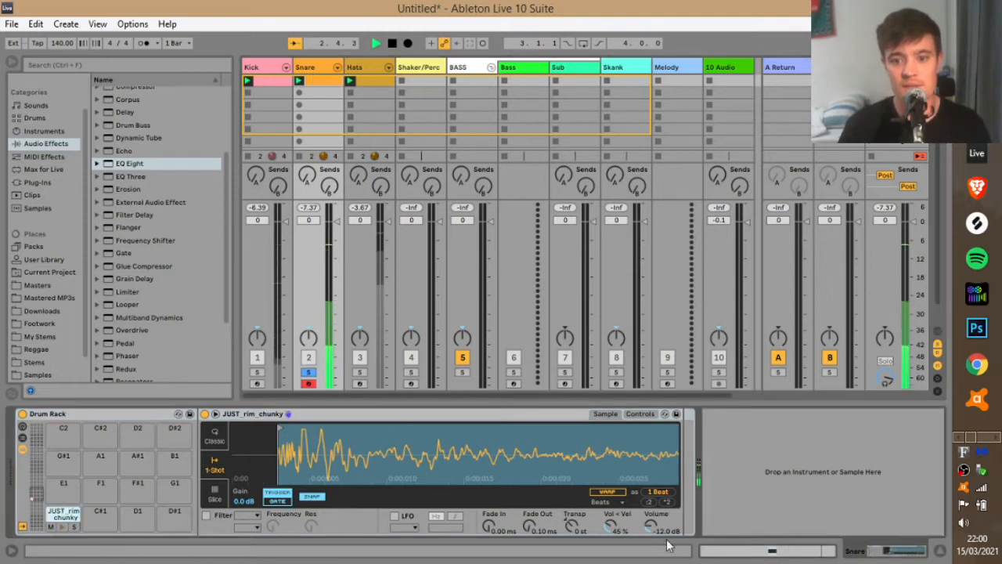
mouse_move(650, 530)
mouse_down()
mouse_move(650, 519)
mouse_move(651, 540)
mouse_up()
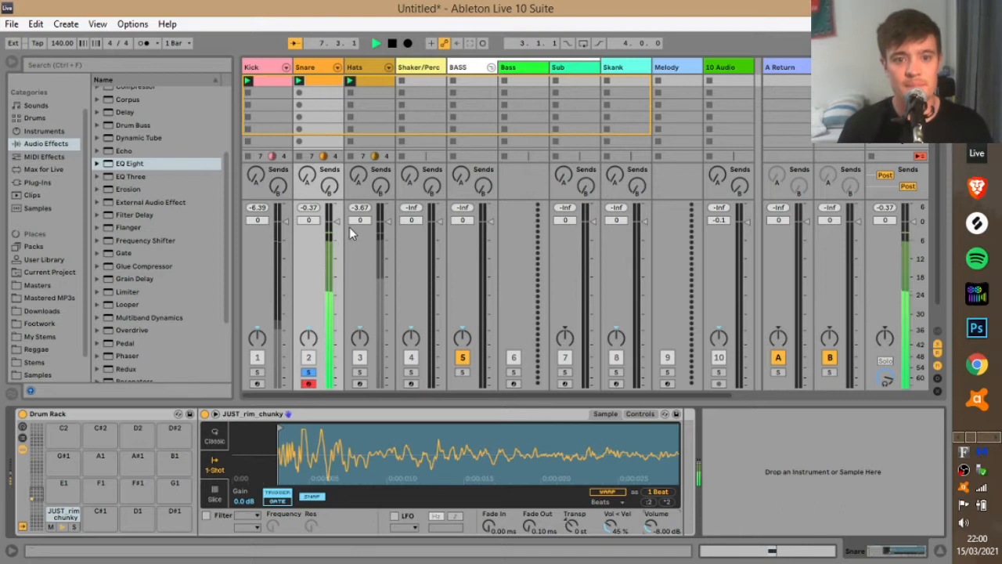
click(309, 372)
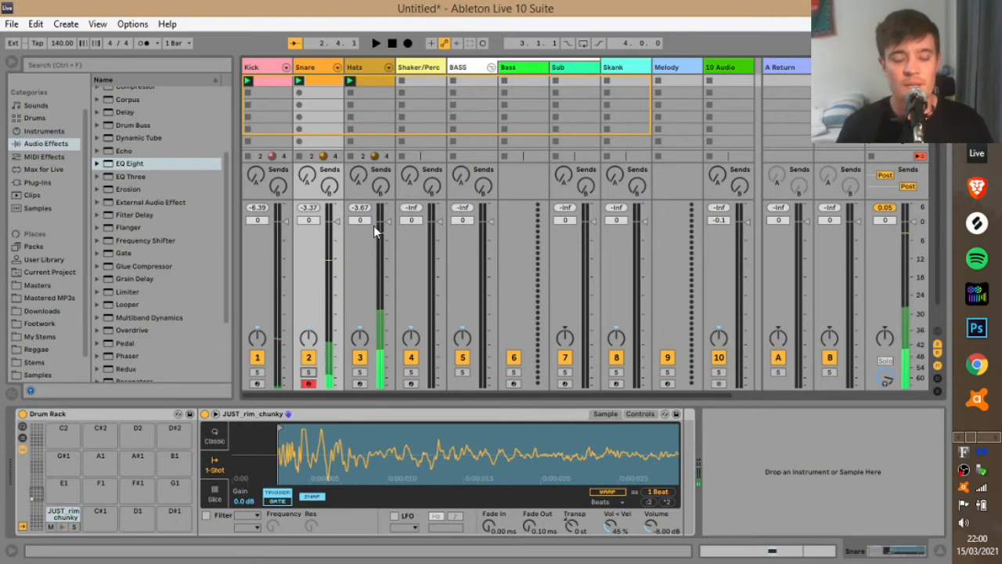
Step: Try different Hats track levels against the kick and snare, and set the track volume to -11.4 dB
drag(388, 223, 383, 387)
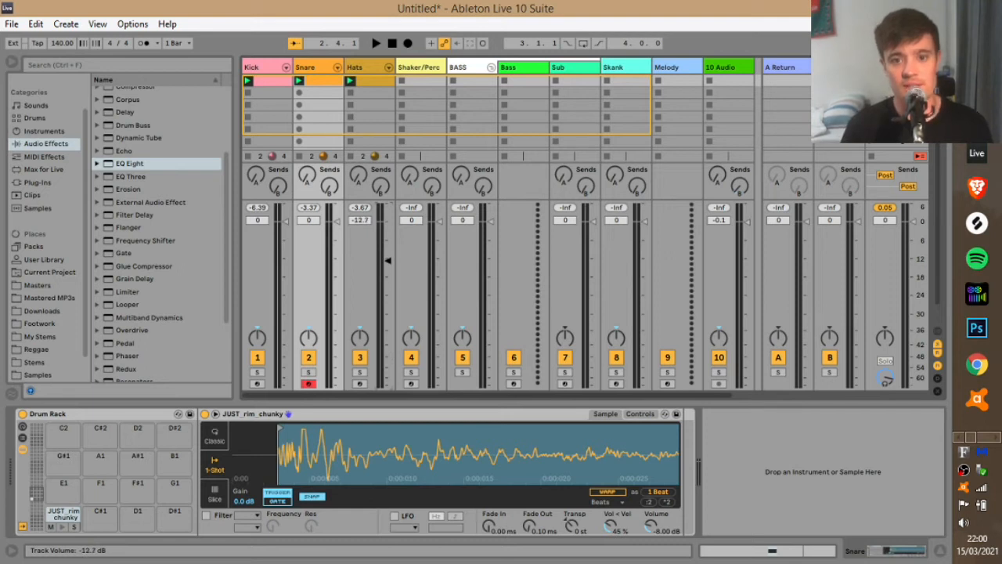
drag(387, 222, 388, 390)
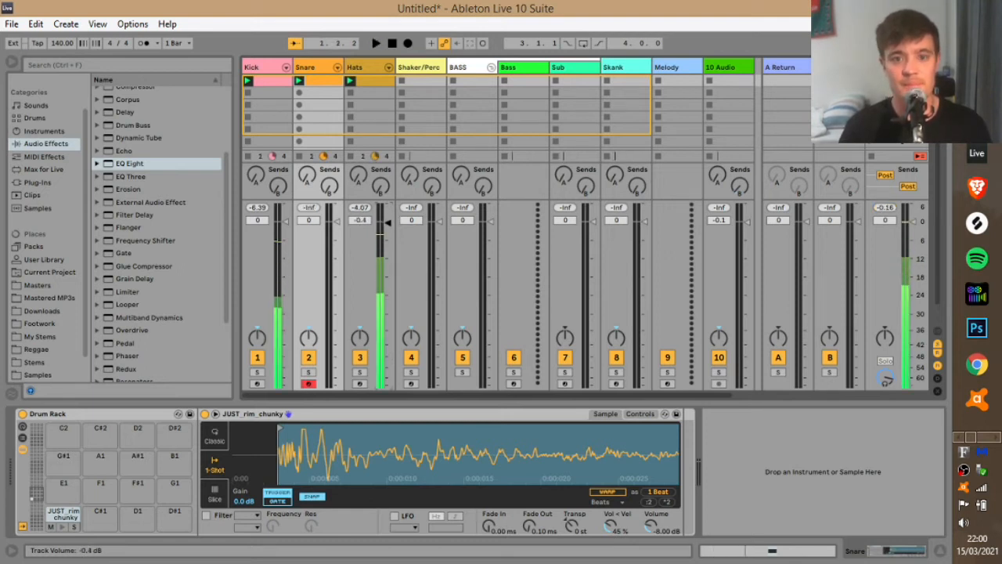
drag(387, 384, 387, 255)
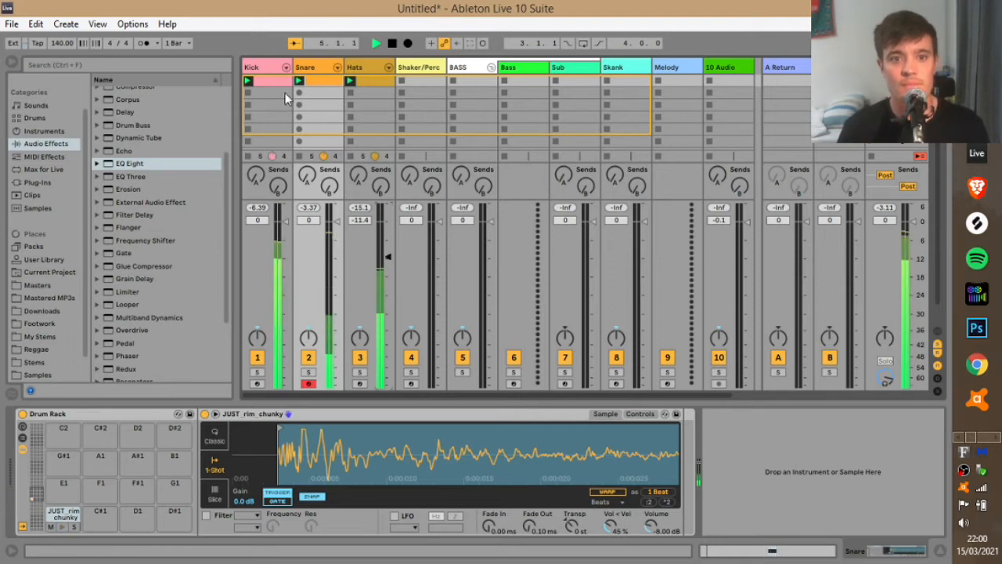
Step: Select the Shaker/Perc track and search the Samples folder for "shake"
click(413, 69)
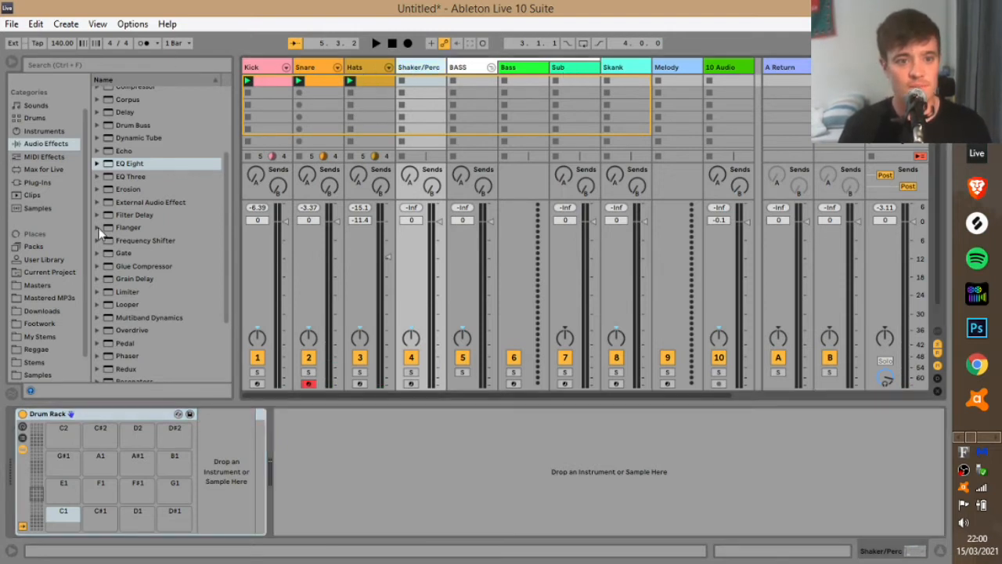
scroll(145, 235, up, 3)
scroll(47, 172, down, 1)
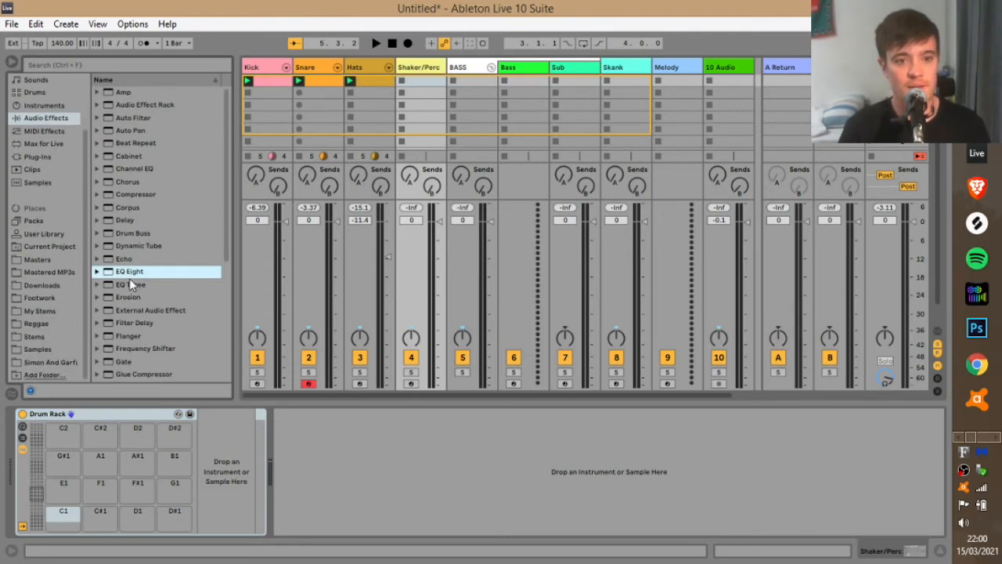
scroll(35, 152, up, 2)
scroll(38, 157, down, 2)
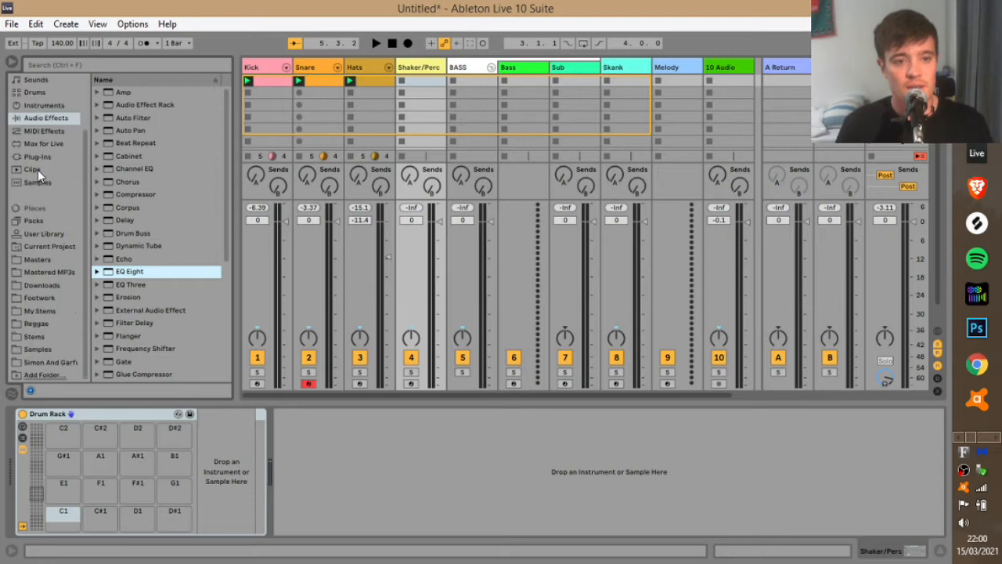
click(30, 350)
scroll(133, 180, down, 5)
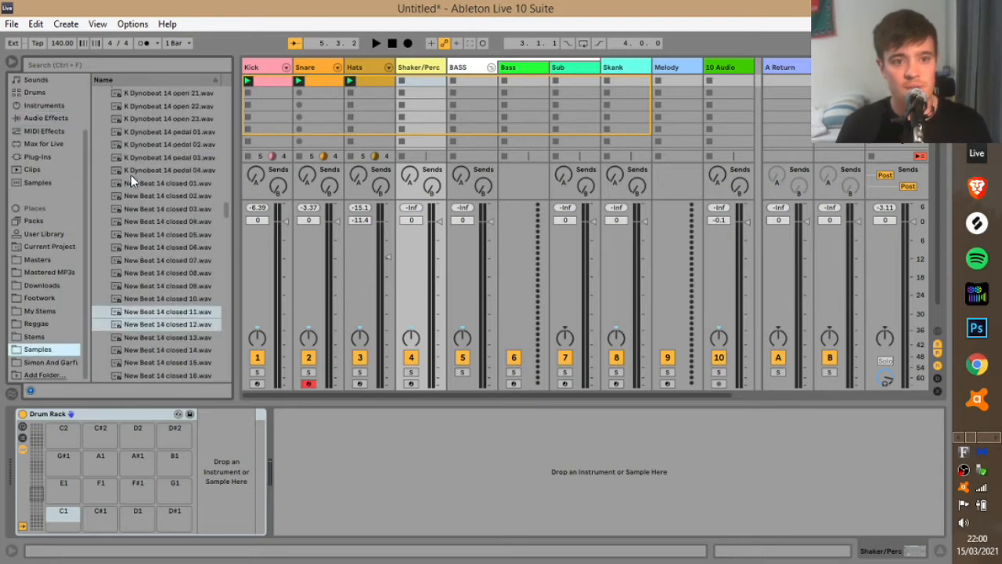
click(97, 66)
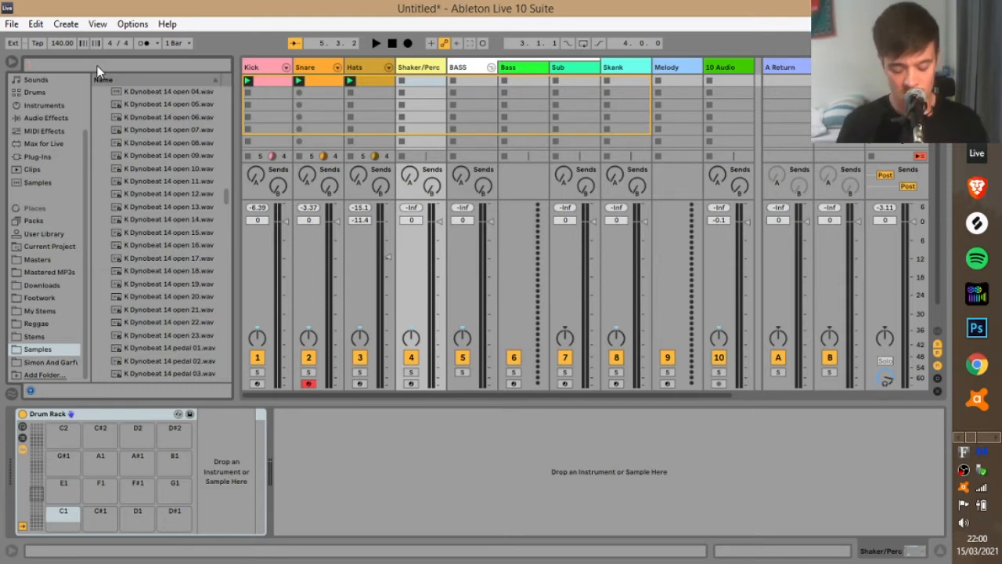
text(shake)
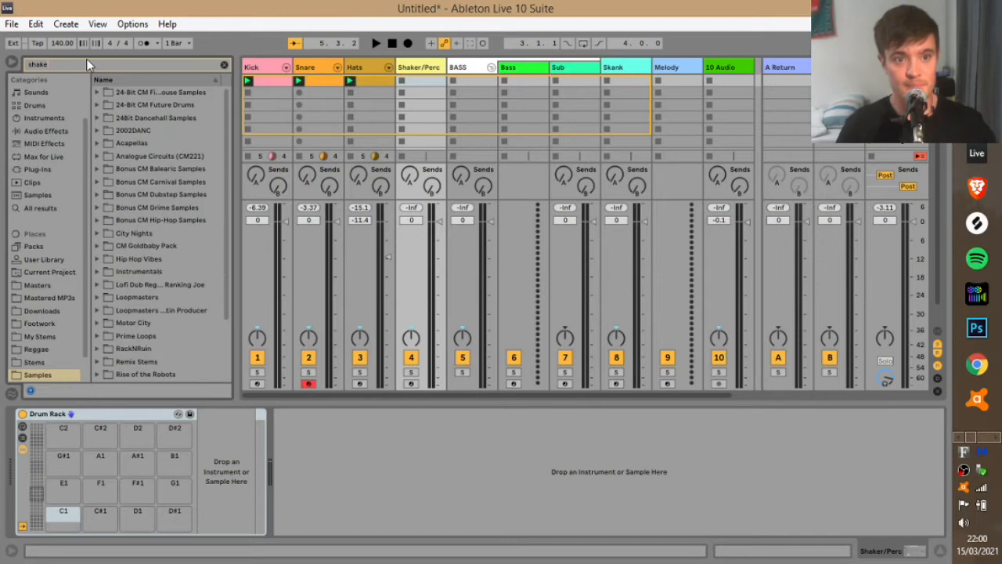
Step: Browse to the shaker hits in Ultimate Percussion > Groove Criminals > Hits > Shaken
scroll(157, 200, down, 3)
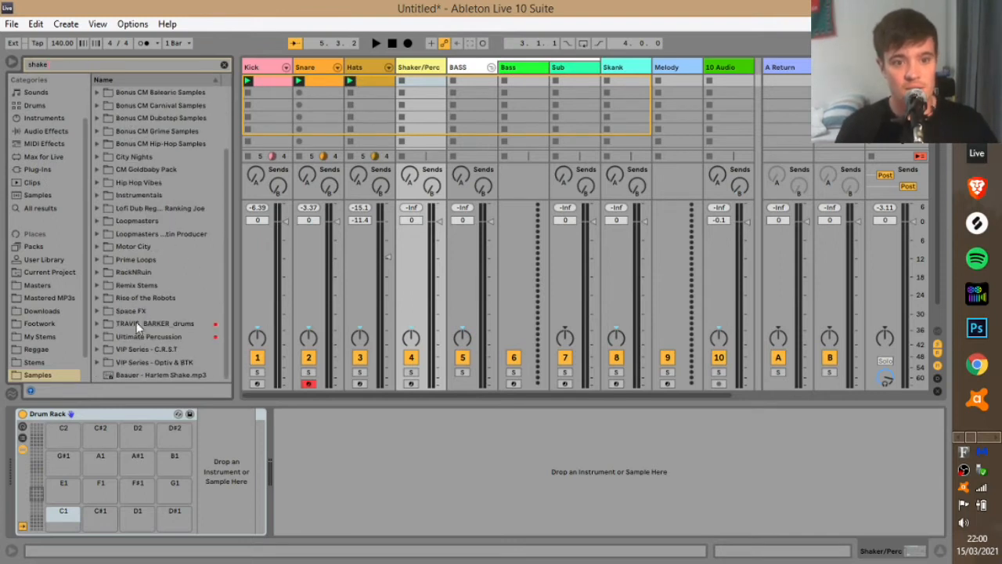
click(97, 335)
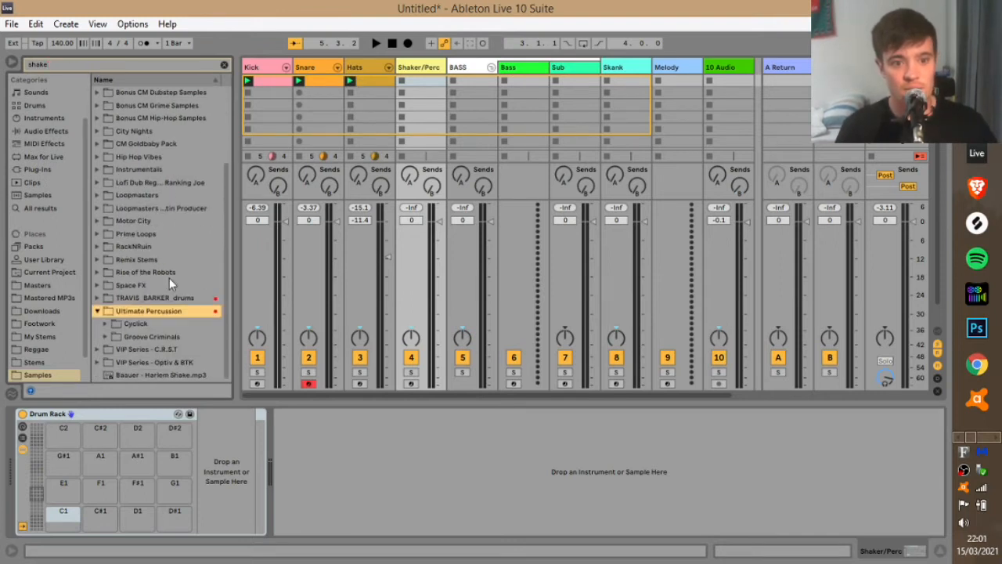
click(105, 335)
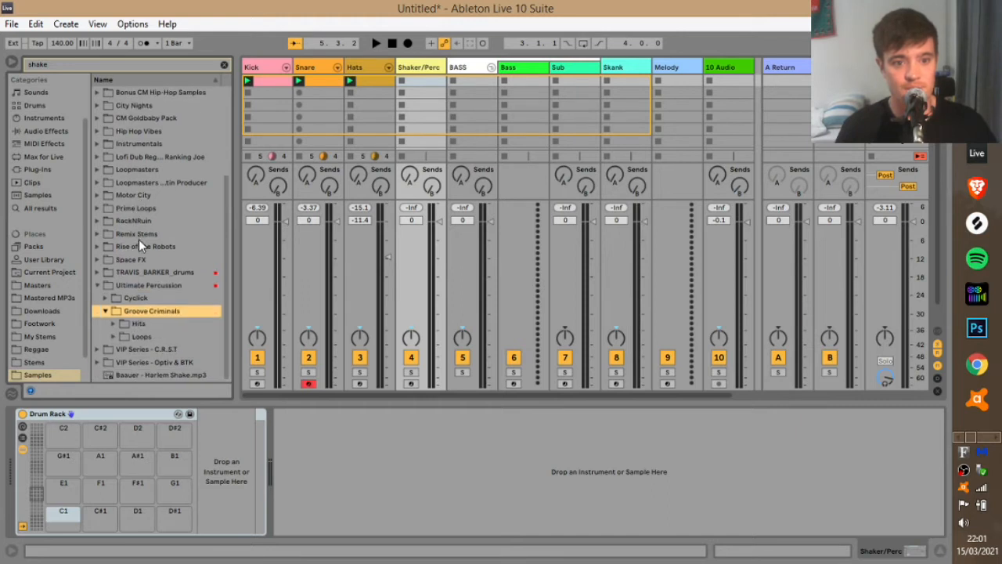
click(112, 321)
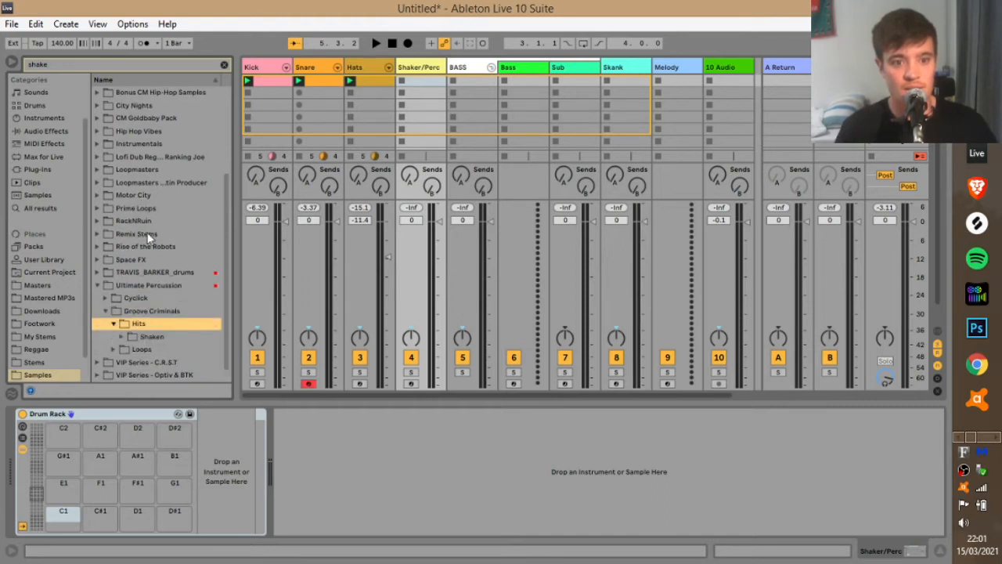
scroll(163, 206, down, 3)
Step: Audition the samples from Maracas_05 through Shaker_06 and load Shaker_06 onto the Drum Rack's C1 pad
click(156, 161)
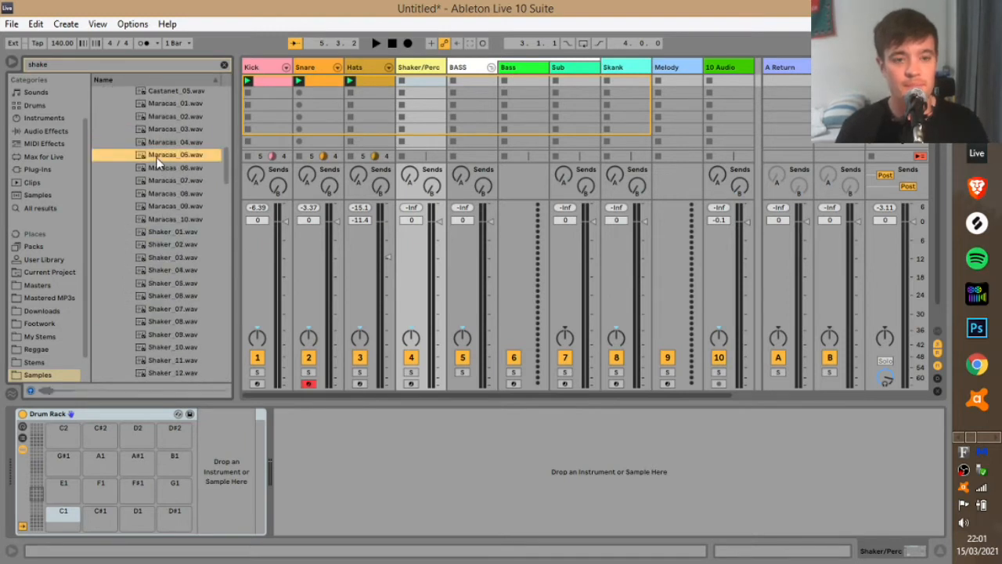
key(Down)
key(Down)
key(Down)
key(Down)
key(Up)
key(Down)
key(Down)
key(Down)
key(Down)
key(Down)
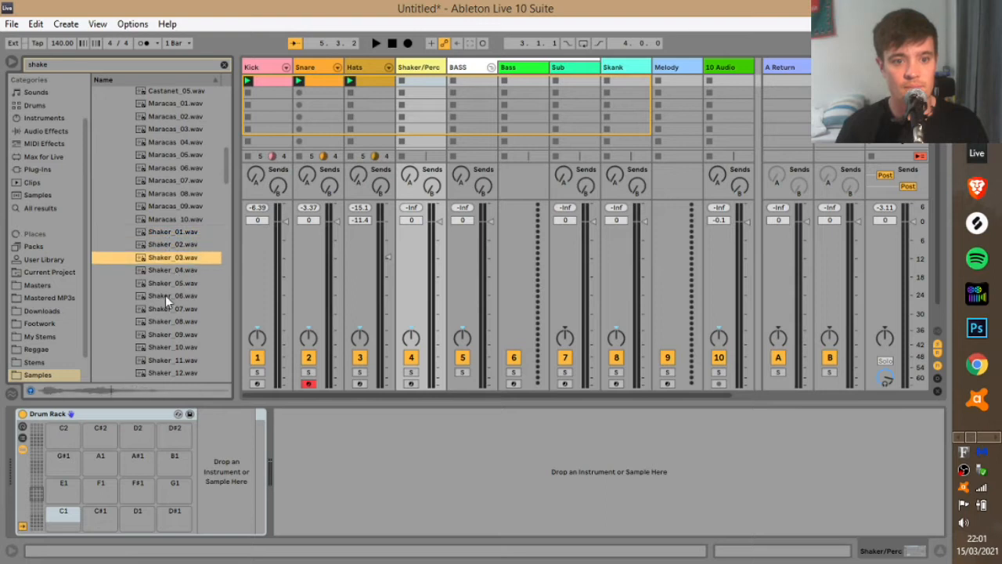
key(Down)
key(Down)
key(Down)
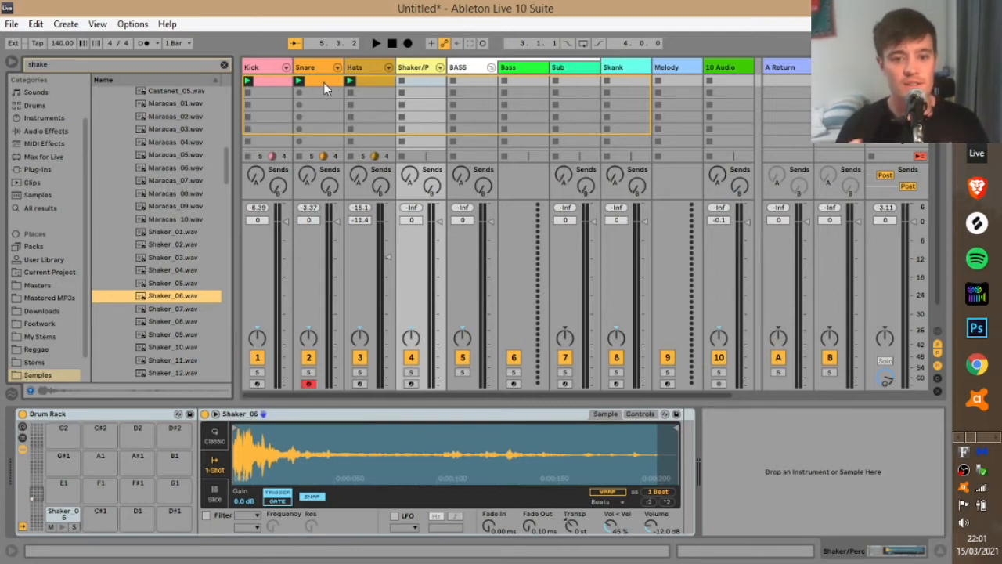
Step: Audition samples between Shaker_07 and Shaker_14 and load Shaker_13 onto the Drum Rack's C#1 pad
click(161, 308)
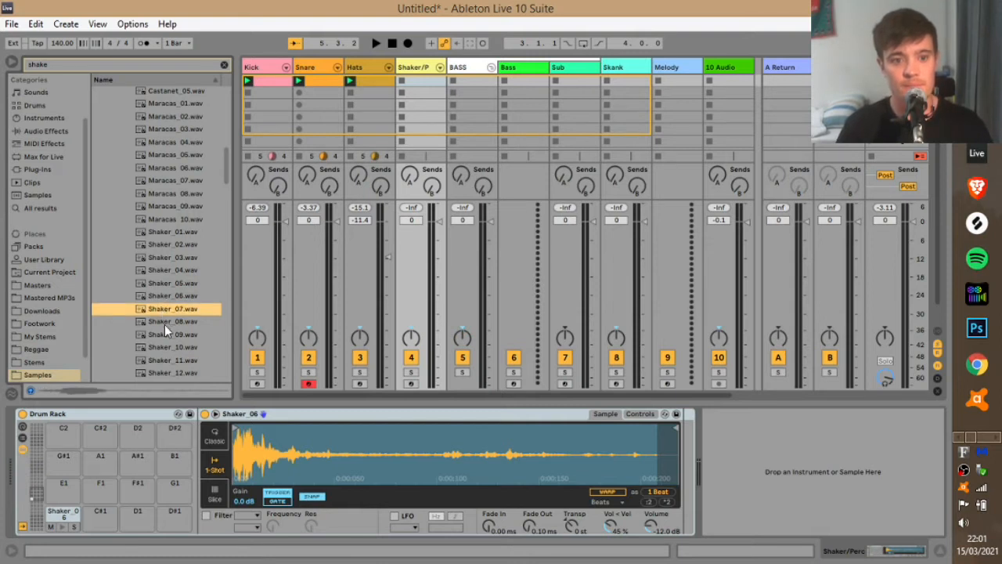
click(165, 321)
click(164, 336)
click(163, 347)
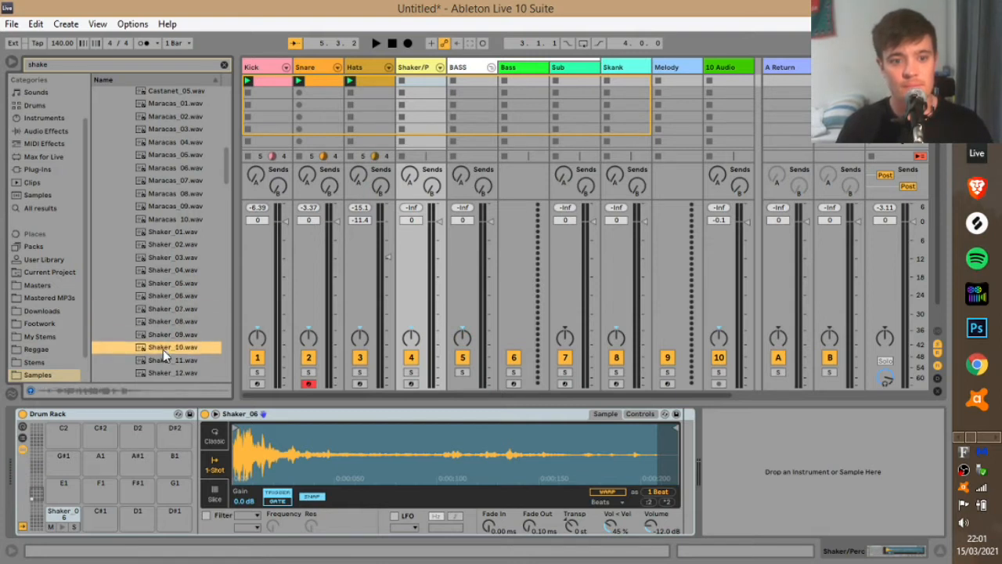
click(163, 361)
scroll(163, 352, down, 3)
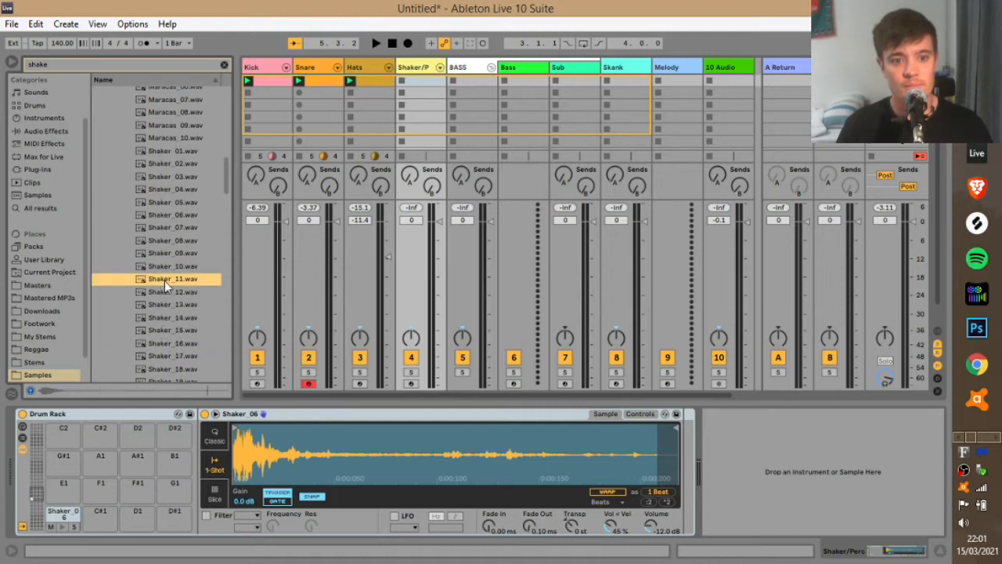
scroll(165, 280, down, 3)
click(172, 239)
click(170, 251)
click(172, 238)
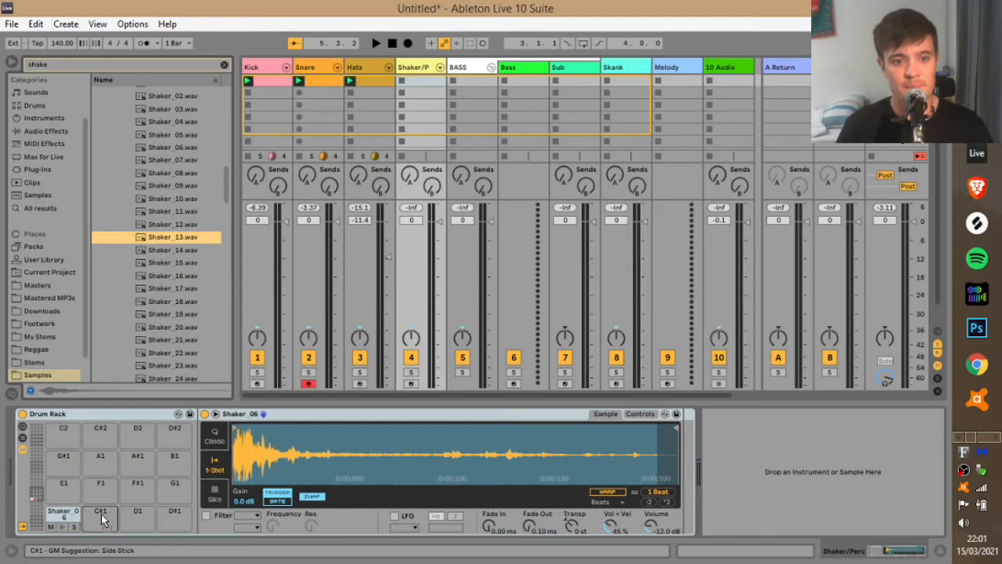
Step: Audition samples between Shaker_22 and Shaker_39 and load Shaker_39 onto the Drum Rack's D1 pad
scroll(178, 309, down, 3)
click(166, 284)
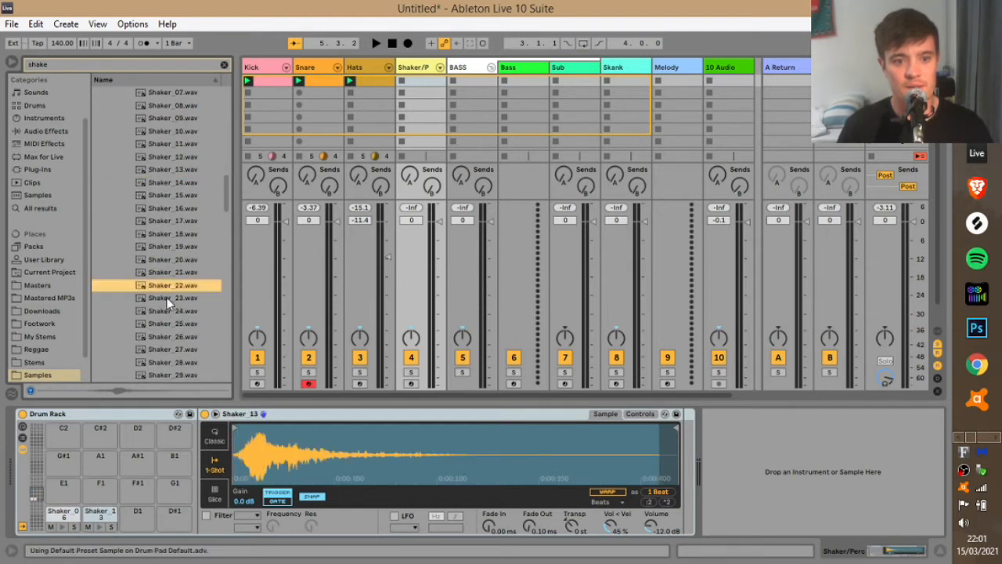
click(166, 298)
click(166, 311)
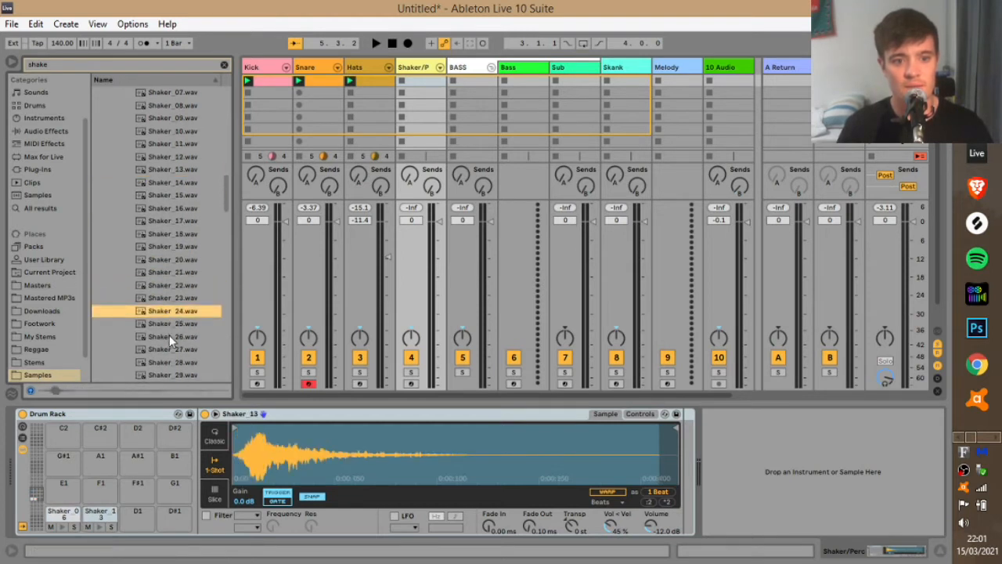
click(169, 336)
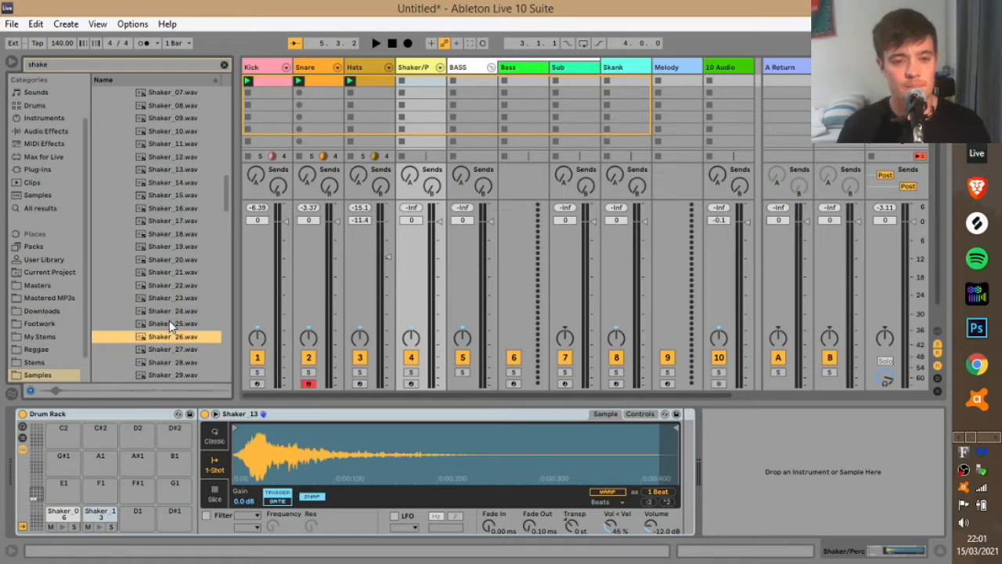
click(170, 323)
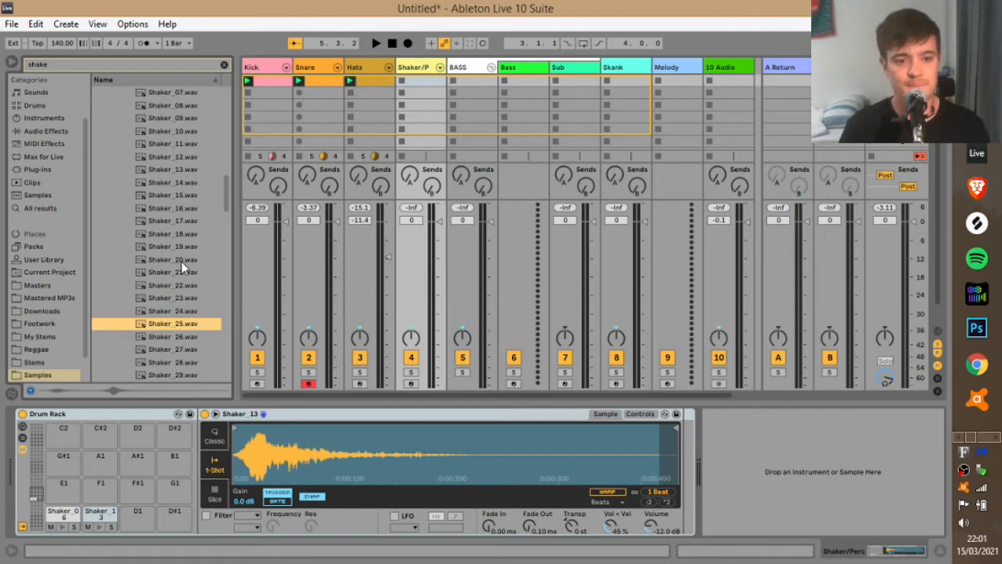
key(Down)
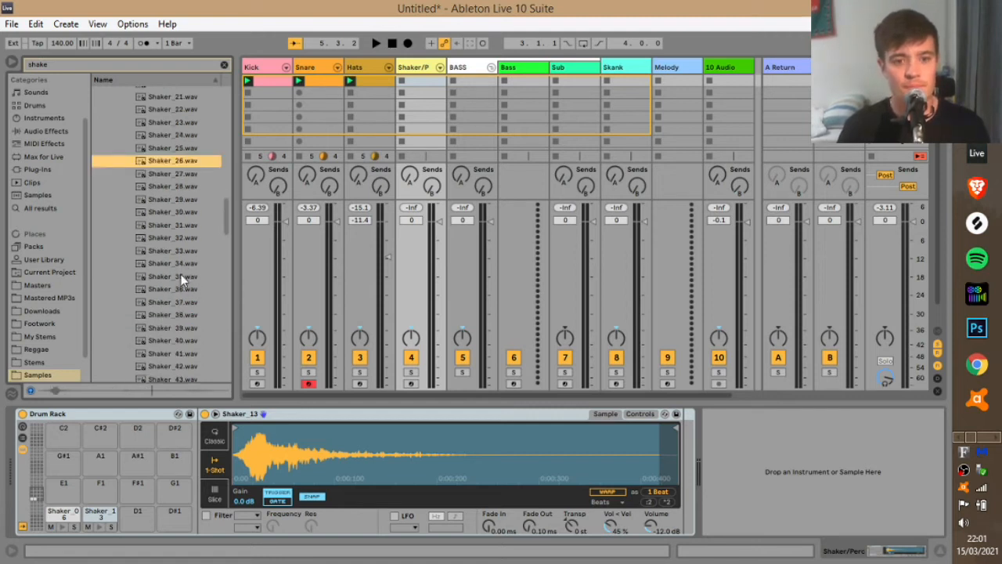
click(182, 277)
click(177, 327)
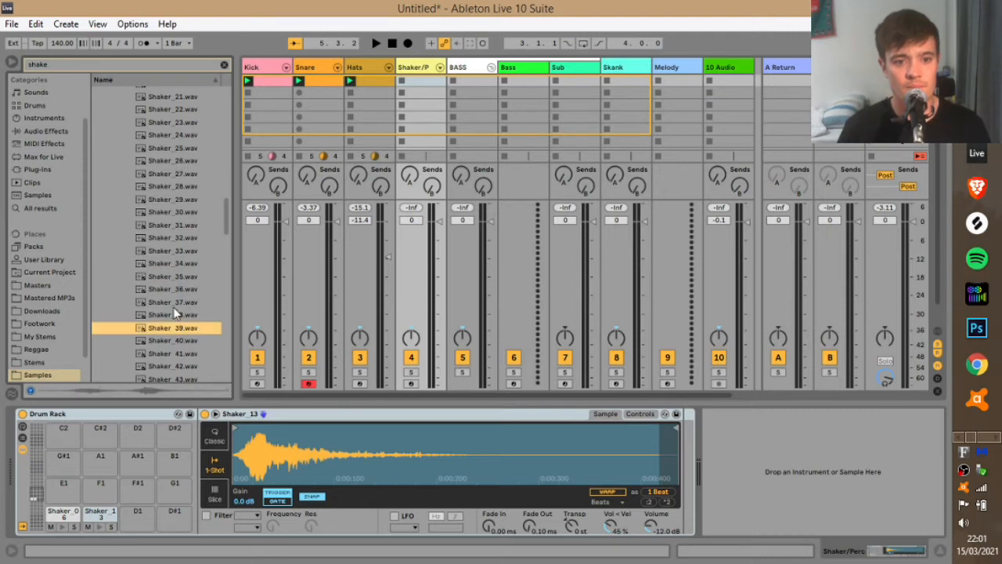
click(173, 303)
click(173, 328)
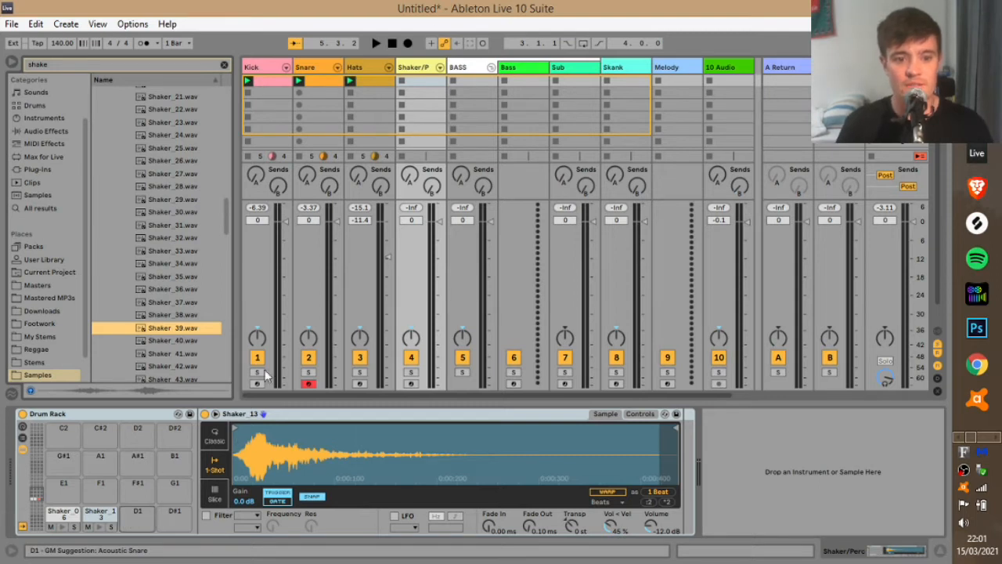
Step: Solo and arm the Shaker/Perc track and trim the Shaker_39 sample's start to about 200 ms, just before its second swell
click(412, 373)
click(410, 383)
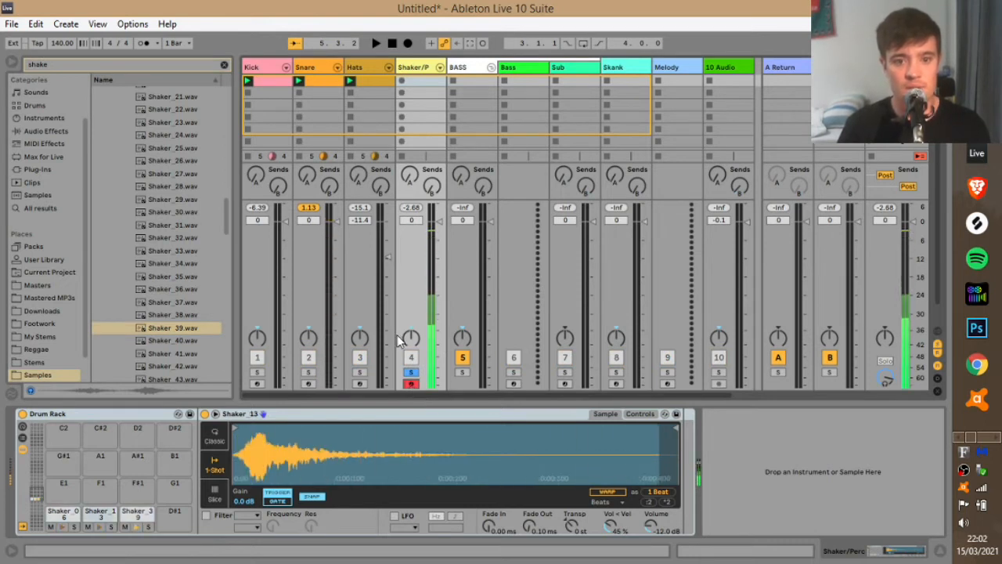
mouse_move(235, 429)
mouse_down()
mouse_move(389, 429)
mouse_move(218, 440)
mouse_up()
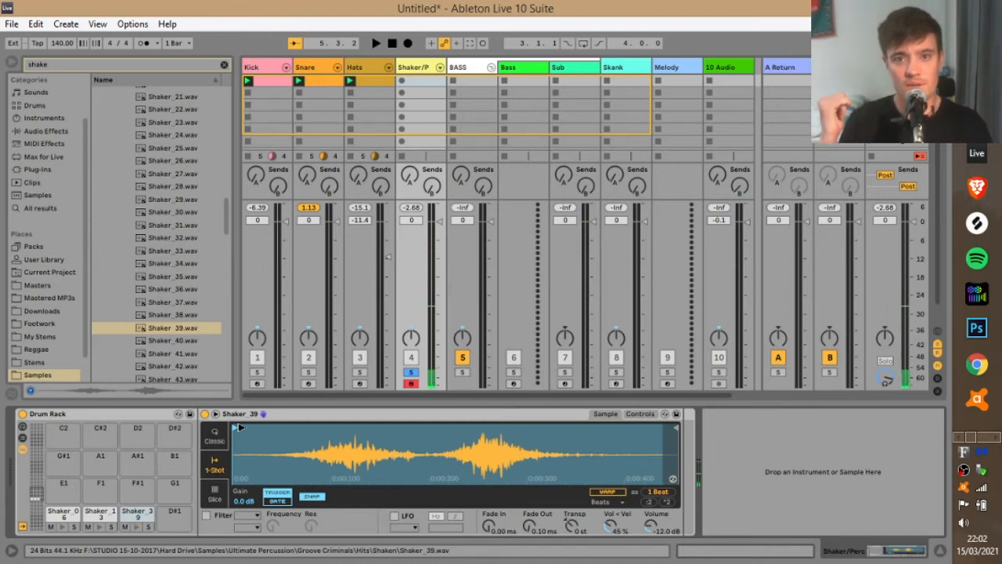
click(302, 206)
drag(235, 429, 438, 431)
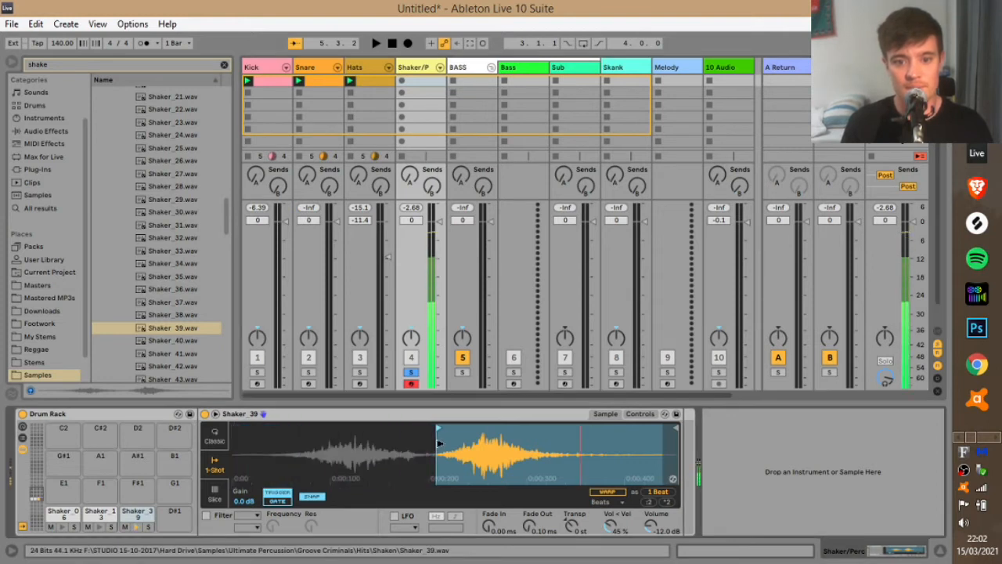
Step: In a new Shaker/Perc clip, place Shaker_06 on 1, 1.3 and 1.4, Shaker_13 on 1.1.3, 1.2.3 and 1.3.3, Shaker_39 on 1.2 and 1.4.3, and play it
double_click(425, 81)
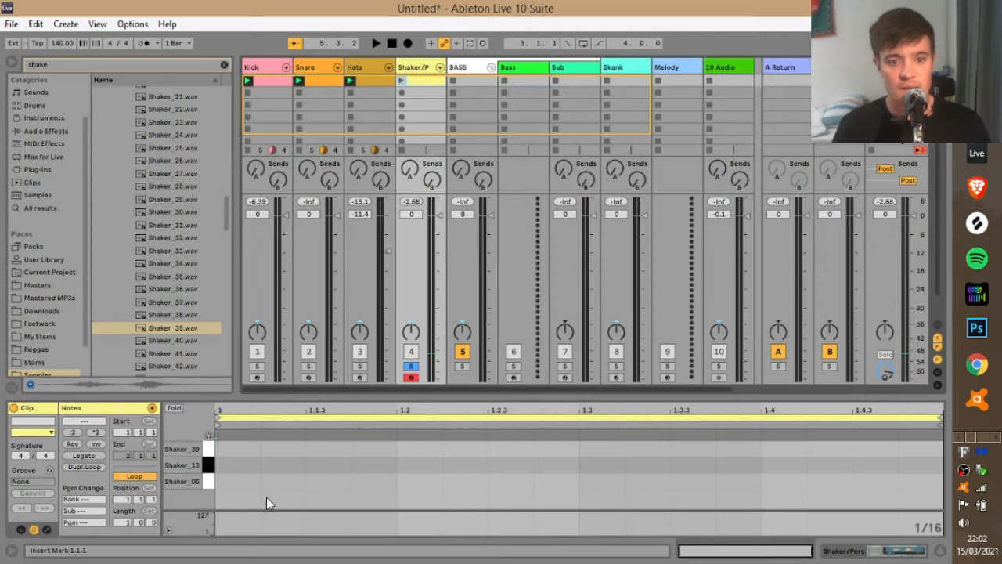
click(248, 476)
click(324, 465)
click(421, 448)
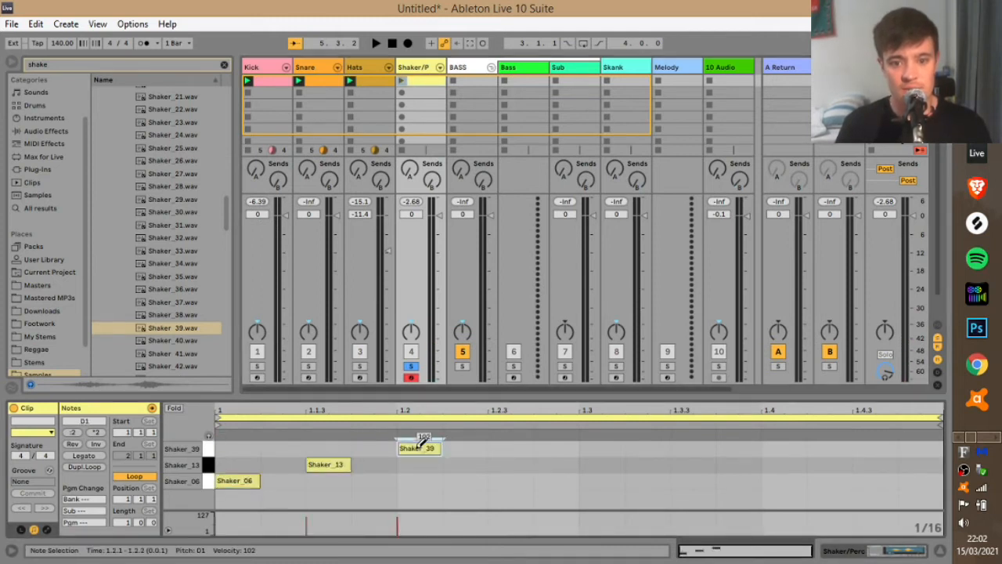
click(509, 464)
click(600, 480)
click(691, 464)
click(783, 480)
click(888, 446)
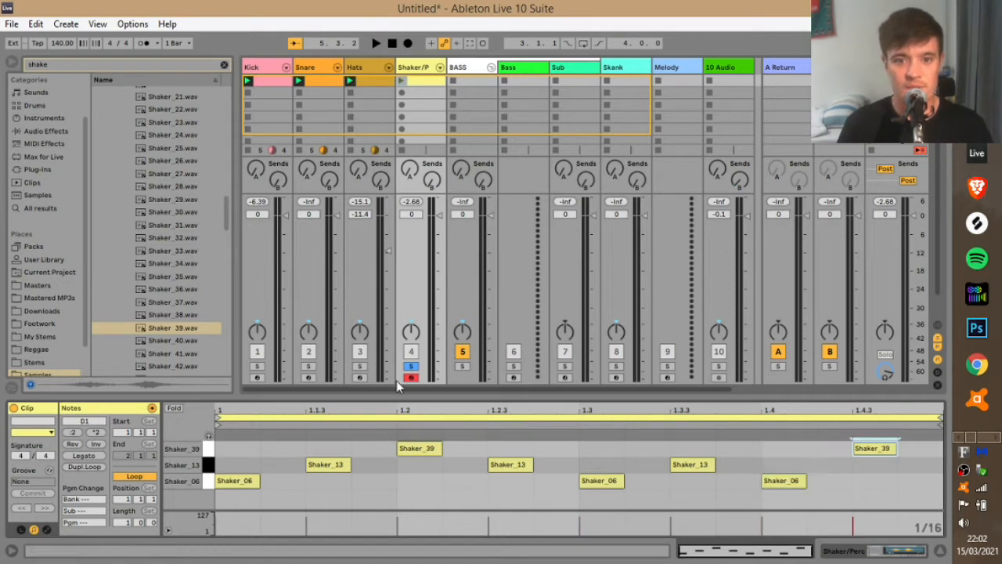
click(403, 81)
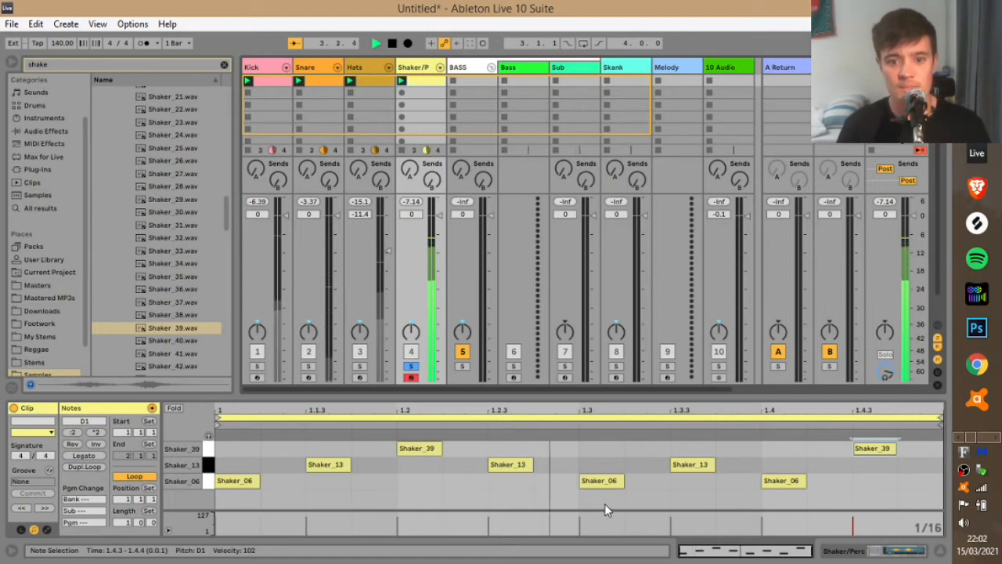
Step: Clear the browser search and add EQ Eight after the Drum Rack on the Shaker/Perc track
click(408, 67)
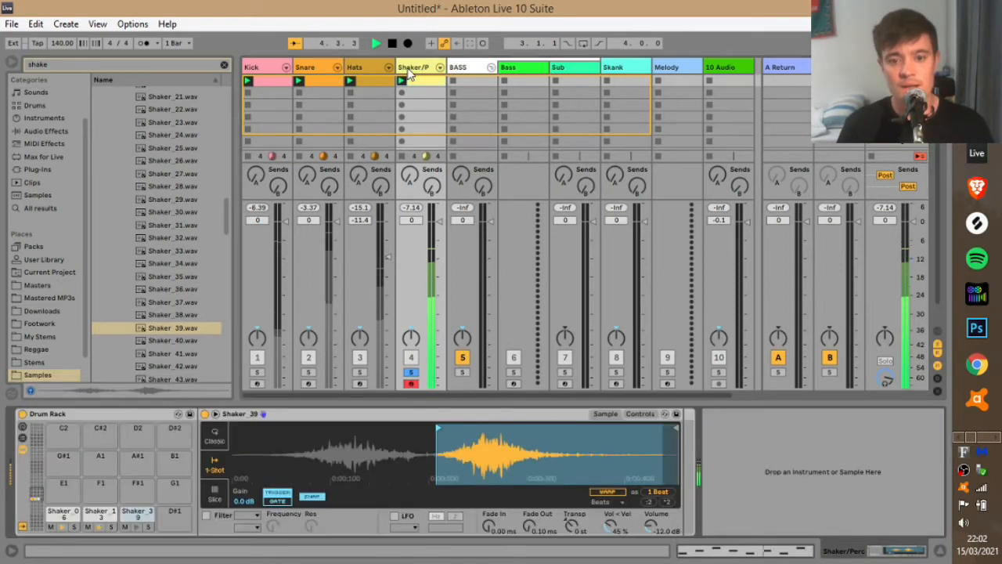
click(43, 132)
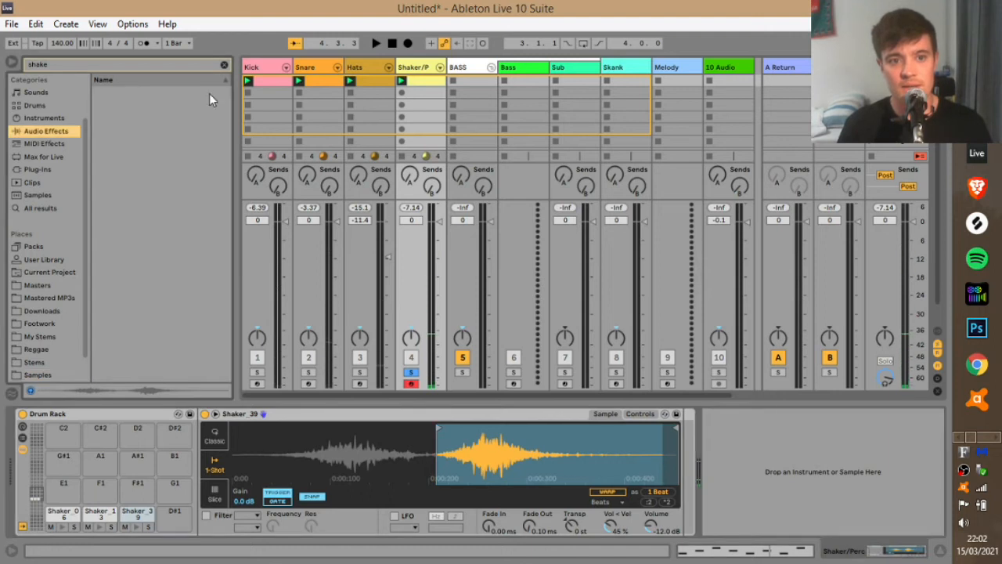
click(224, 65)
drag(123, 271, 757, 451)
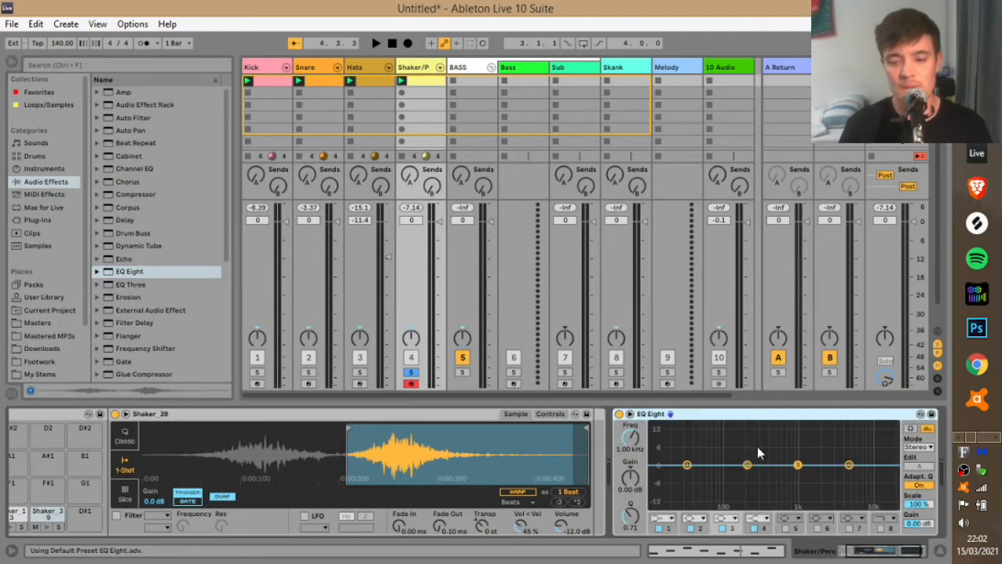
Step: Set EQ Eight band 1 to a steep low cut at 1.71 kHz in the expanded display while the shakers play
click(686, 466)
click(667, 518)
click(663, 440)
click(629, 414)
key(space)
drag(347, 314, 710, 313)
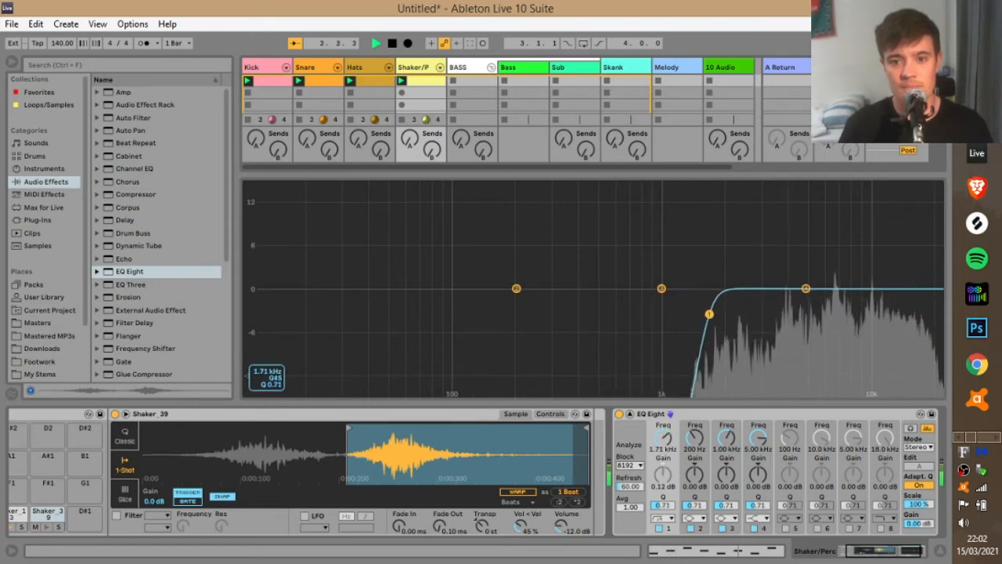
Step: Collapse the EQ Eight display, shorten the Shaker_06 sample's end to just past 100 ms and set its fade-out to 59.3 ms
double_click(504, 241)
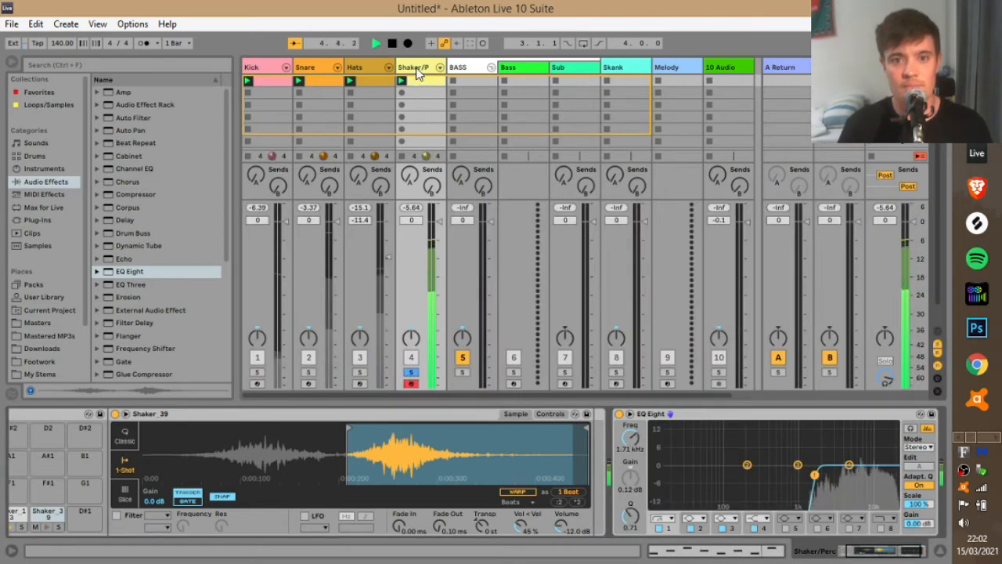
drag(909, 555, 859, 554)
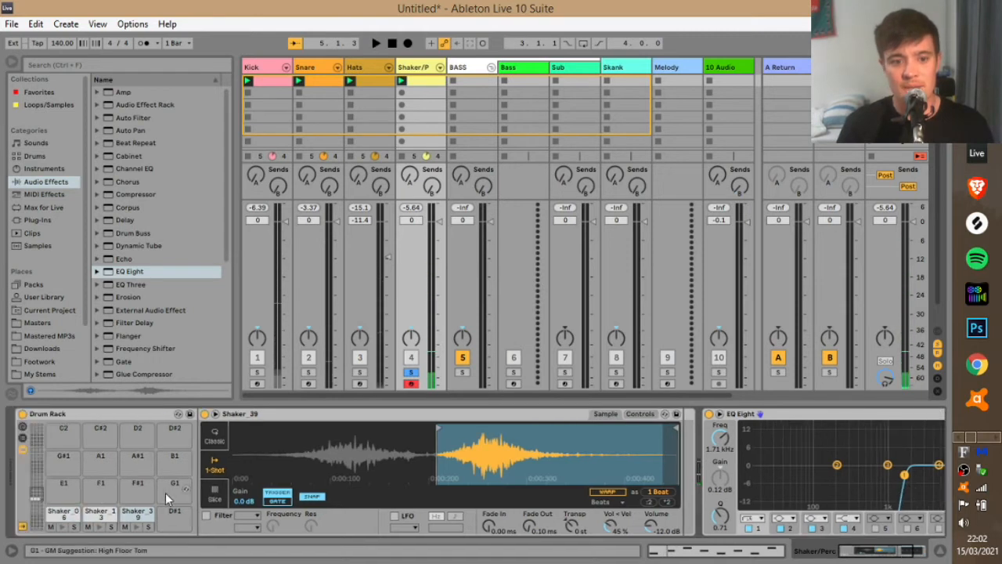
click(59, 517)
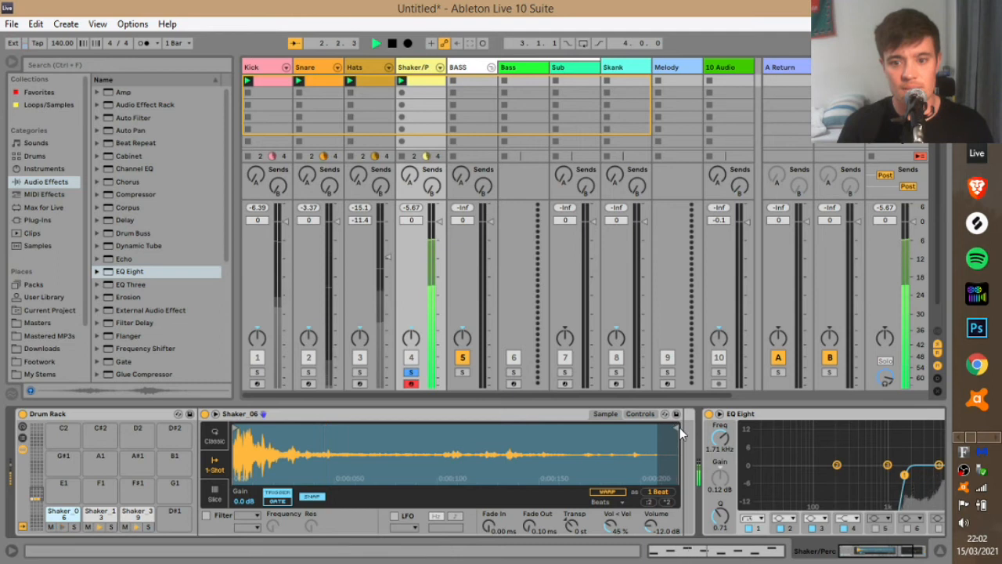
mouse_move(678, 429)
mouse_down()
mouse_move(429, 429)
mouse_move(476, 429)
mouse_up()
drag(538, 531, 538, 505)
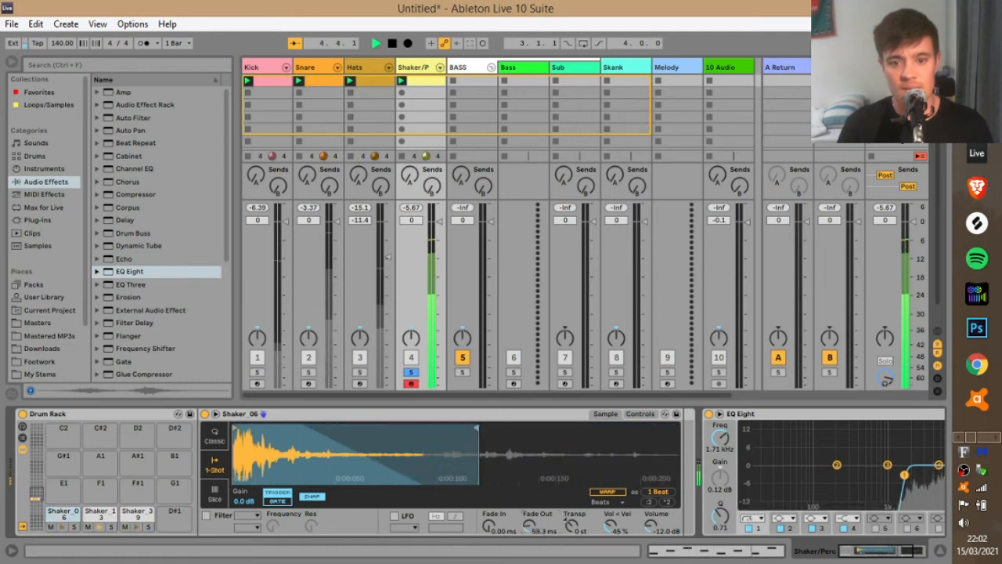
mouse_move(476, 429)
mouse_down()
mouse_move(530, 432)
mouse_move(463, 429)
mouse_up()
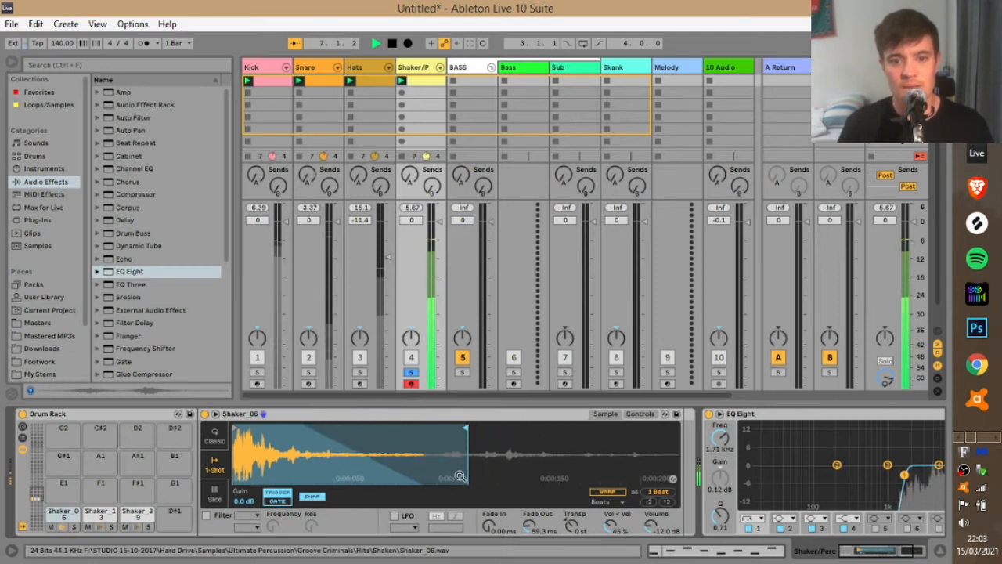
Step: Unsolo Shaker/Perc, set Kick, Snare and Shaker/Perc volumes to -2.0 dB and Hats to -13.4 dB, and play the drums
click(412, 373)
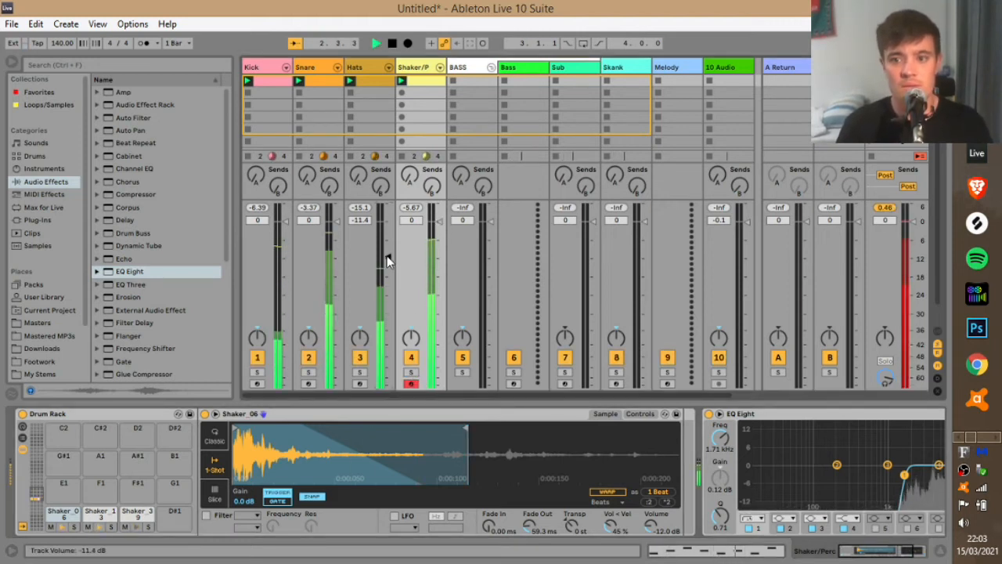
key(space)
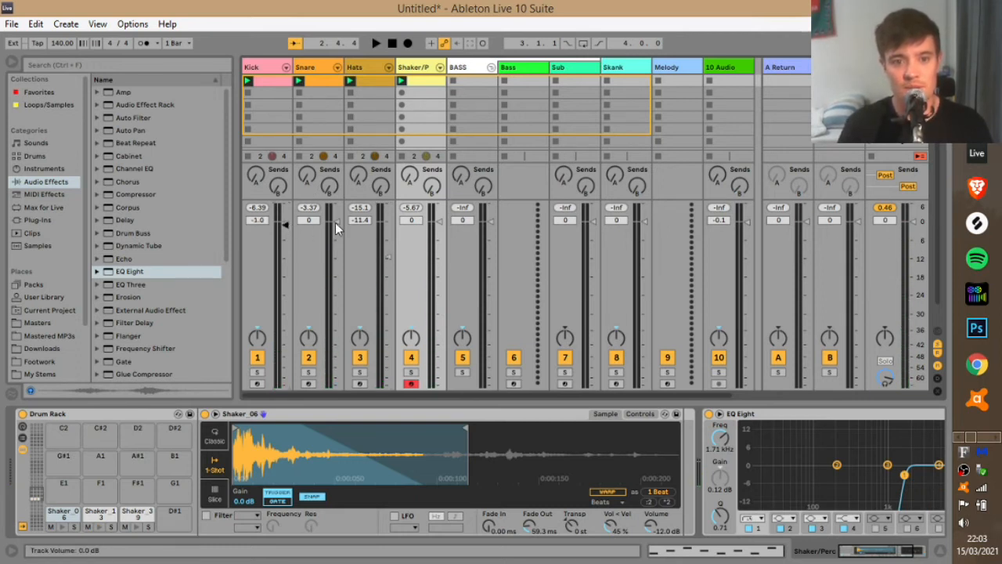
click(388, 256)
key(Down)
key(Down)
click(438, 223)
key(Down)
key(Down)
key(space)
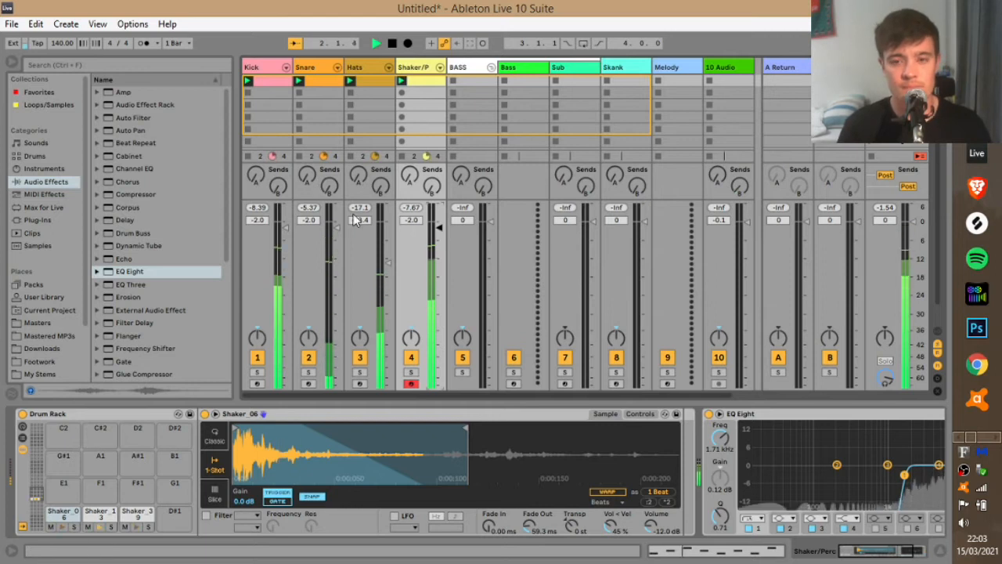
key(space)
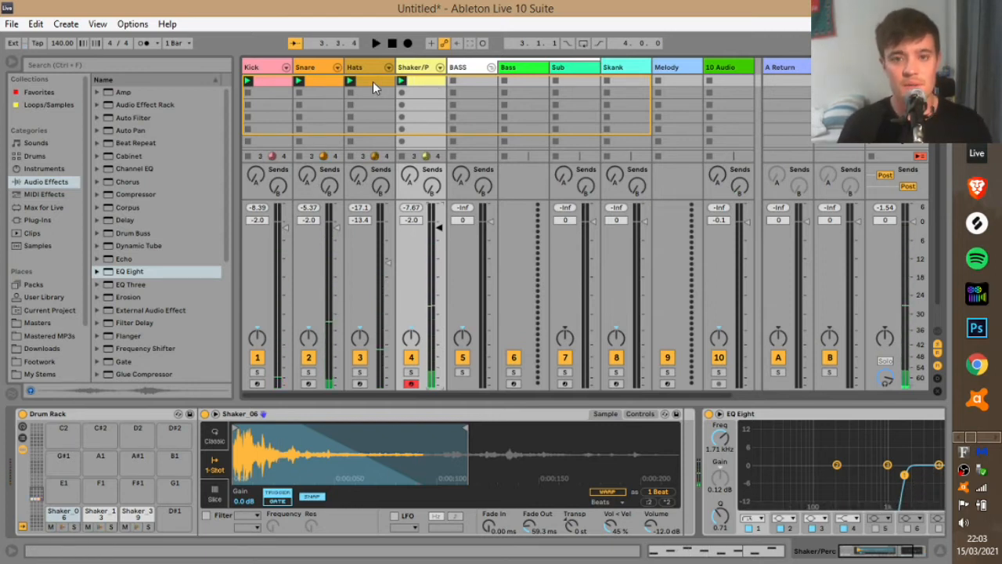
Step: Arm the Sub track for playing and set its Operator output volume to 6.0 dB
drag(486, 397, 545, 409)
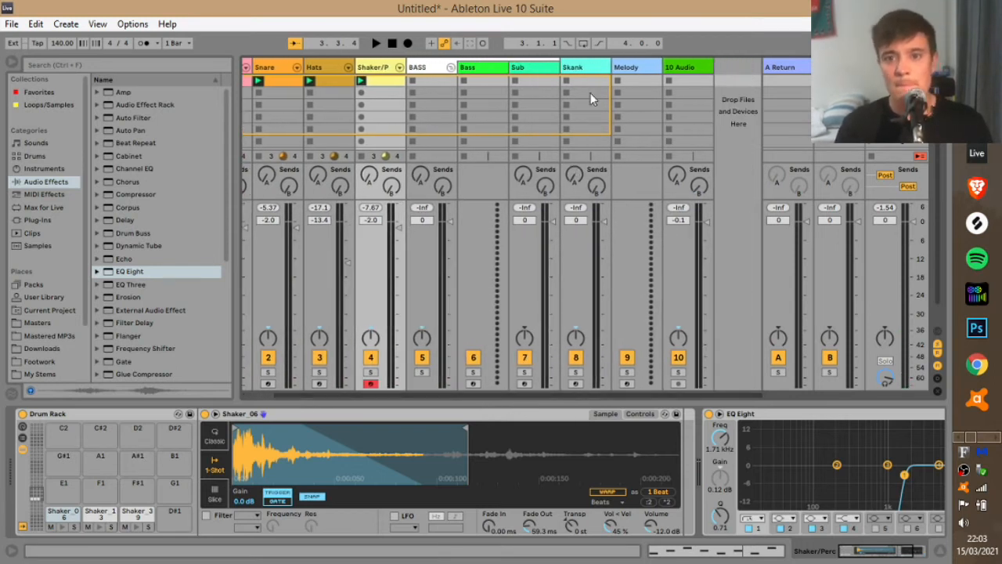
click(545, 71)
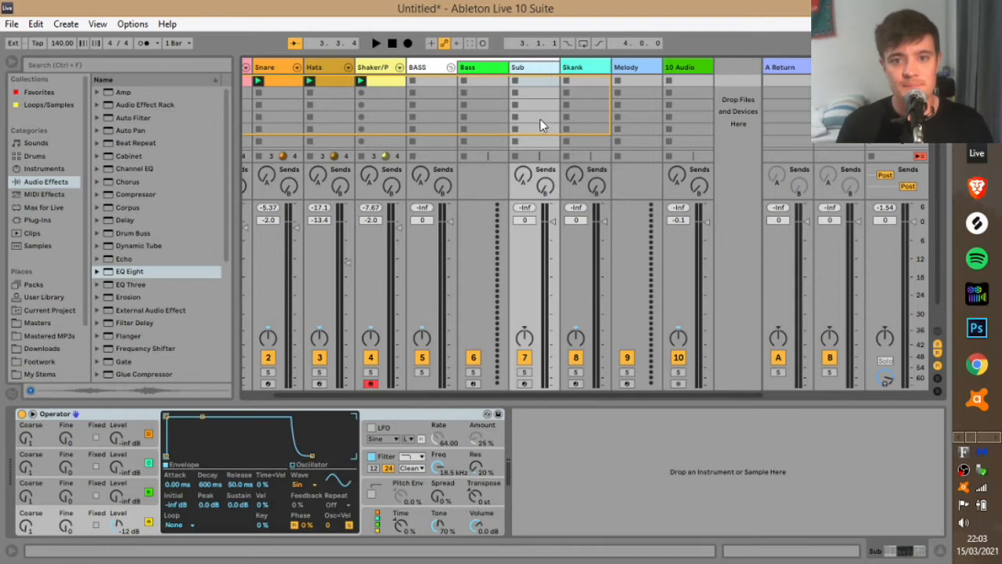
click(525, 383)
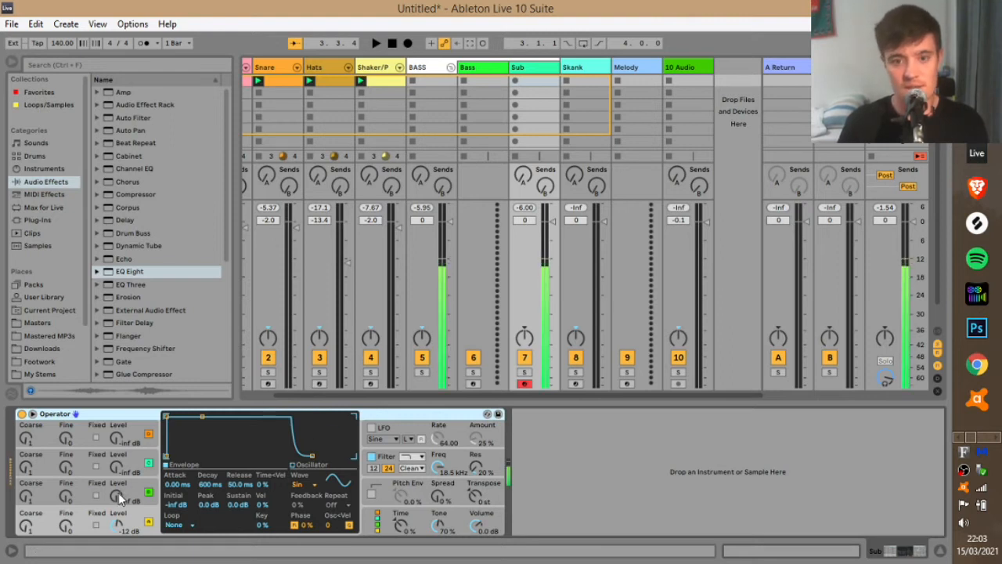
click(481, 529)
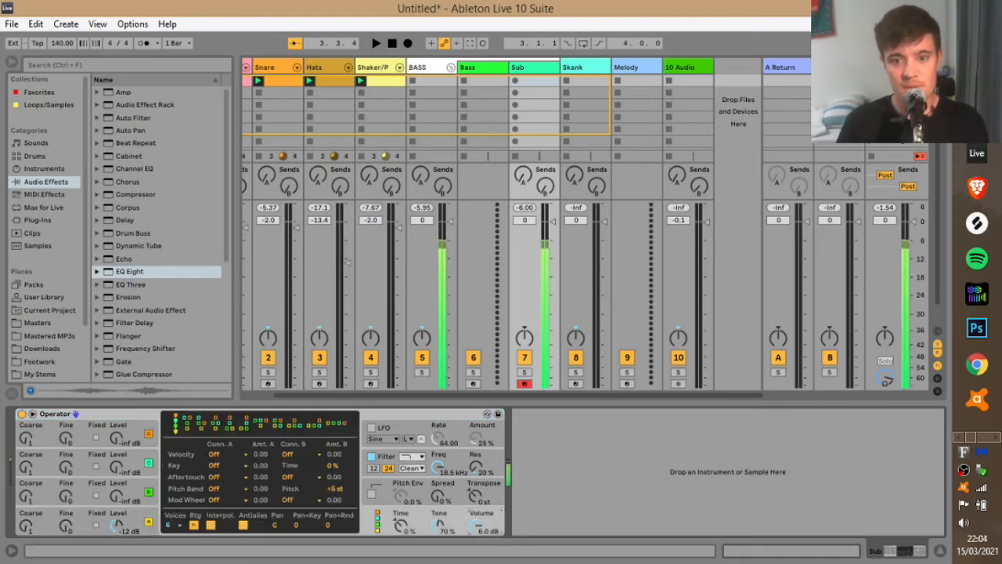
Step: Shape the envelope of the Sub's sine oscillator D with an attack of 6.11 ms and a release of 217 ms
click(147, 524)
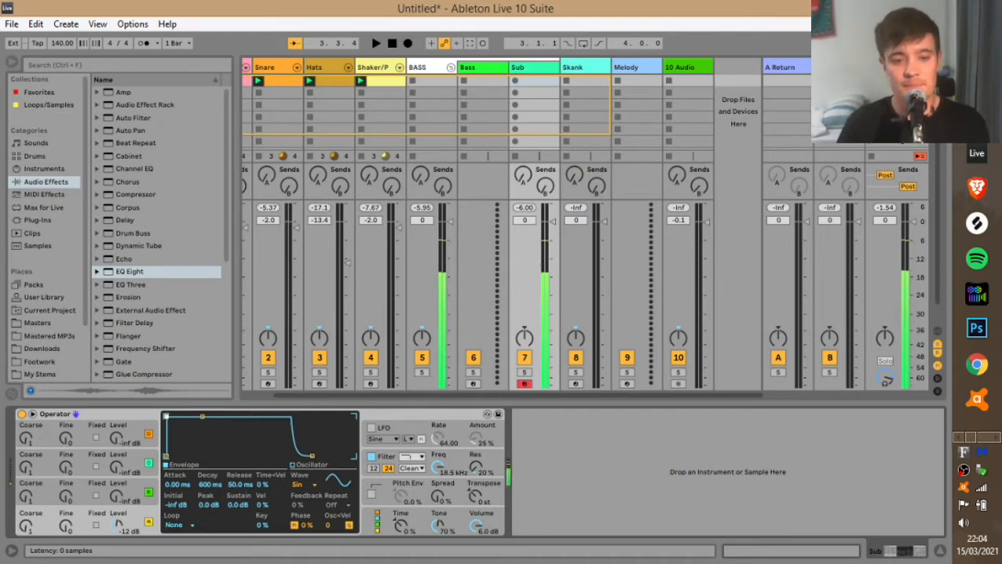
drag(167, 416, 186, 416)
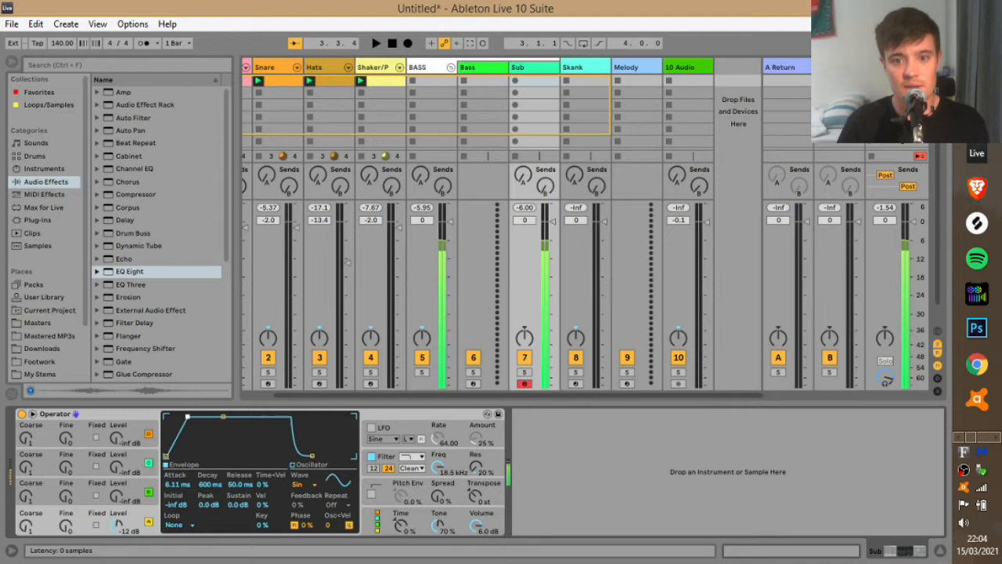
drag(314, 458, 322, 455)
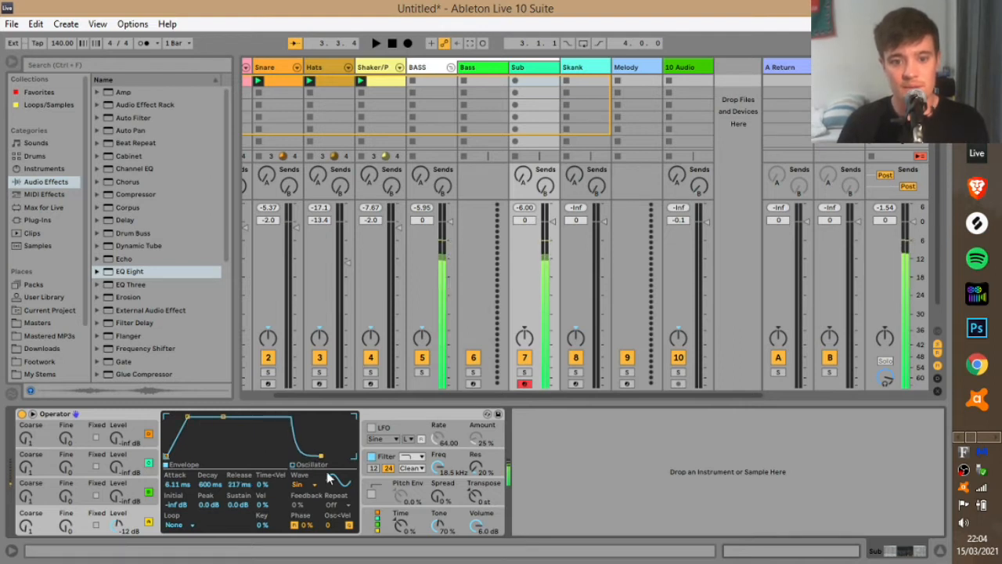
Step: Limit the Sub track's Operator to 1 voice in its global settings
click(370, 520)
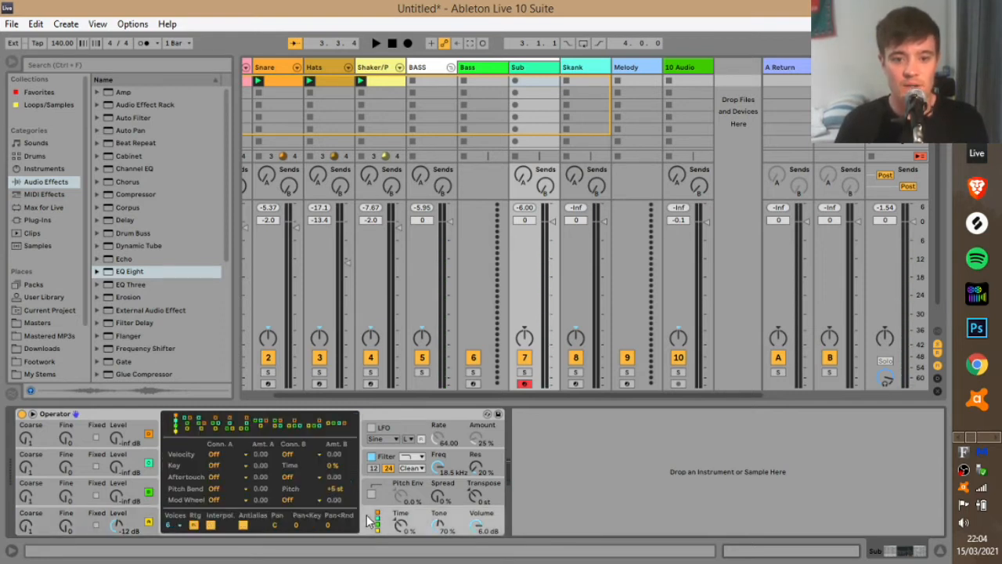
click(177, 525)
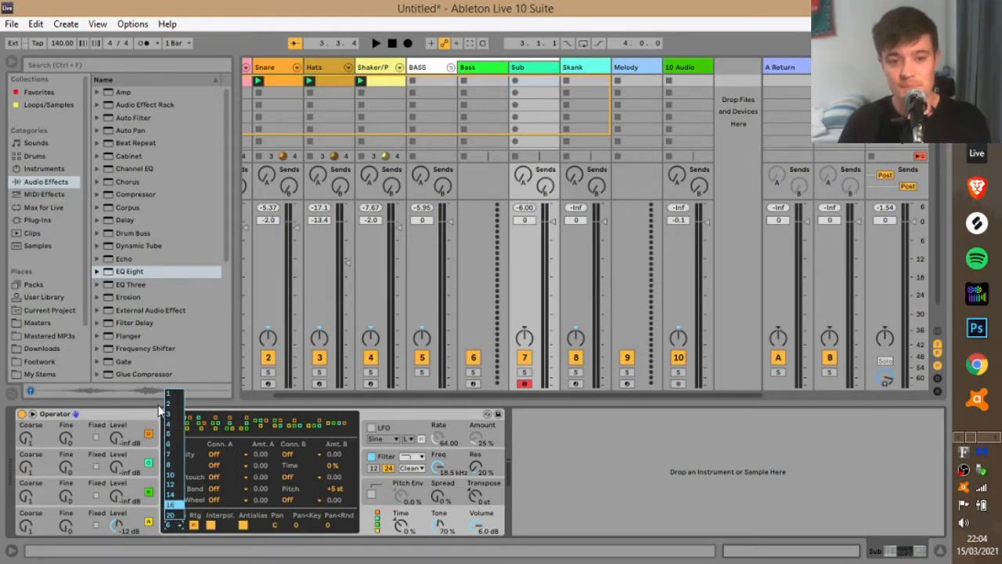
click(184, 530)
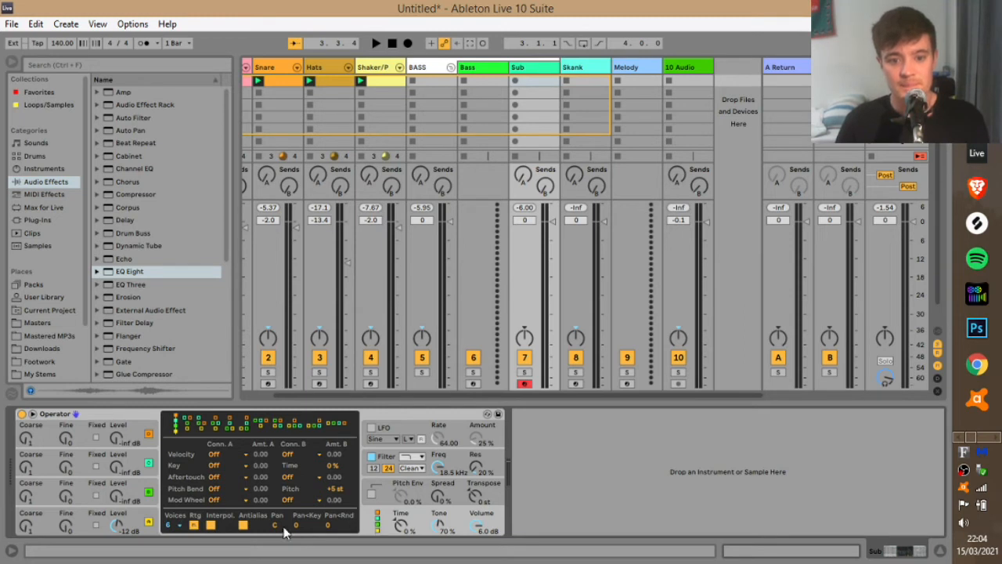
click(177, 526)
click(169, 393)
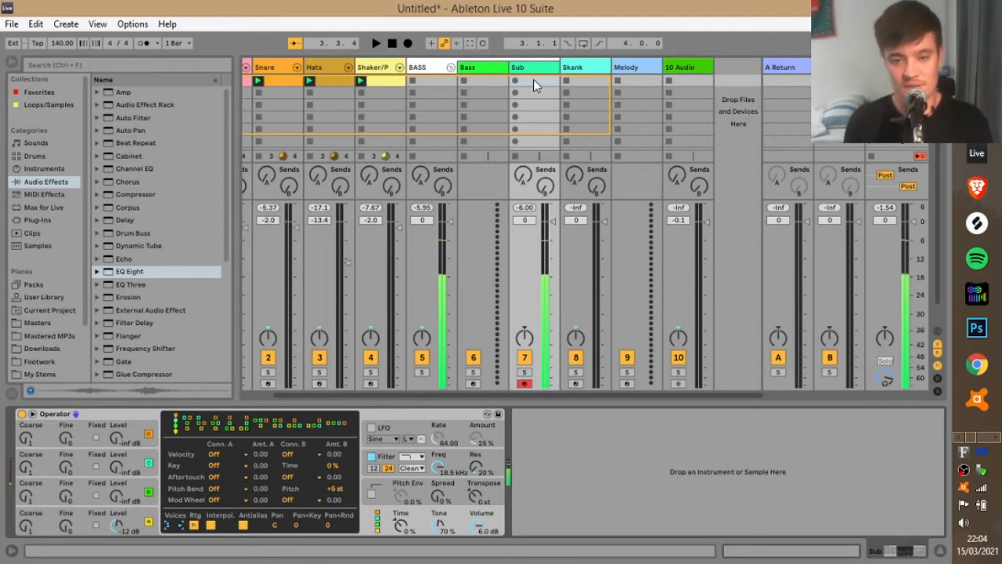
Step: Record a four-bar bassline into the Sub track's first clip slot over the playing drums and let it loop
key(space)
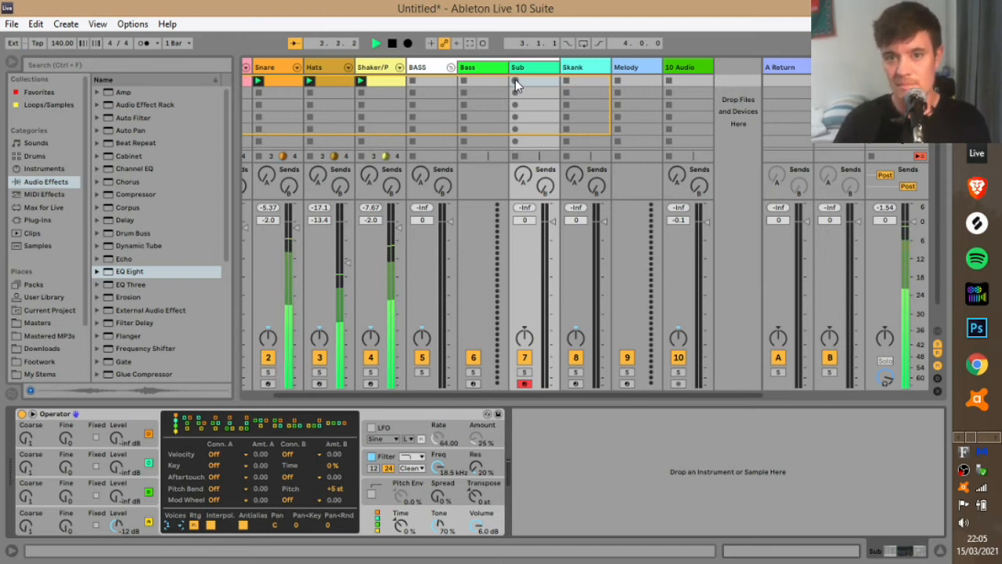
click(515, 80)
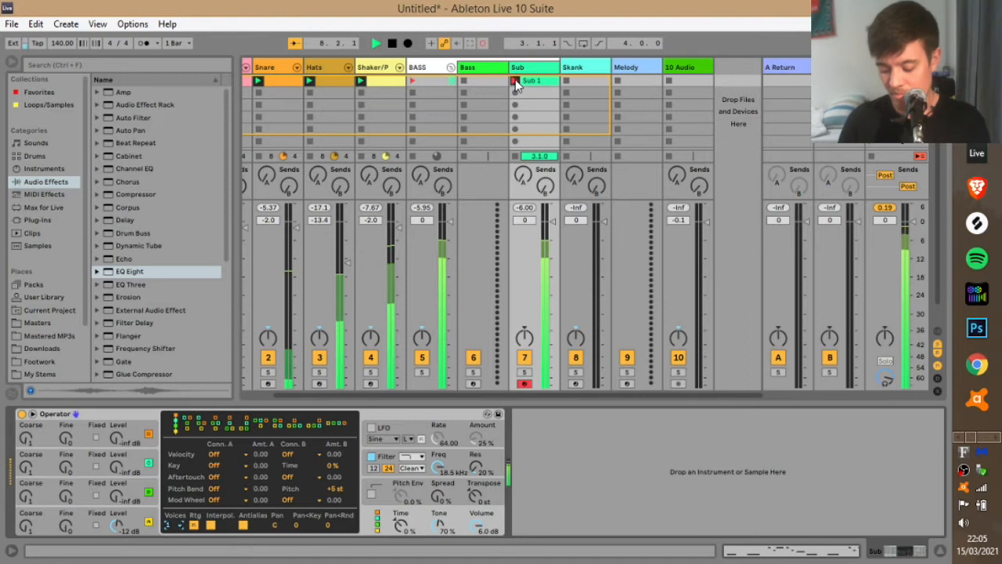
click(516, 83)
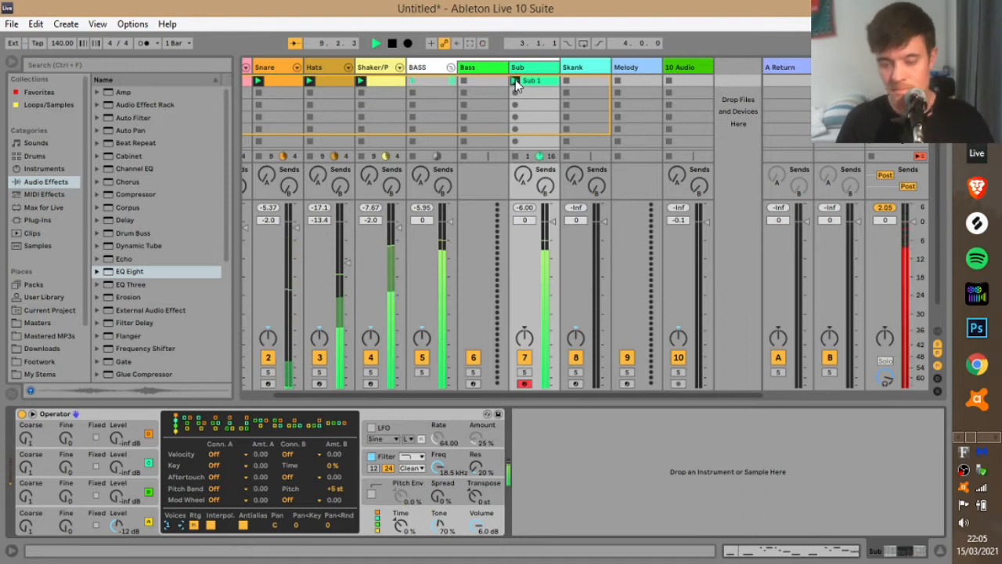
Step: Open the Sub clip and align its notes to the 1/16 grid, with D1 on 2.1.1 and C1 on 2.1.3
double_click(537, 80)
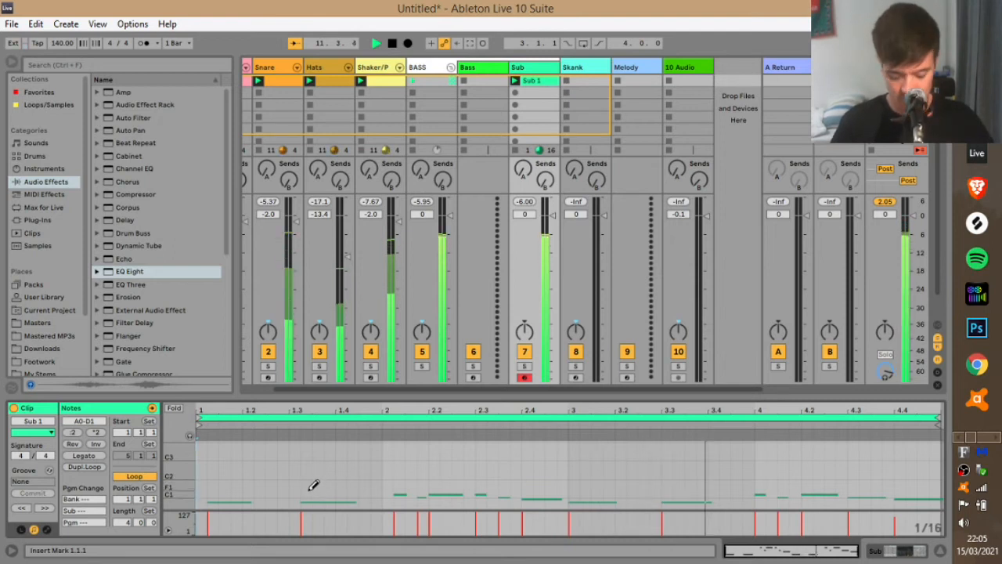
drag(221, 461, 360, 515)
key(Left)
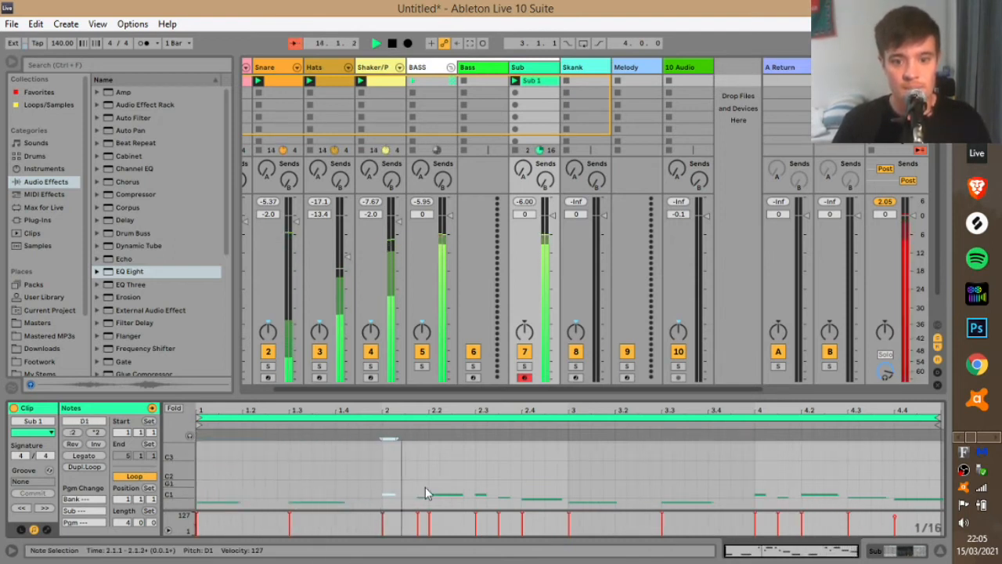
click(421, 492)
key(Left)
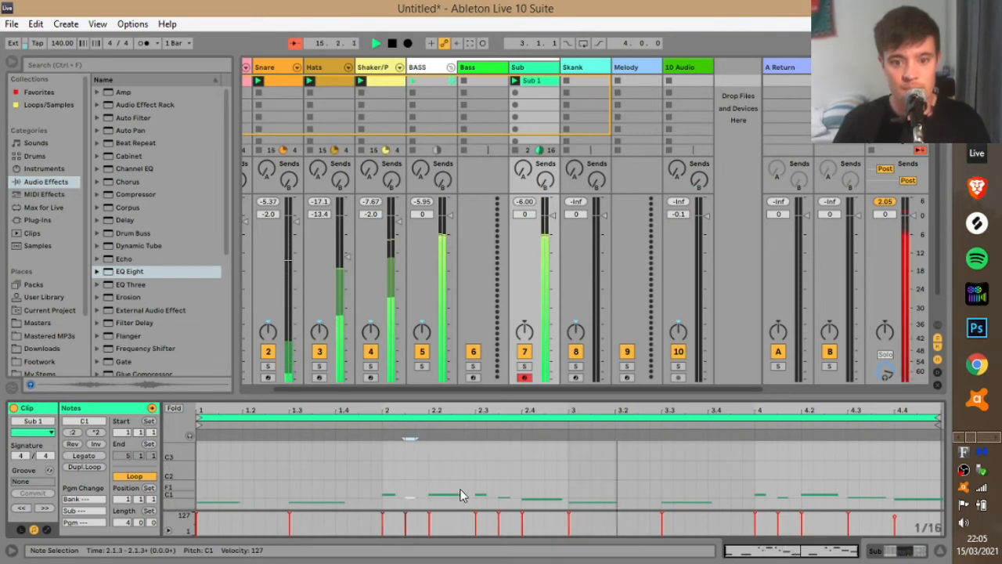
Step: Raise the Sub note at 2.4.1 to D1 and play the bassline with the drums
drag(538, 490, 542, 518)
key(Up)
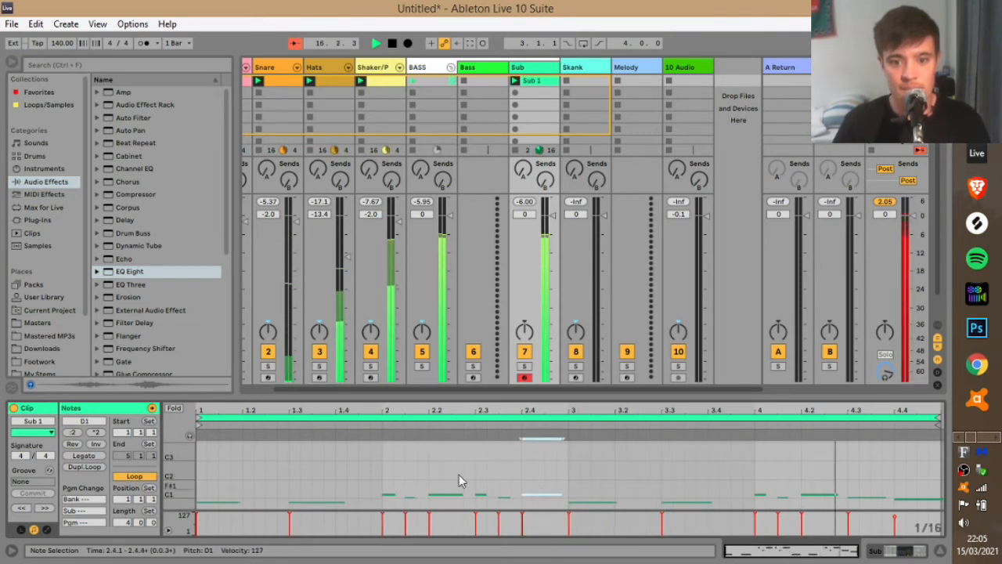
mouse_move(170, 473)
mouse_down()
mouse_move(187, 463)
mouse_move(193, 510)
mouse_move(181, 473)
mouse_up()
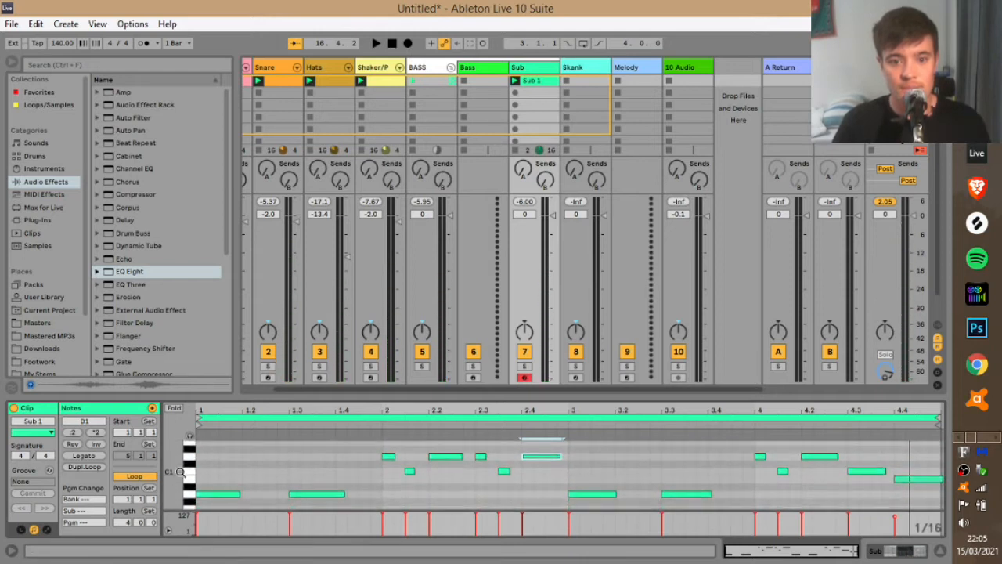
key(space)
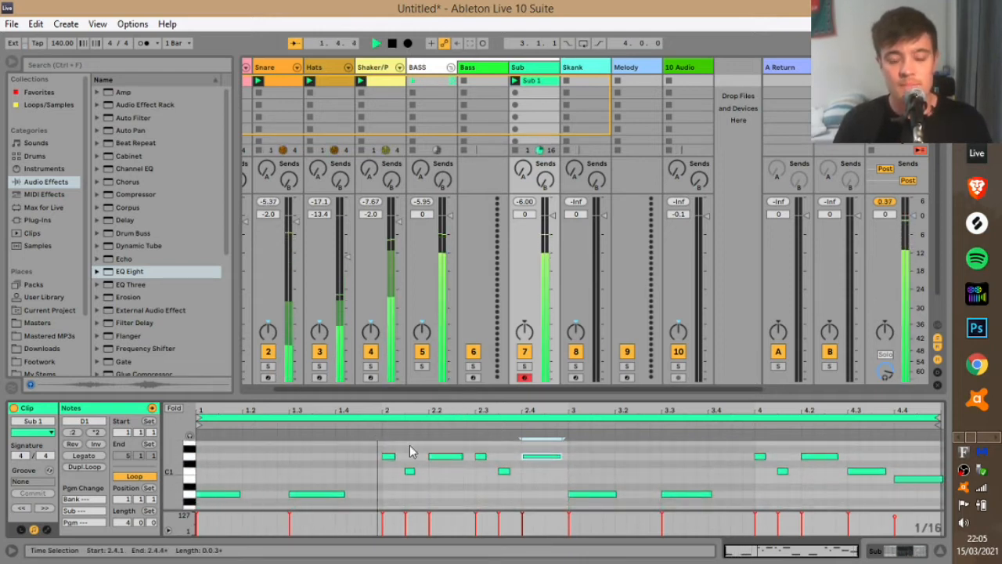
mouse_move(544, 401)
mouse_down()
mouse_move(546, 368)
mouse_move(546, 386)
mouse_up()
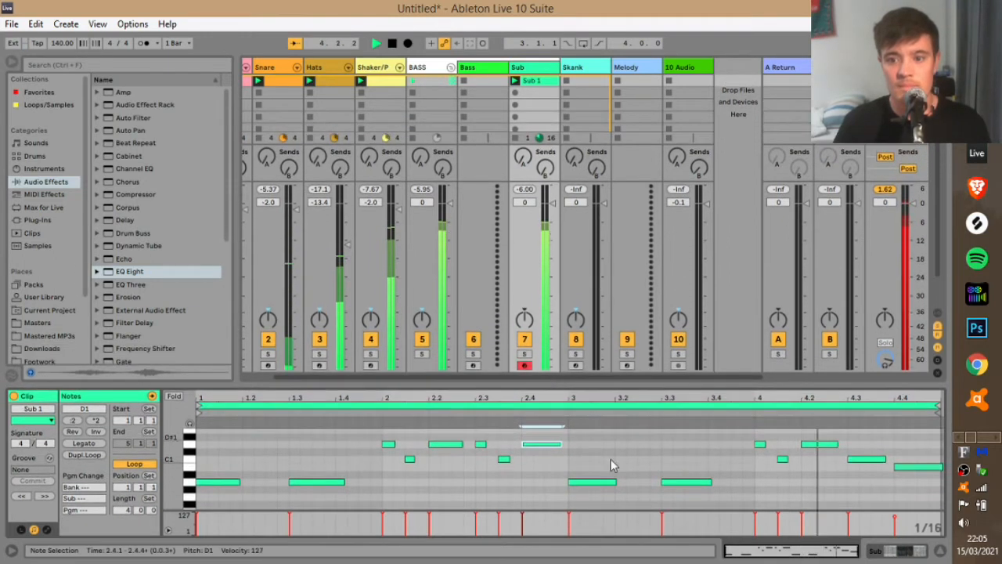
key(space)
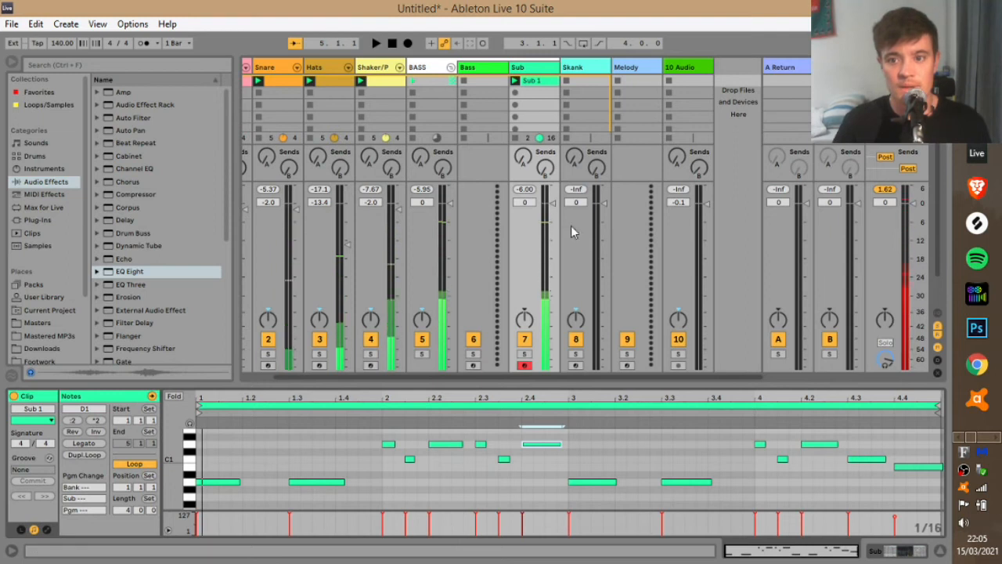
Step: Balance the mix during playback by lowering the BASS group volume to -7.3 dB and the Kick volume to -3.0 dB
drag(450, 203, 449, 217)
key(space)
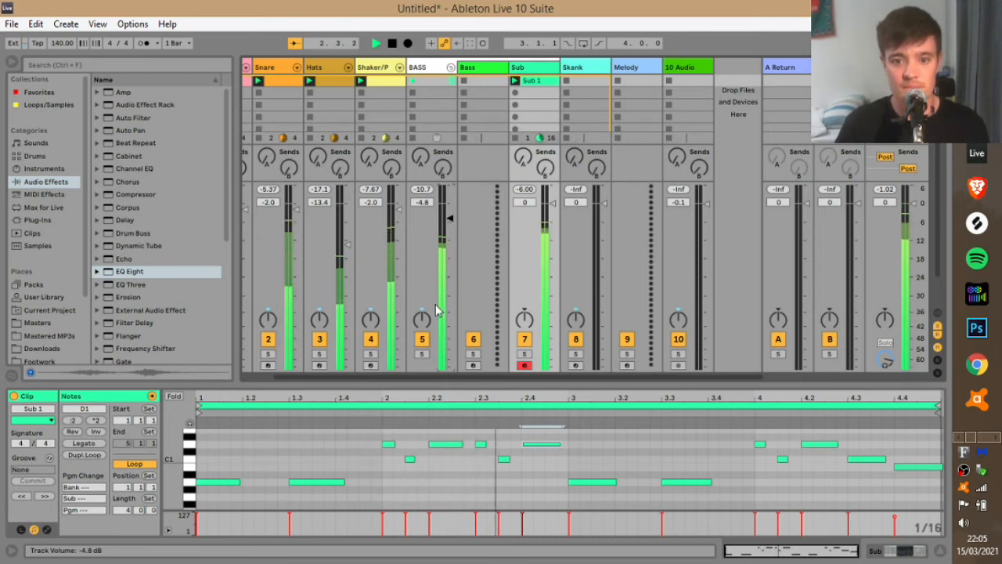
click(498, 71)
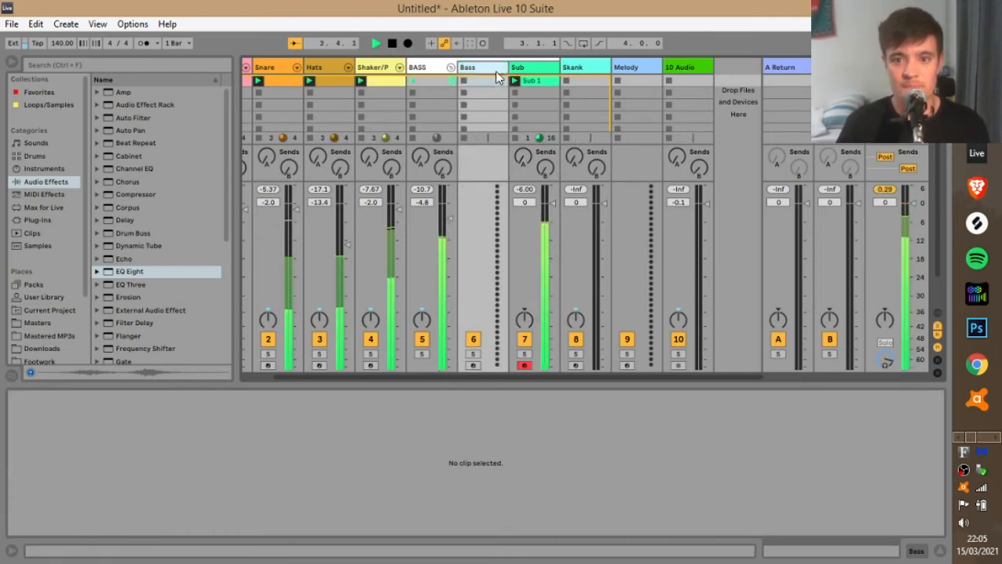
drag(491, 376, 460, 374)
drag(286, 210, 285, 213)
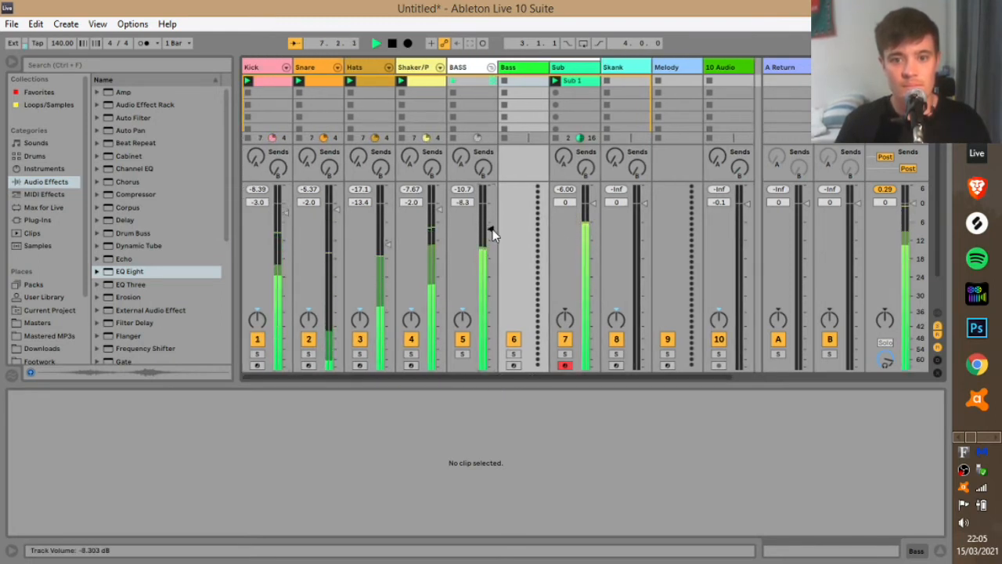
drag(490, 224, 492, 230)
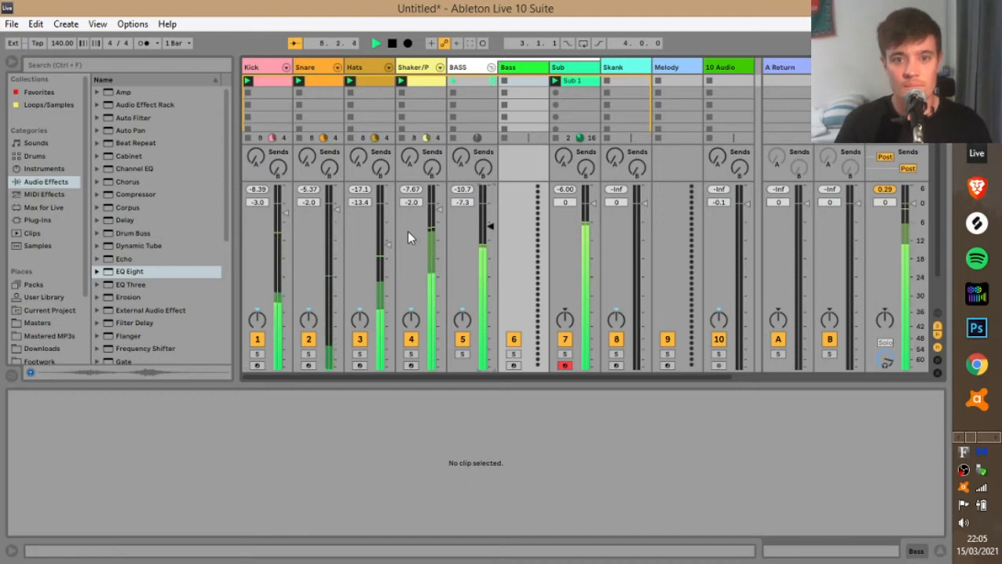
Step: Stop playback and load the Grand Piano preset from Instrument Rack's Piano & Keys folder onto the Skank track
key(space)
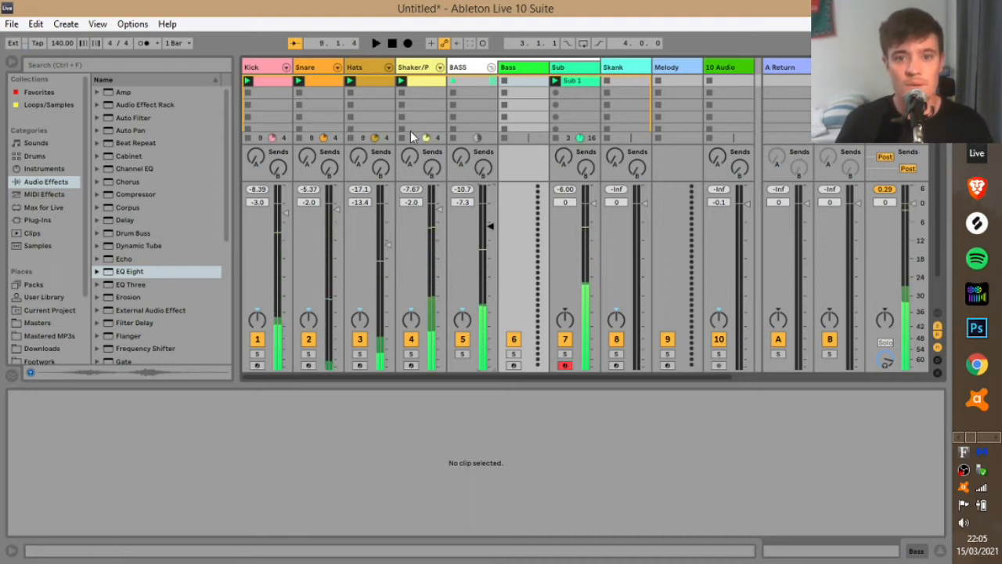
click(628, 71)
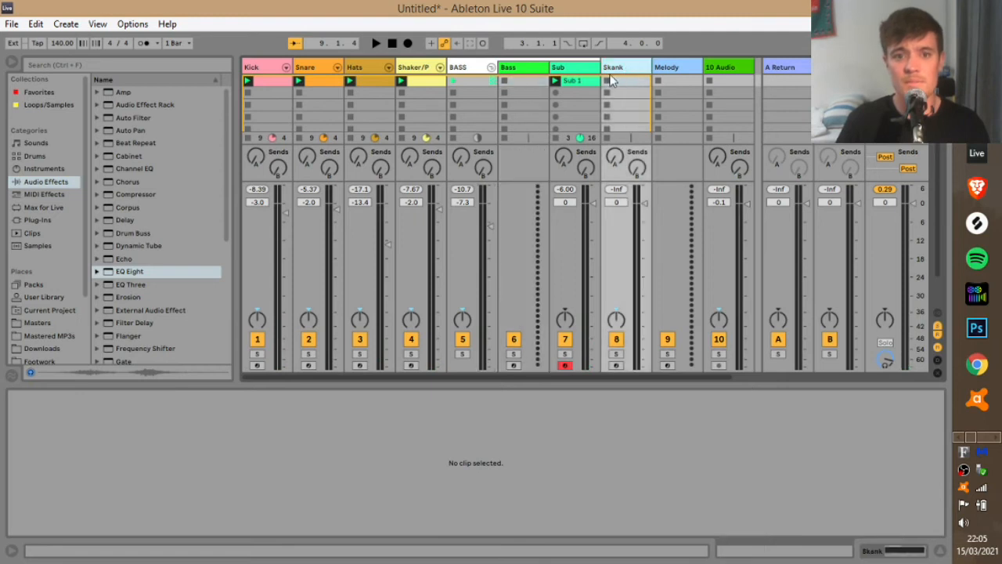
click(43, 170)
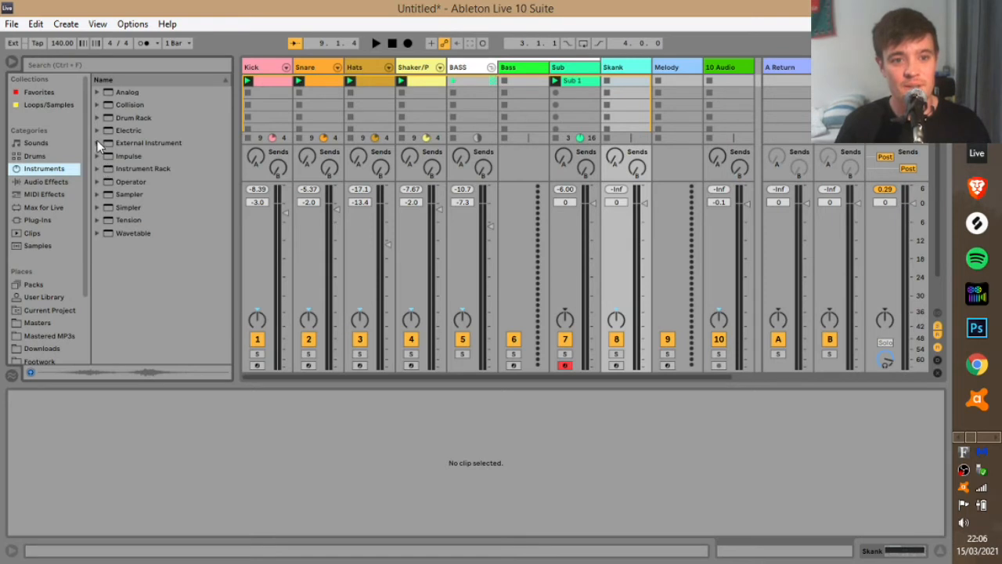
click(96, 167)
scroll(141, 223, down, 3)
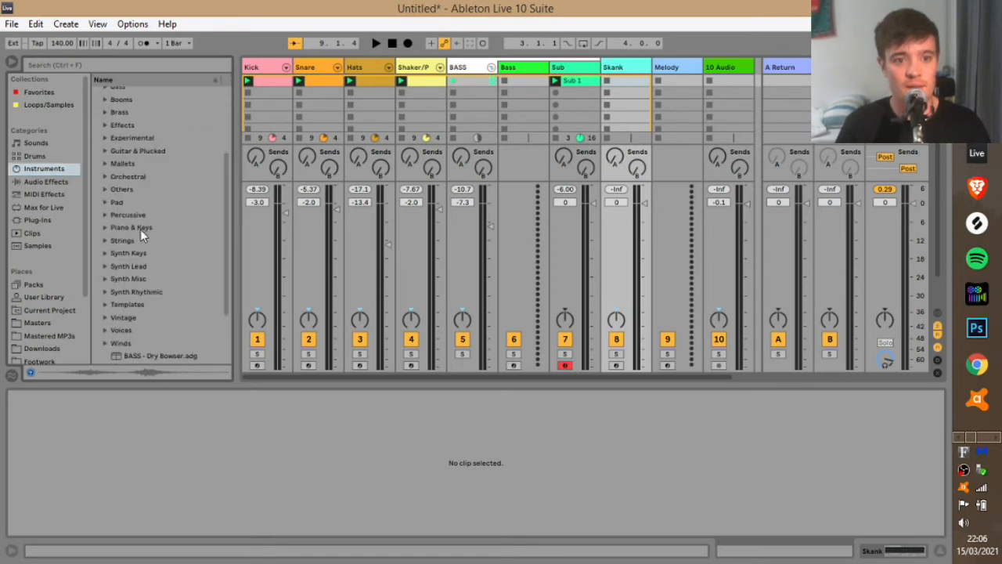
click(103, 227)
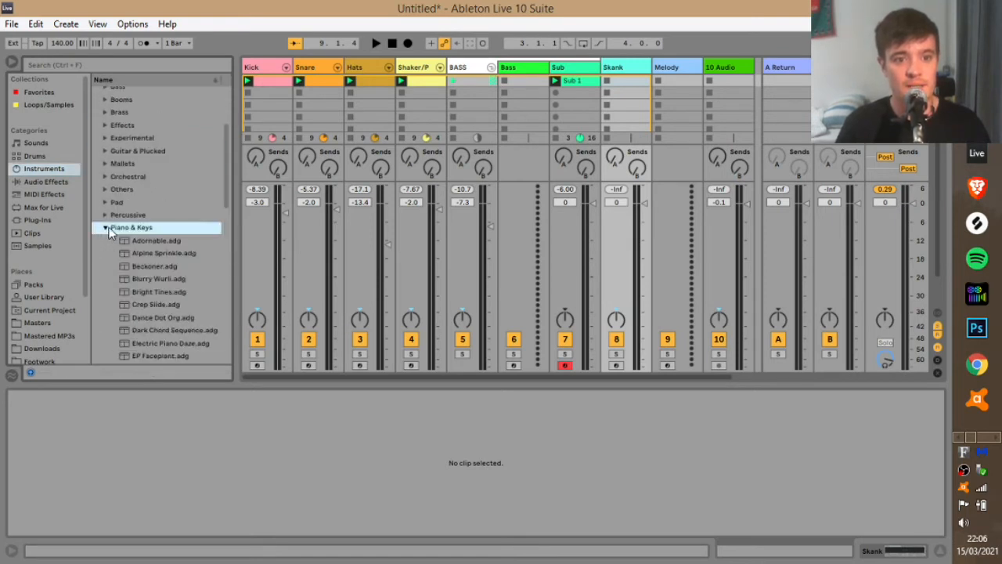
scroll(168, 210, down, 3)
scroll(169, 210, down, 5)
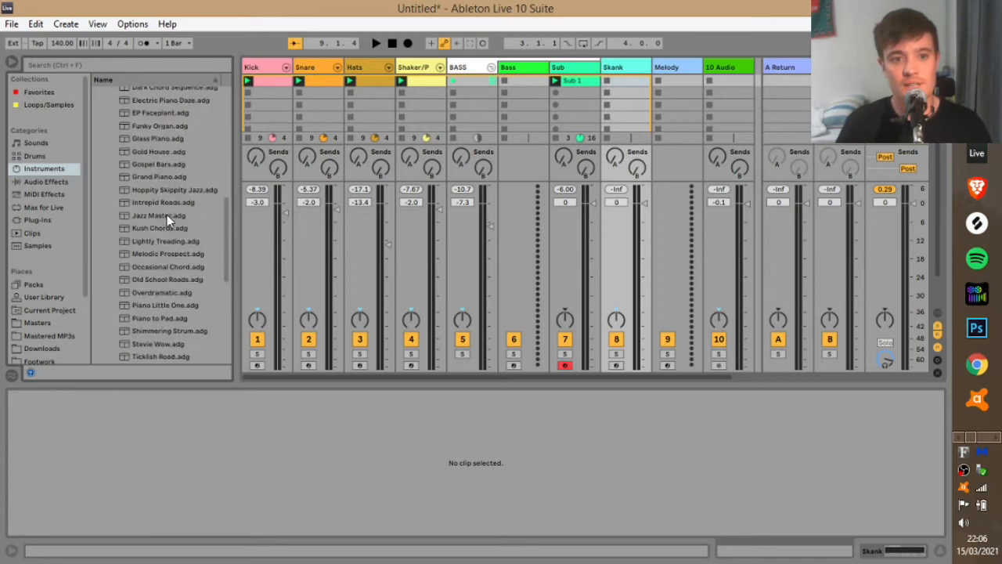
click(158, 178)
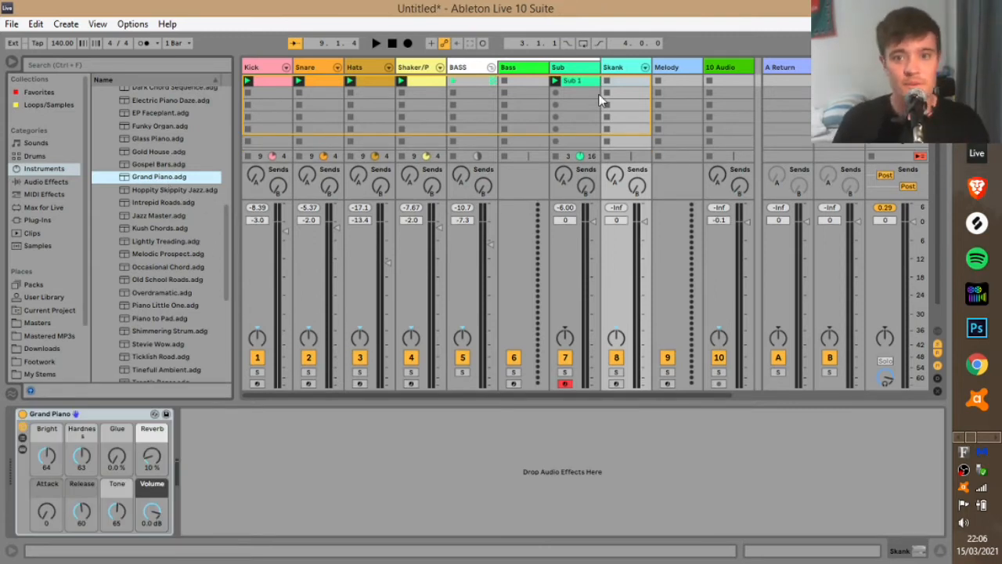
Step: Preview other Piano & Keys presets between Gold House and Old School Roads, keeping the Skank track selected
click(171, 191)
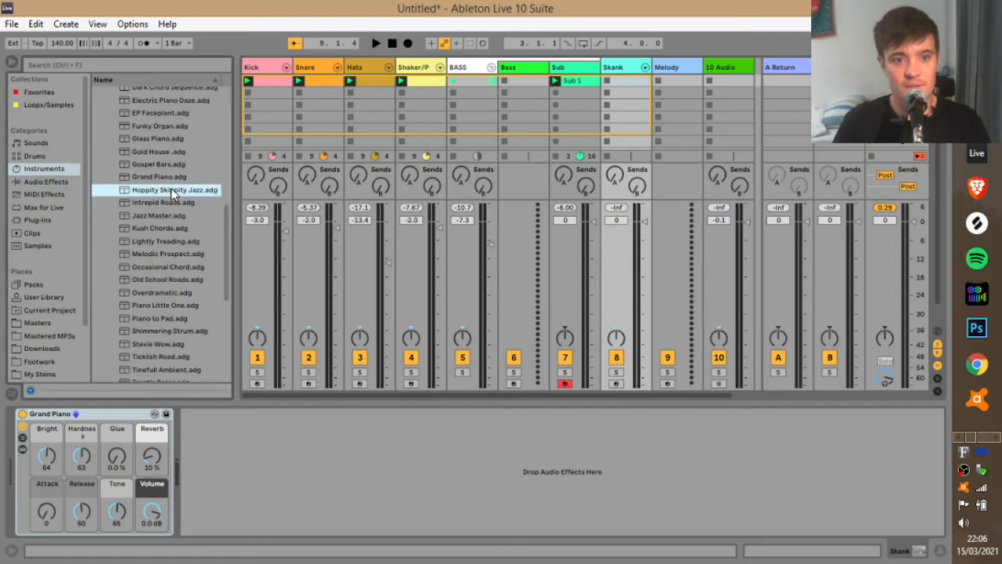
click(167, 165)
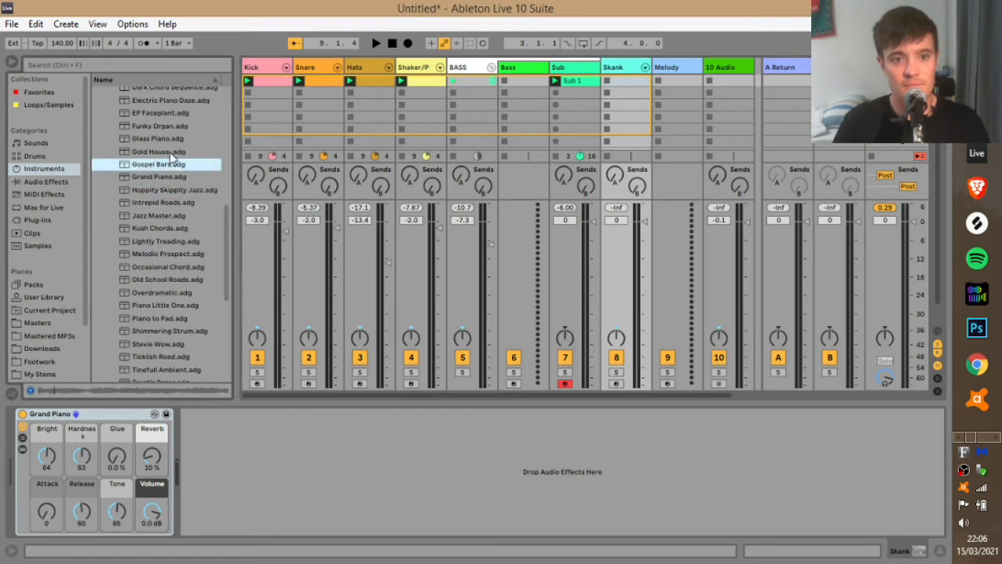
click(170, 151)
click(161, 164)
click(155, 202)
click(158, 216)
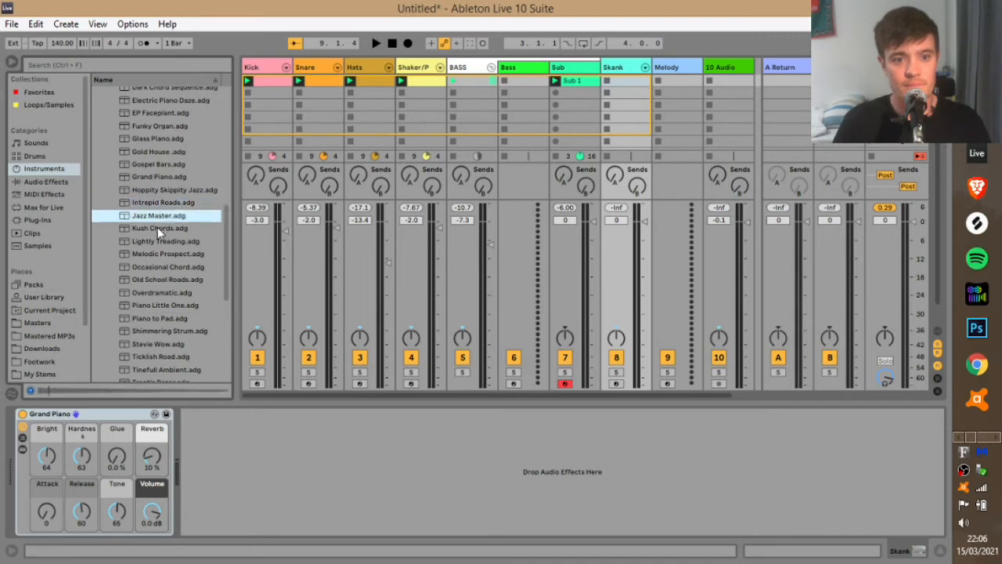
click(157, 229)
click(159, 242)
click(160, 255)
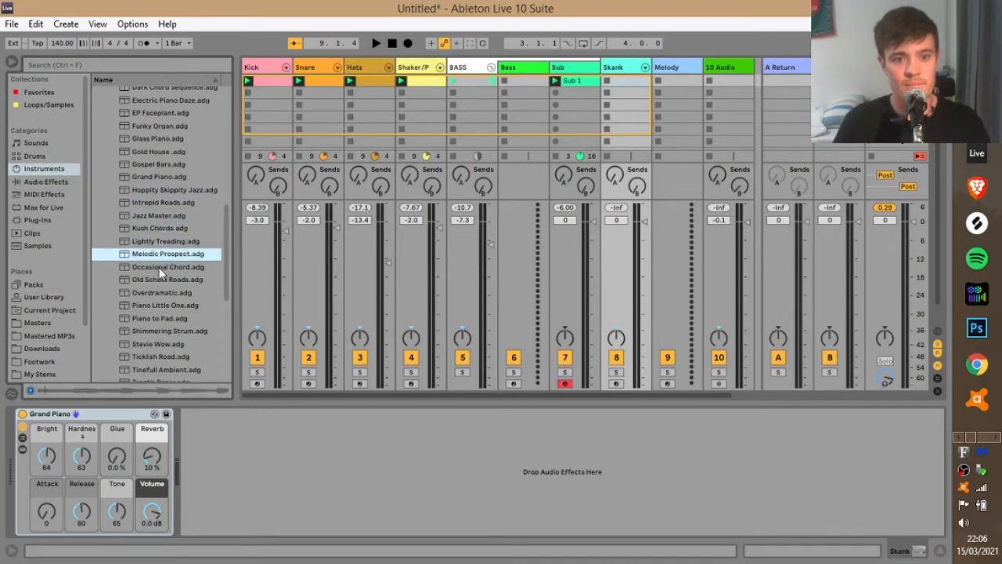
click(162, 267)
click(165, 280)
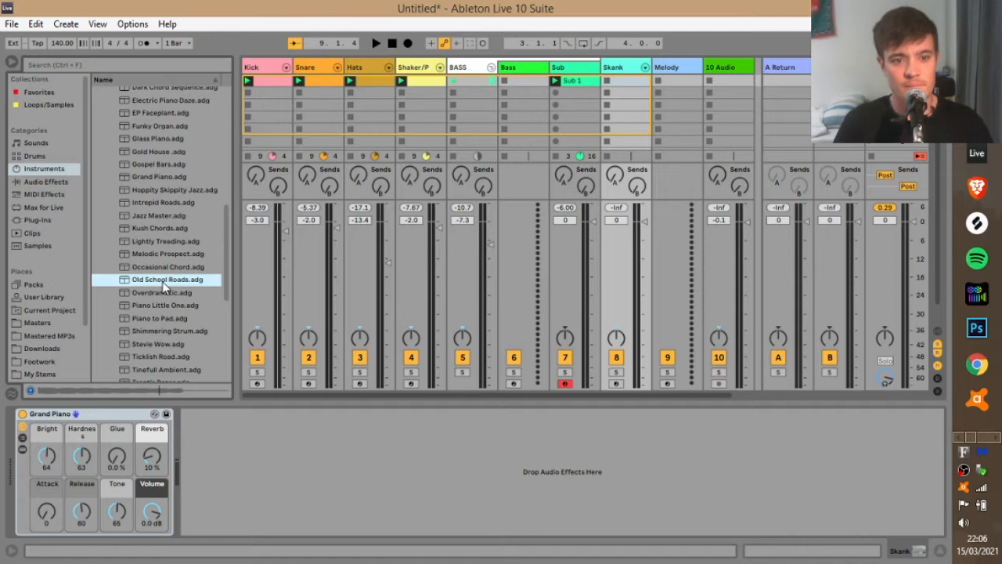
click(685, 106)
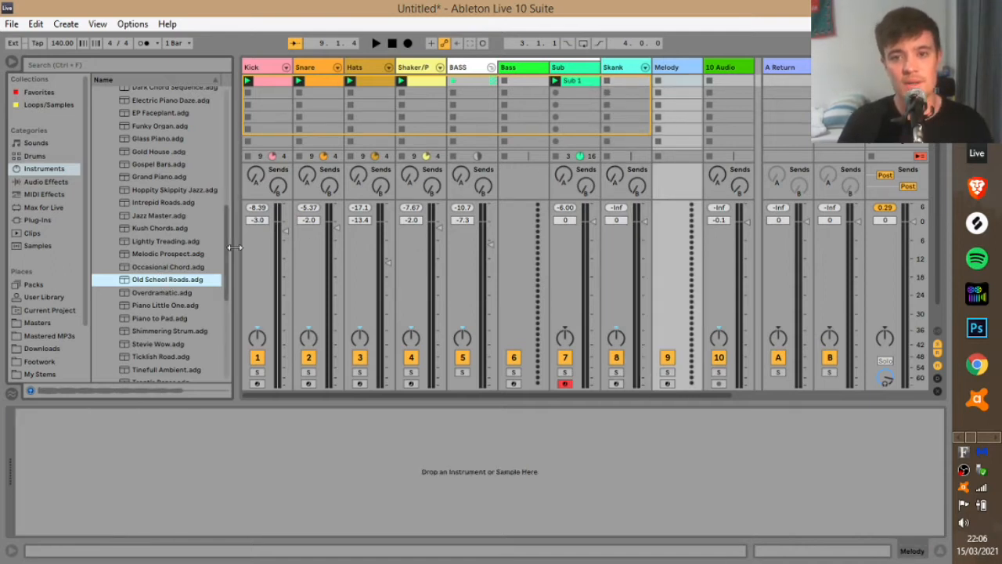
click(616, 68)
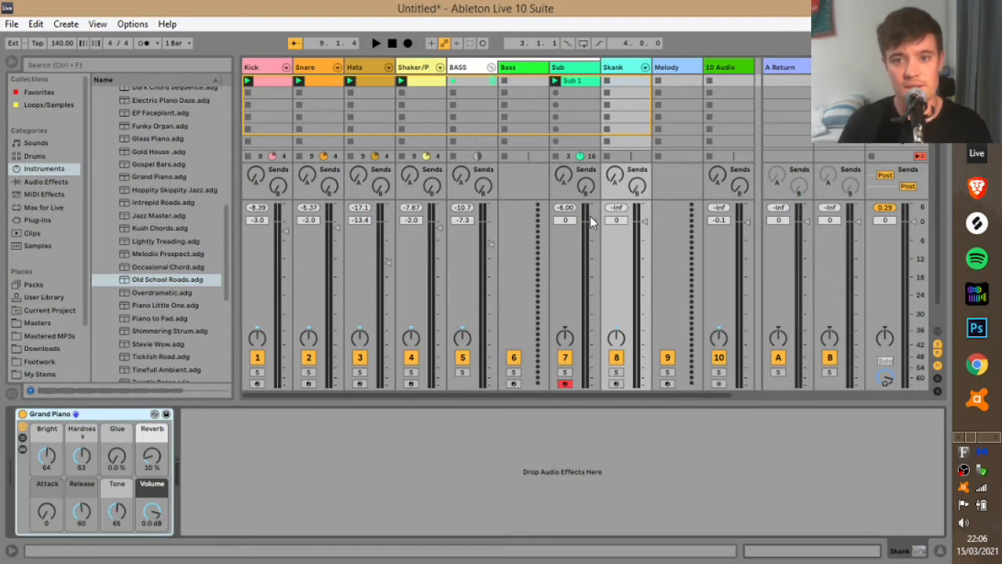
Step: Check the Sub clip's notes, arm the Skank track and record four bars of A2-C3-E3 chords into its first slot over the beat
double_click(575, 80)
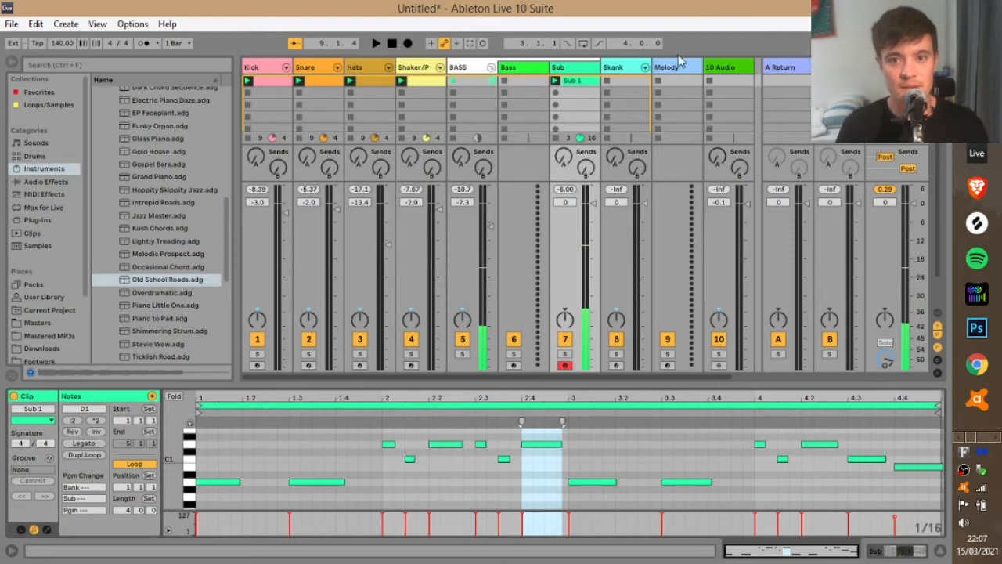
click(625, 202)
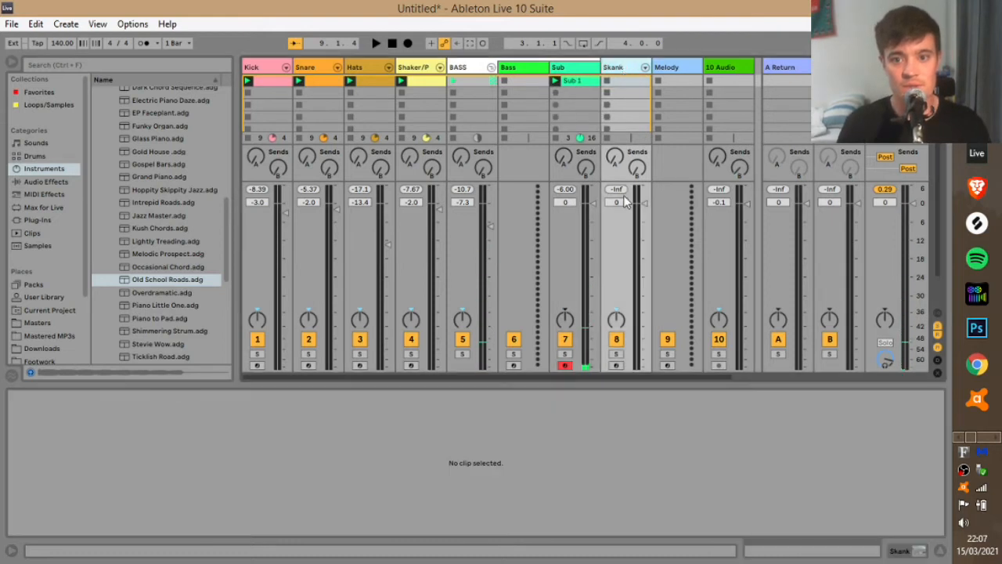
click(615, 367)
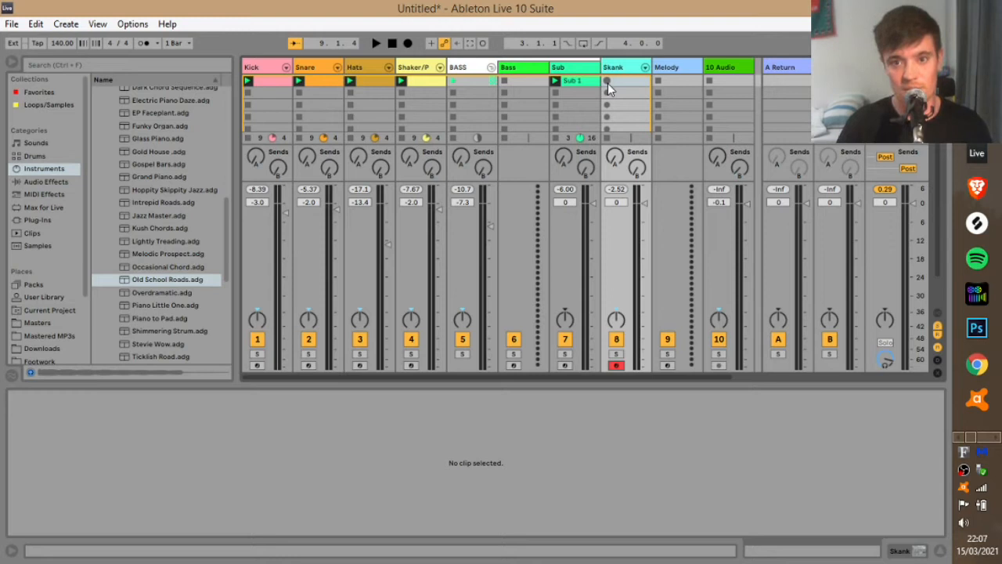
key(space)
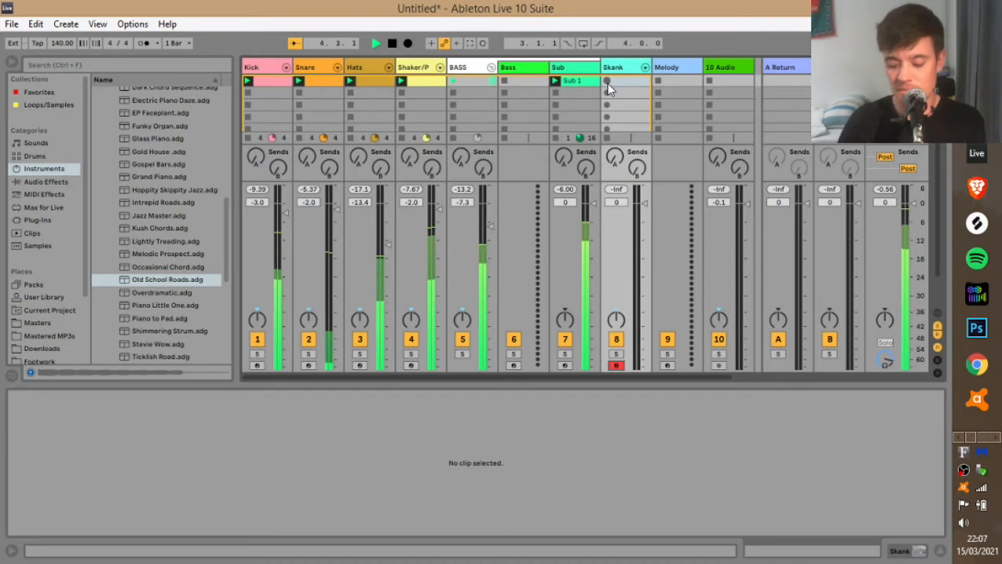
click(608, 82)
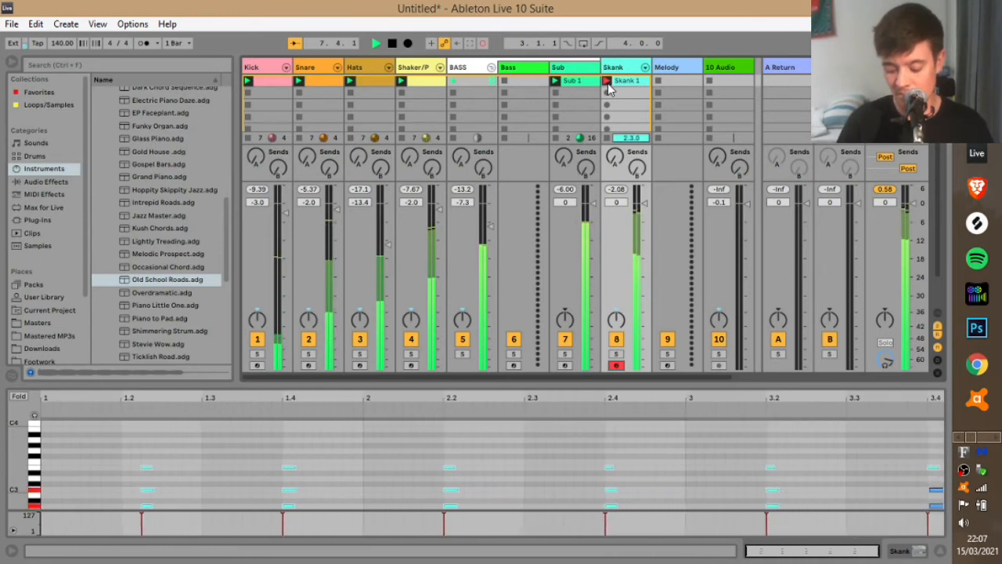
click(608, 81)
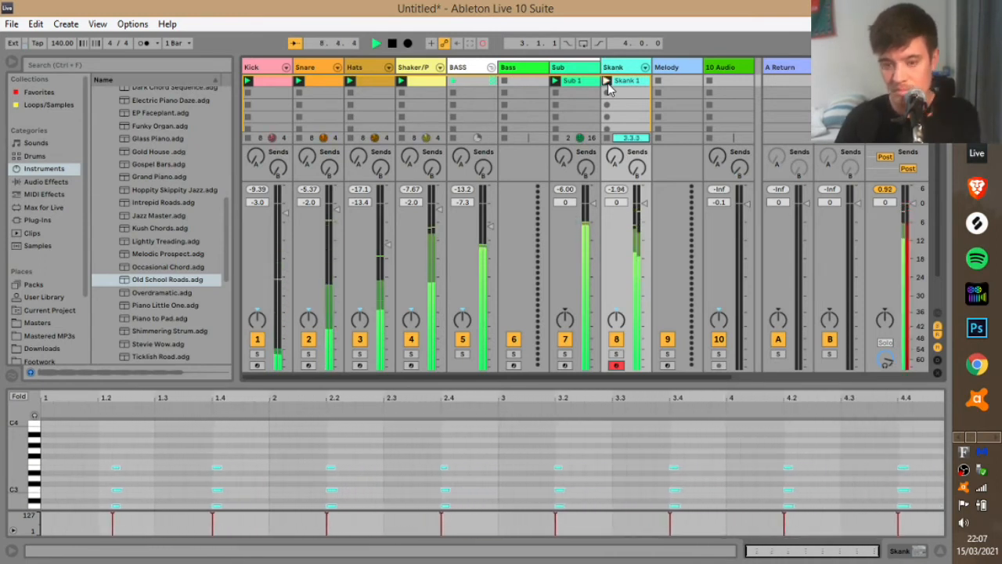
Step: Quantize the Skank clip's first chord to 1.2.1 and lower the Skank track volume to -1.0 dB during playback
drag(236, 449, 280, 554)
key(ctrl+u)
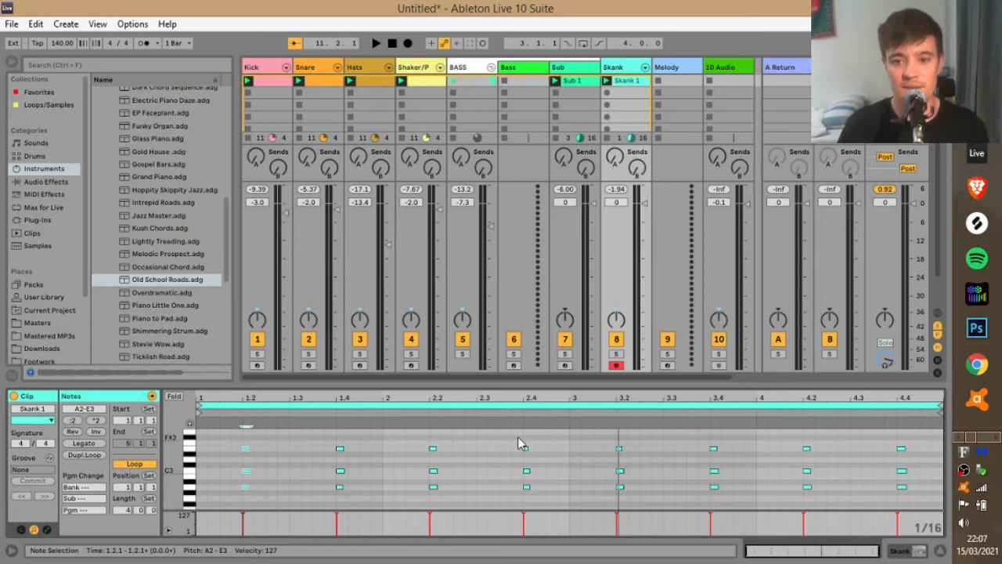
key(space)
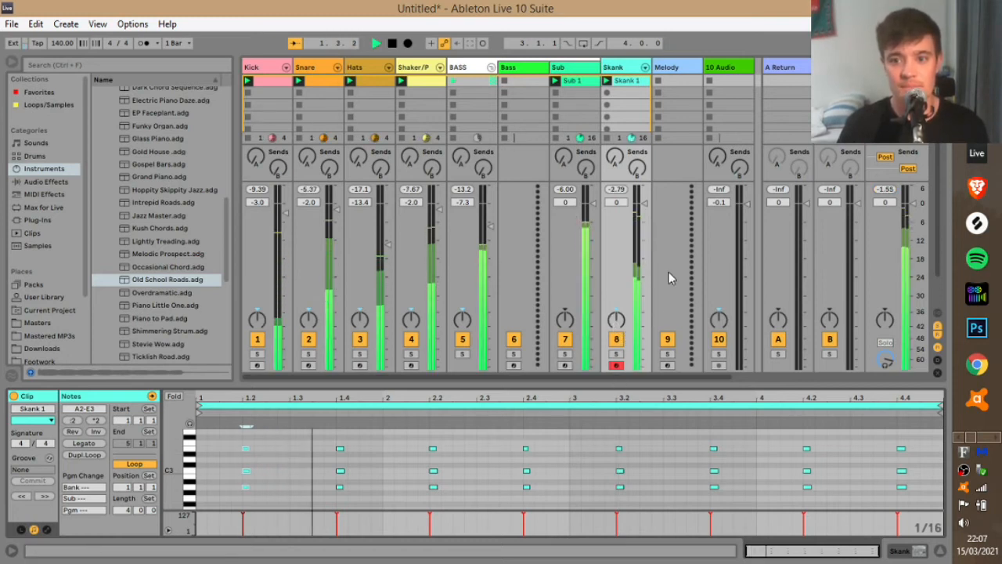
drag(645, 204, 645, 207)
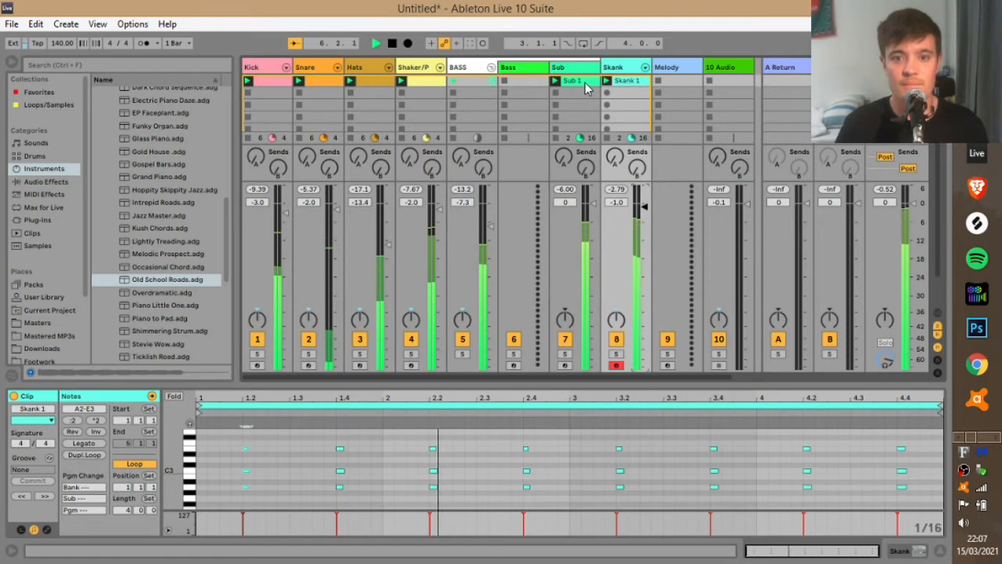
key(space)
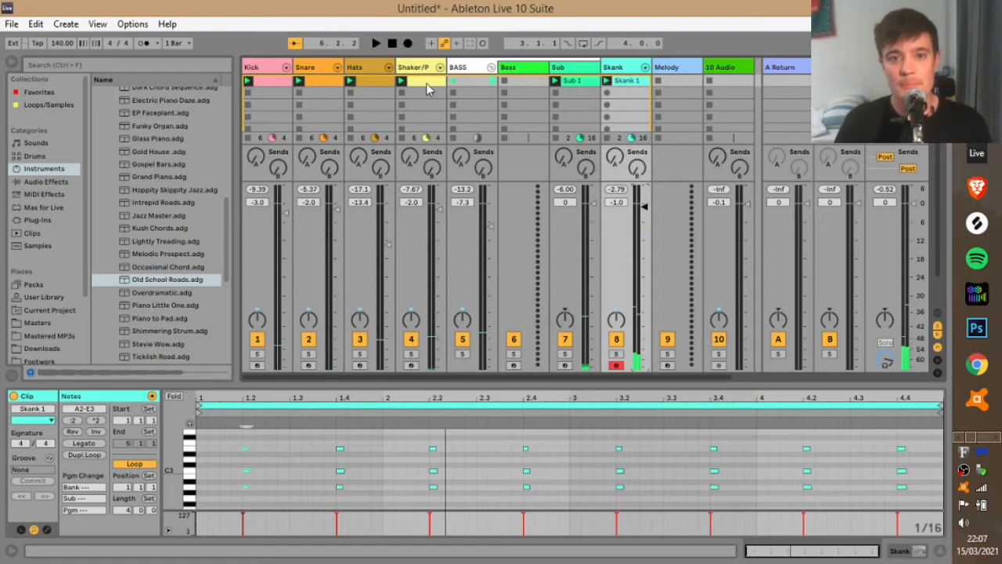
Step: Delete the Sub track's clip, rearm the track and record a new four-bar bassline into its first slot over the drums and Skank chords
click(579, 85)
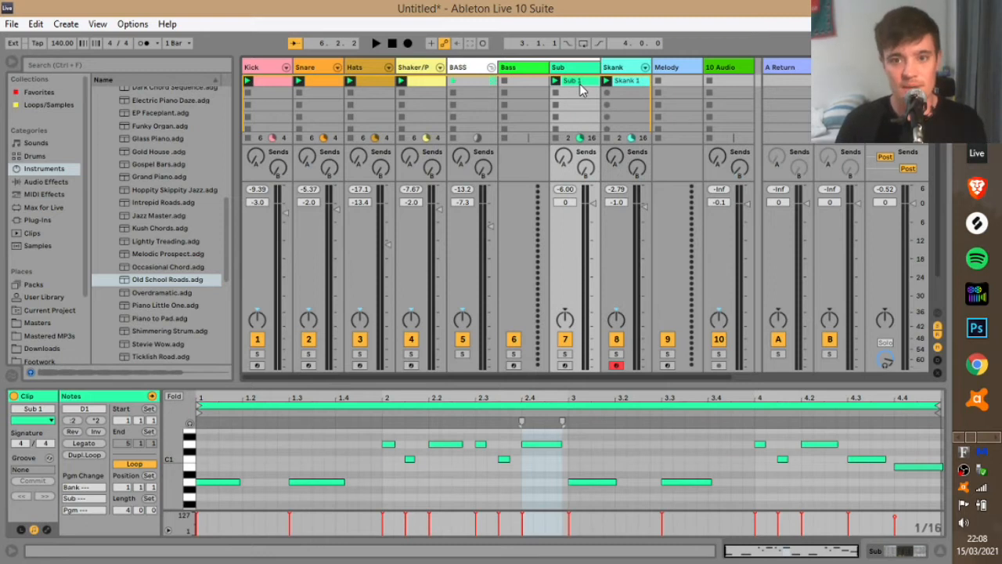
key(Delete)
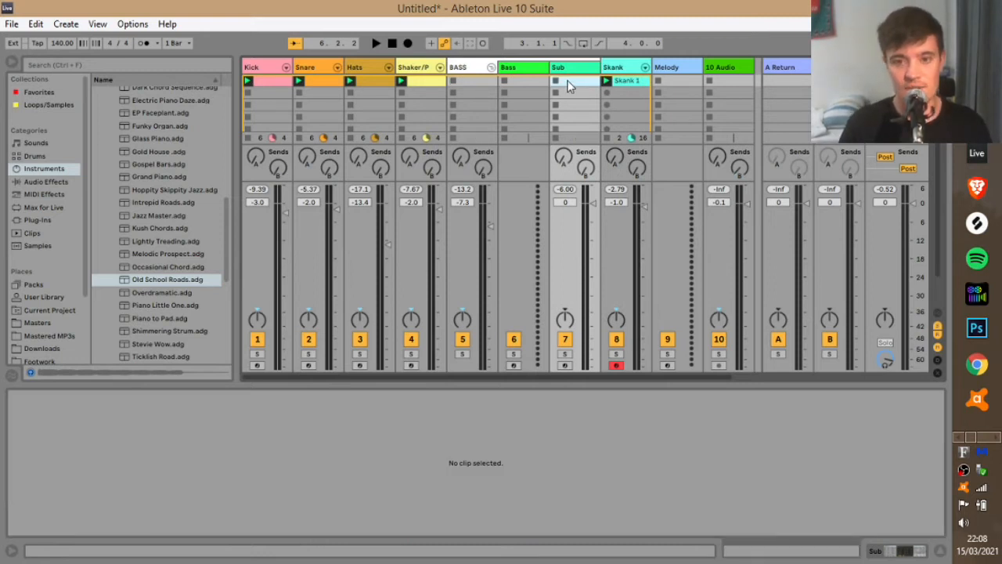
click(565, 365)
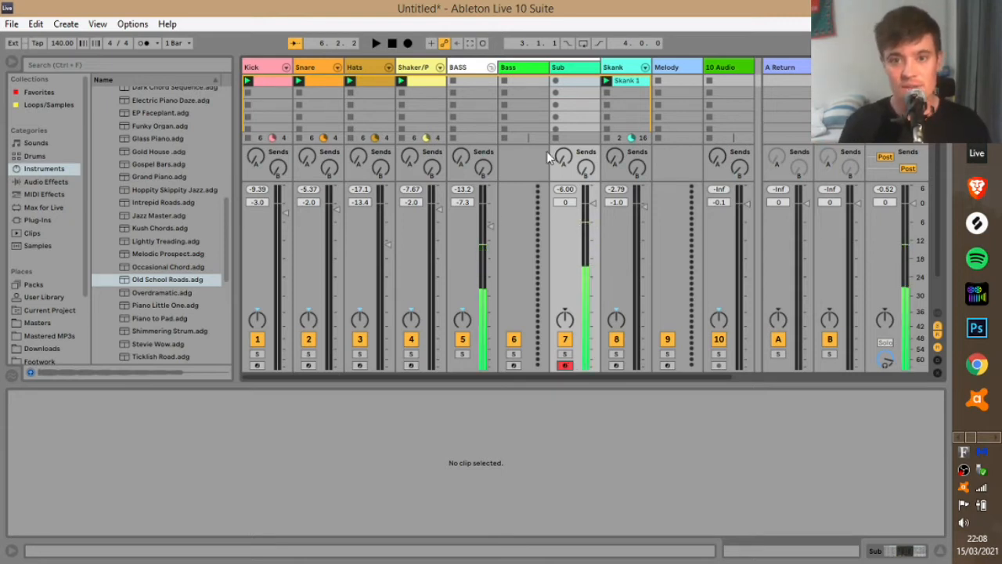
click(572, 68)
click(121, 491)
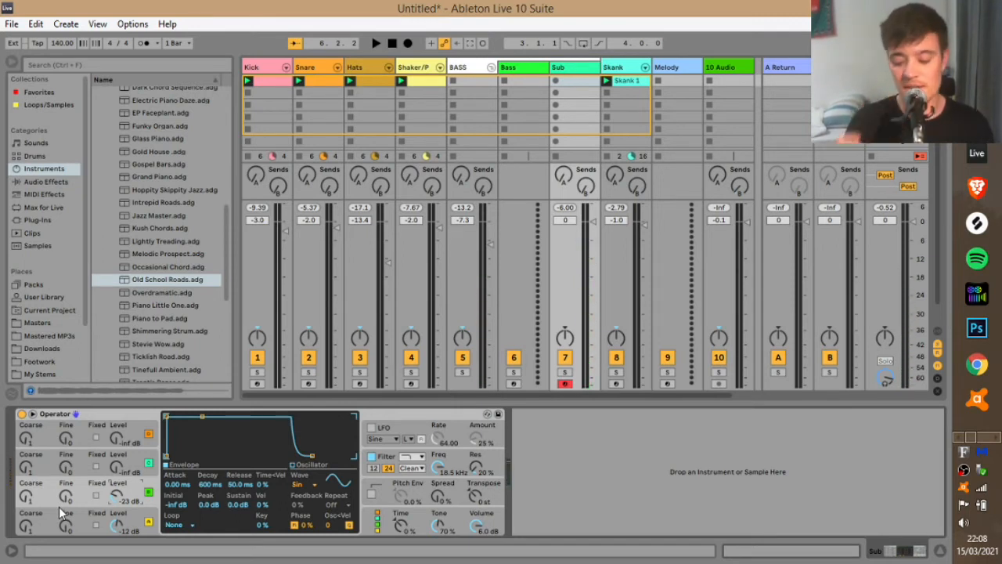
key(space)
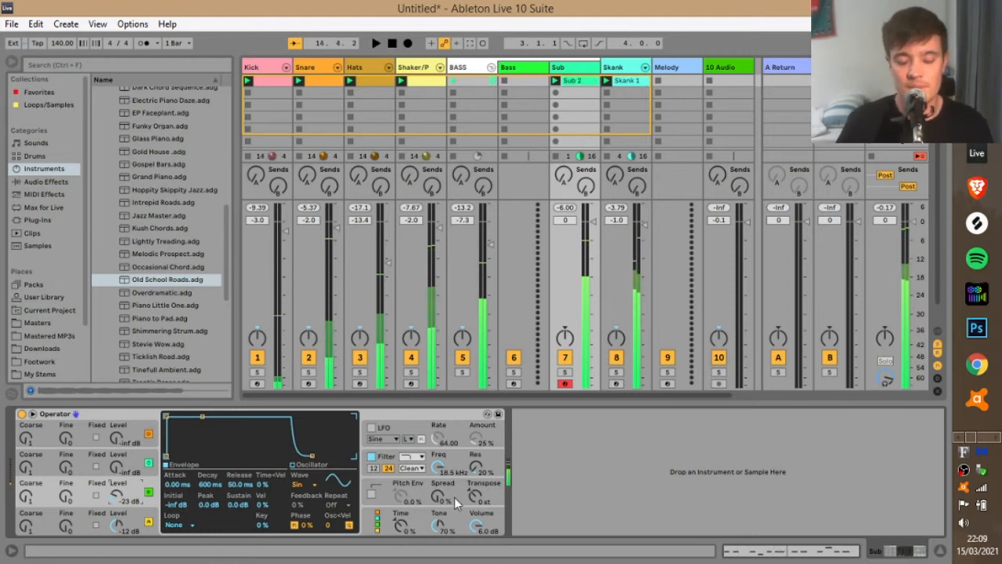
key(space)
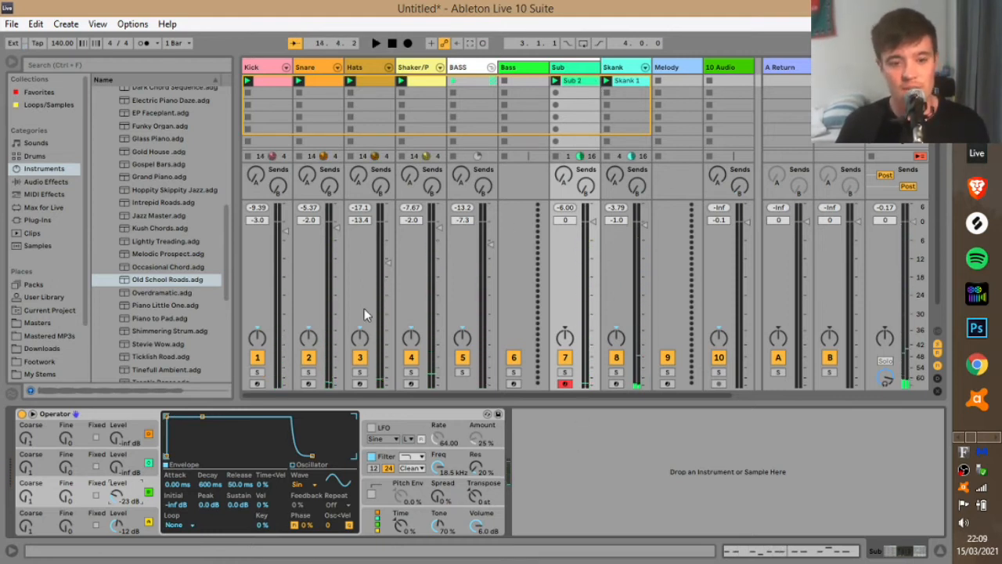
Step: On the Sub track, set Operator's third oscillator level to -inf dB, transpose all clip notes down two octaves and play the result
drag(114, 497, 115, 540)
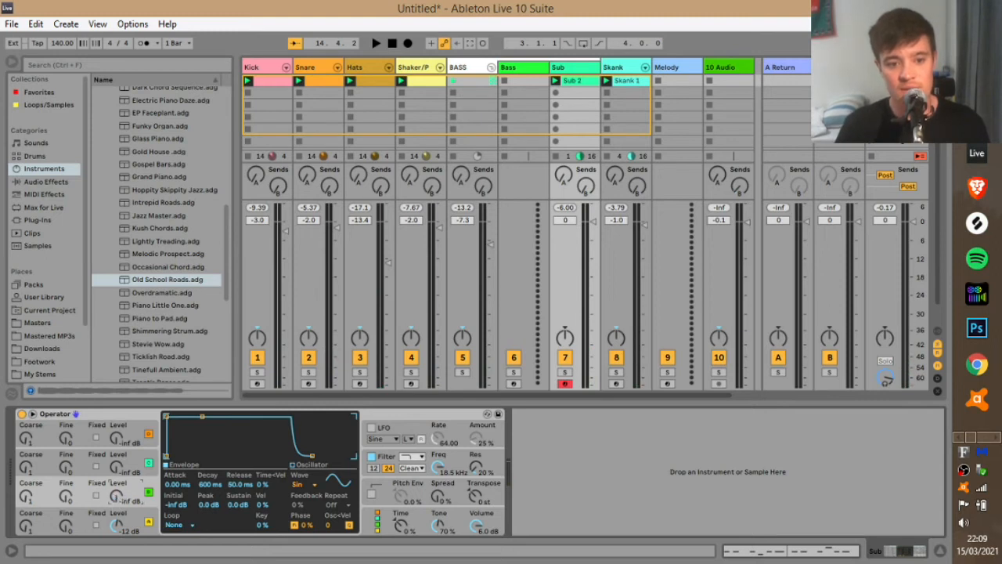
key(space)
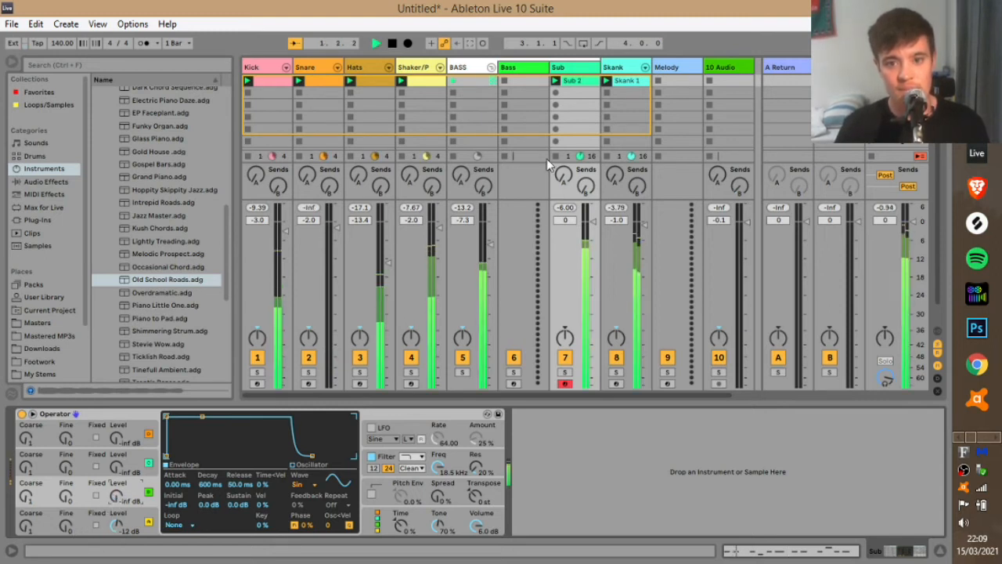
click(589, 83)
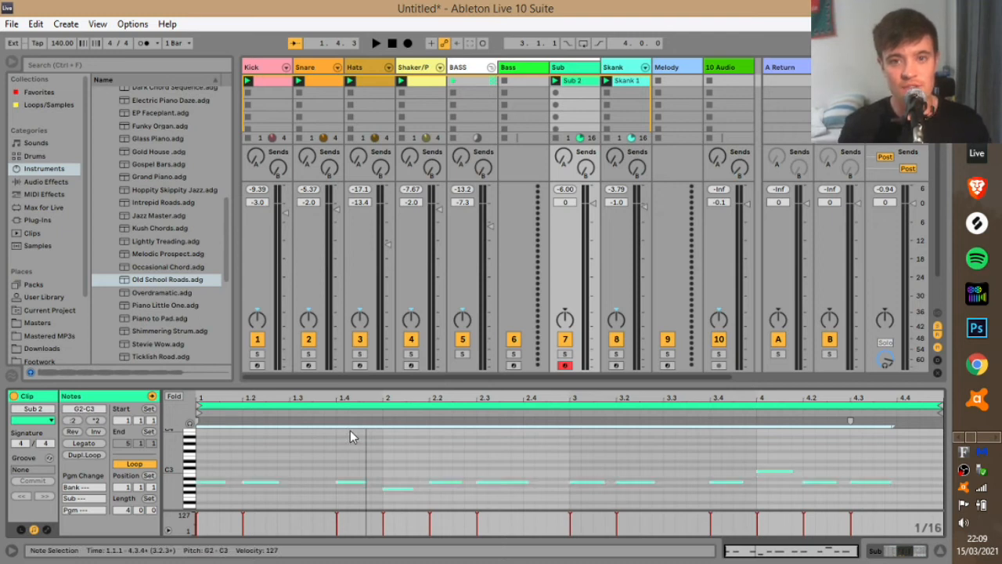
key(shift+Down)
key(shift+Down)
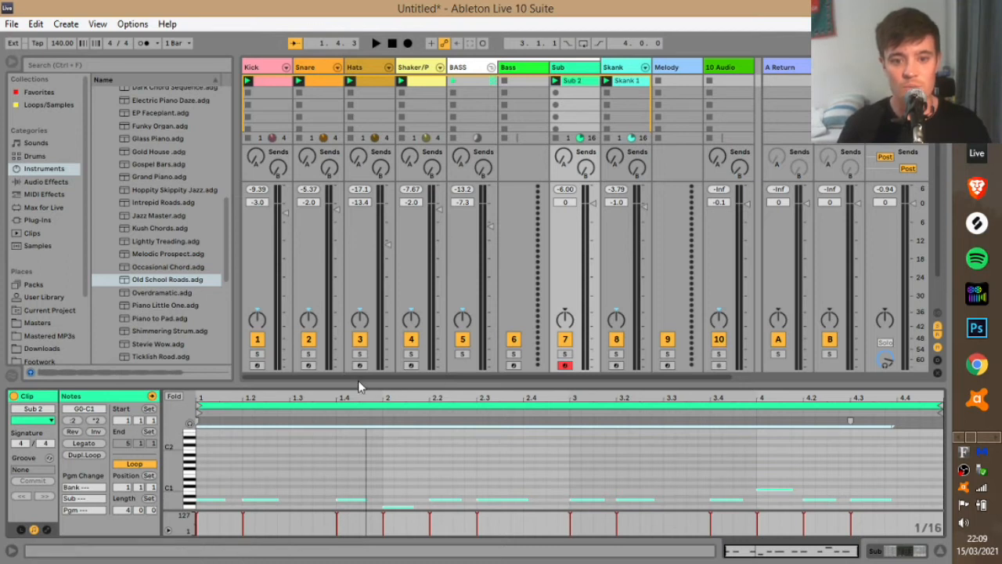
key(space)
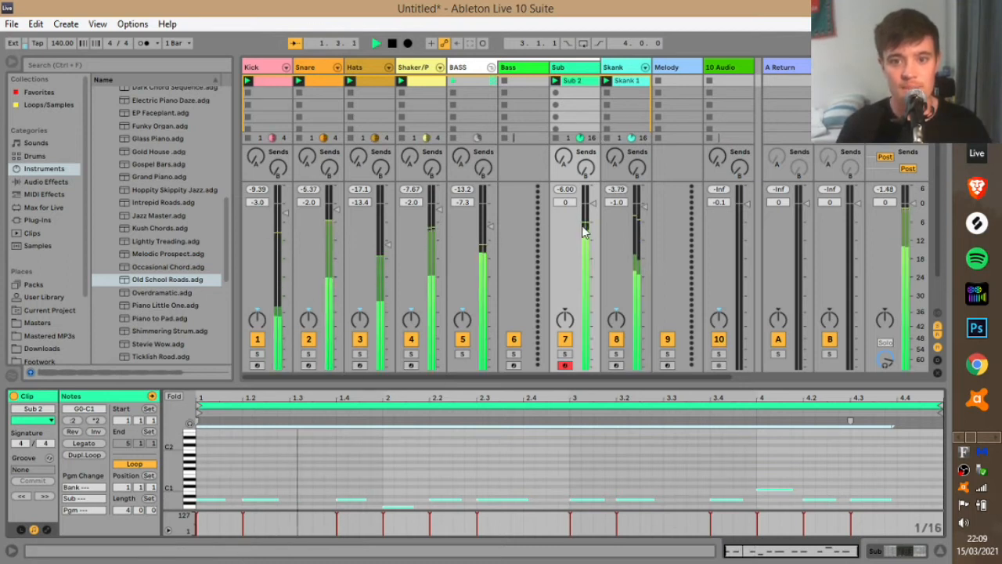
Step: Solo the Sub track during playback, unsolo it, stop the track and lower the Skank volume to -2.6 dB
click(564, 354)
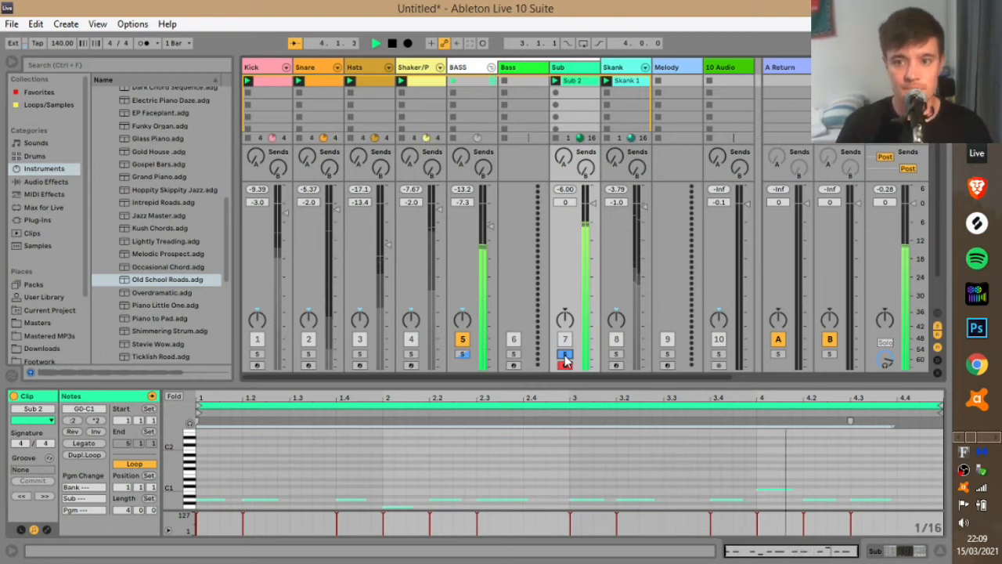
click(564, 356)
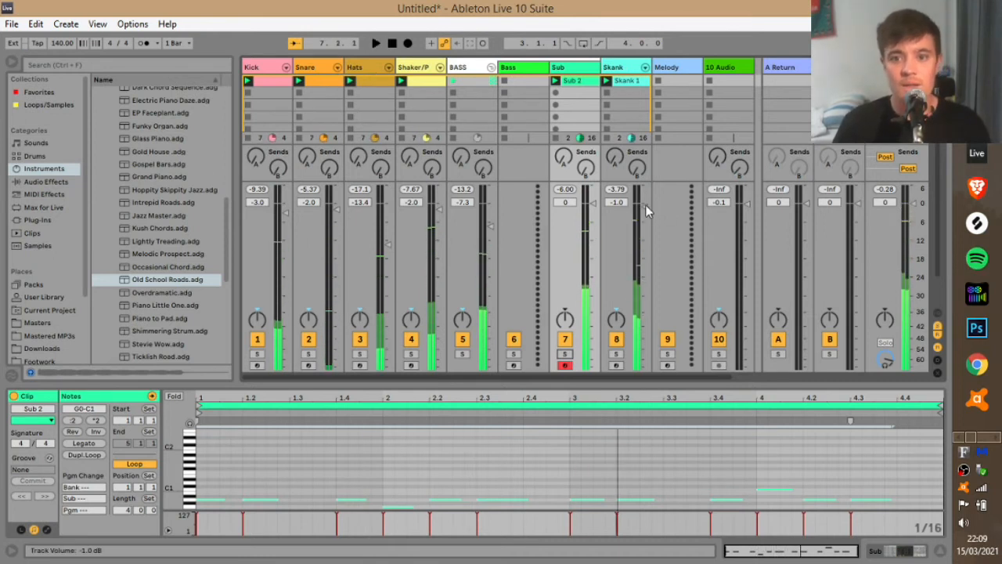
drag(651, 206, 650, 216)
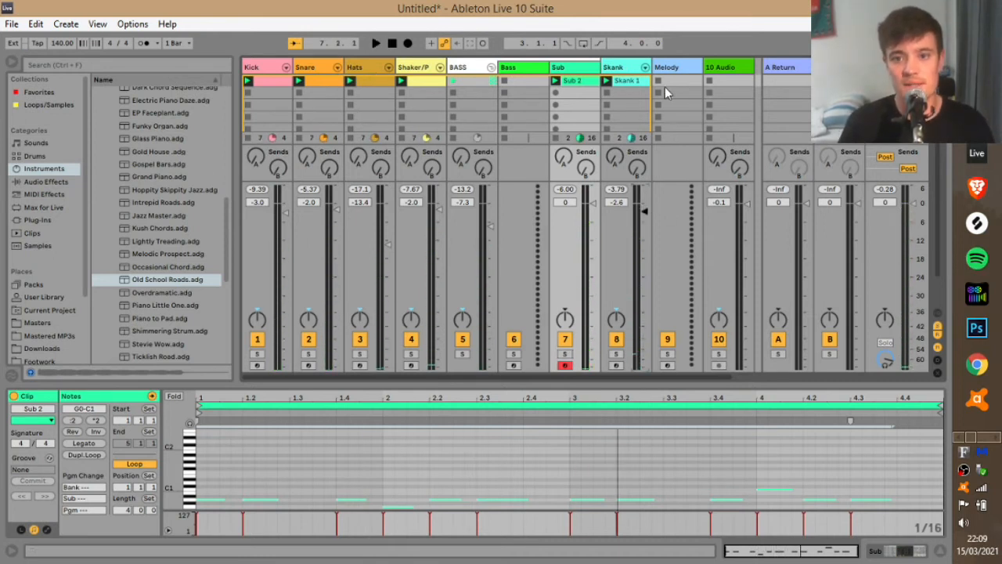
Step: Find Operator among the instruments and load it onto the Melody track
click(675, 70)
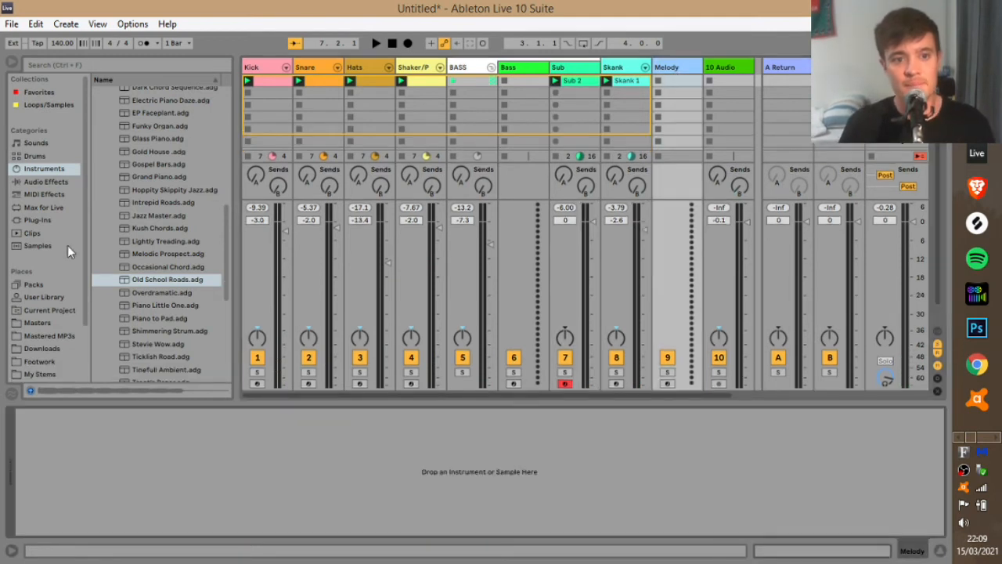
click(33, 181)
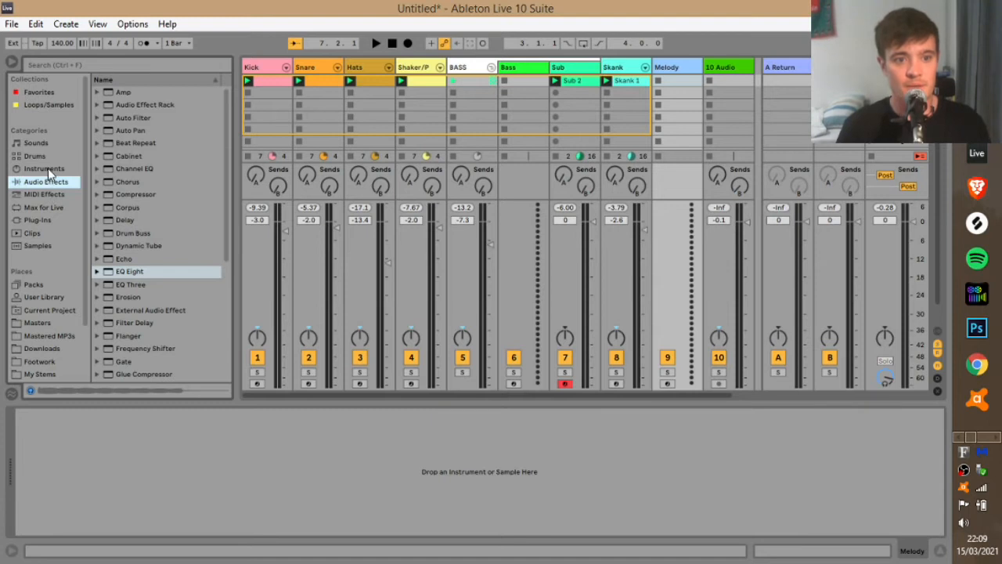
click(48, 168)
scroll(140, 216, up, 10)
click(105, 226)
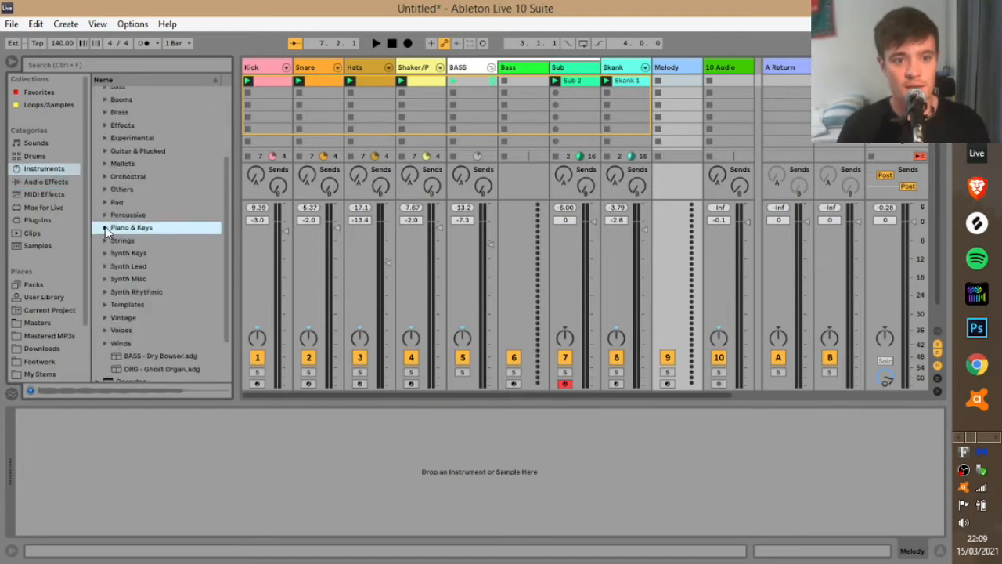
scroll(108, 221, up, 5)
click(98, 169)
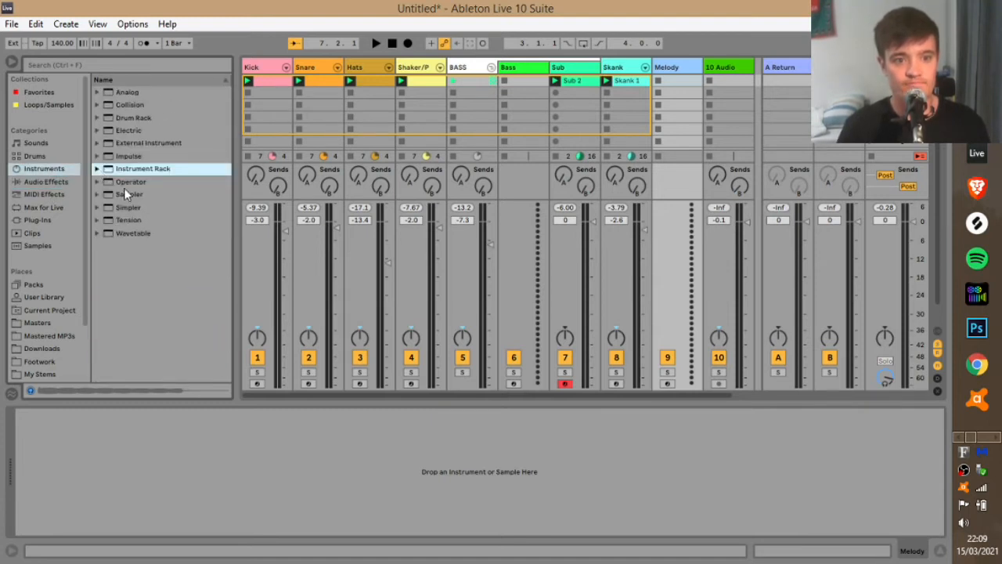
click(124, 184)
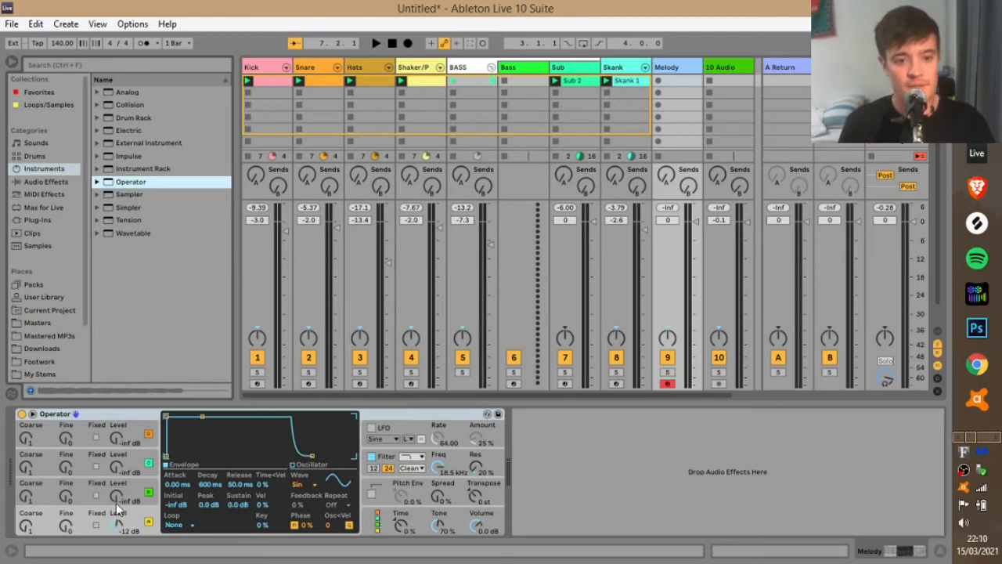
Step: On Melody's Operator, set oscillator B to coarse 3 and -22 dB, and oscillator C to coarse 5 and -17 dB
click(377, 524)
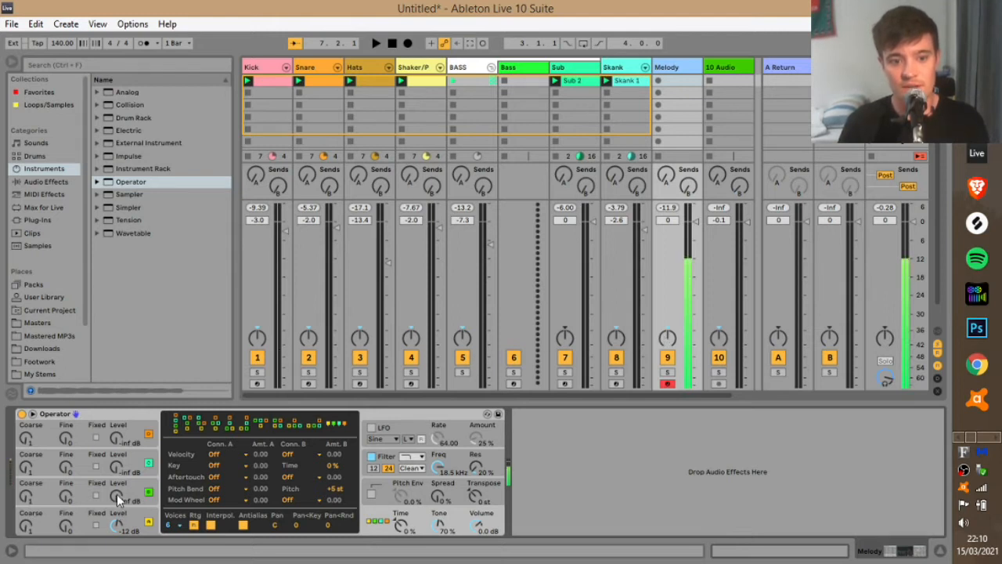
click(31, 498)
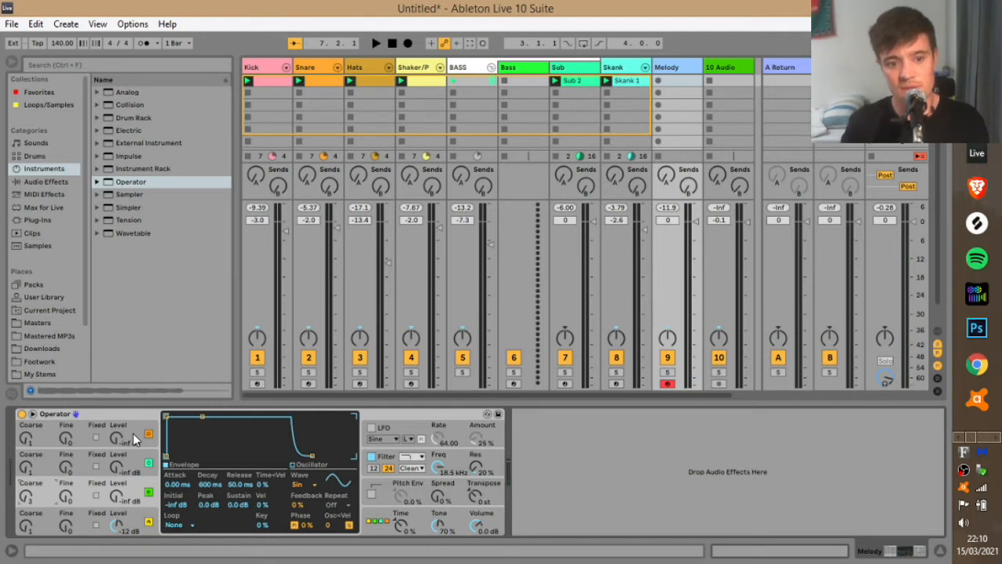
drag(116, 496, 116, 477)
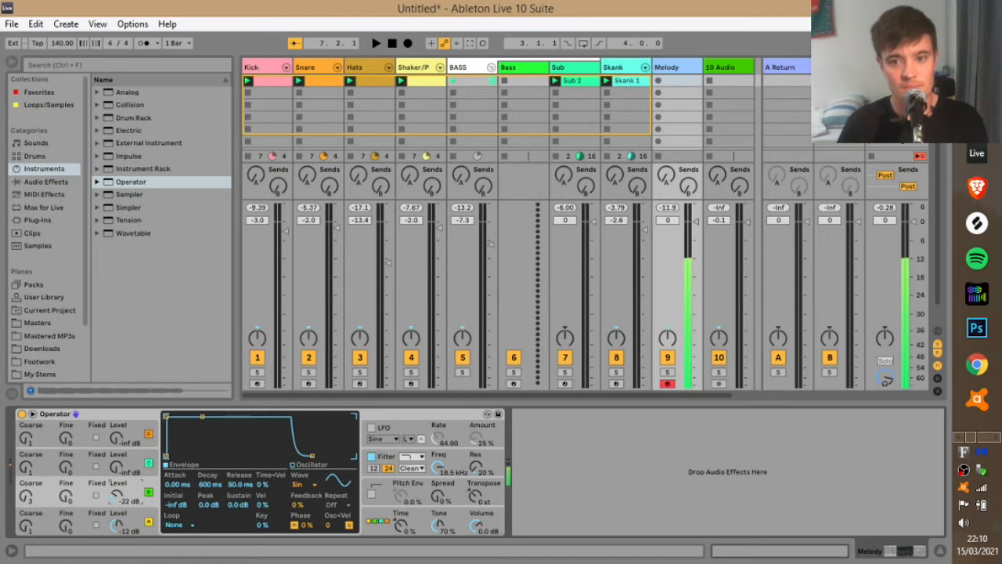
click(30, 468)
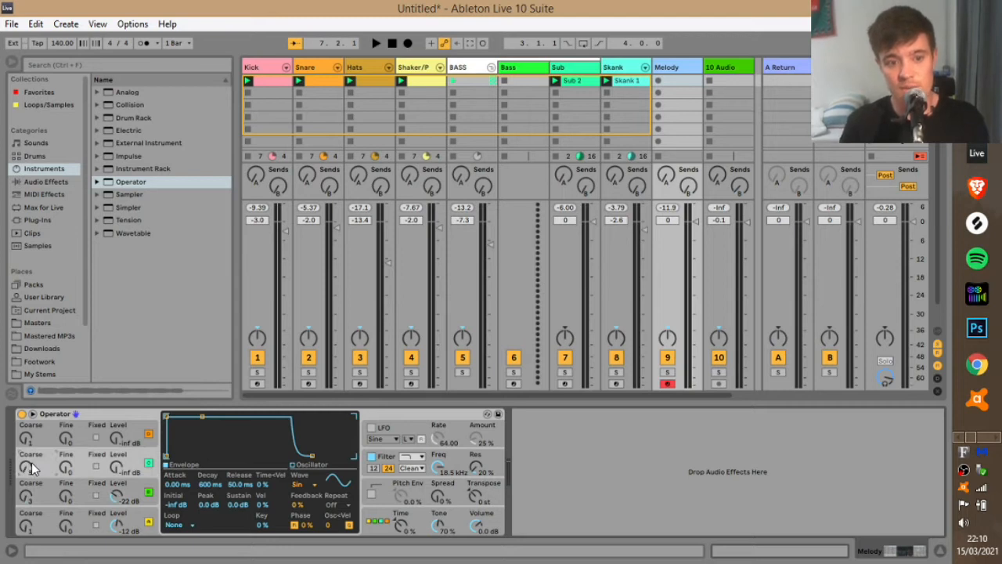
click(111, 461)
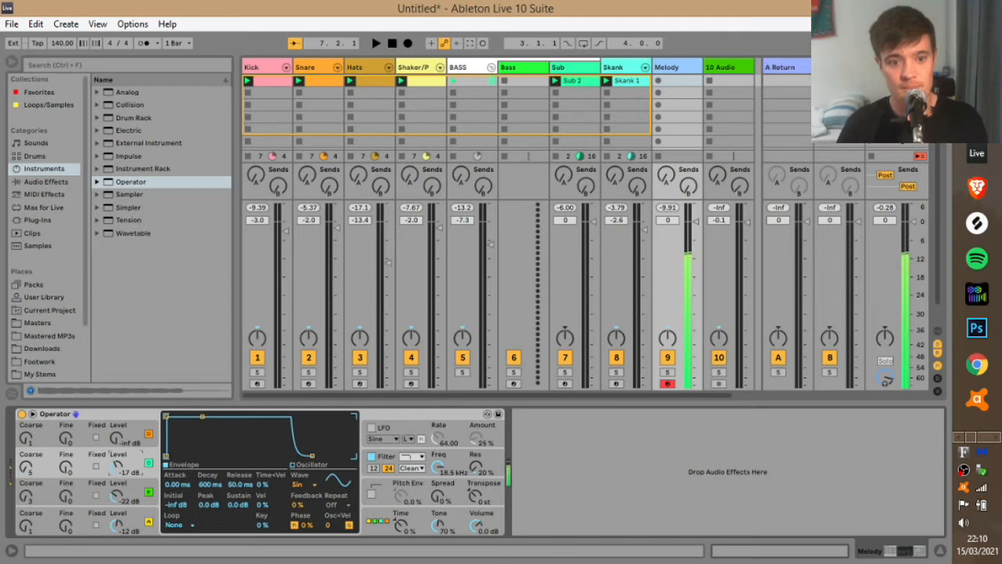
Step: Set Operator's oscillator D to coarse 4 and -17 dB, and lower the instrument's overall volume to -7.0 dB
mouse_move(117, 438)
mouse_down()
mouse_move(117, 423)
mouse_move(118, 436)
mouse_up()
drag(23, 441, 24, 427)
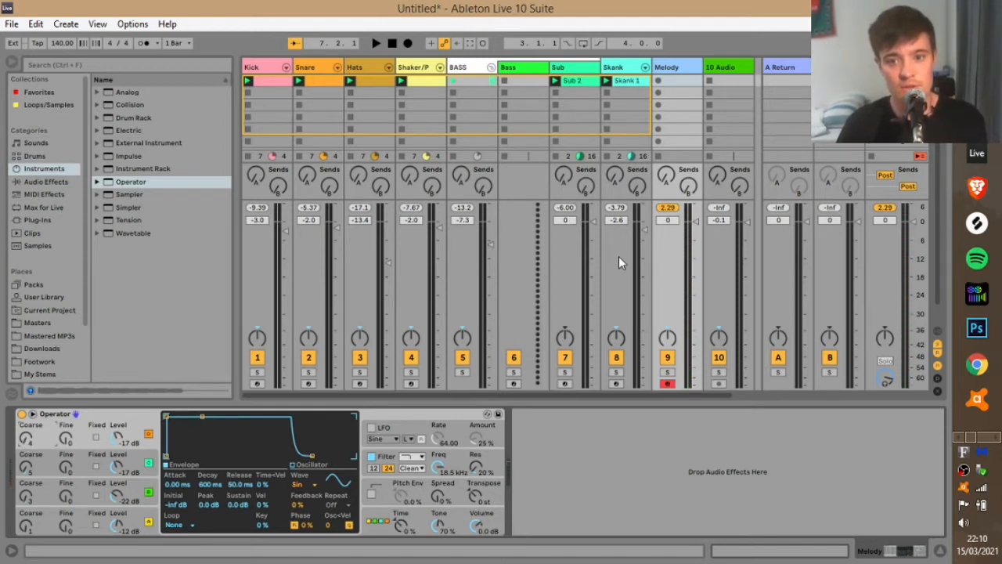
click(476, 526)
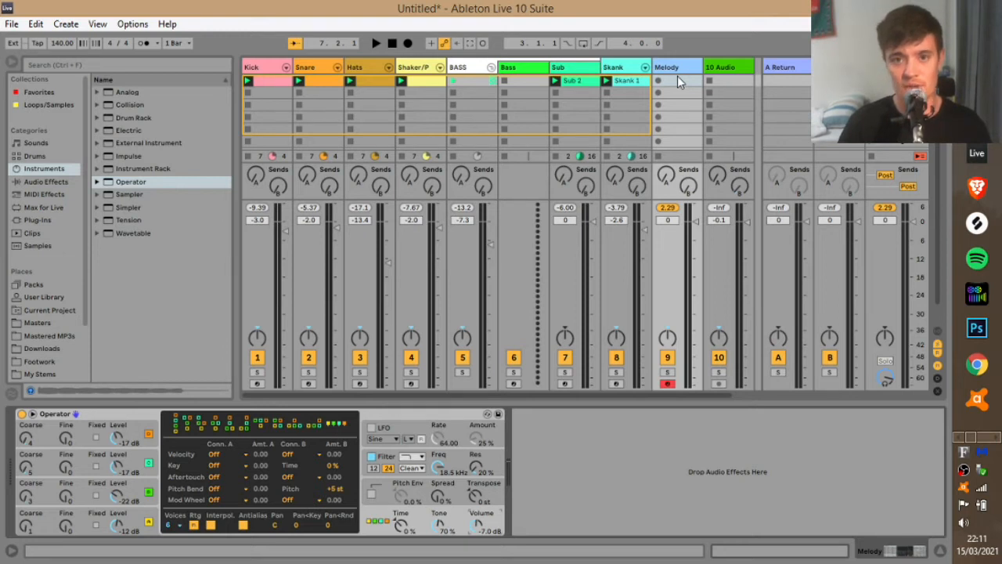
Step: Check the Skank clip's notes, play the beat and record A2-C3-E3 chords into the Melody track's first slot
click(637, 86)
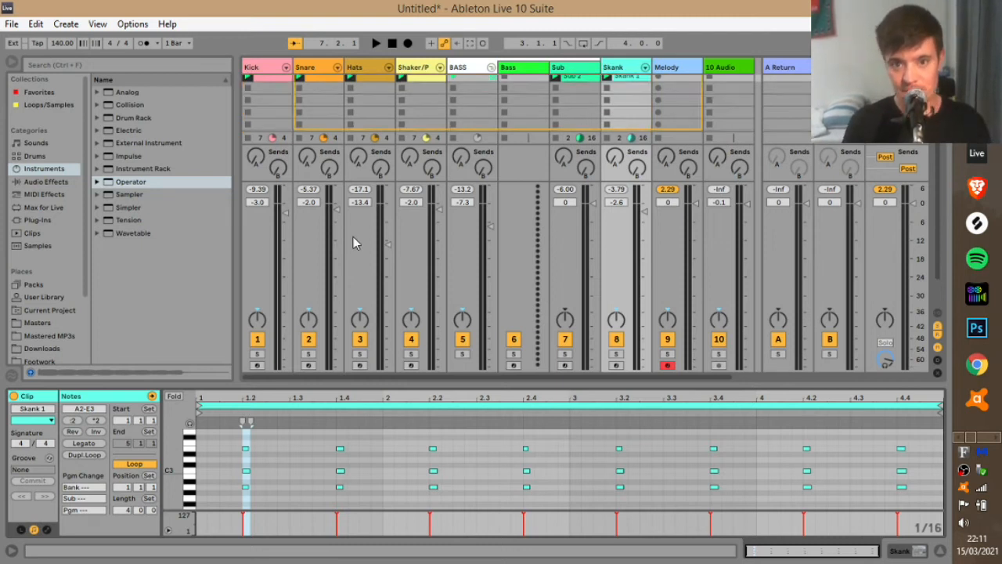
key(space)
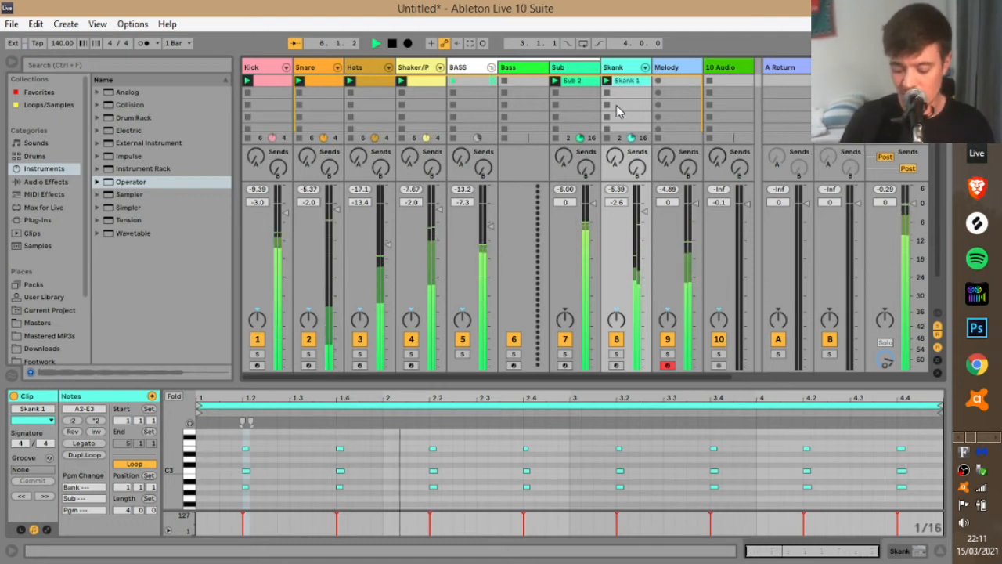
key(ctrl+shift+F9)
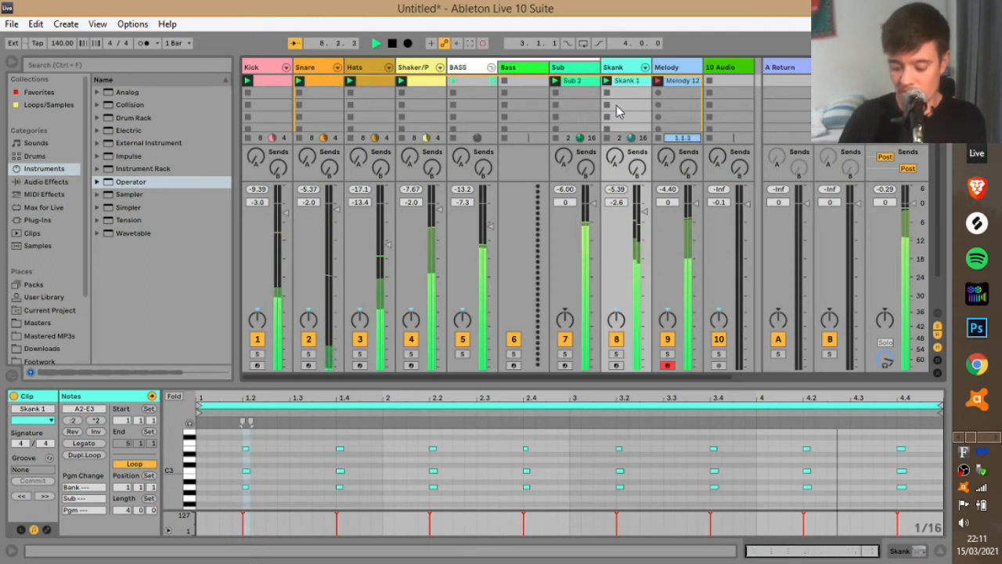
key(Right)
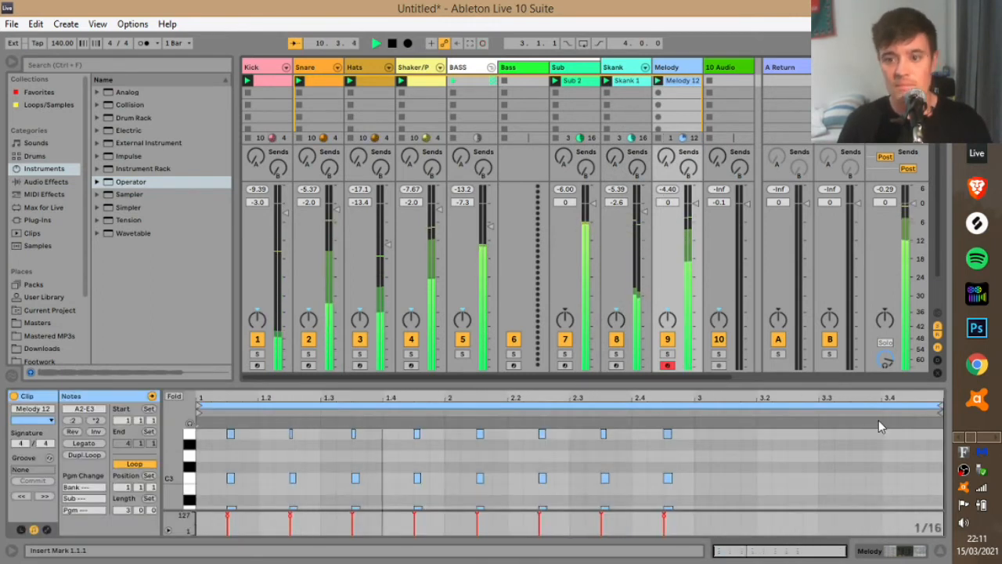
Step: Shorten the Melody clip's loop to two bars, adjust the note view to check the chords and stop playback
drag(939, 405, 694, 404)
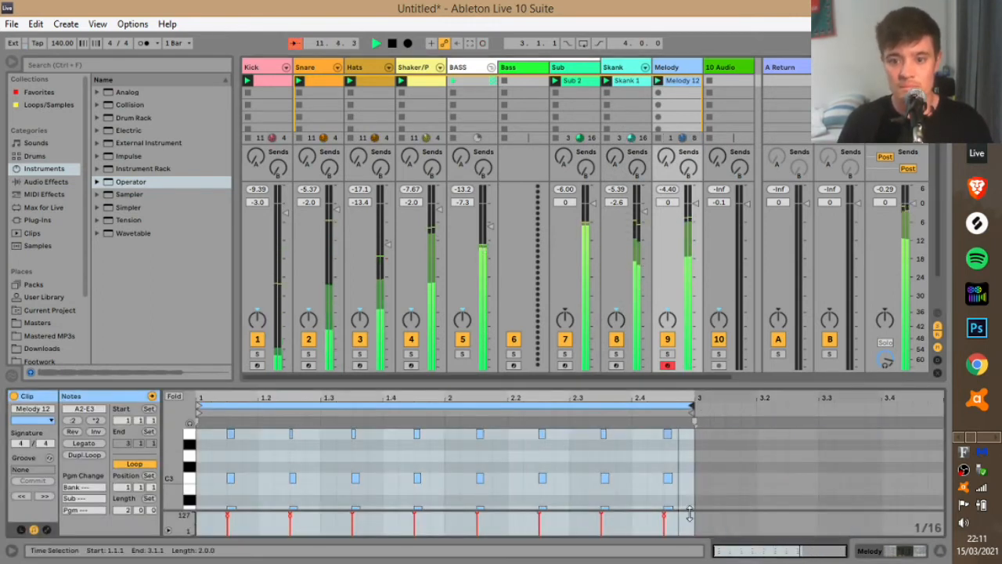
drag(539, 397, 709, 397)
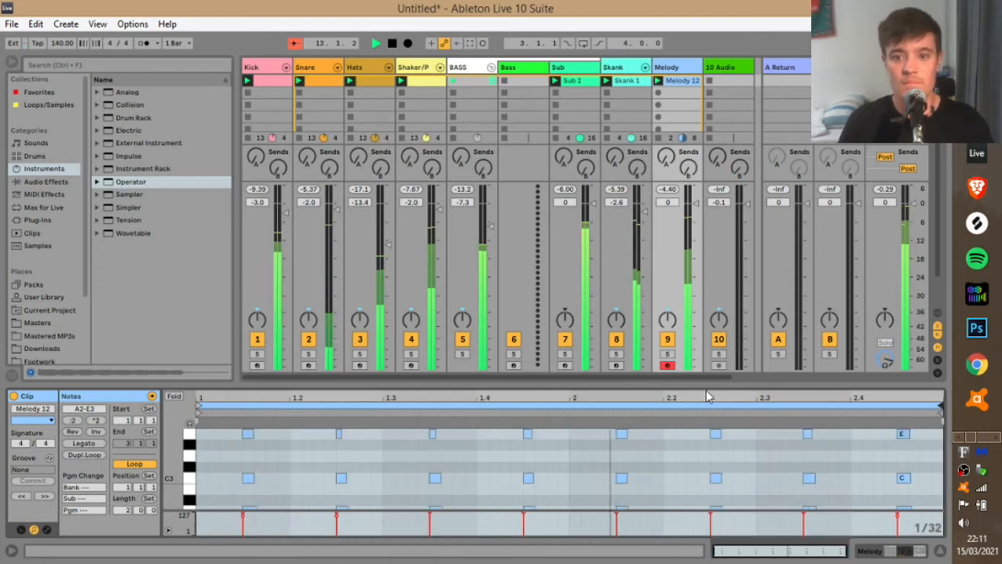
drag(166, 463, 136, 454)
key(space)
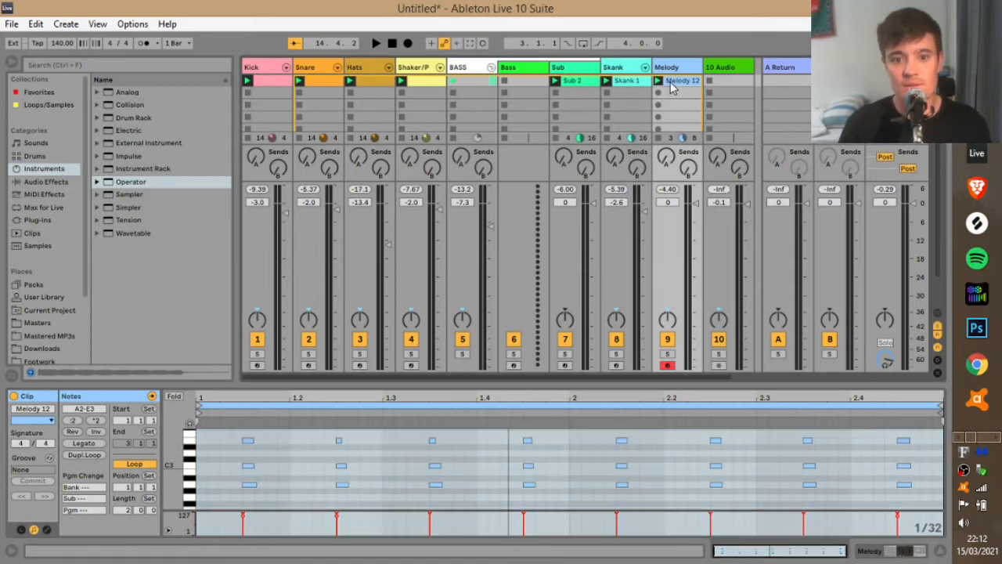
Step: Compare with the Skank clip, play the track, and lower the Melody volume to -5.0 dB and Skank to -3.6 dB
click(633, 82)
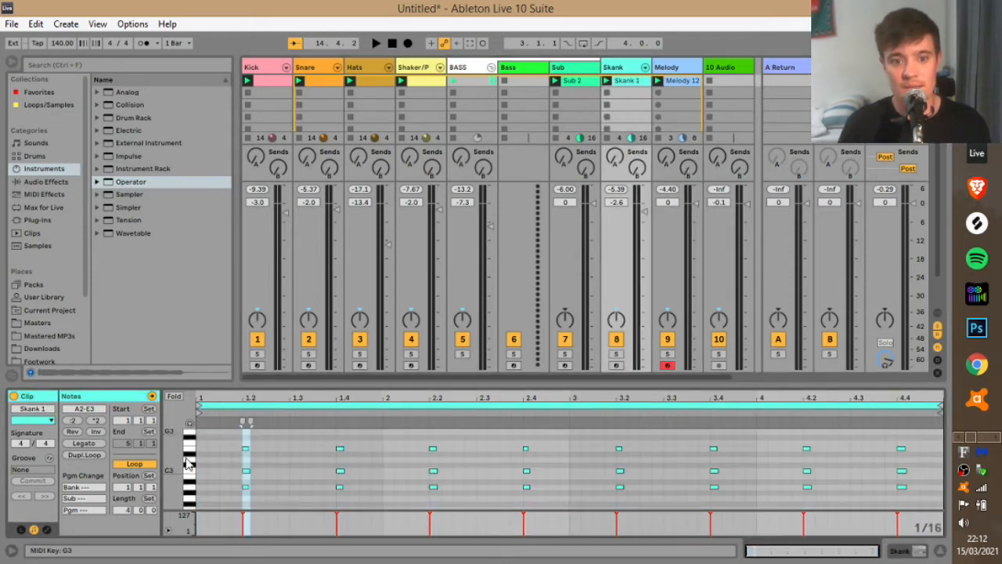
key(space)
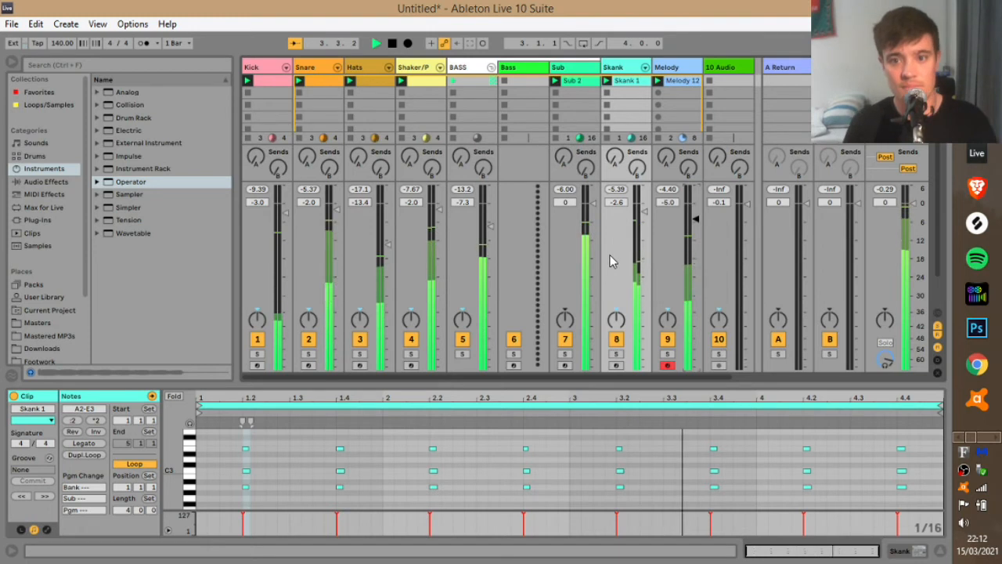
drag(646, 217, 645, 220)
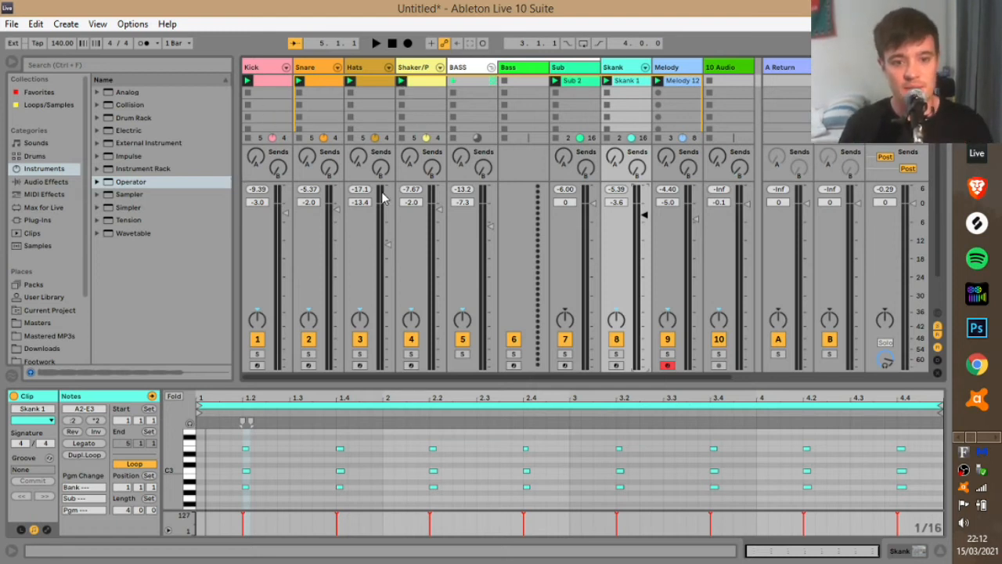
Step: View the Snare track's device chain and the A Return track's effects area
click(333, 80)
click(336, 66)
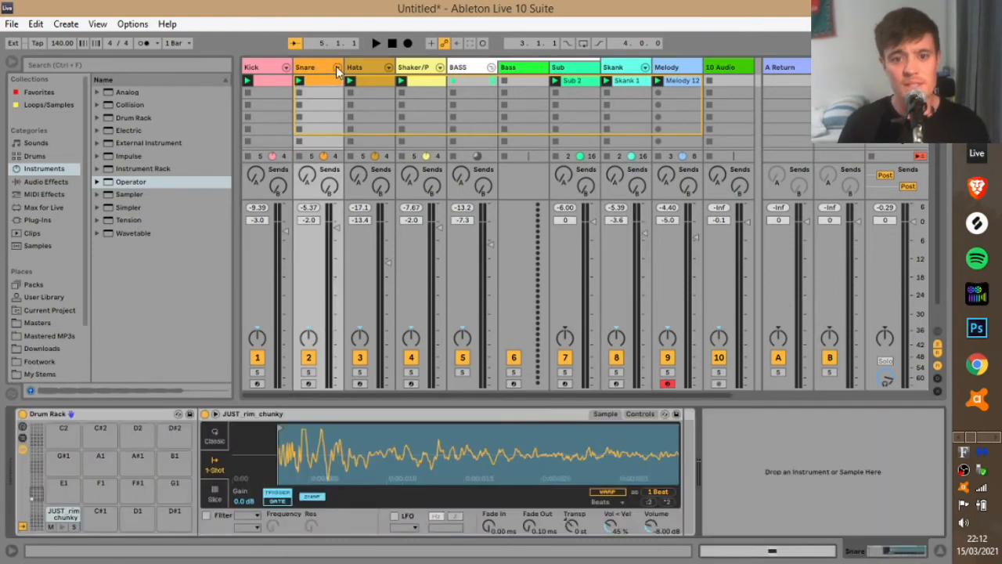
click(787, 70)
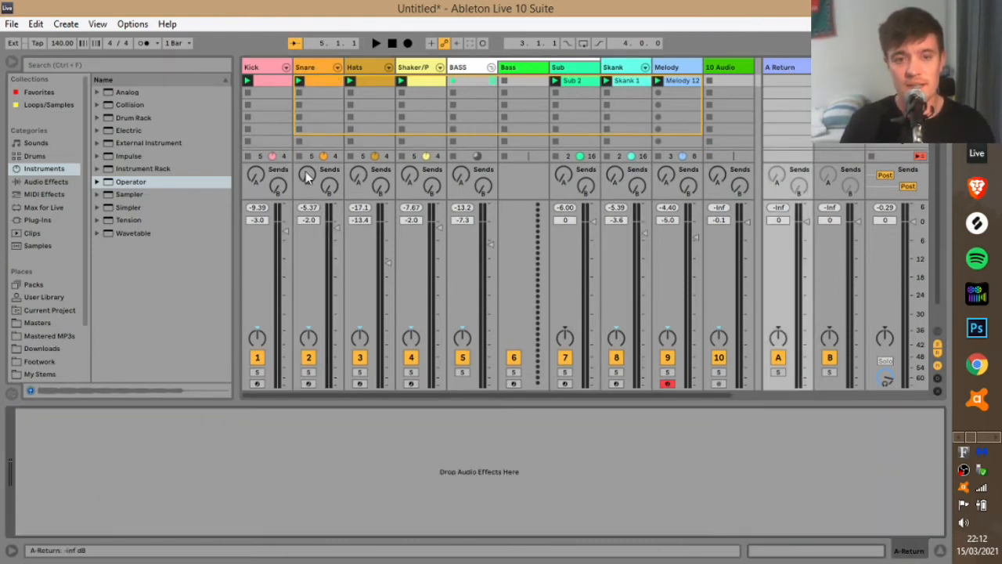
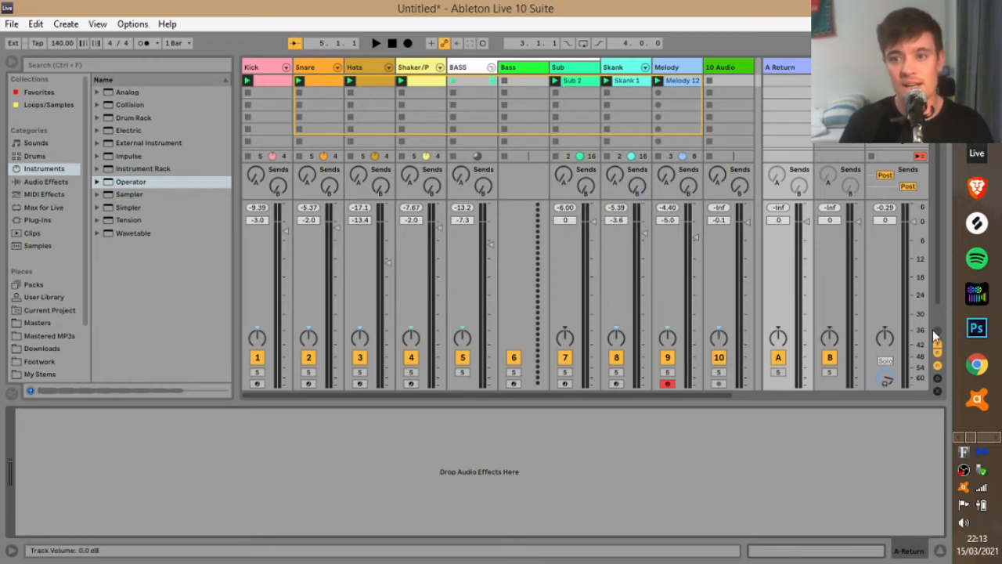
Step: Hide the sends and return tracks in the mixer, then show both sections again
click(937, 357)
click(938, 357)
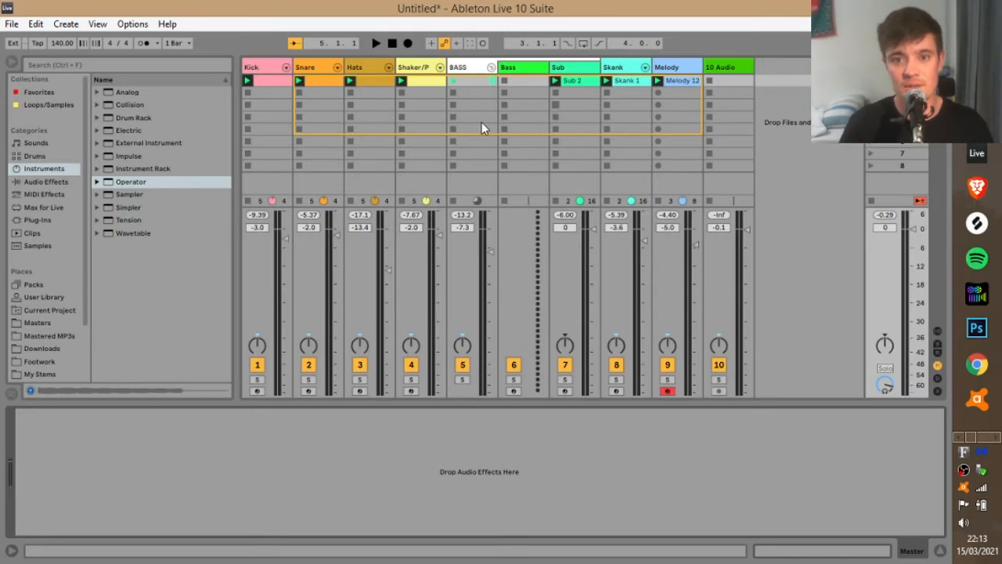
click(938, 343)
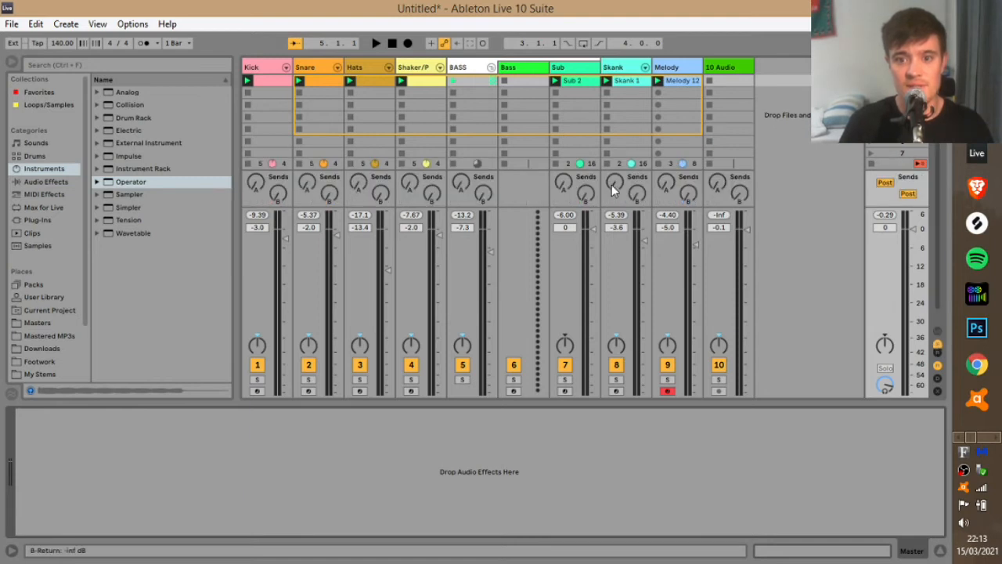
click(939, 364)
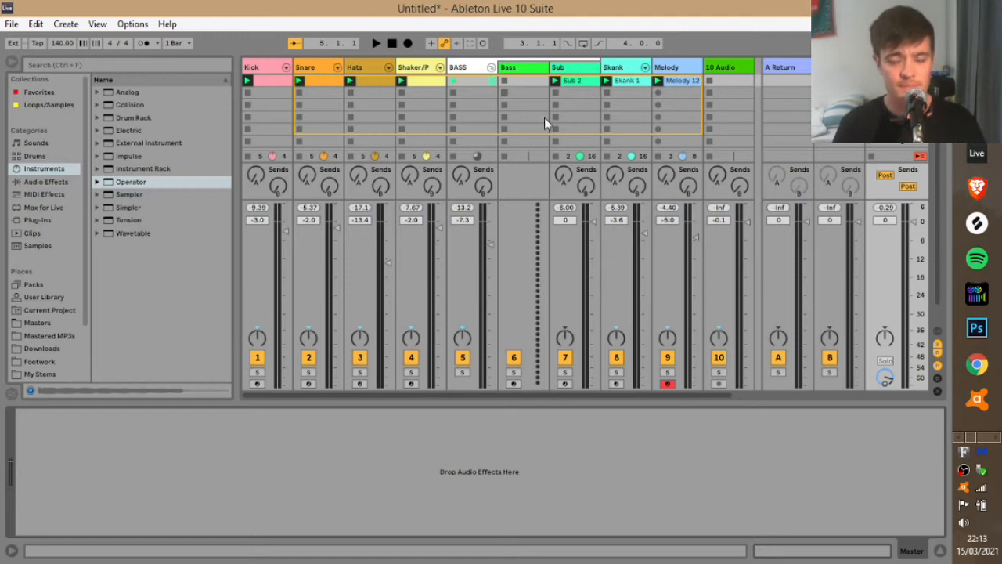
Step: Solo the Snare track and play it briefly on its own
click(314, 67)
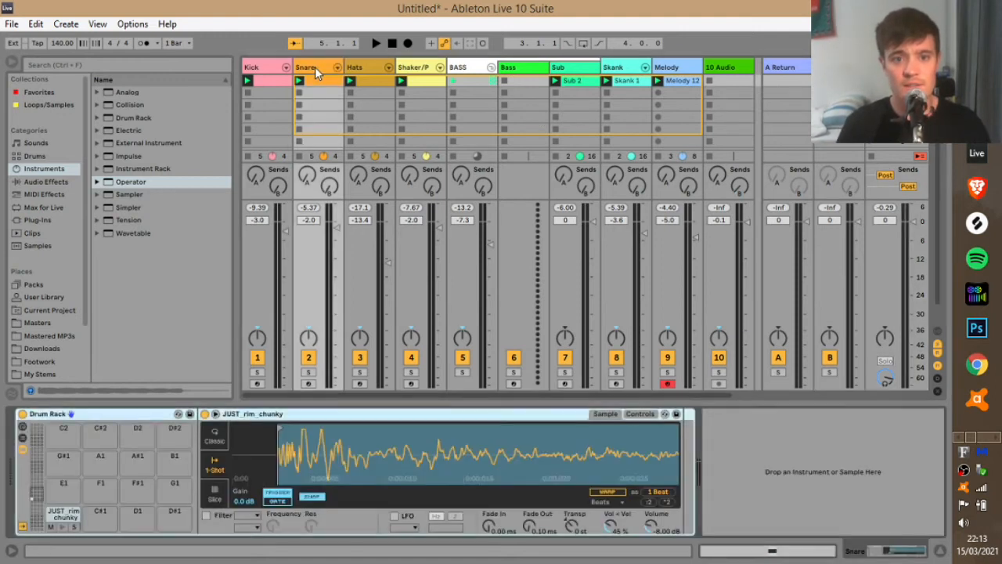
click(309, 374)
key(space)
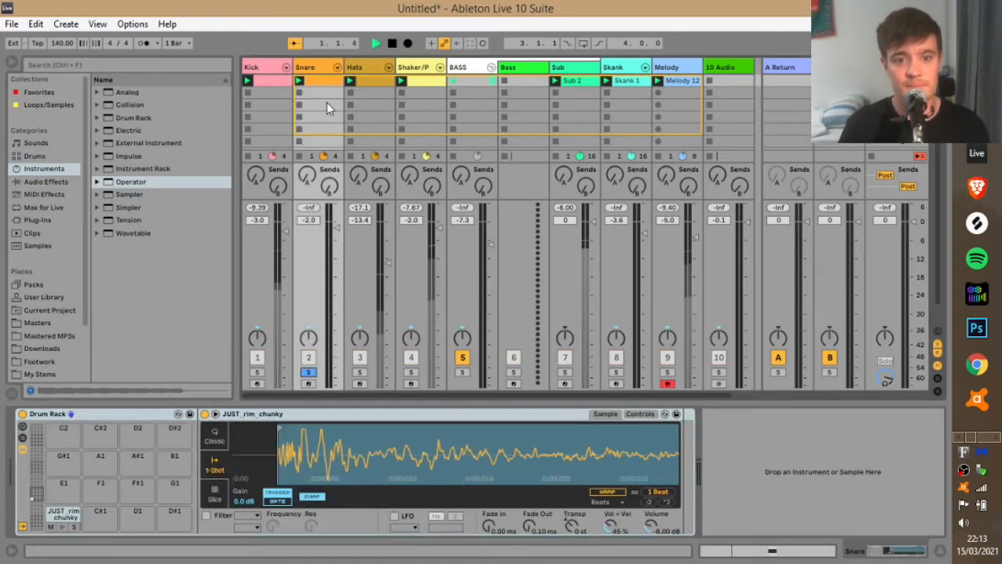
key(space)
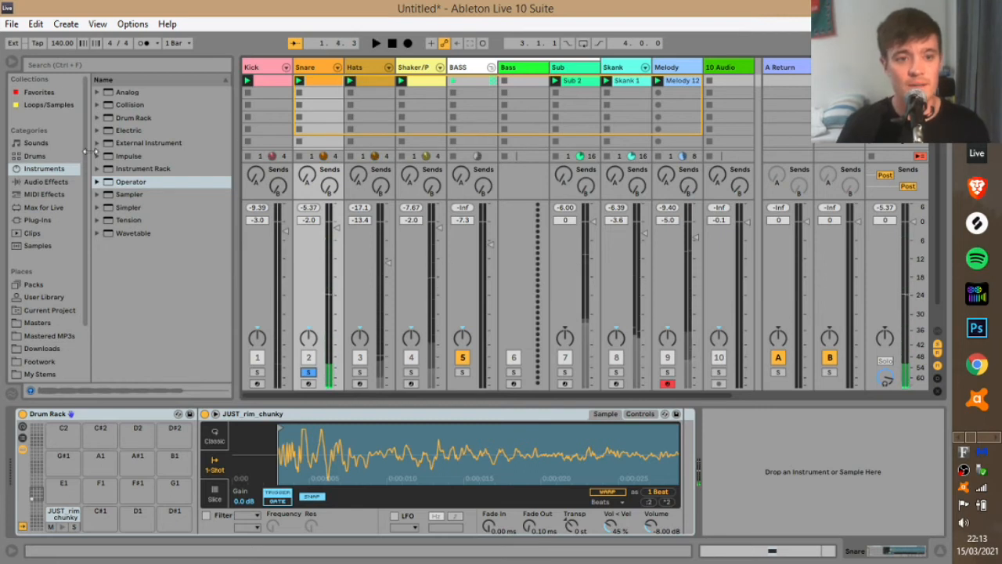
Step: Load the Echo audio effect onto the A Return track and set its Dry/Wet to 100 %
click(41, 183)
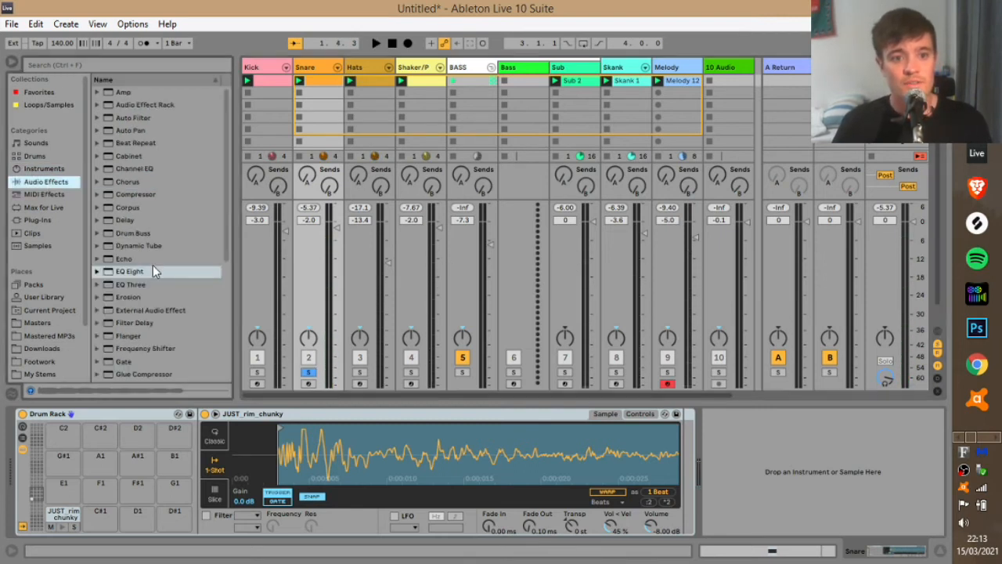
scroll(153, 267, down, 5)
scroll(153, 266, down, 1)
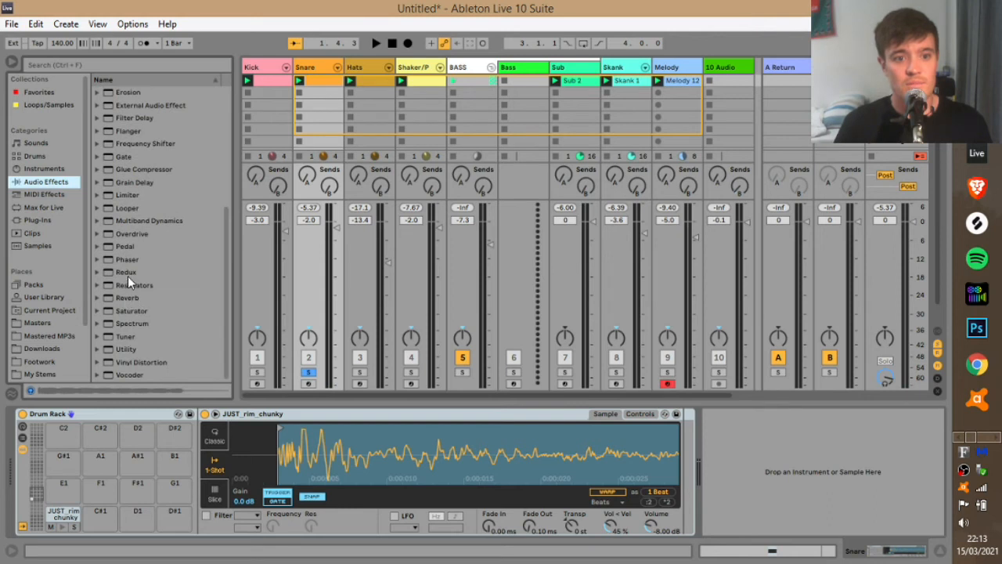
scroll(126, 277, up, 5)
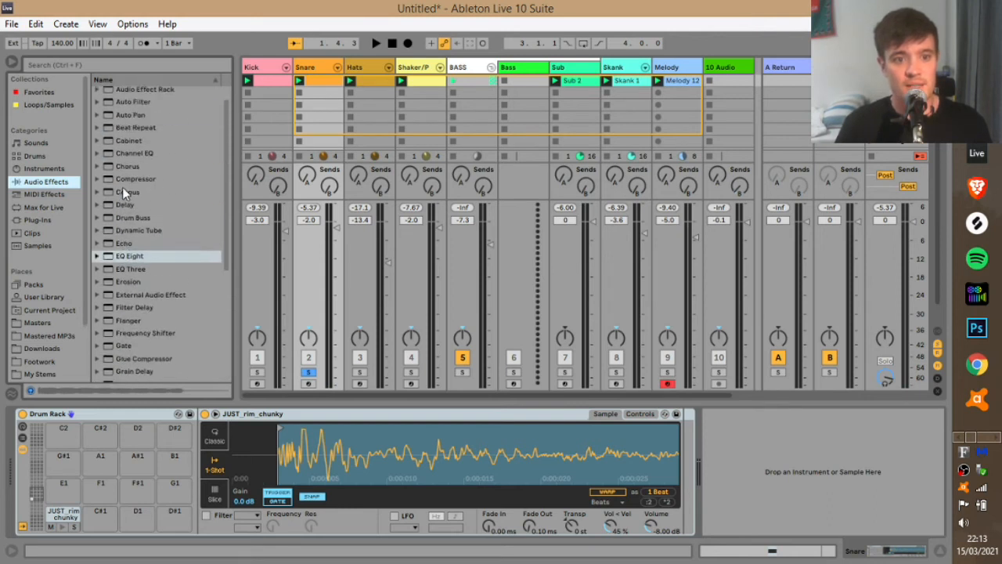
click(115, 242)
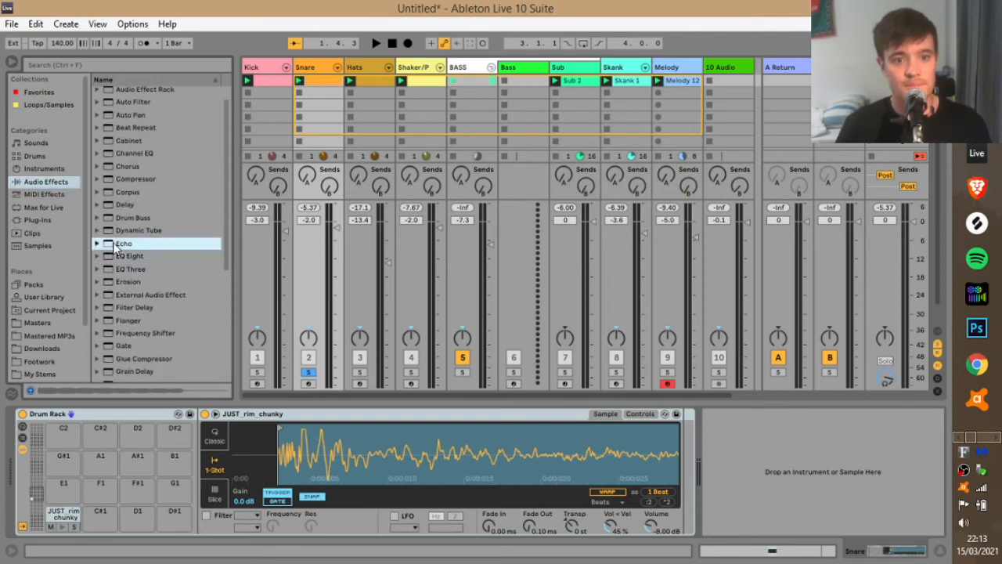
click(792, 86)
key(Return)
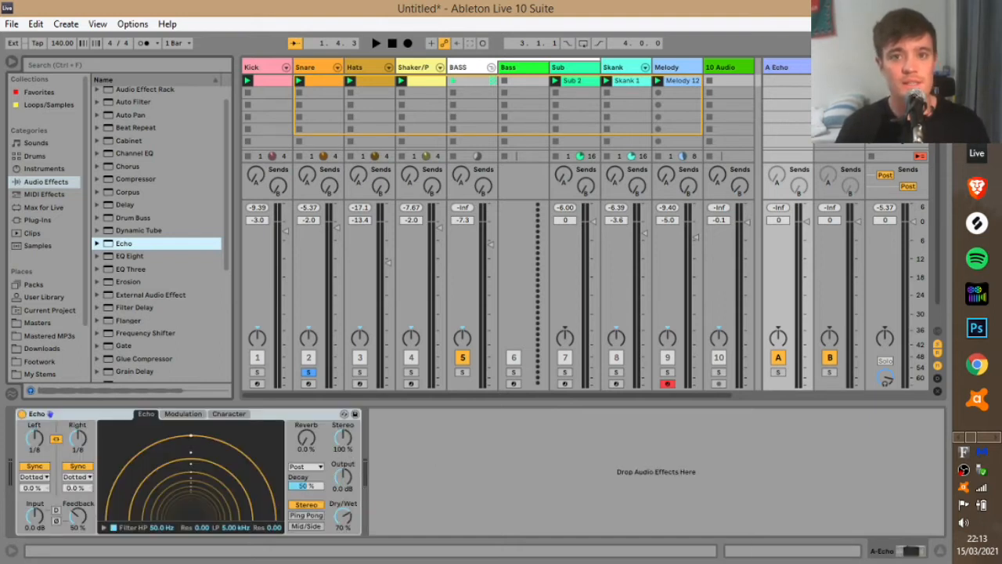
click(347, 522)
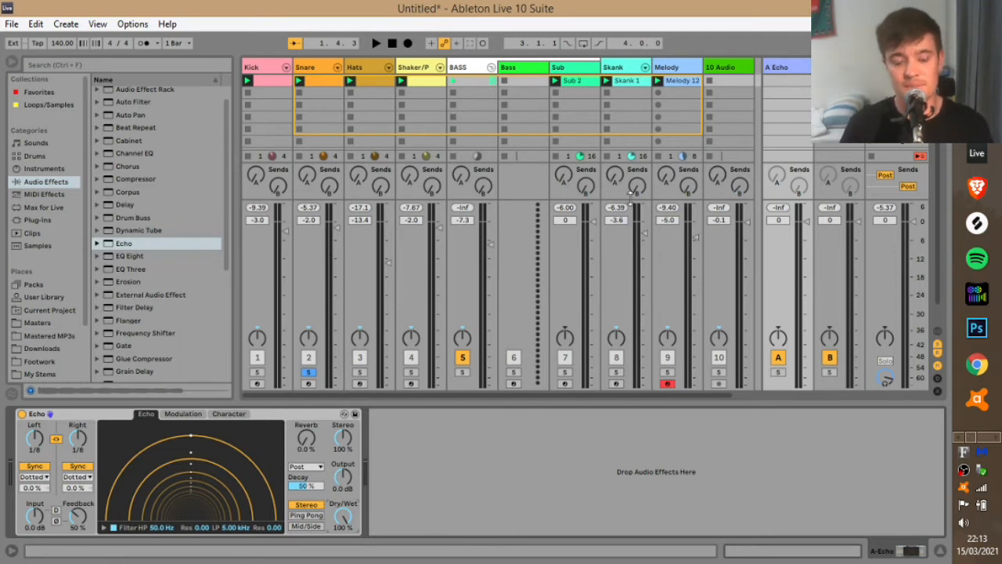
Step: Play the soloed snare and raise its send A to 0.0 dB
key(space)
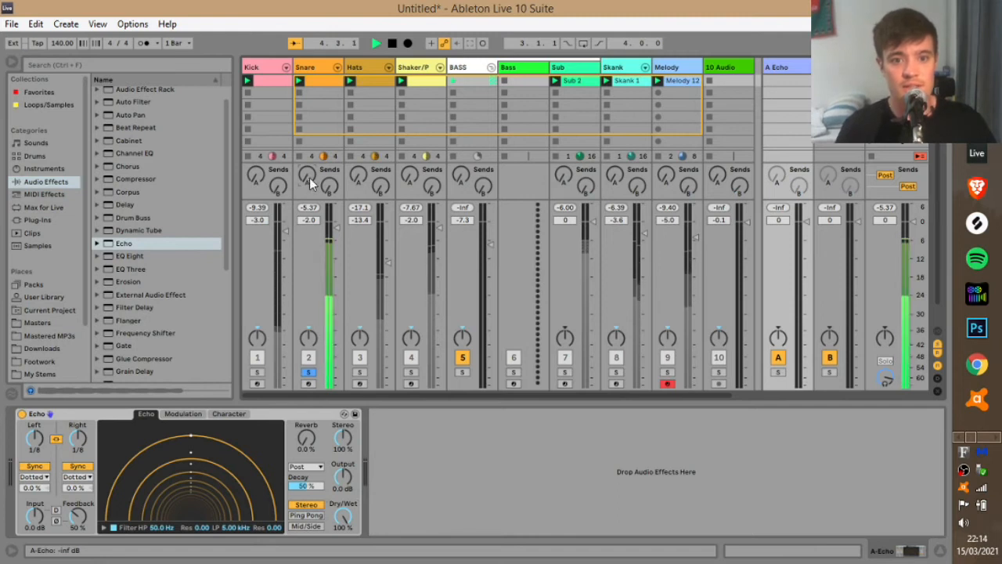
drag(310, 174, 310, 120)
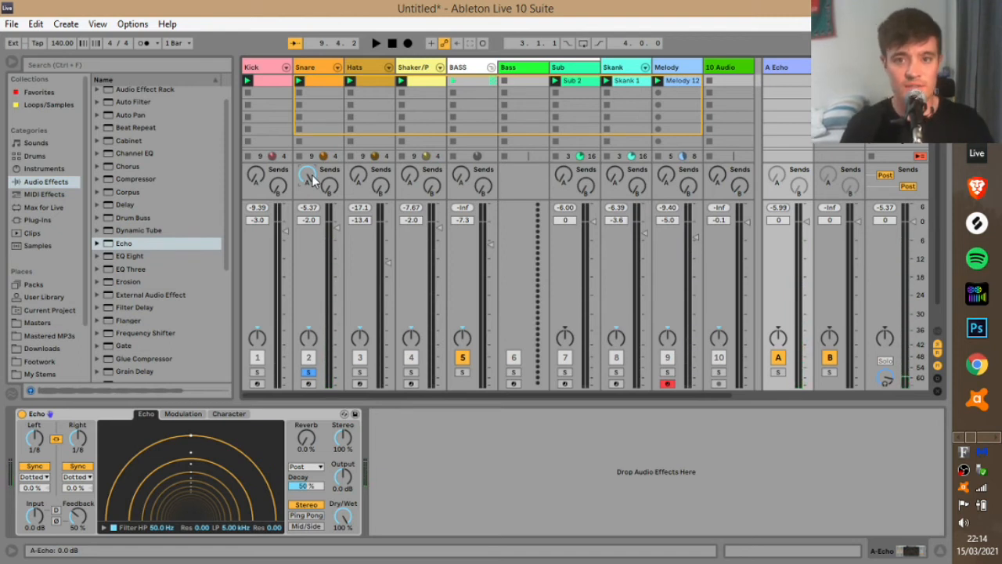
key(space)
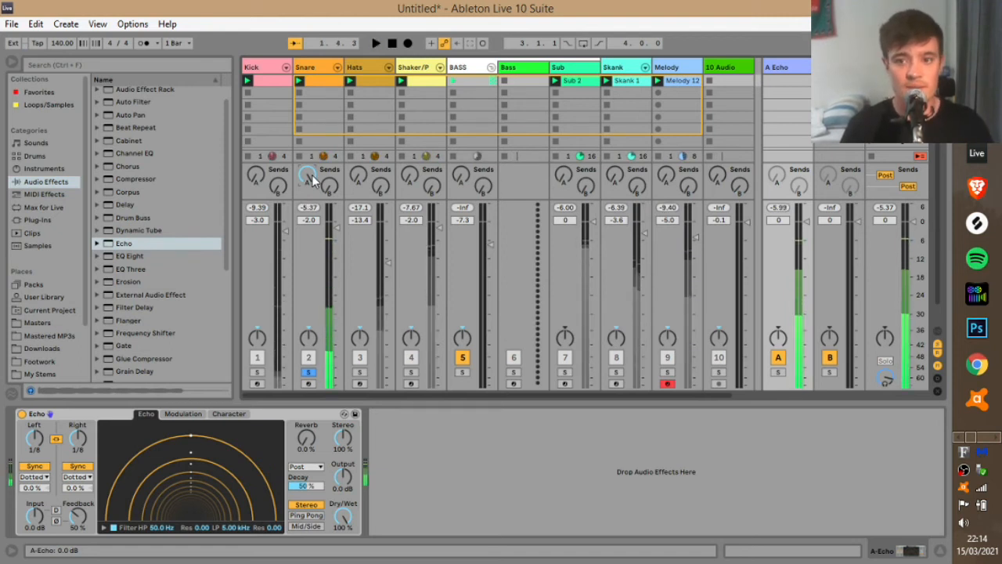
Step: Try a 1/16 delay time in Echo on the soloed snare and return the time to 1/8
drag(33, 444, 33, 455)
key(space)
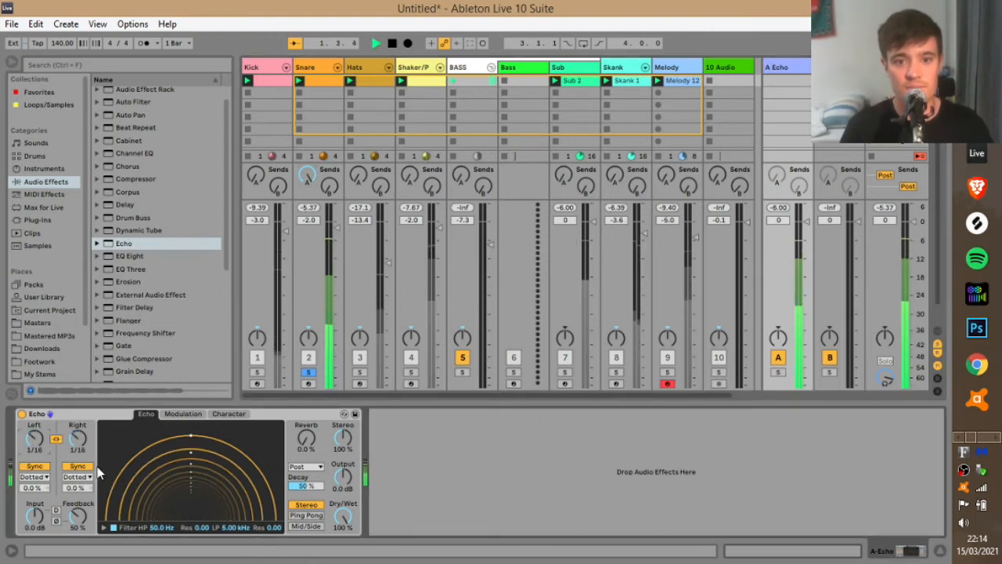
key(space)
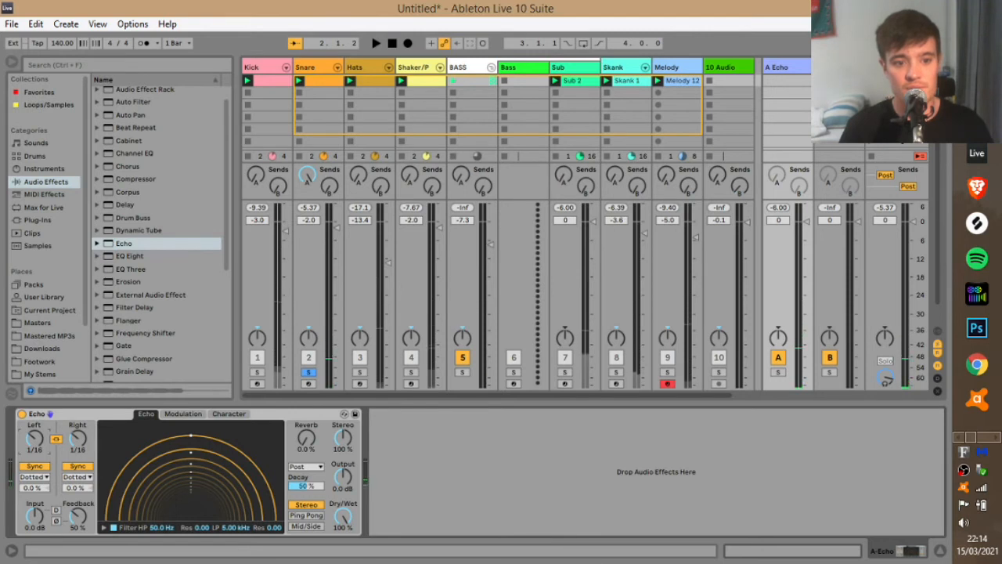
drag(35, 441, 36, 433)
Step: Switch Echo's synced delay mode to Notes and listen to the snare echo
click(43, 478)
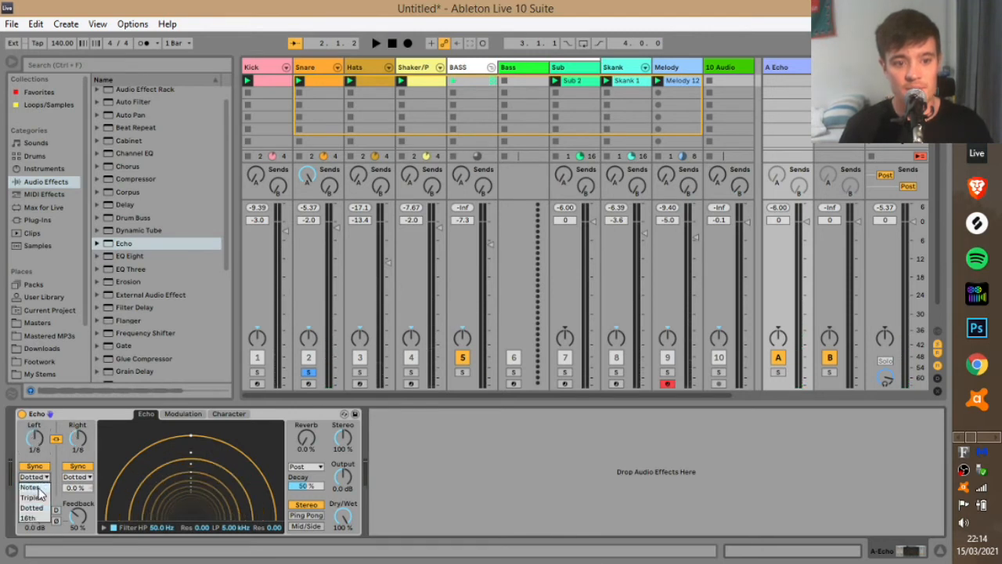
click(36, 487)
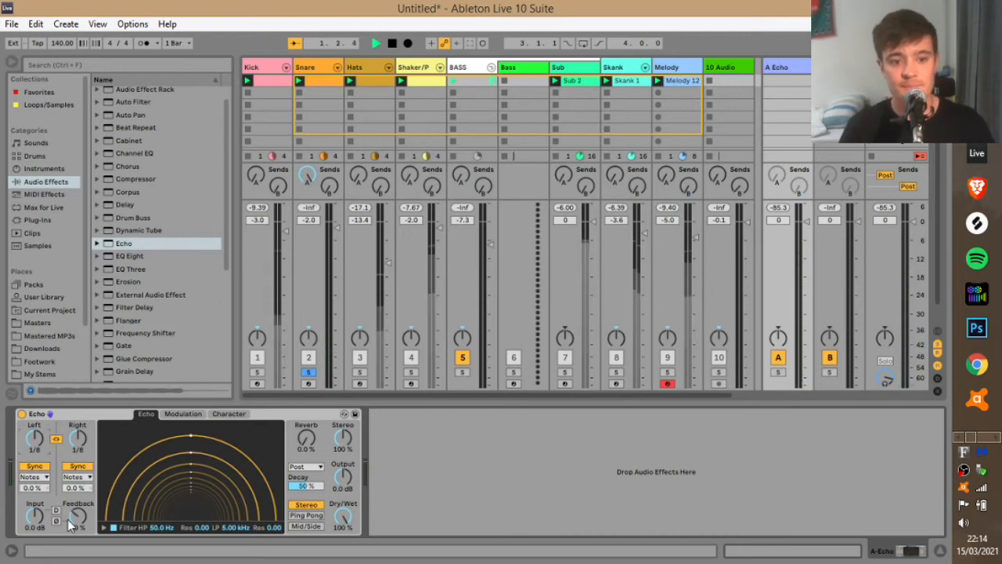
key(space)
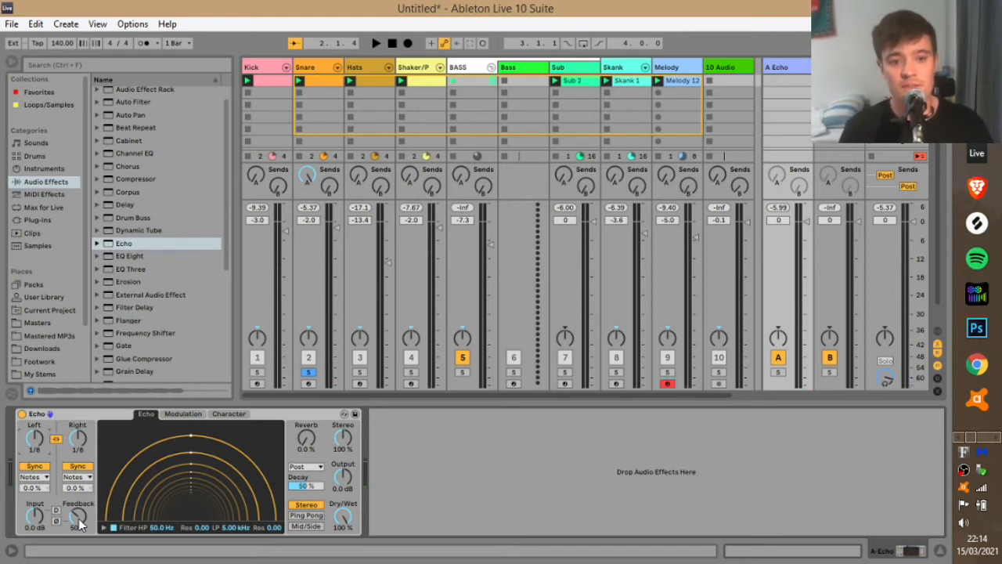
Step: Try Echo's feedback at 18 % and at 102 % while listening to the soloed snare
key(space)
drag(77, 516, 78, 557)
key(space)
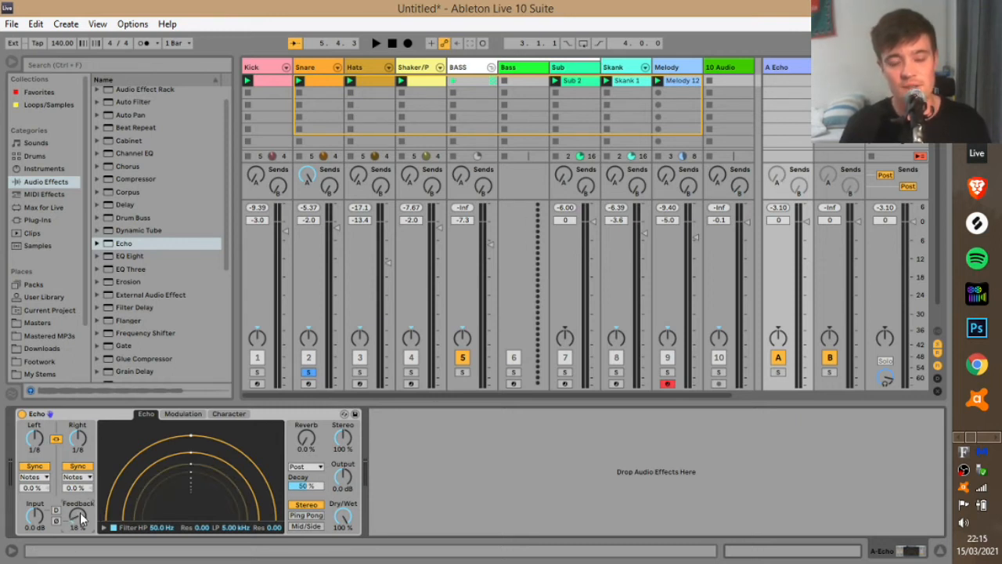
drag(80, 512, 79, 462)
key(space)
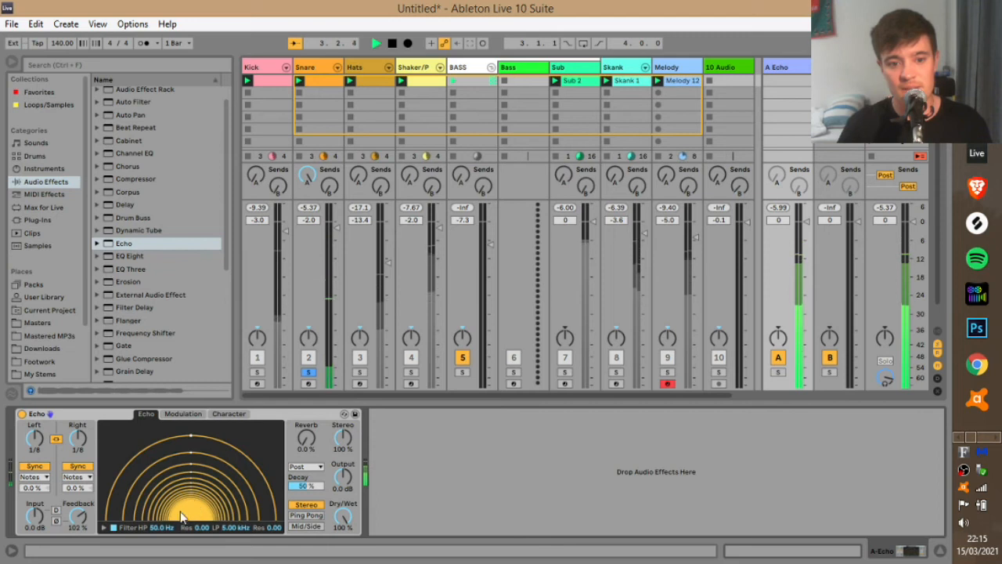
Step: Set Echo's feedback to 0.0 % and play the soloed snare again
drag(79, 517, 79, 548)
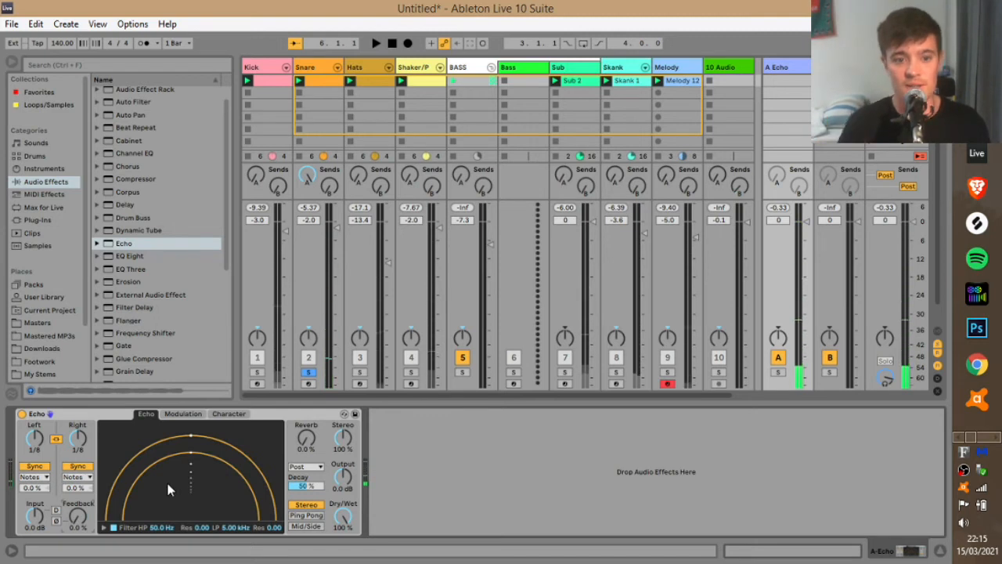
drag(80, 526, 80, 548)
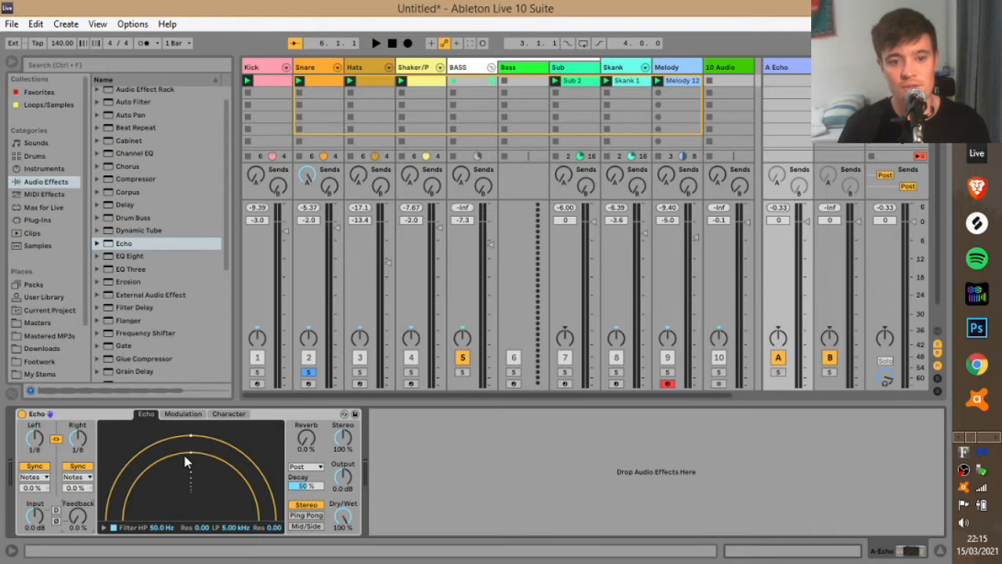
key(space)
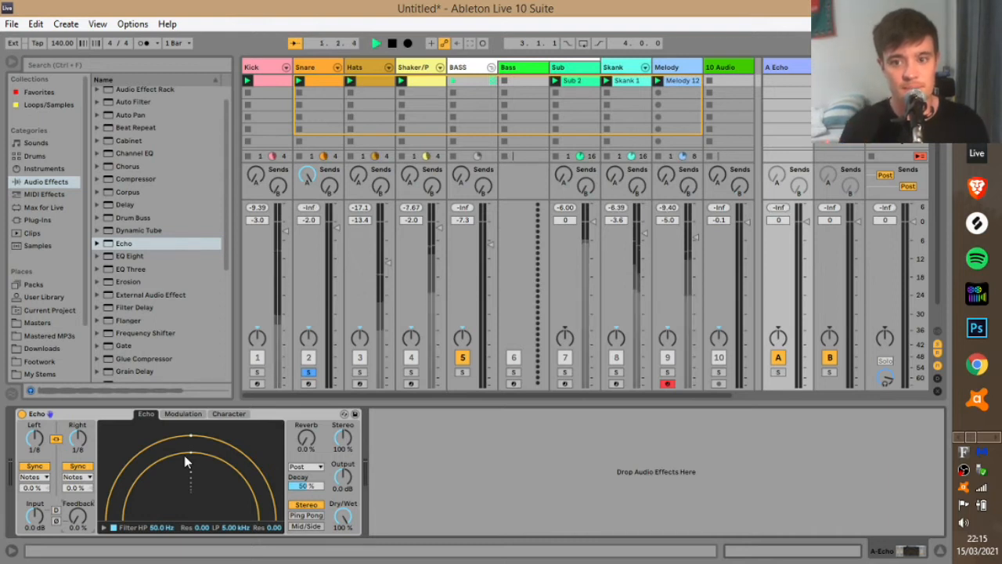
key(space)
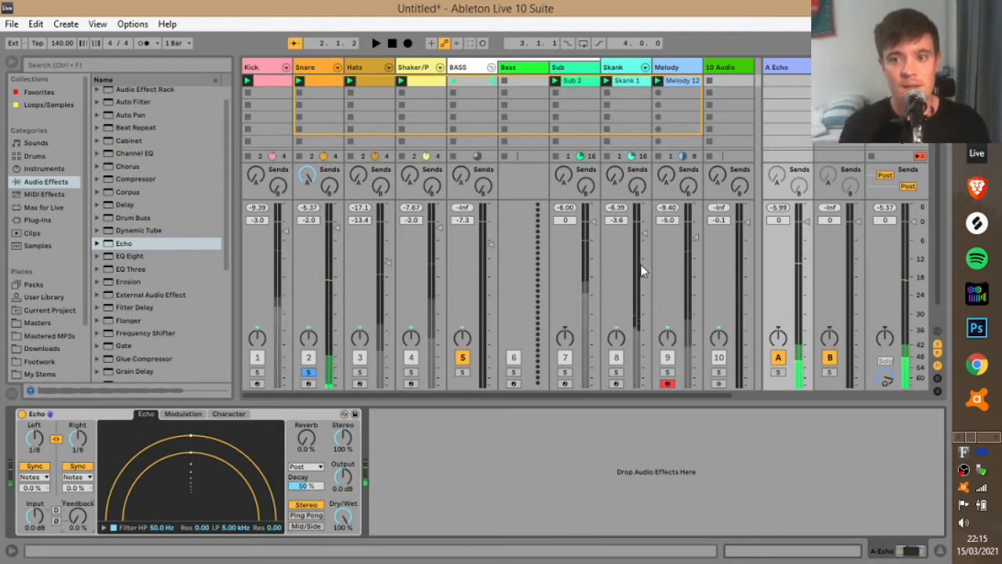
Step: Enable send A on the A Echo return track and raise it during playback so the echo feeds back into itself
right_click(779, 176)
click(796, 183)
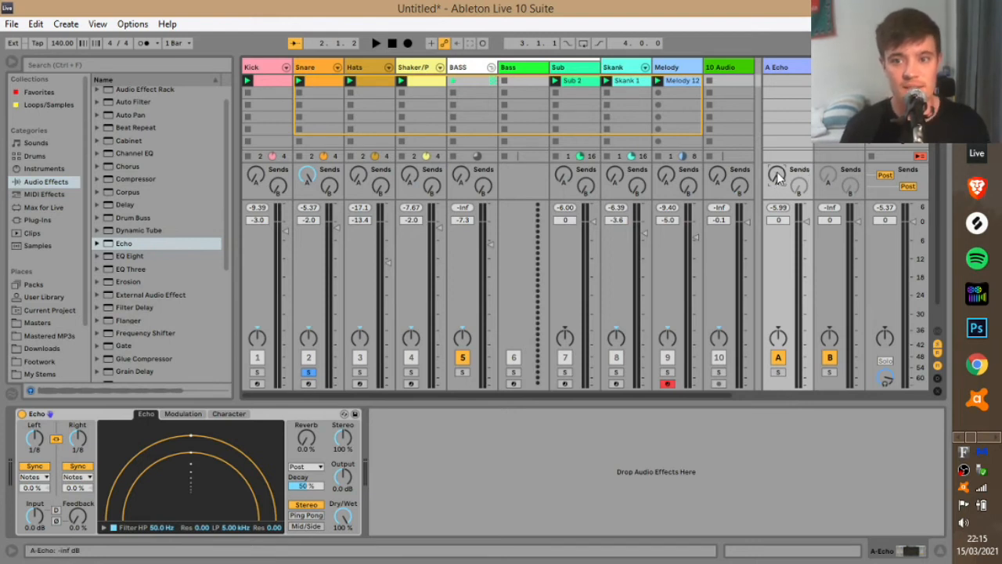
key(space)
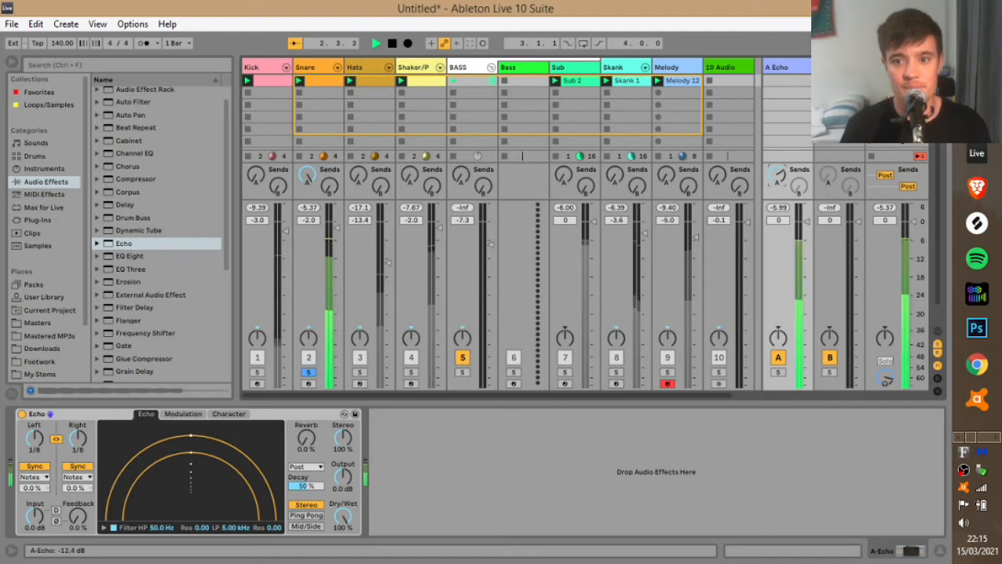
mouse_move(777, 176)
mouse_down()
mouse_move(777, 161)
mouse_move(777, 172)
mouse_up()
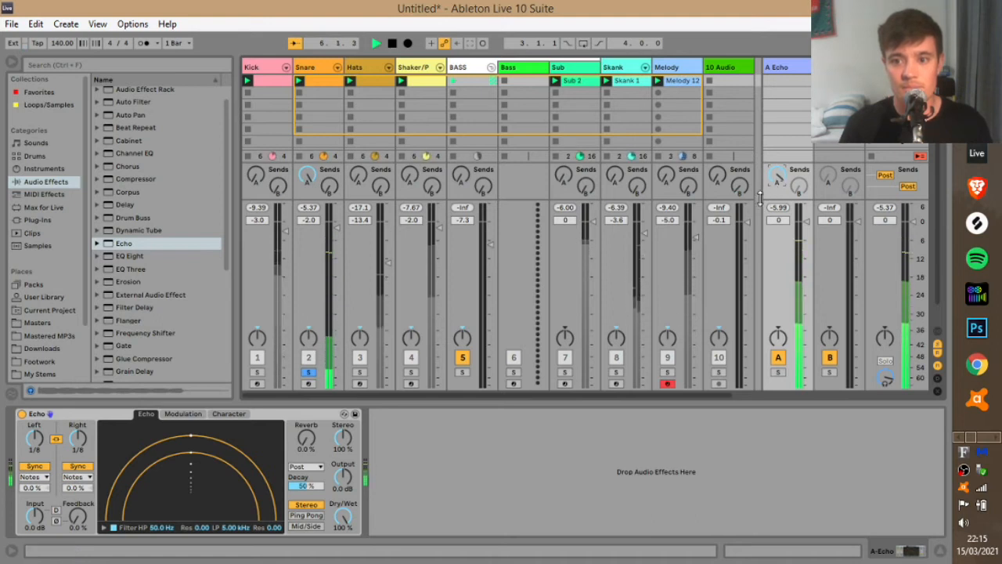
key(space)
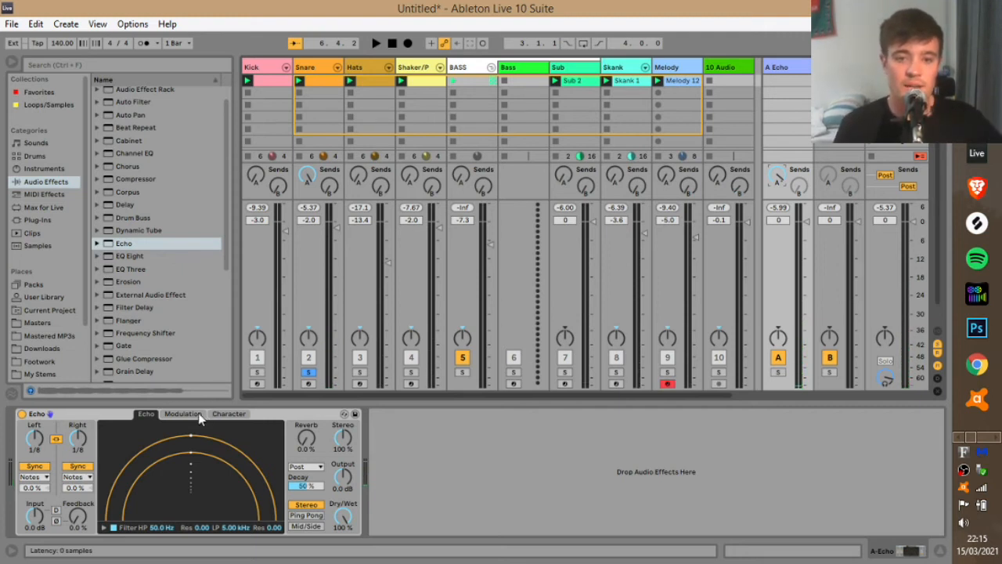
Step: Unsolo the Snare, play the full track, and set Snare to -1.0, Shaker/P to -8.0, Hats to -10.4 and BASS to -5.3 dB
click(308, 373)
key(space)
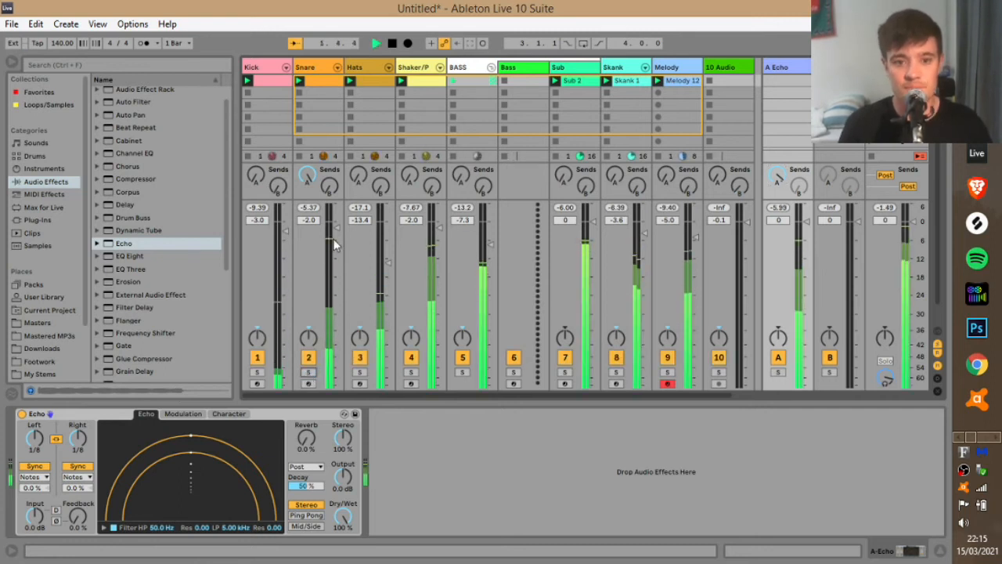
drag(333, 245, 339, 227)
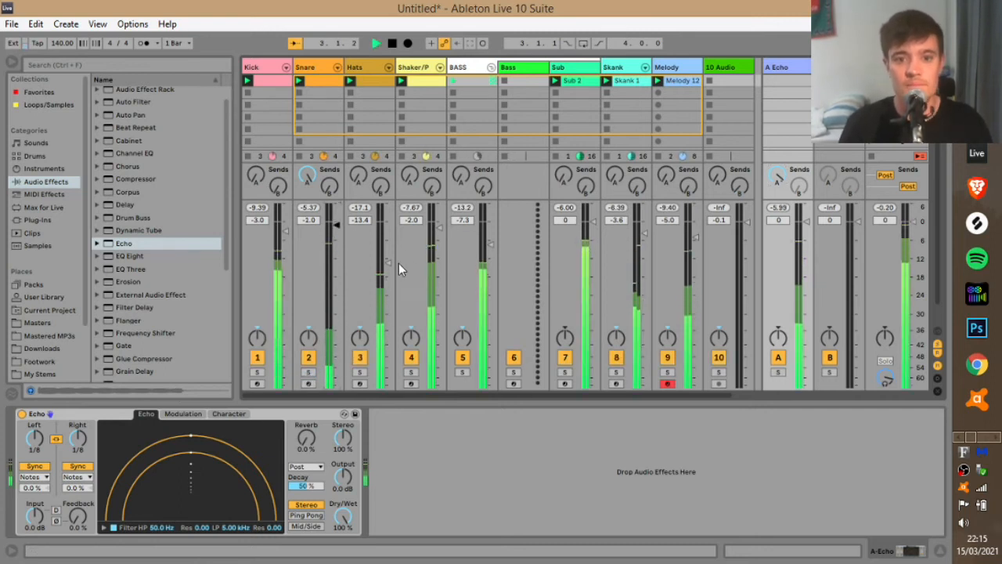
drag(438, 225, 421, 250)
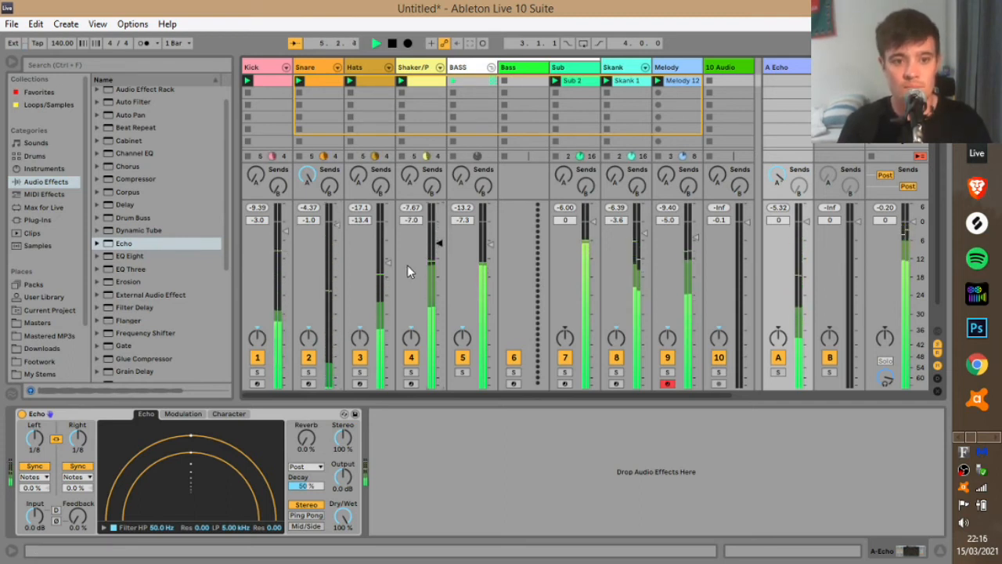
mouse_move(386, 265)
mouse_down()
mouse_move(390, 255)
mouse_move(427, 254)
mouse_up()
drag(497, 245, 491, 244)
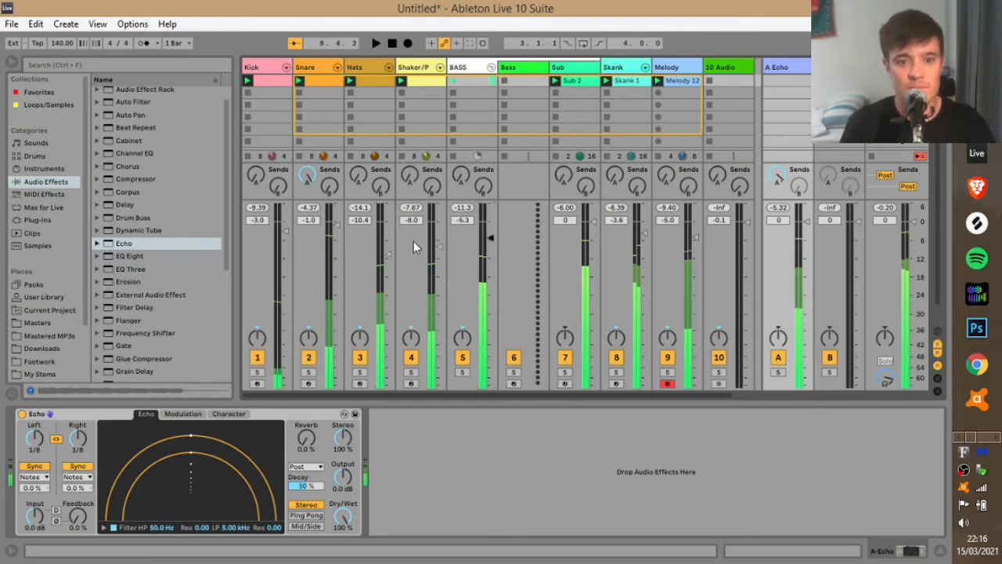
click(314, 69)
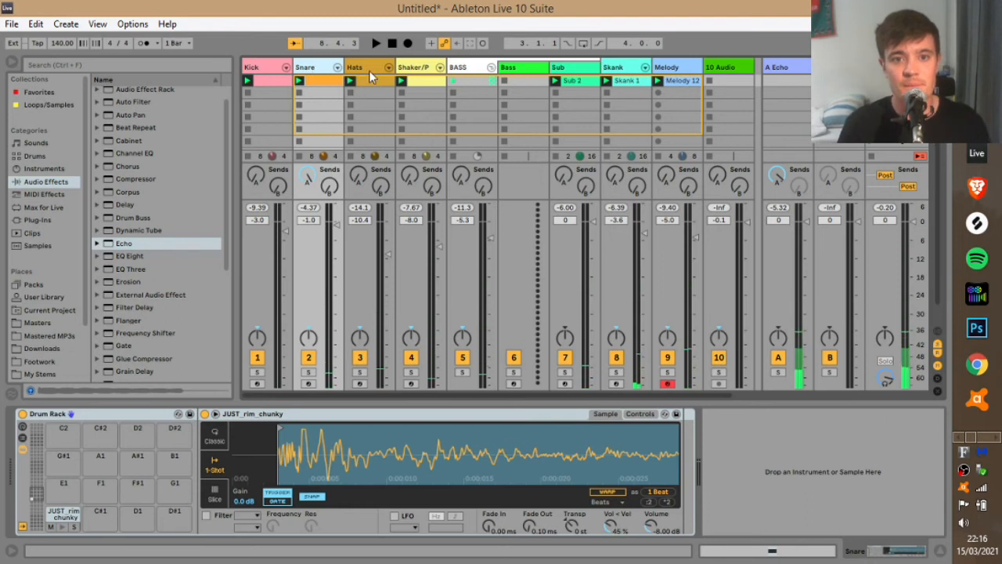
click(789, 67)
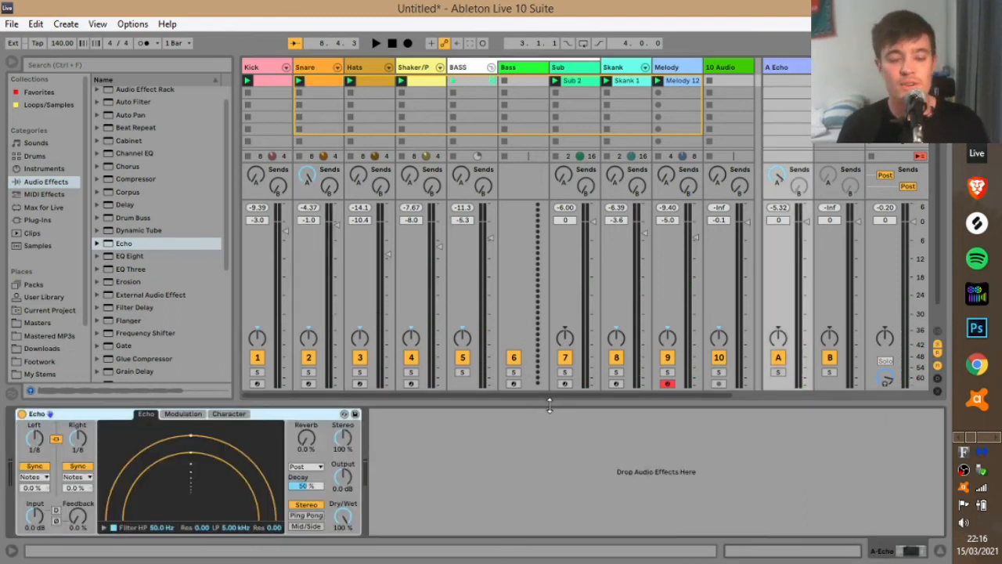
click(180, 415)
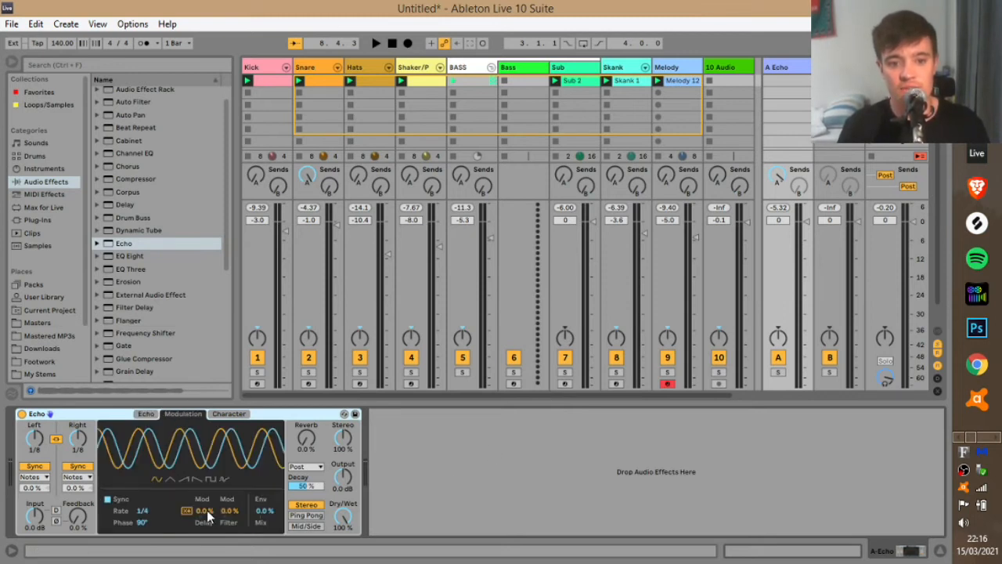
Step: Solo the Snare track and audition Echo's filter modulation during playback, raising it to about 74% and returning it to 0%
click(308, 372)
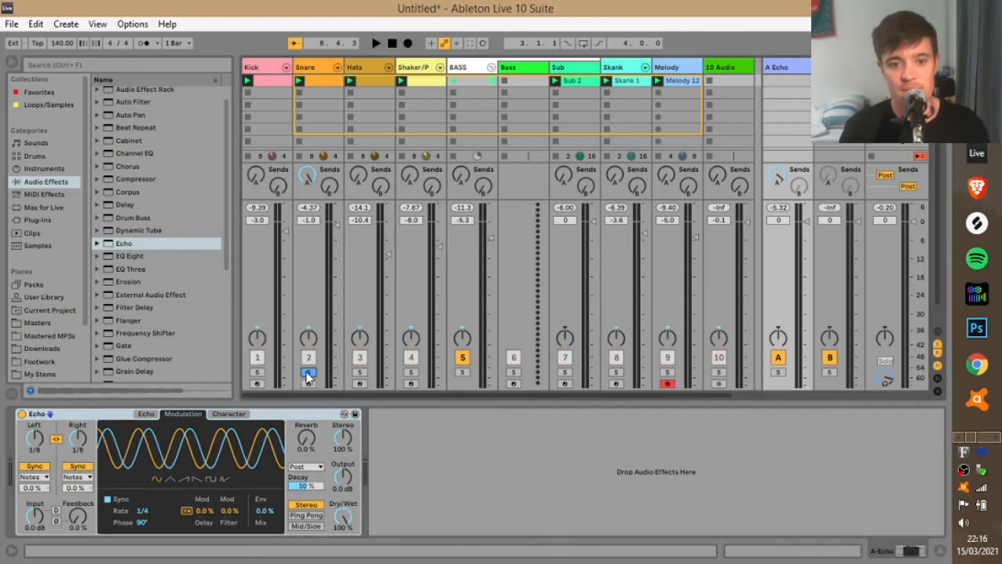
key(space)
drag(201, 514, 228, 473)
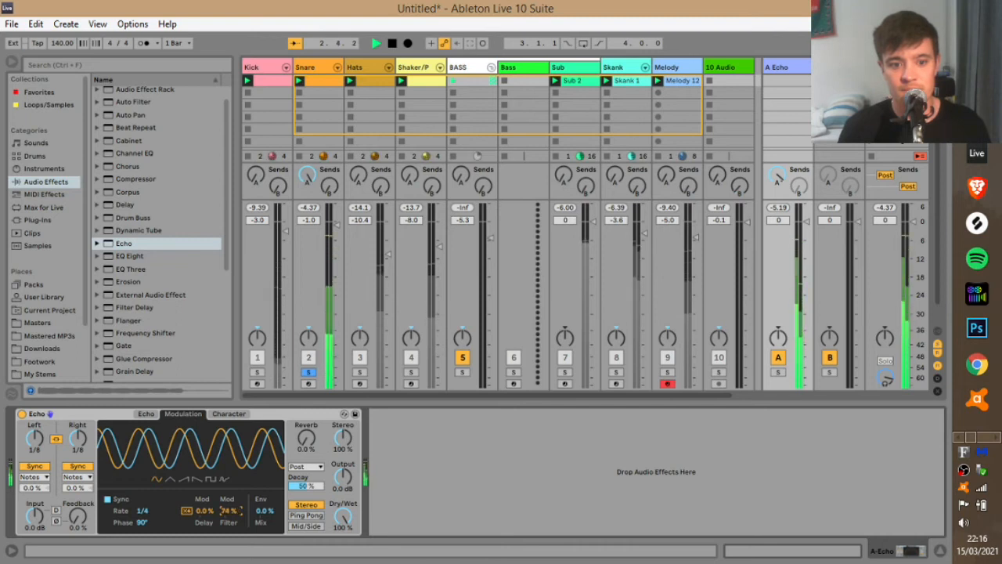
key(space)
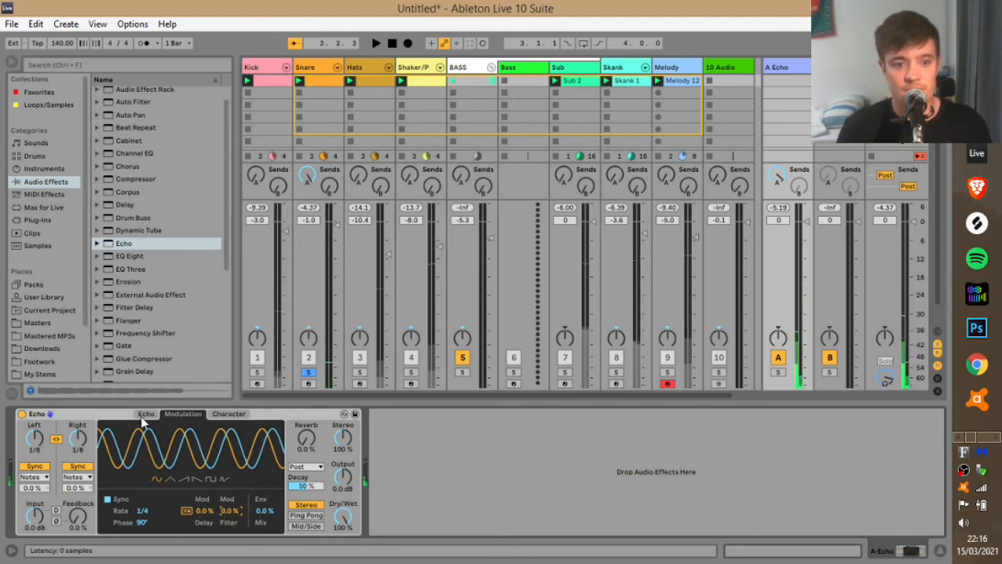
Step: Set Echo's linked left and right delay timing to Dotted and play the soloed snare to audition it
click(146, 413)
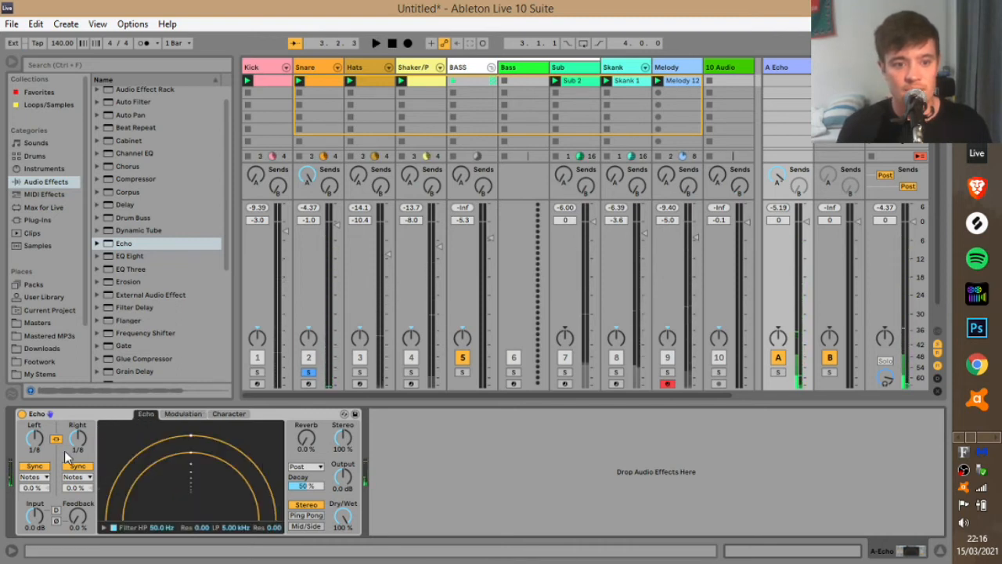
click(33, 477)
click(31, 508)
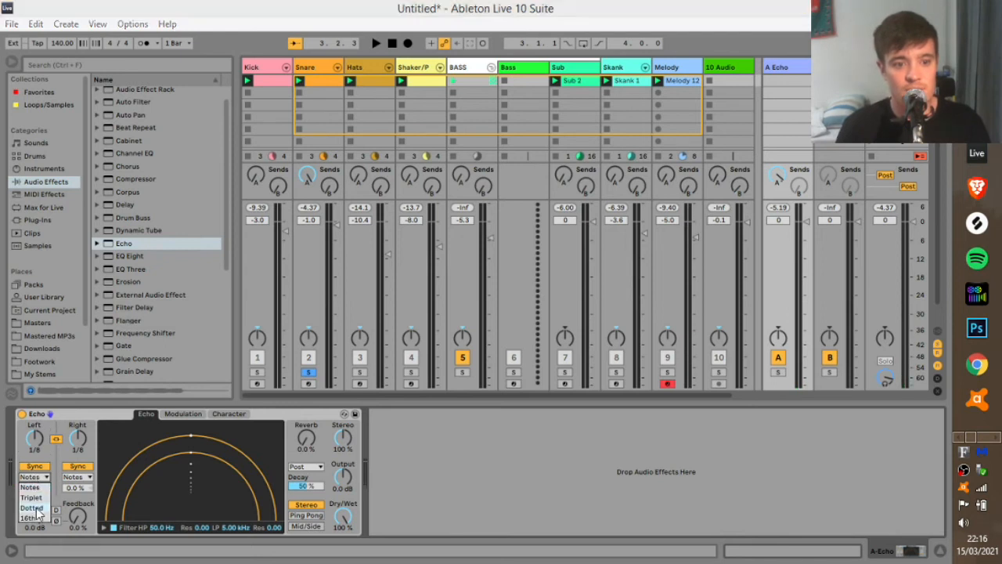
key(space)
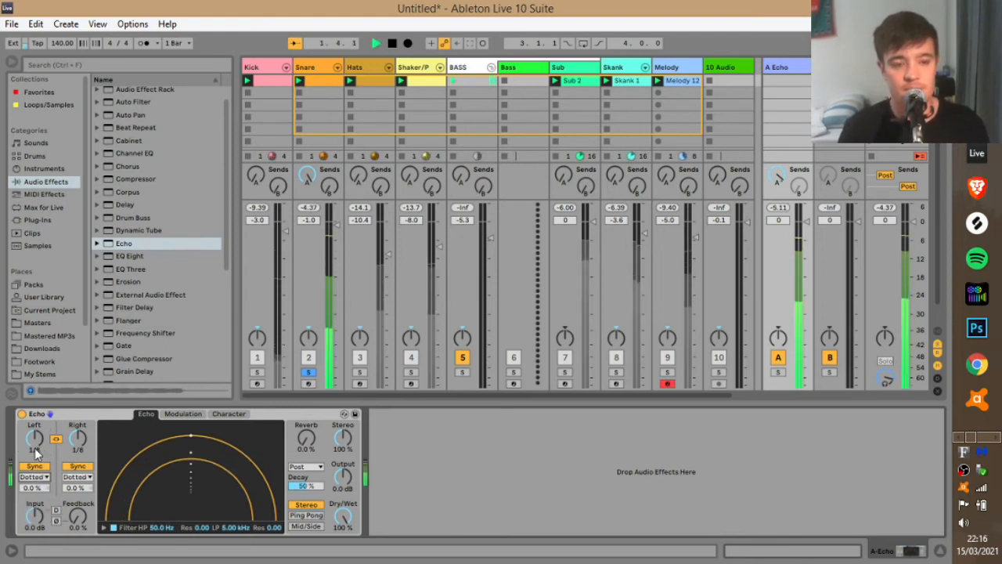
key(space)
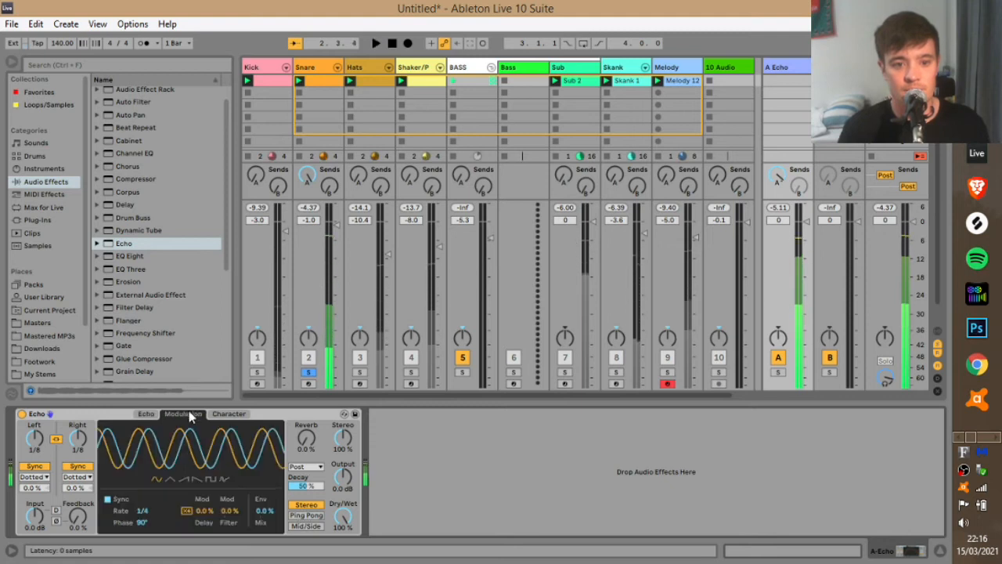
Step: Raise Echo's delay modulation to about 56% while the soloed snare plays
click(182, 413)
key(space)
drag(202, 510, 202, 479)
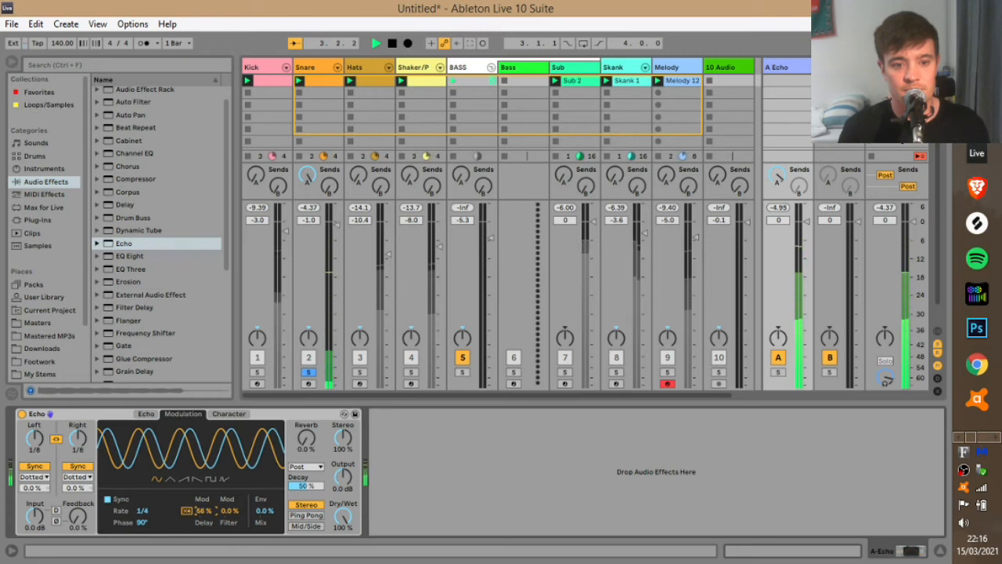
key(space)
Step: Set Echo's linked delay times to 1/16, listen to the snare through it, and unsolo the Snare track
drag(34, 439, 35, 448)
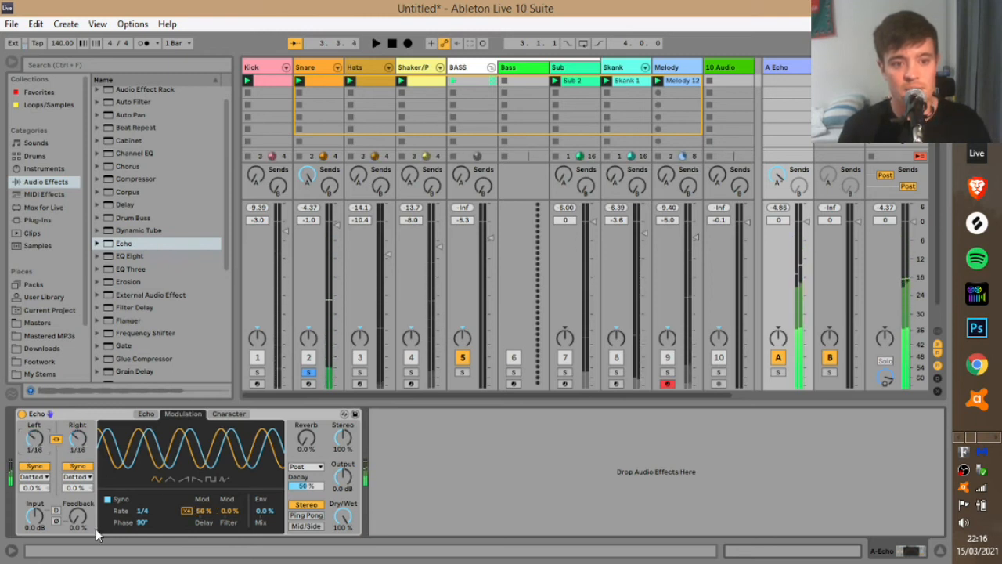
key(space)
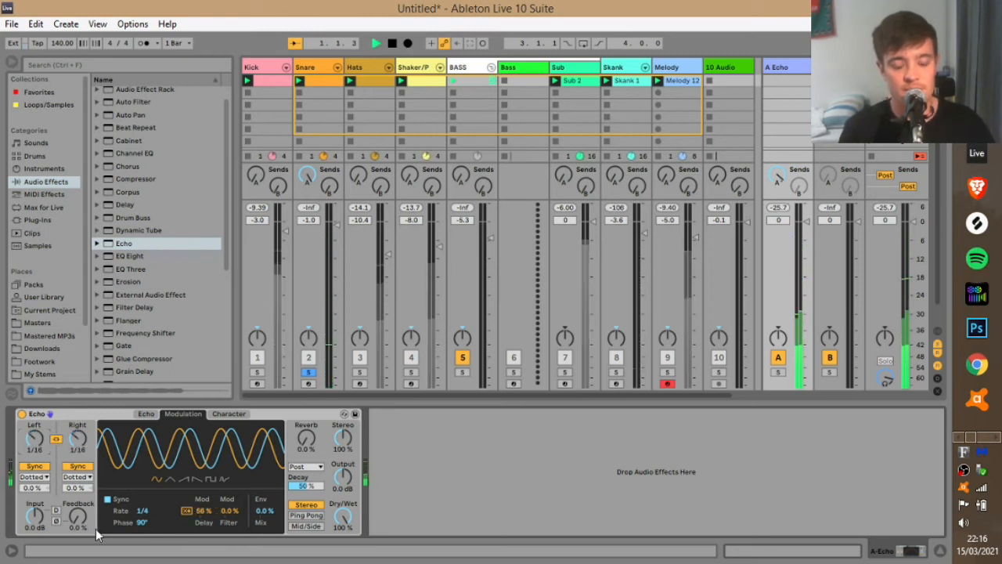
click(309, 371)
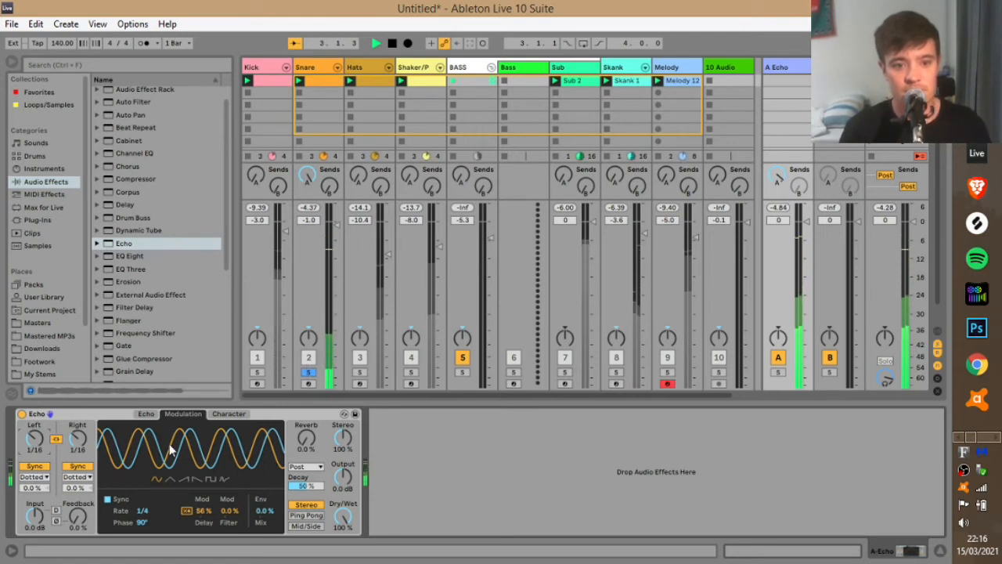
key(space)
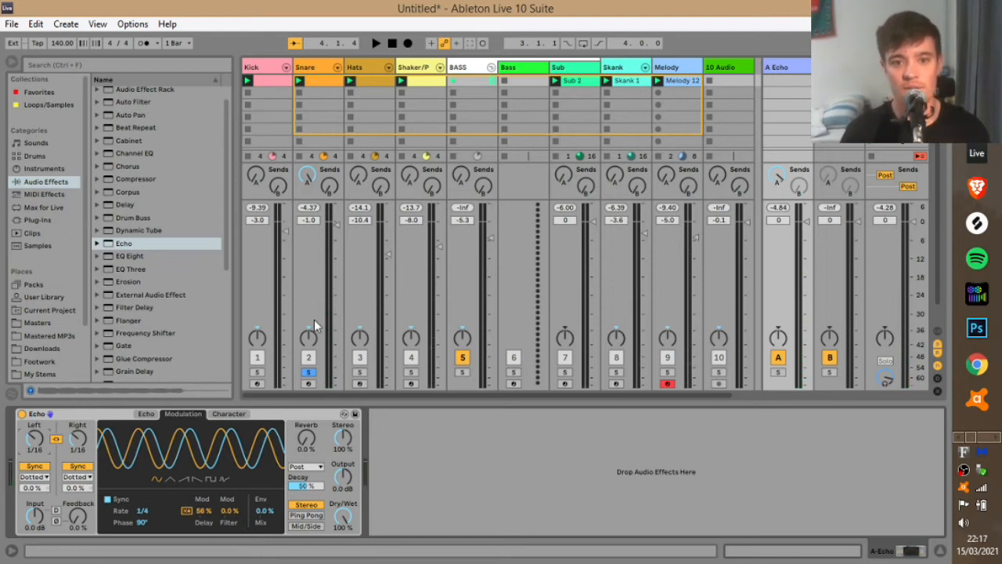
click(306, 373)
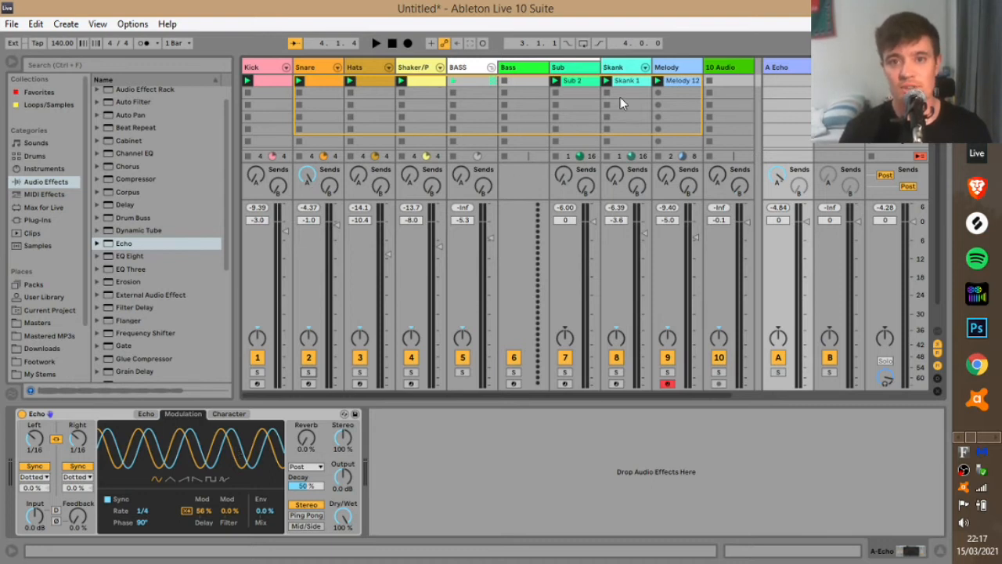
Step: Turn the Snare's Echo send down to -inf dB and audition the Skank's Echo send during playback, returning it to -inf dB
click(625, 68)
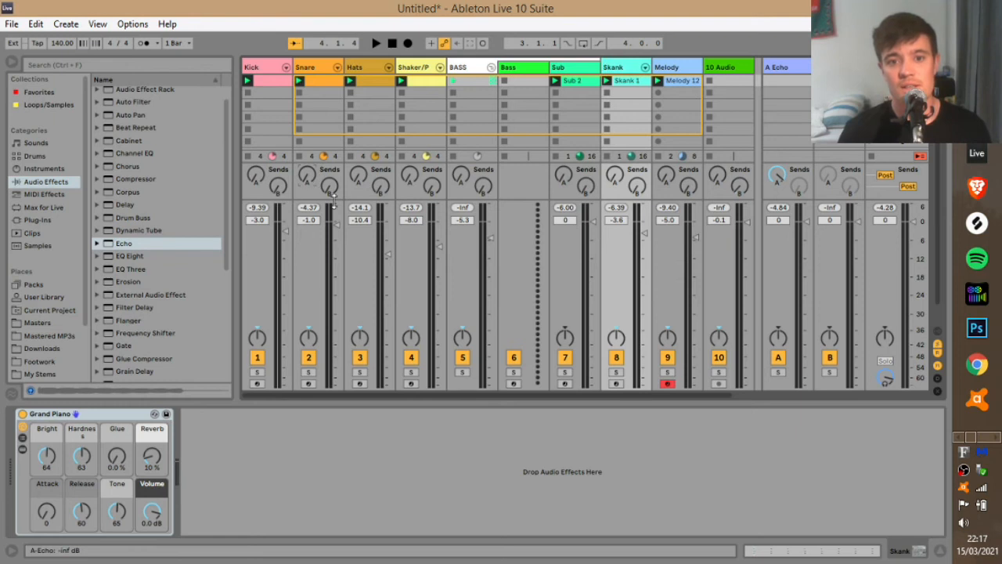
key(space)
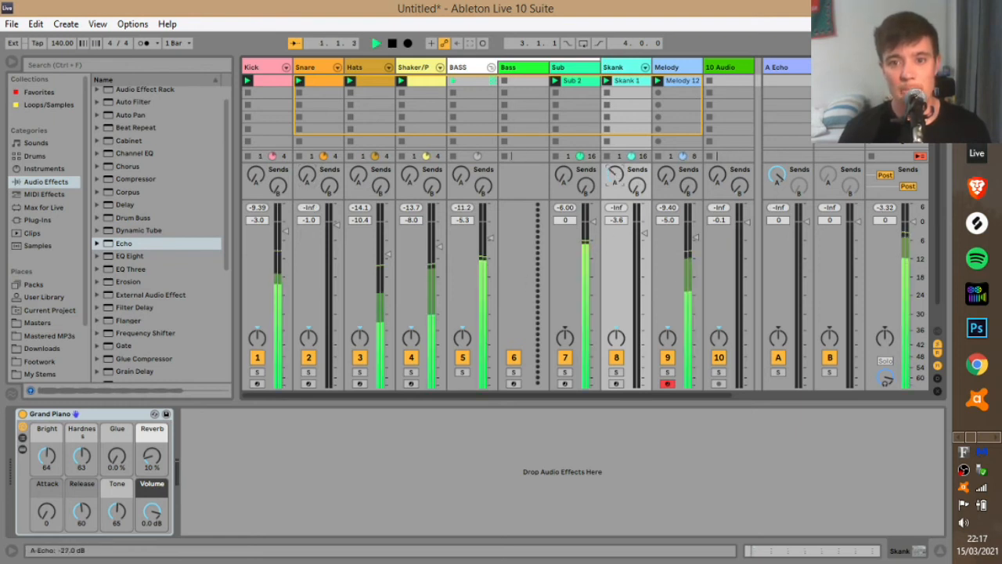
drag(616, 176, 616, 227)
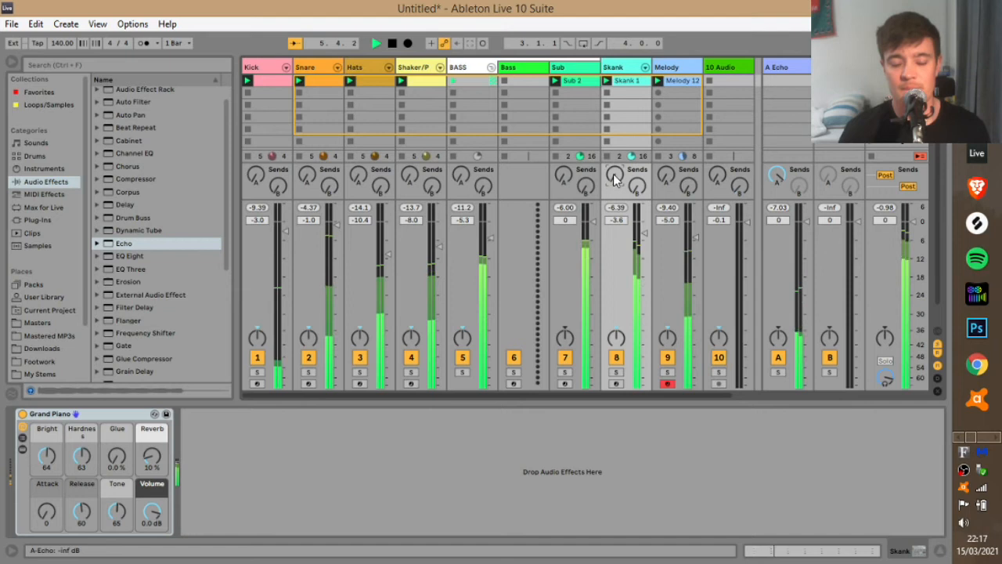
key(space)
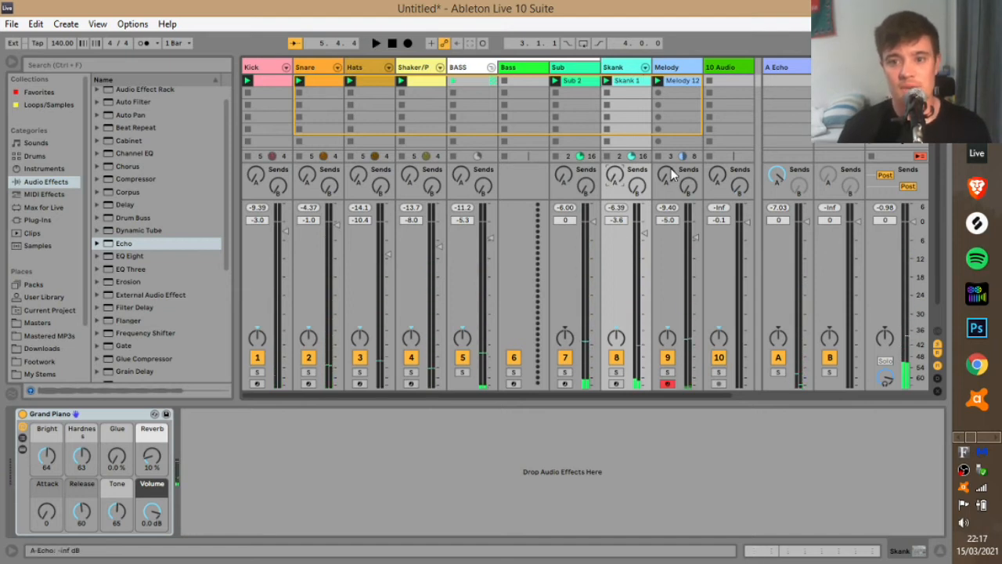
Step: Try the Melody track's Echo send at 0.0 dB during playback and return it to -inf dB
key(space)
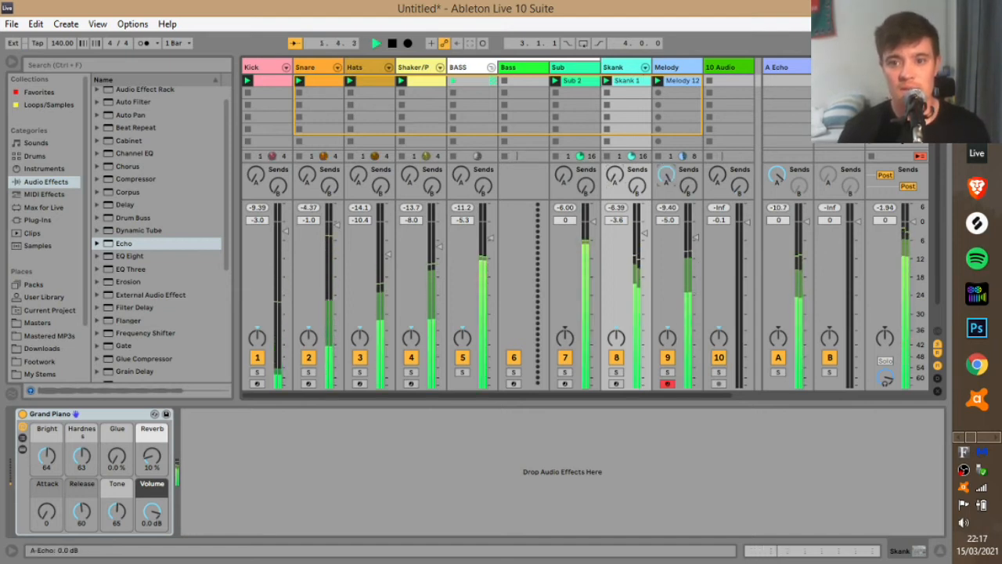
key(space)
drag(667, 177, 667, 282)
key(space)
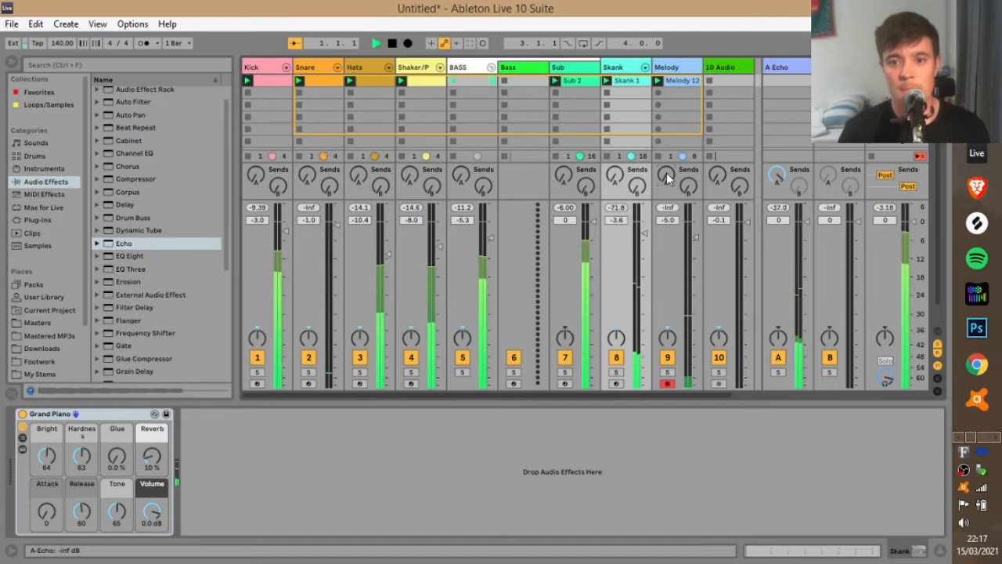
key(space)
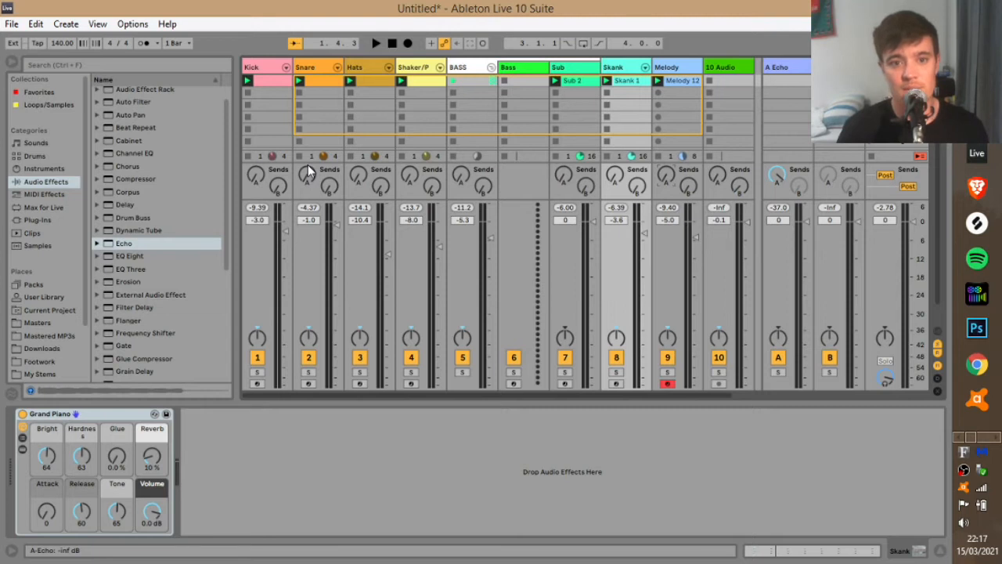
Step: Play the set and momentarily raise the Skank's Echo send to audition echo throws, ending at -inf dB
key(space)
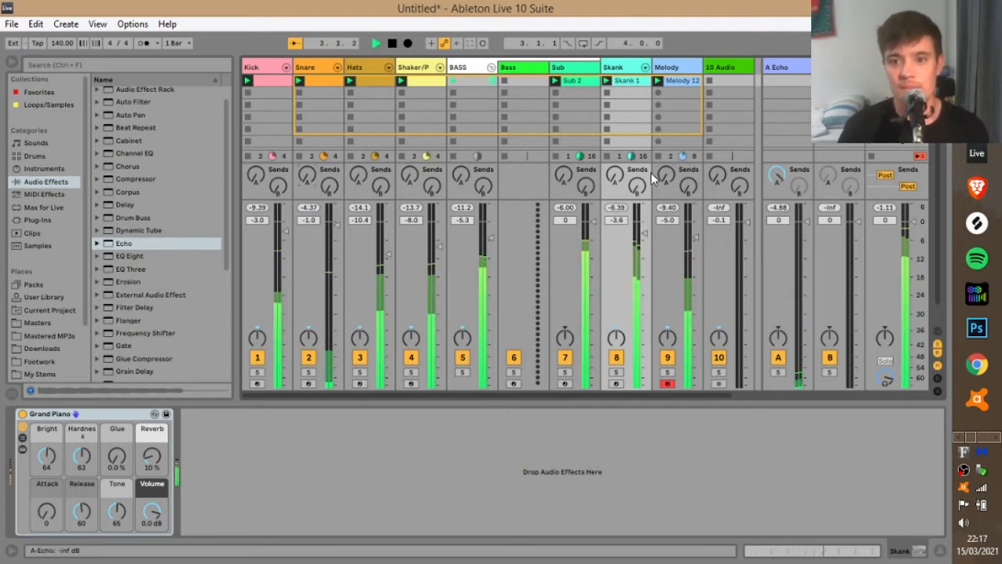
mouse_move(615, 178)
mouse_down()
mouse_move(615, 118)
mouse_move(615, 178)
mouse_up()
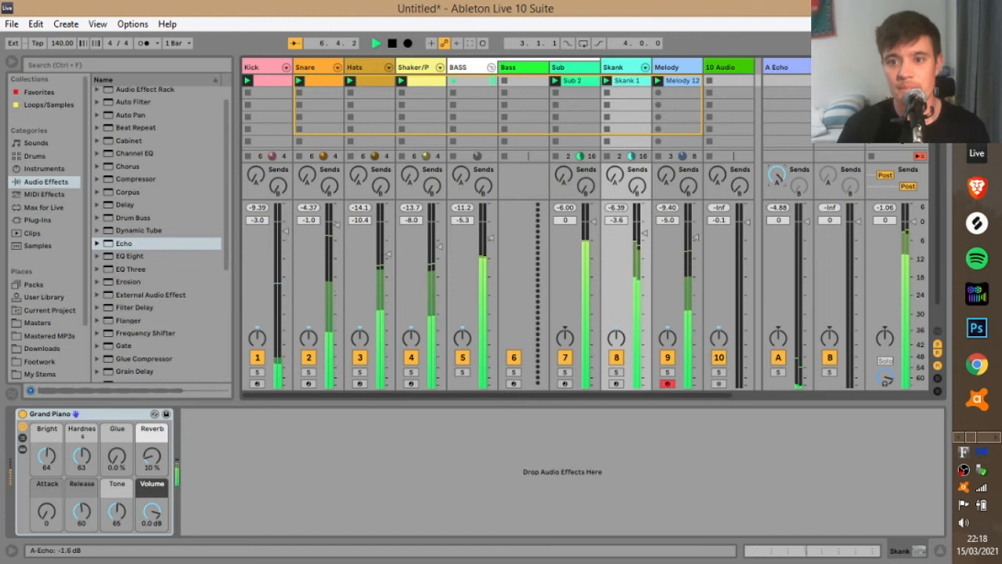
mouse_move(616, 178)
mouse_down()
mouse_move(616, 87)
mouse_move(616, 176)
mouse_up()
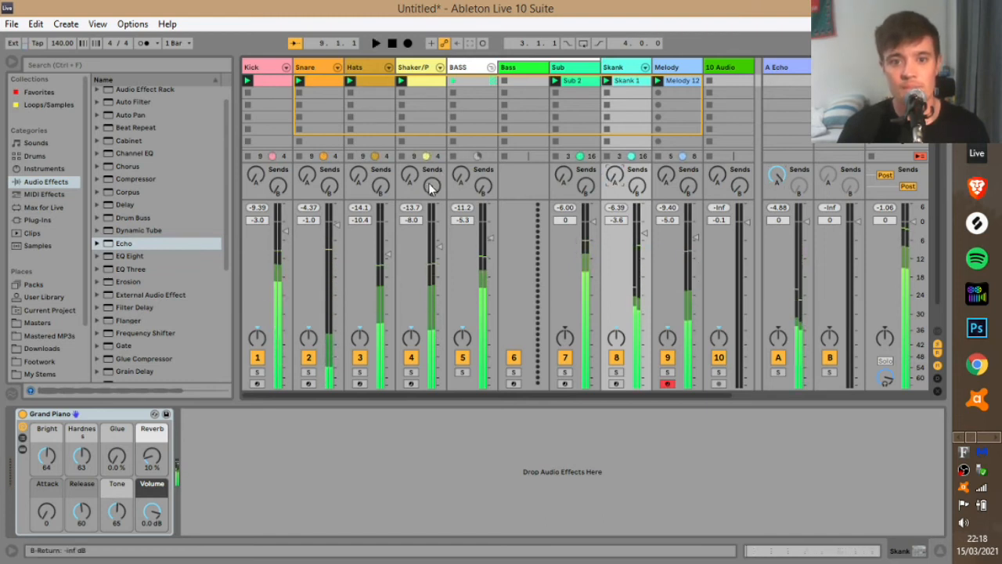
key(space)
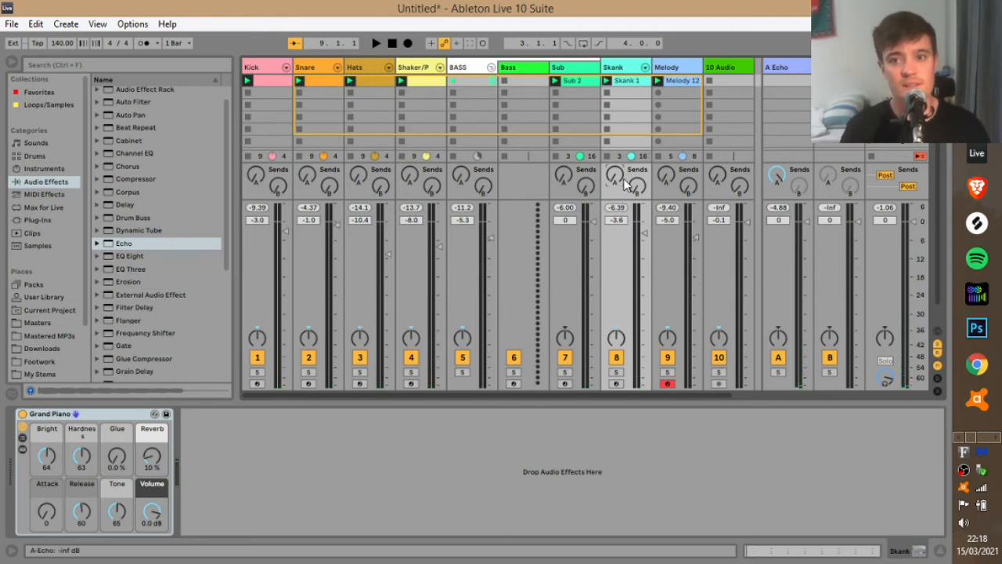
Step: Find the Reverb audio effect in the browser and load it onto return track B
click(832, 68)
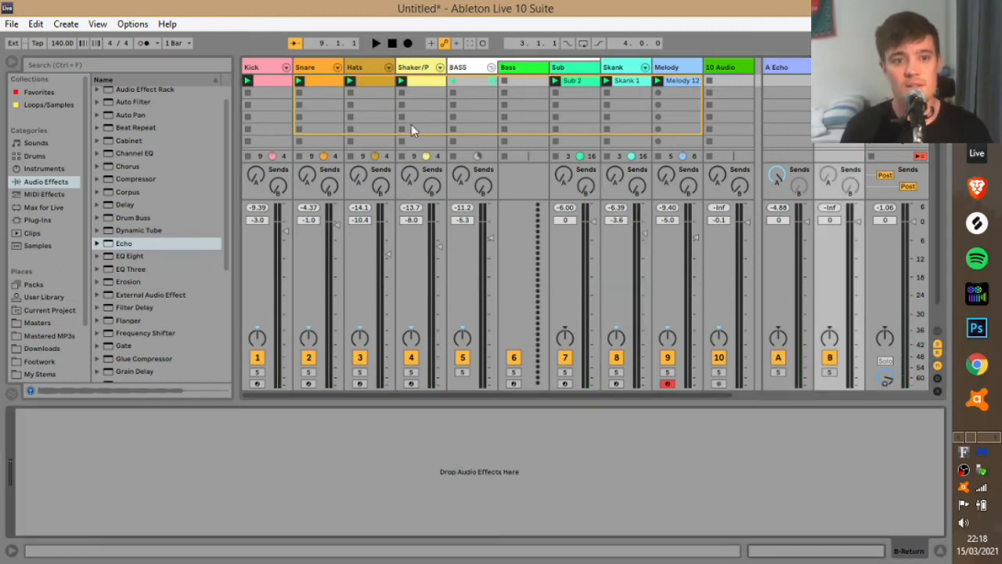
click(162, 242)
scroll(161, 240, down, 2)
scroll(151, 255, up, 3)
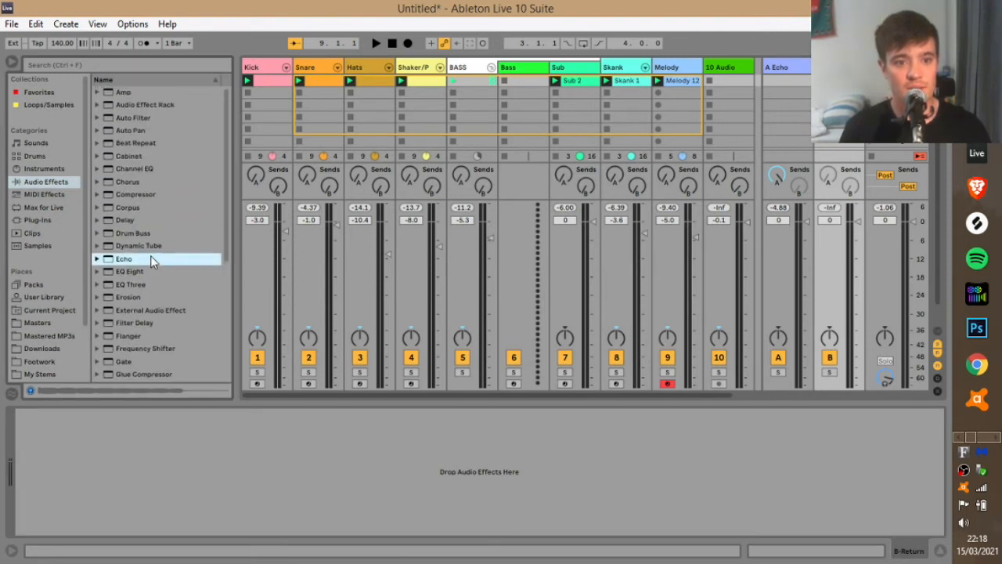
scroll(145, 247, down, 5)
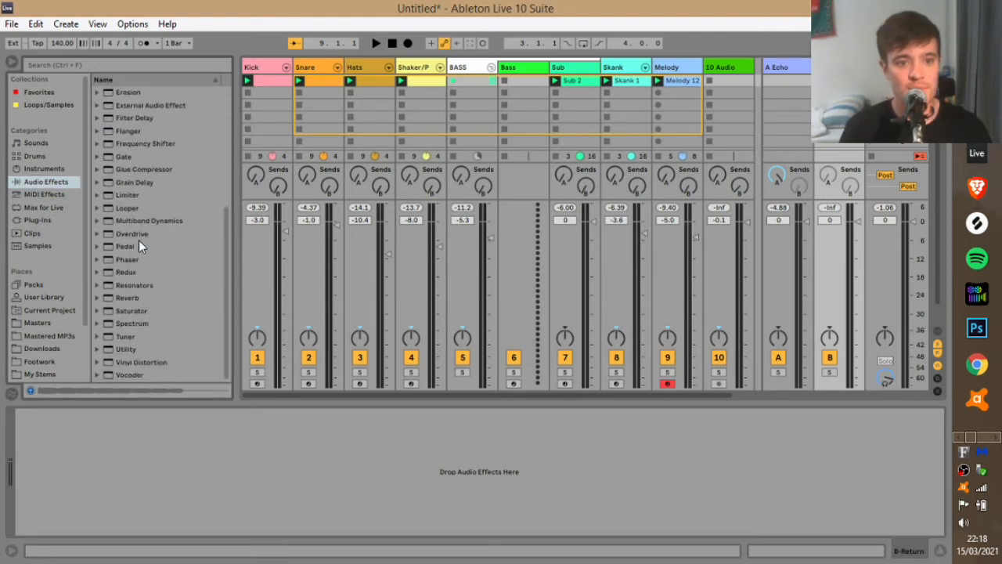
click(119, 298)
drag(119, 297, 835, 117)
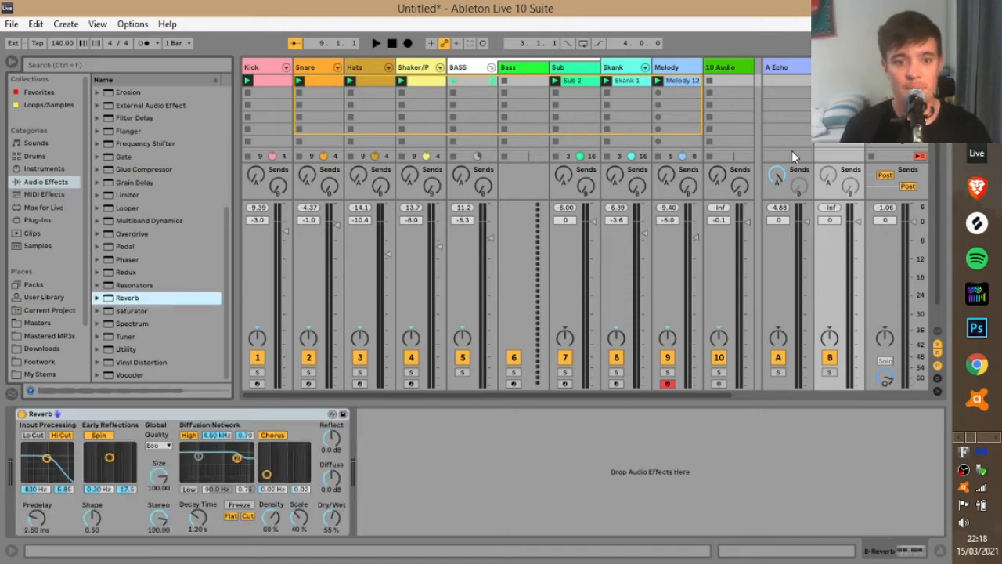
Step: Set the Snare's send to return B to 0.0 dB and the Reverb's Dry/Wet to 100% during playback
key(space)
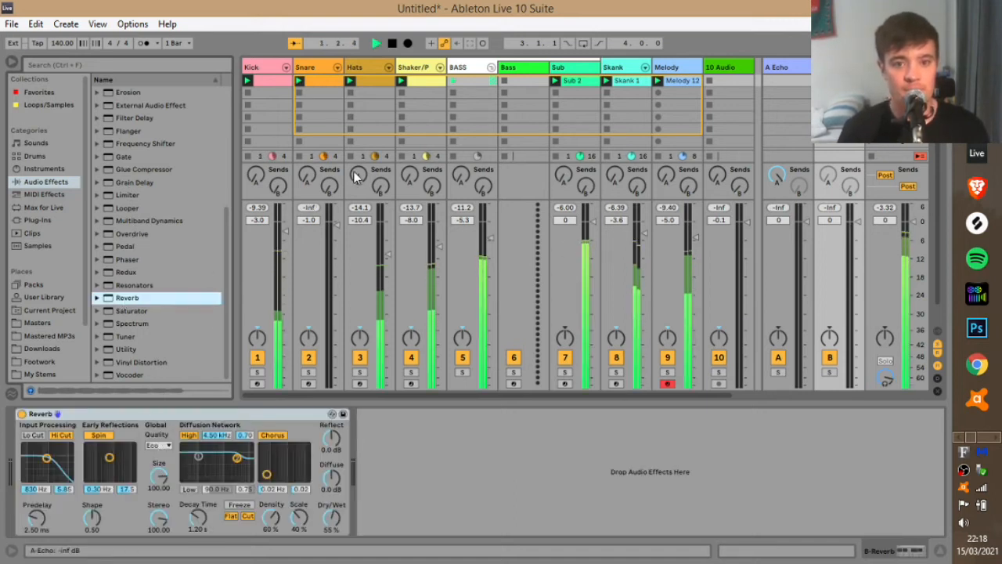
drag(334, 186, 334, 157)
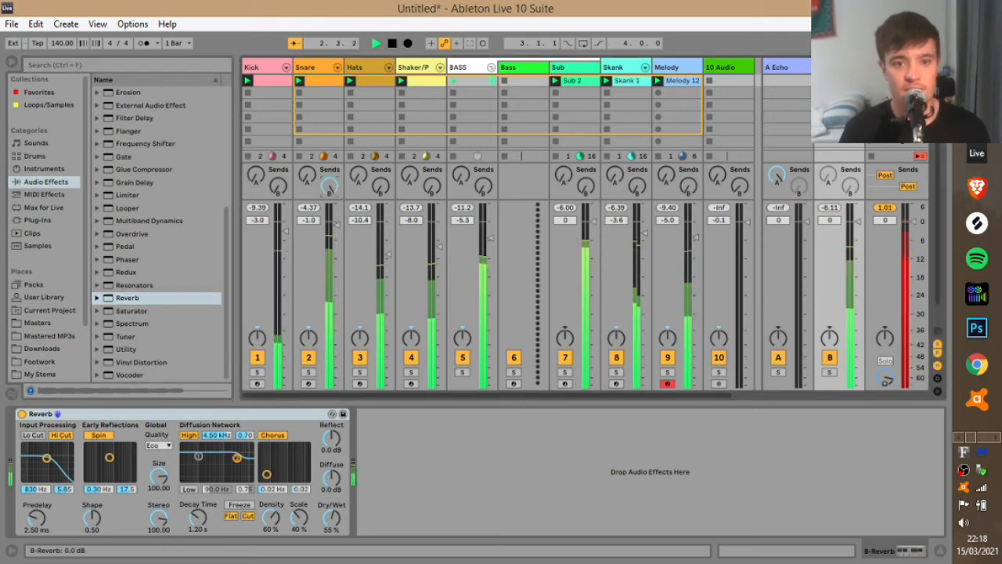
drag(329, 519, 329, 438)
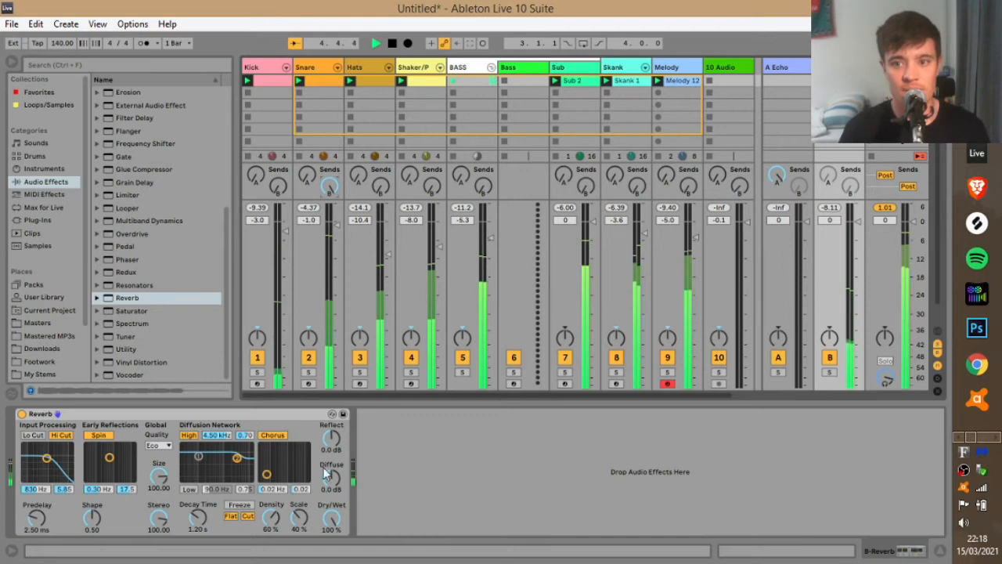
Step: Enable both the Reverb send and the Echo send on return track B
right_click(851, 187)
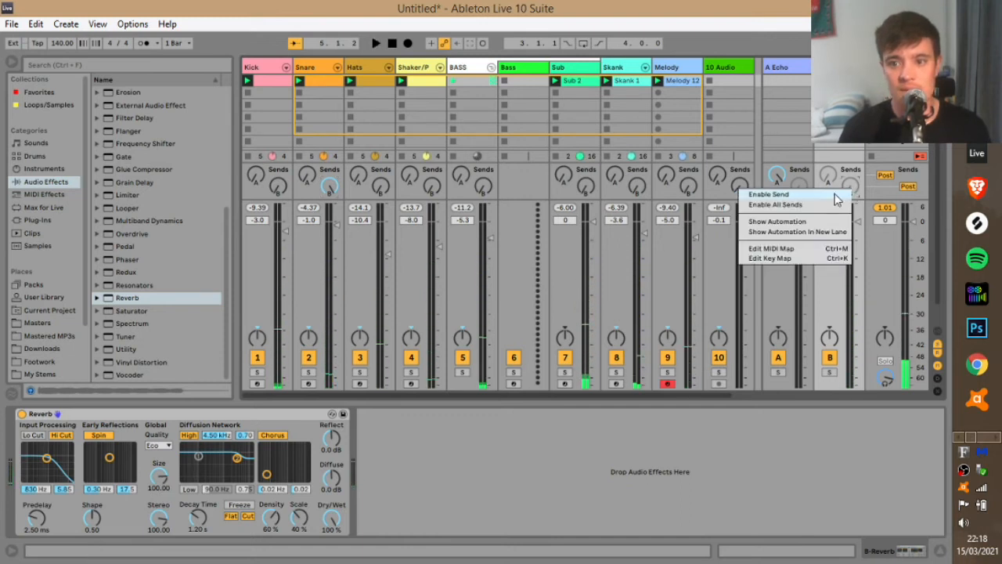
click(835, 194)
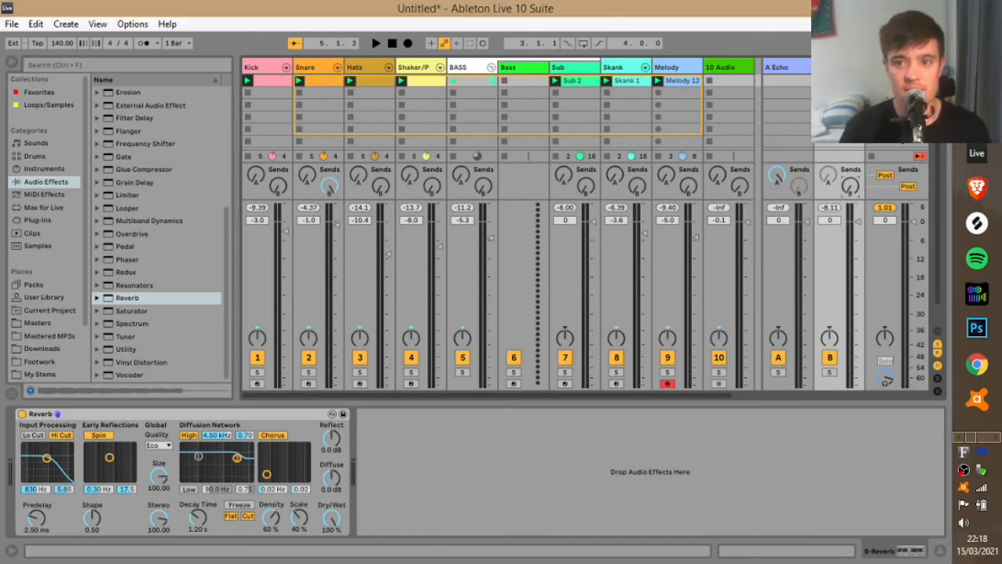
right_click(828, 174)
click(839, 181)
Step: Raise return B's Echo send partway and its Reverb send to 0.0 dB while auditioning the feedback
key(space)
drag(828, 176, 829, 153)
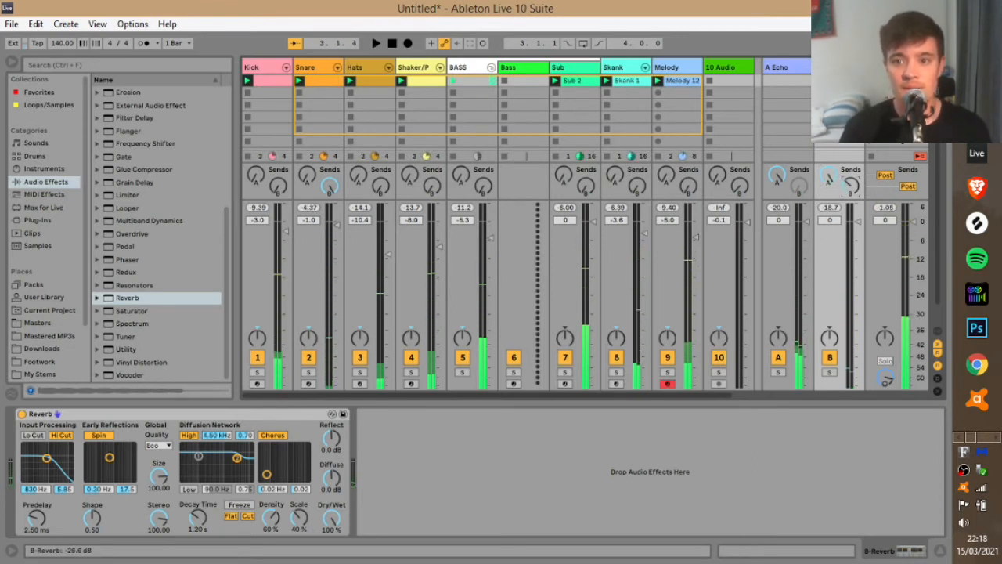
drag(851, 189, 851, 164)
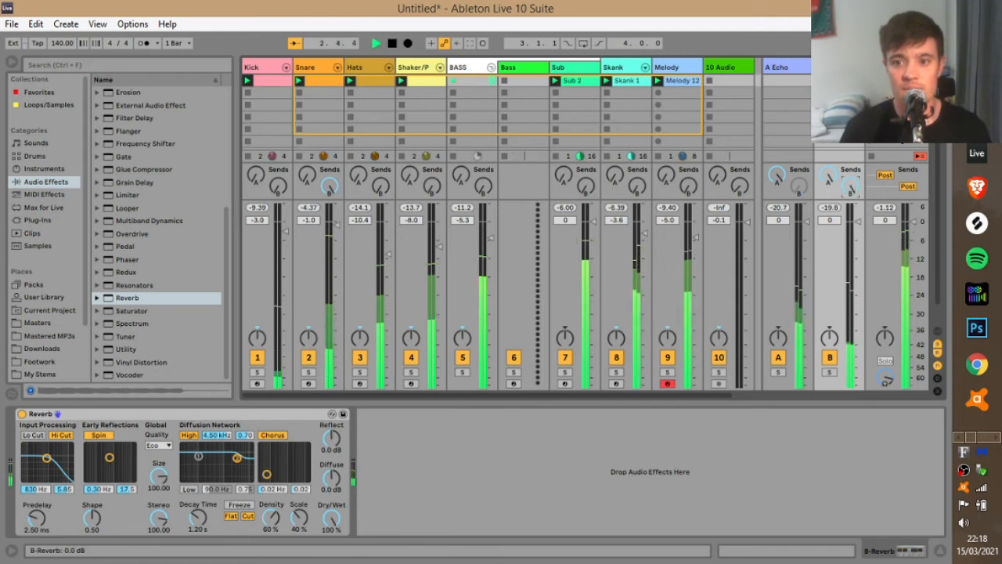
Step: Turn return B's Echo send down to -inf dB and set the Reverb's Size to 500 while auditioning the feedback
key(space)
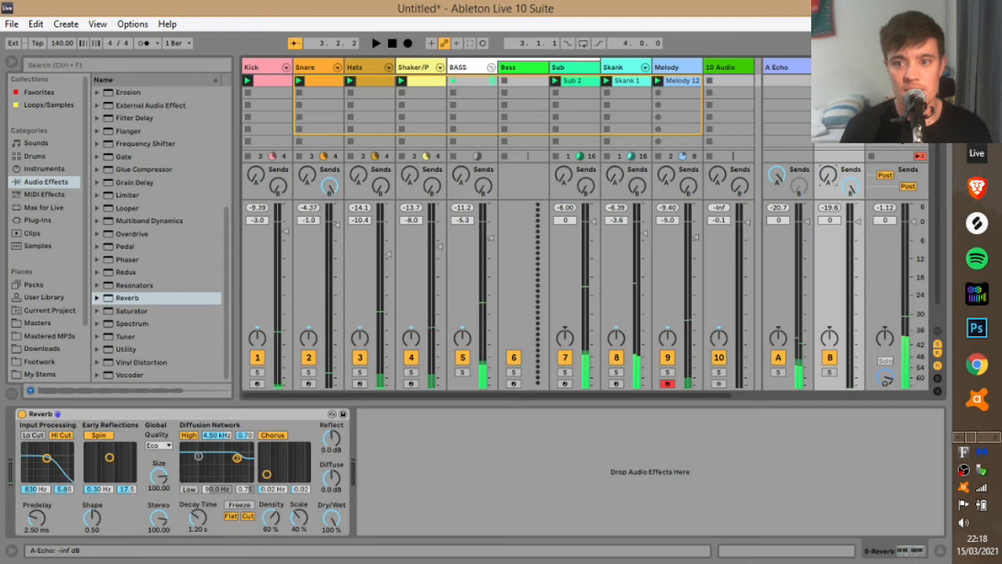
key(space)
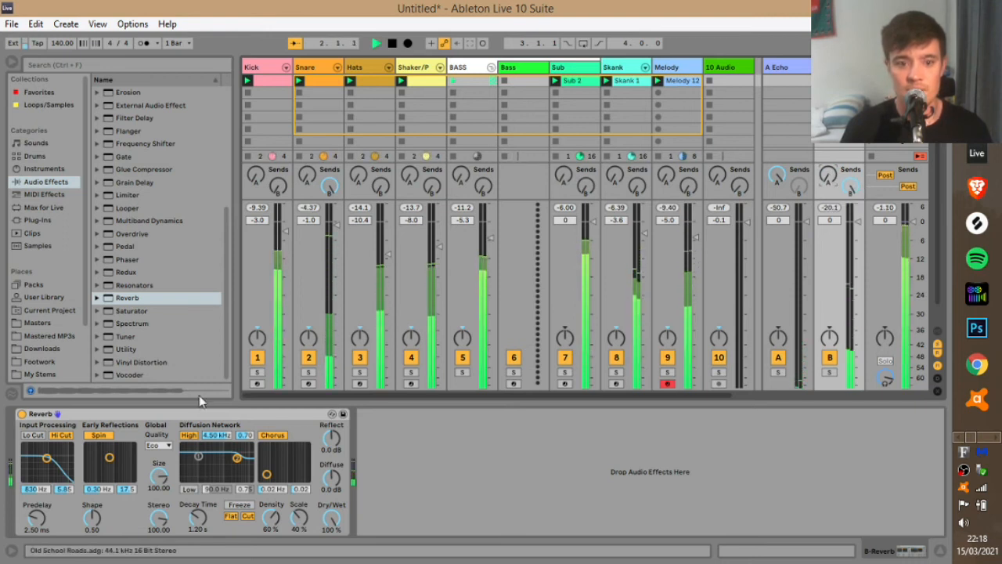
drag(161, 476, 161, 454)
key(space)
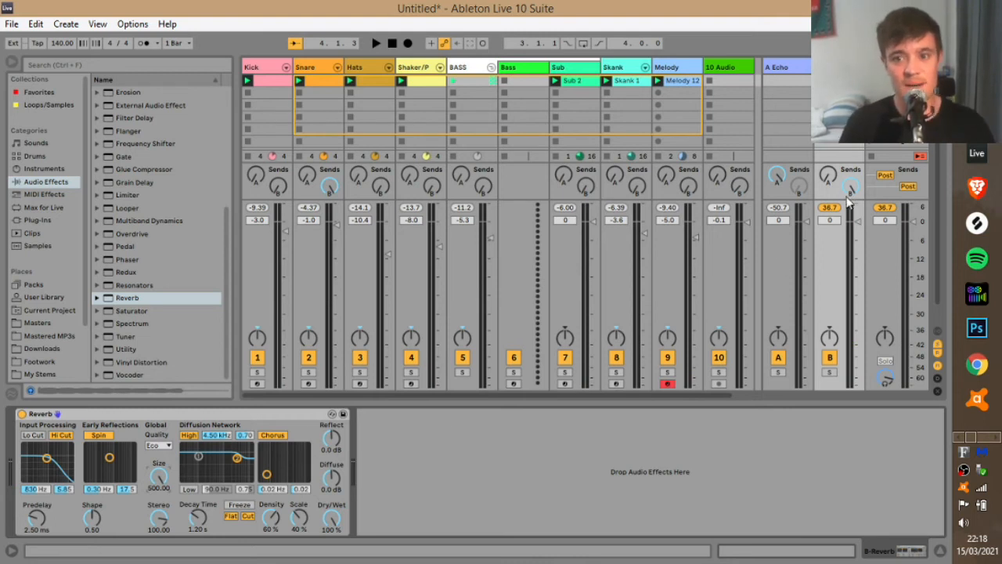
drag(851, 186, 851, 201)
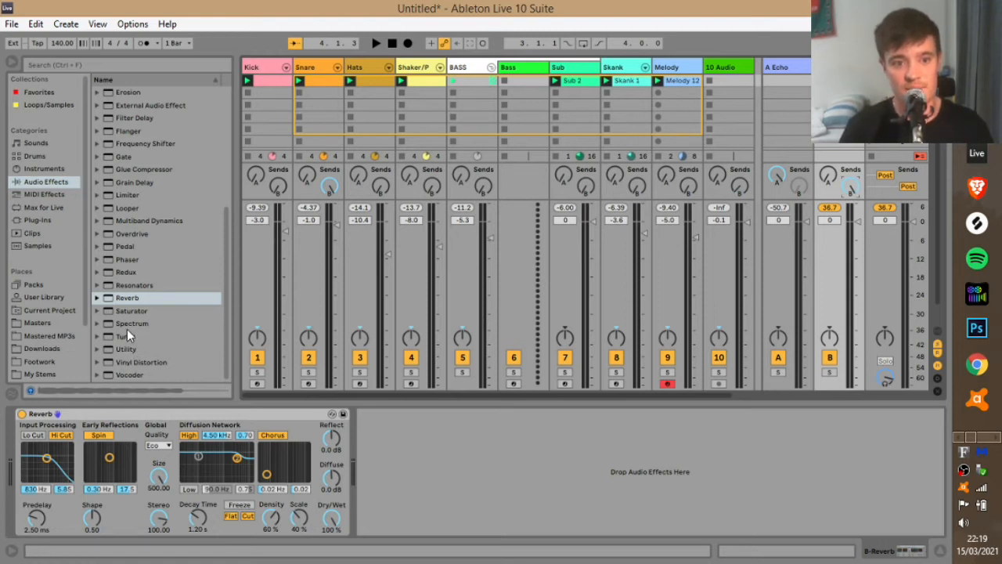
Step: Add a Limiter after the Reverb on return B, set its Ceiling to -3.00 dB, and audition it
click(124, 196)
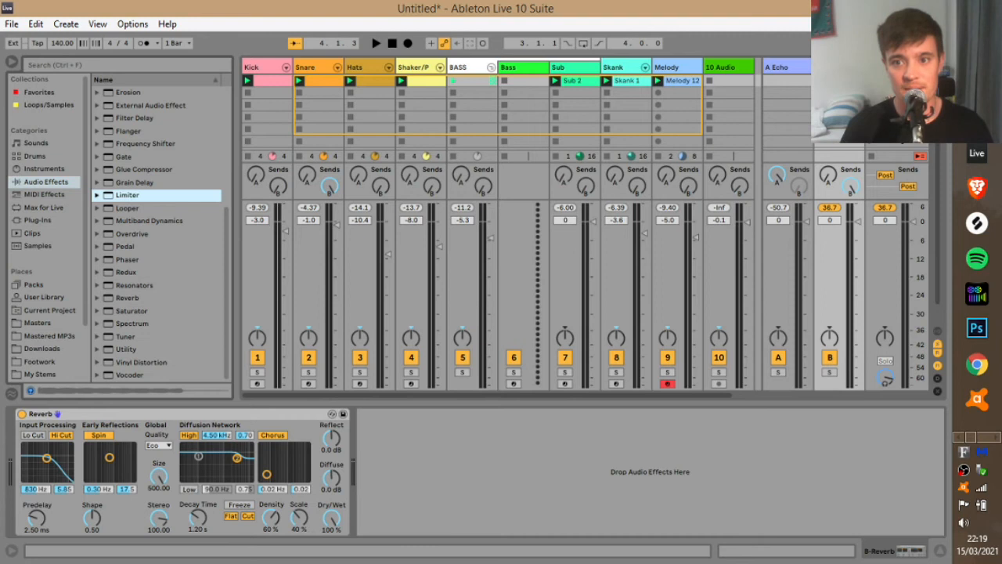
double_click(126, 195)
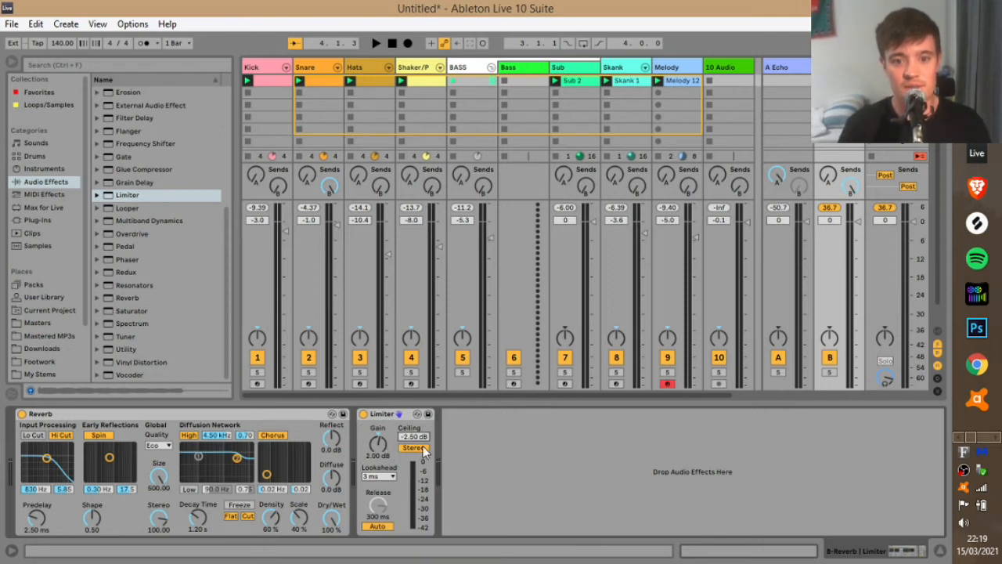
key(space)
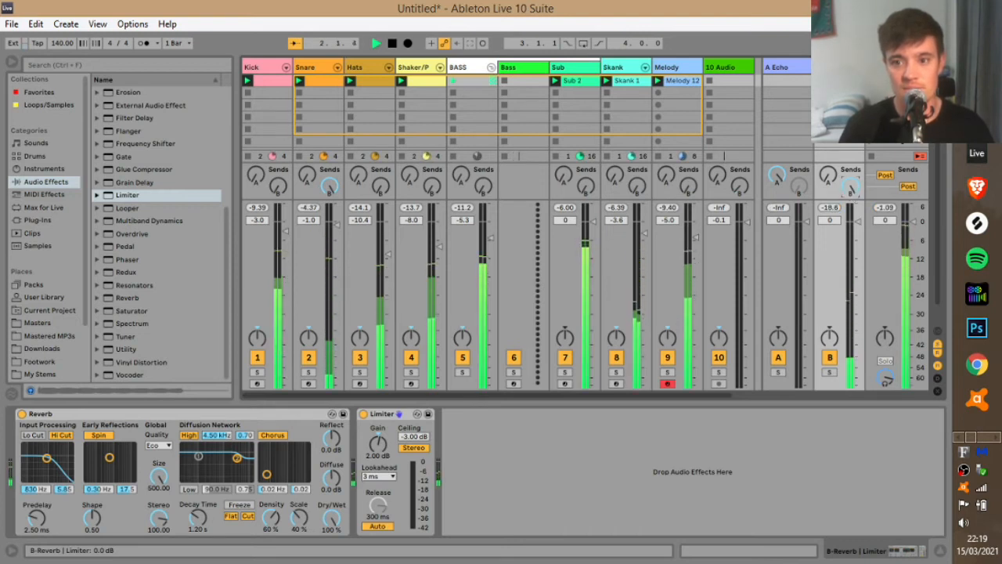
key(space)
Step: Set the Reverb's Global Quality to High and its Size to 3.53 during playback
drag(162, 481, 162, 509)
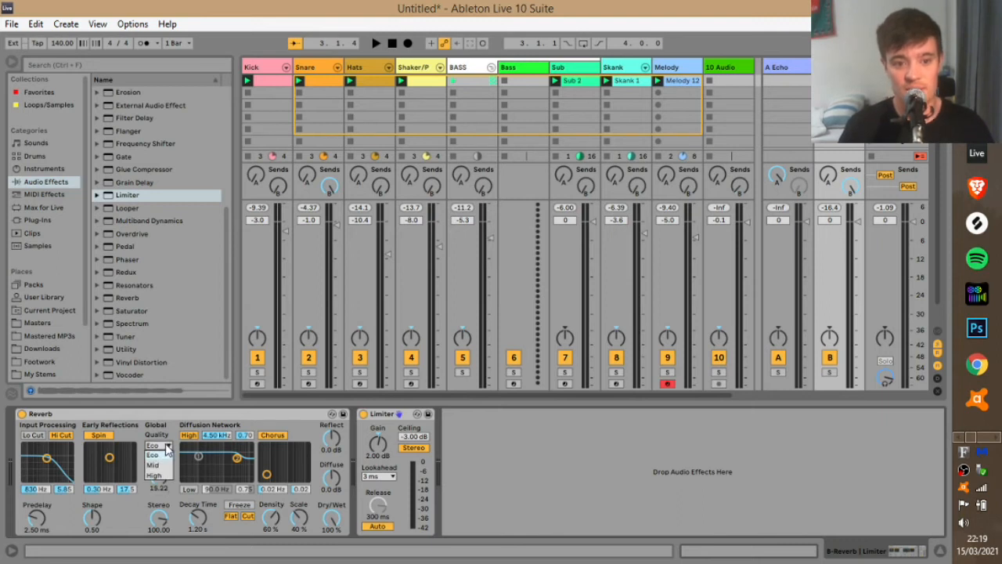
key(space)
drag(163, 479, 164, 485)
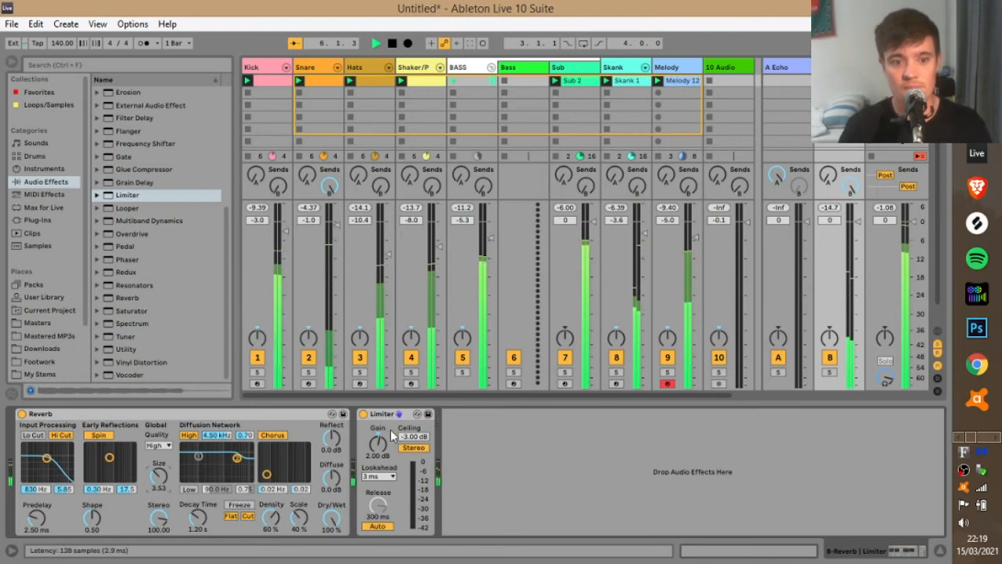
Step: Solo the Snare track and audition its reverb feedback through return B
click(309, 373)
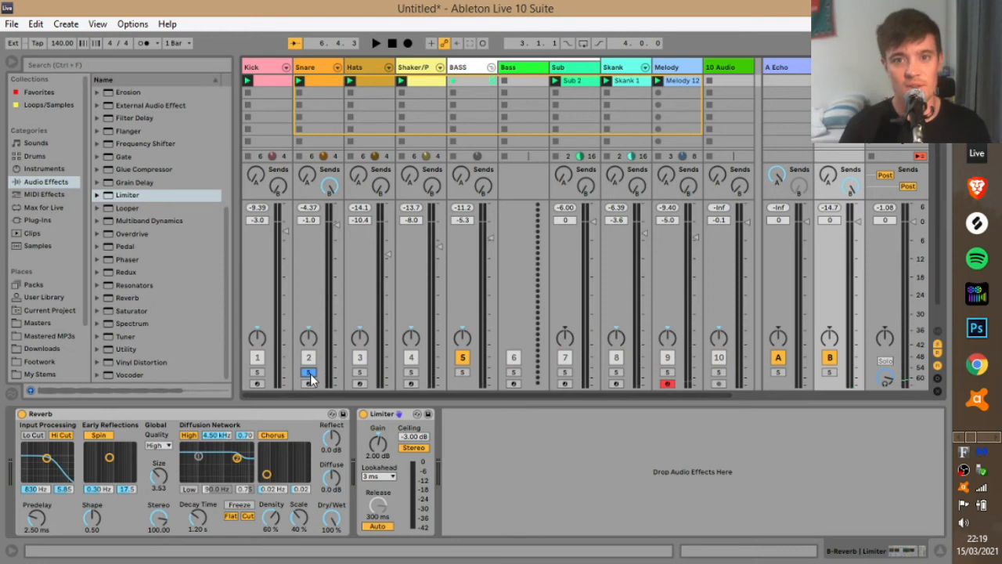
key(space)
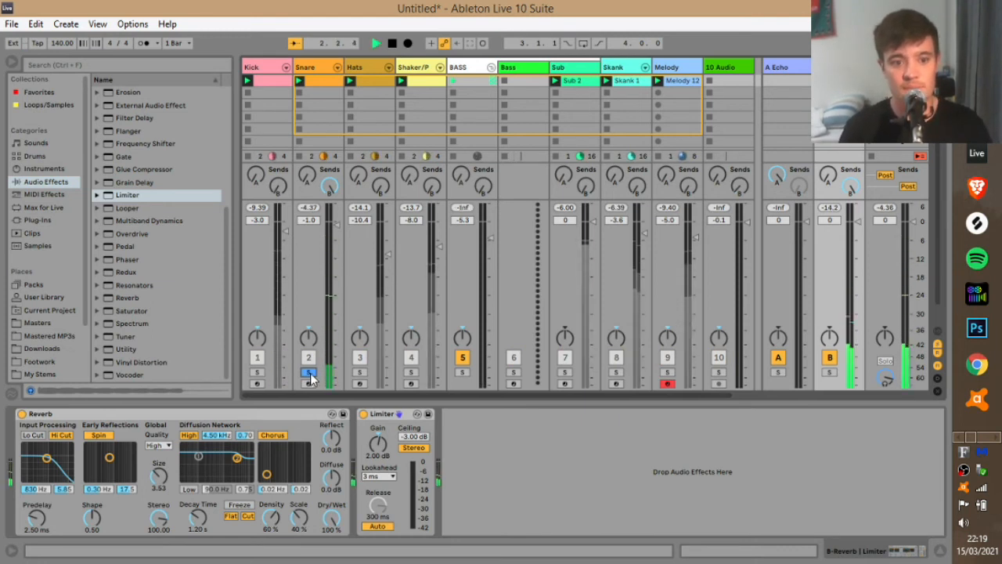
key(space)
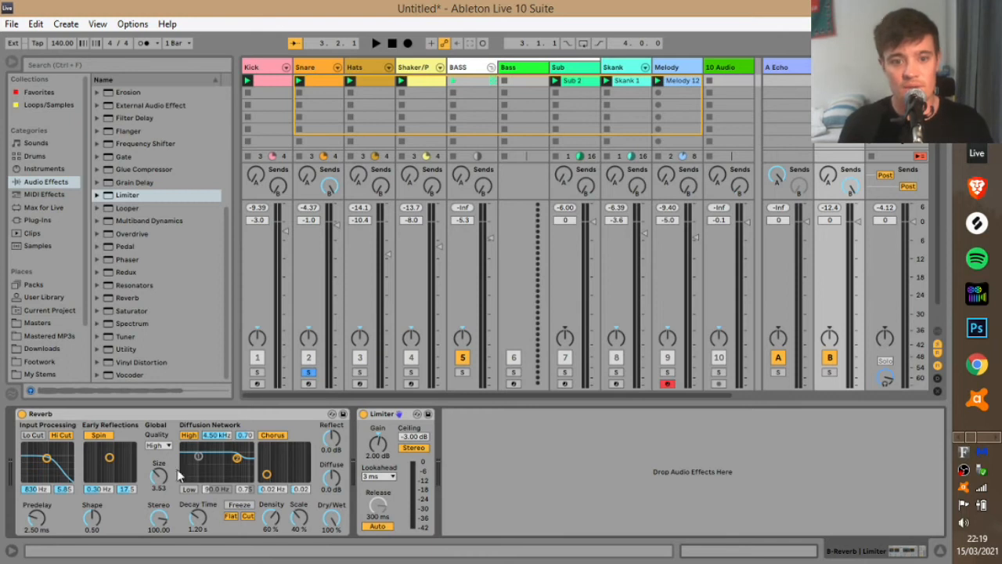
Step: Insert a Delay between the Reverb and the Limiter on return B and switch both channels from Sync to Time
scroll(175, 267, up, 5)
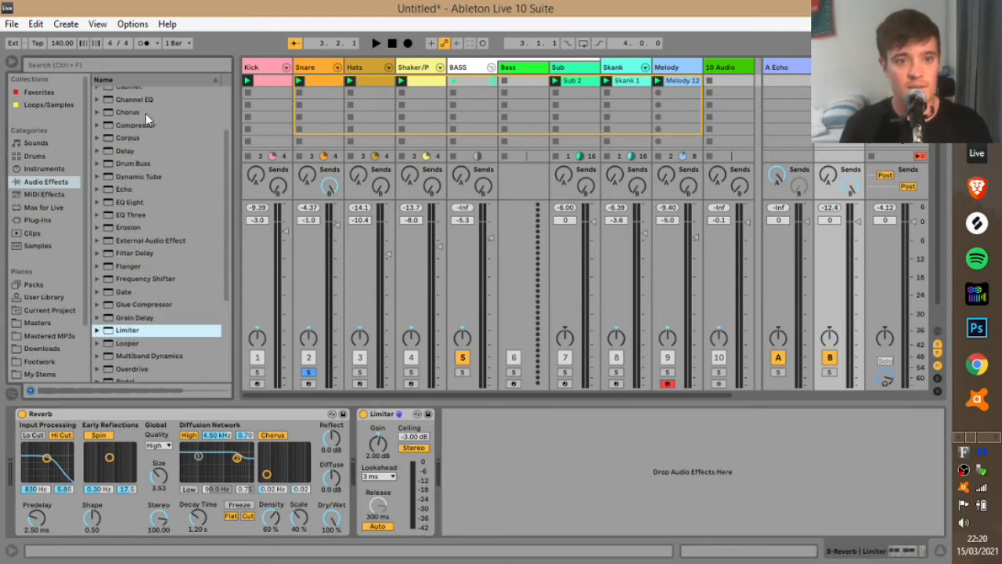
drag(119, 152, 382, 464)
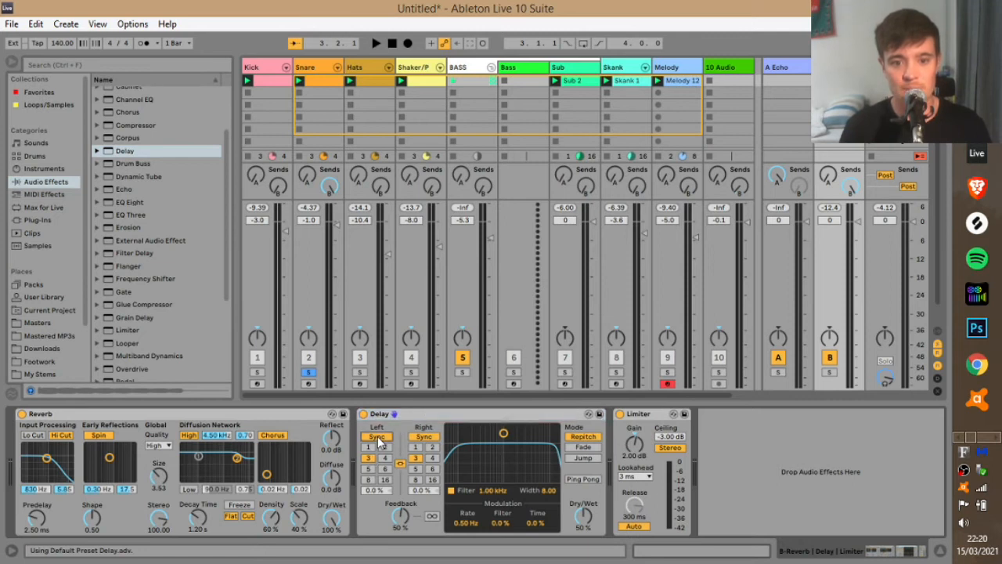
key(space)
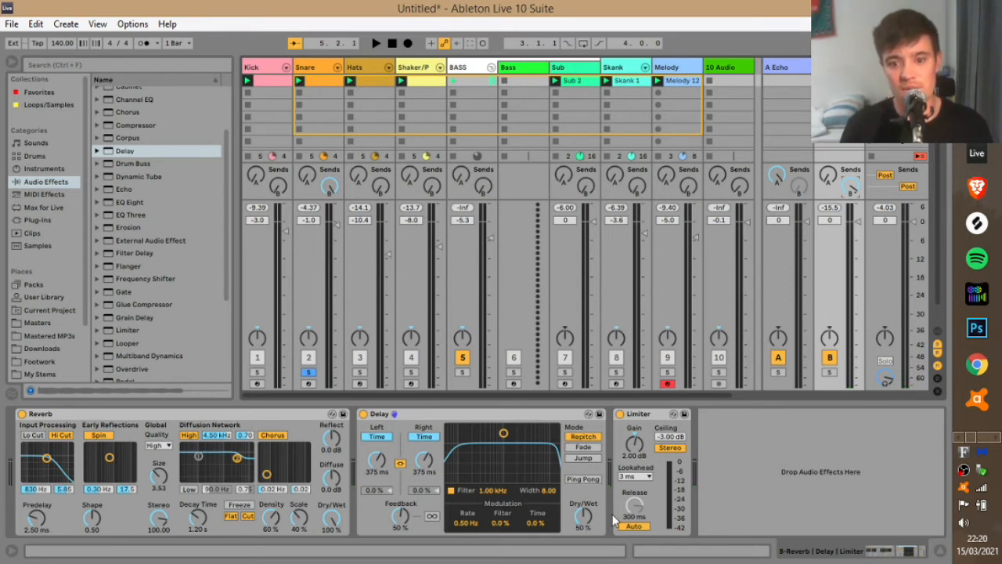
Step: Set the Delay's Dry/Wet to 41% while auditioning the soloed Snare
key(space)
drag(582, 518, 582, 493)
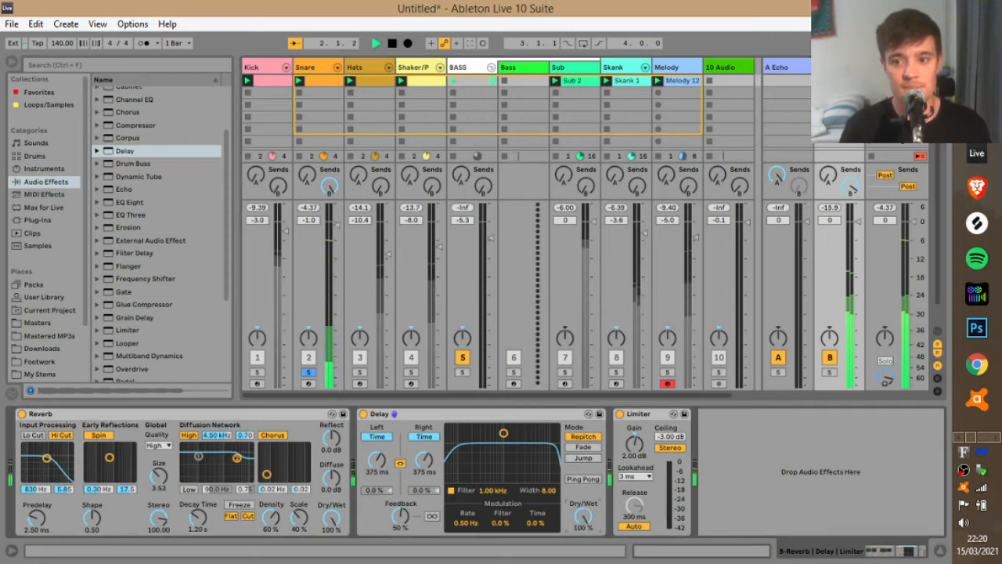
key(space)
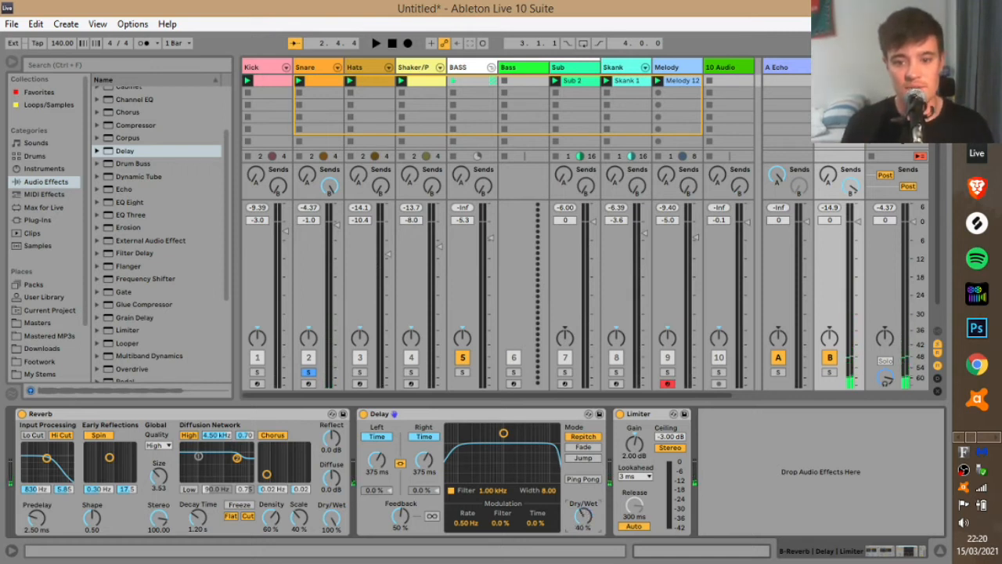
key(space)
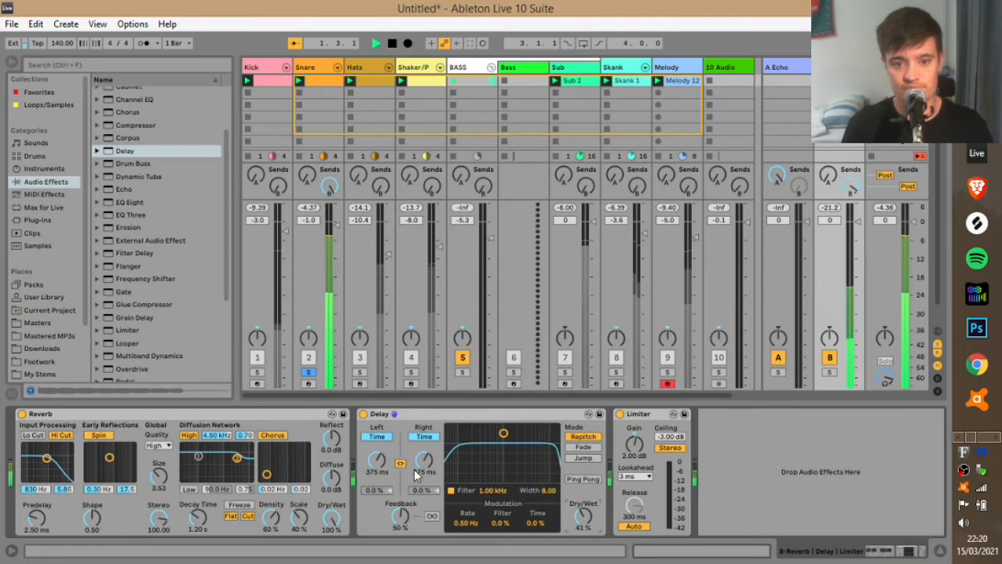
Step: Set both Delay times to 214 ms and the Limiter's Gain to 5.00 dB while adjusting return B's feedback send
mouse_move(376, 468)
mouse_down()
mouse_move(376, 509)
mouse_move(377, 456)
mouse_up()
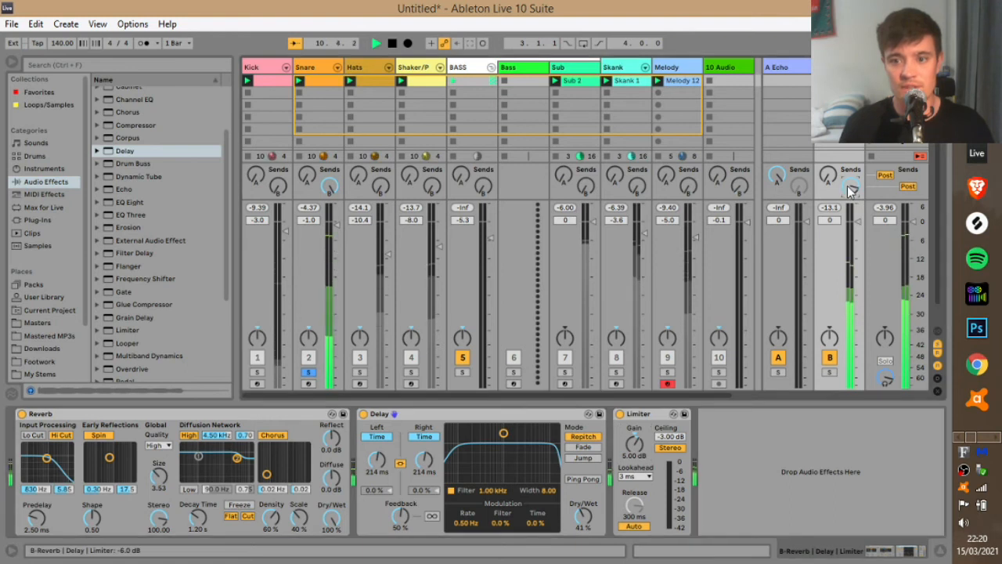
drag(849, 191, 851, 196)
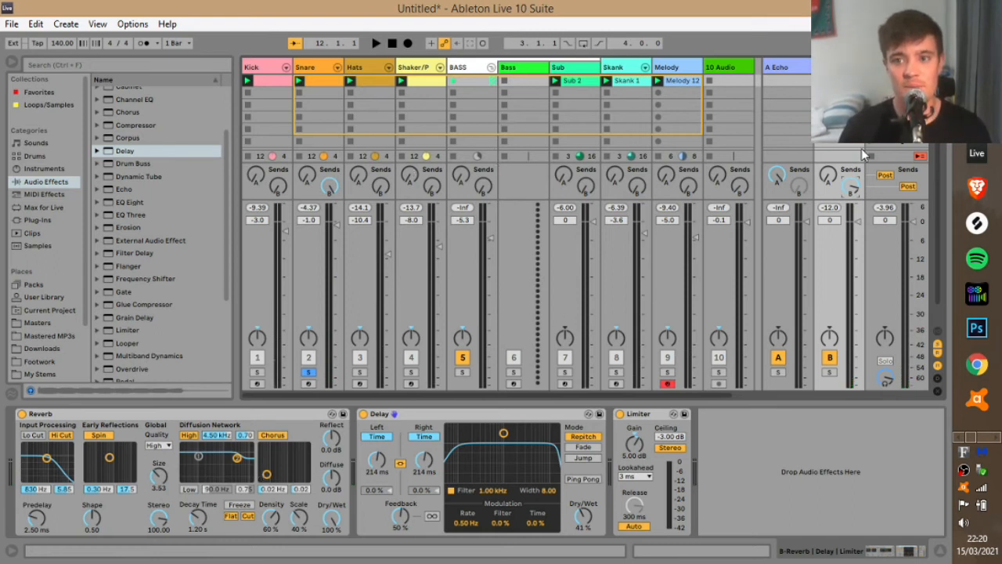
Step: Turn the Snare's send to return B fully down and unsolo the Snare track
click(789, 65)
click(834, 67)
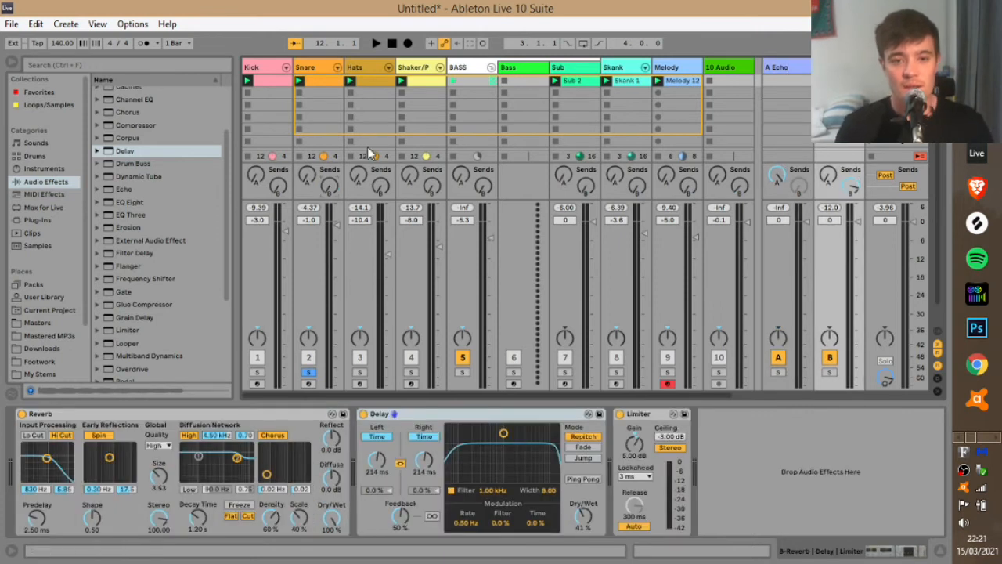
click(308, 372)
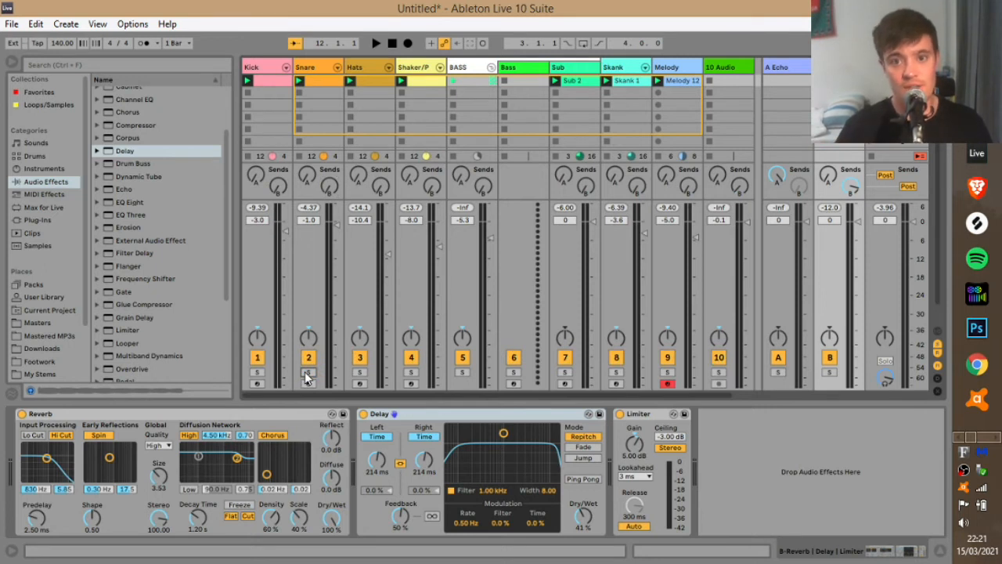
Step: Play the set and throw the Snare, Skank and Melody into return B with their sends, stopping the Skank and Melody clips
key(space)
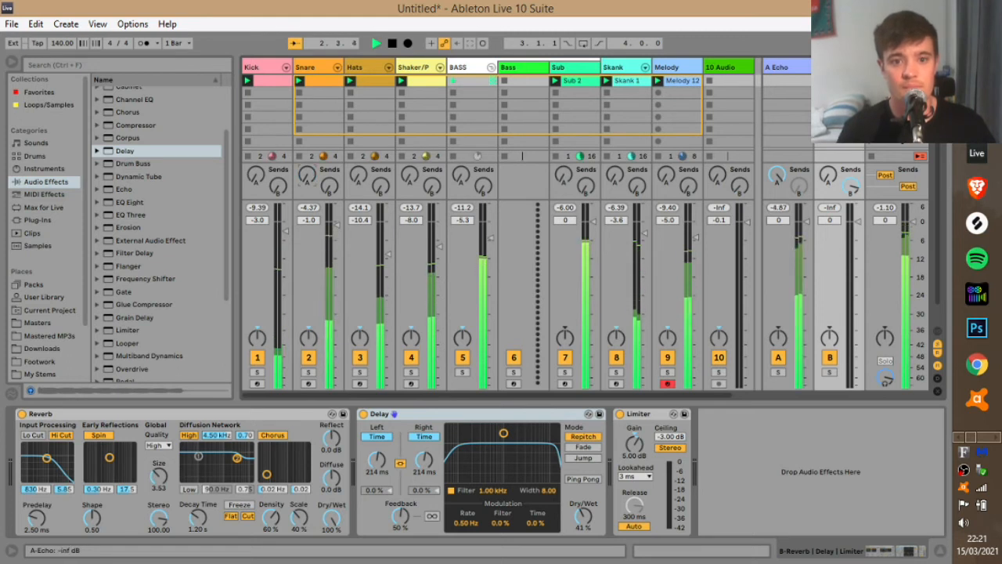
mouse_move(330, 185)
mouse_down()
mouse_move(330, 149)
mouse_move(330, 204)
mouse_up()
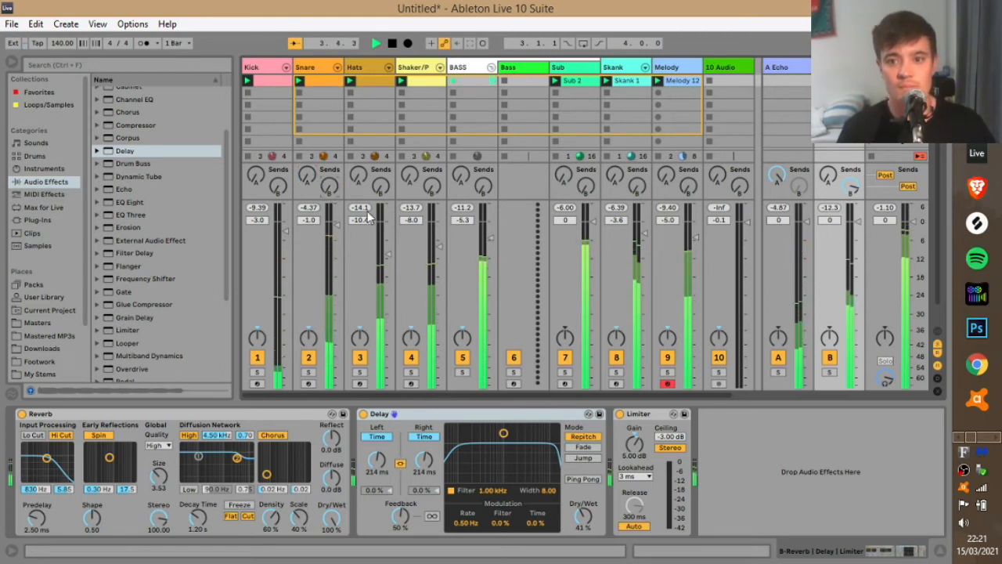
drag(636, 185, 637, 168)
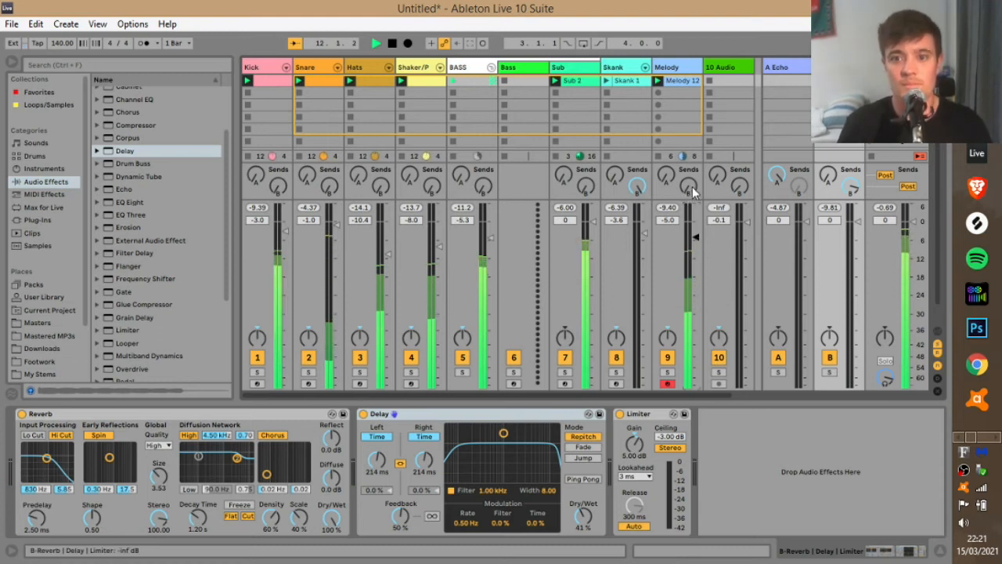
drag(692, 186, 692, 176)
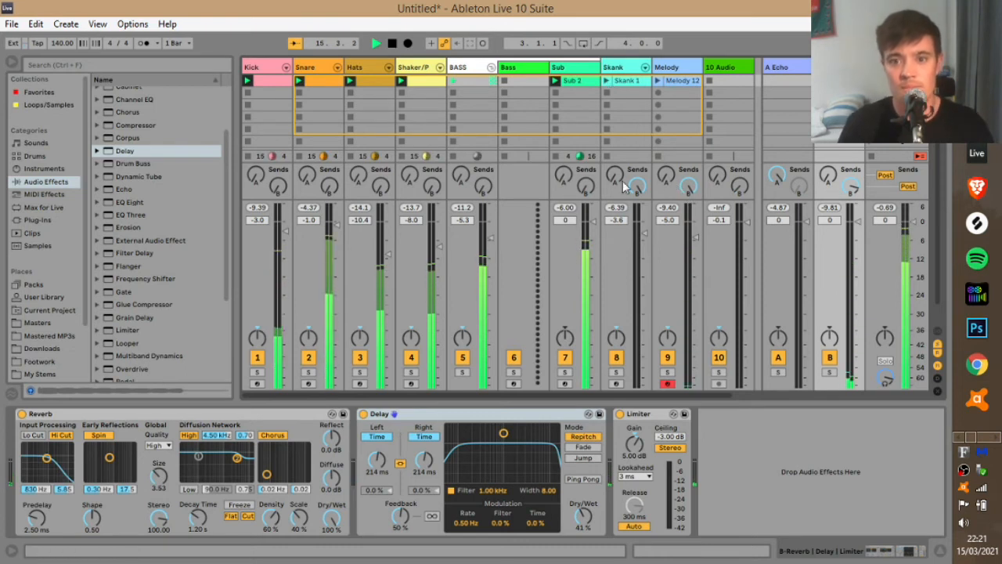
Step: Relaunch the Skank 1 clip, raise the Skank's and Snare's sends to return B partway, and stop playback
click(610, 81)
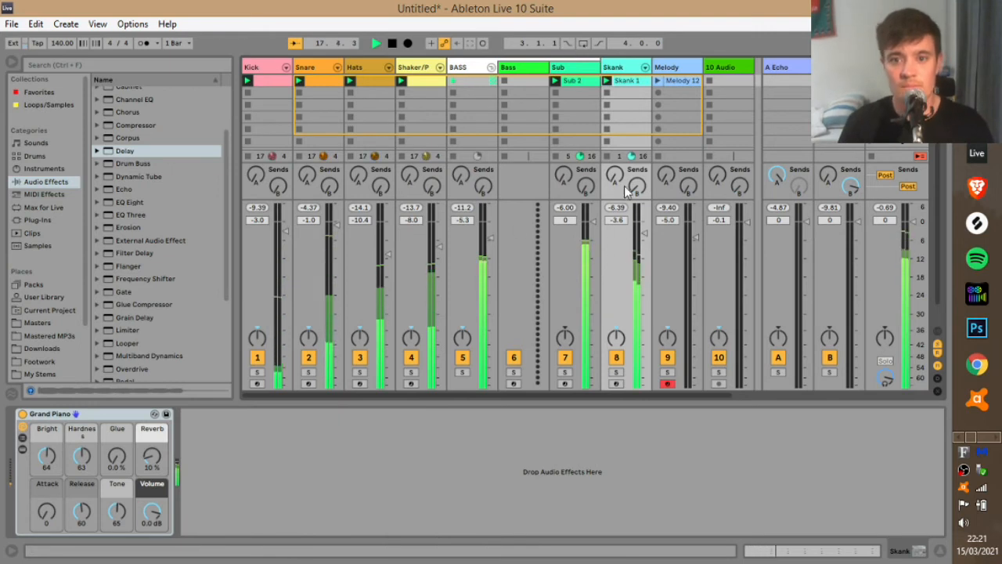
drag(638, 186, 638, 153)
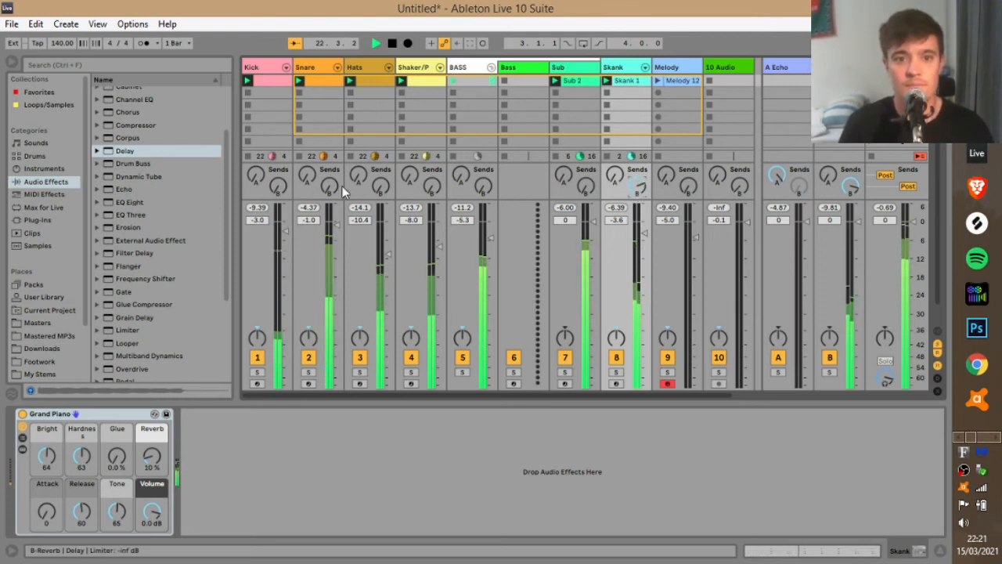
drag(329, 187, 329, 162)
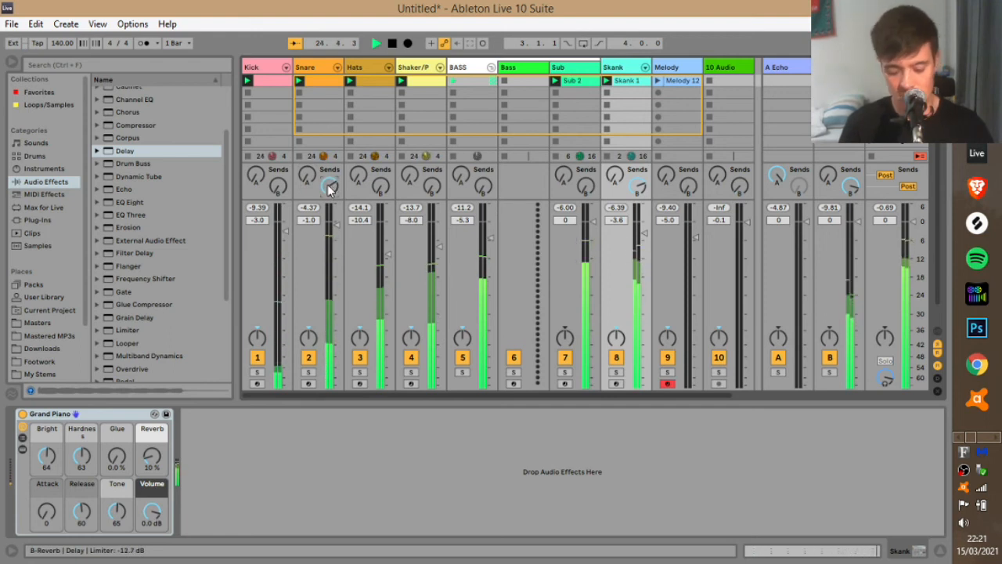
key(space)
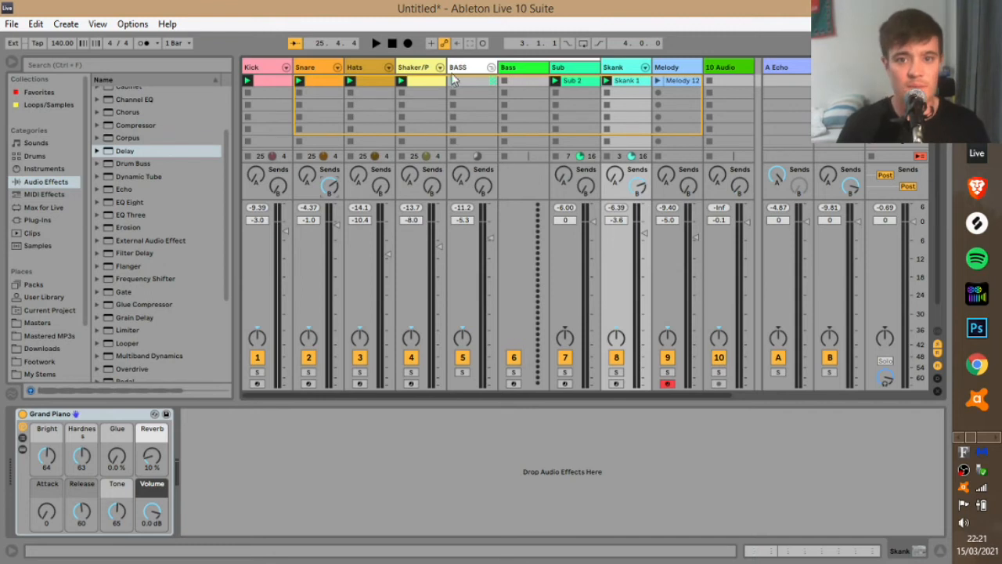
Step: Delete the 10 Audio track and insert a new MIDI track after Melody
click(720, 72)
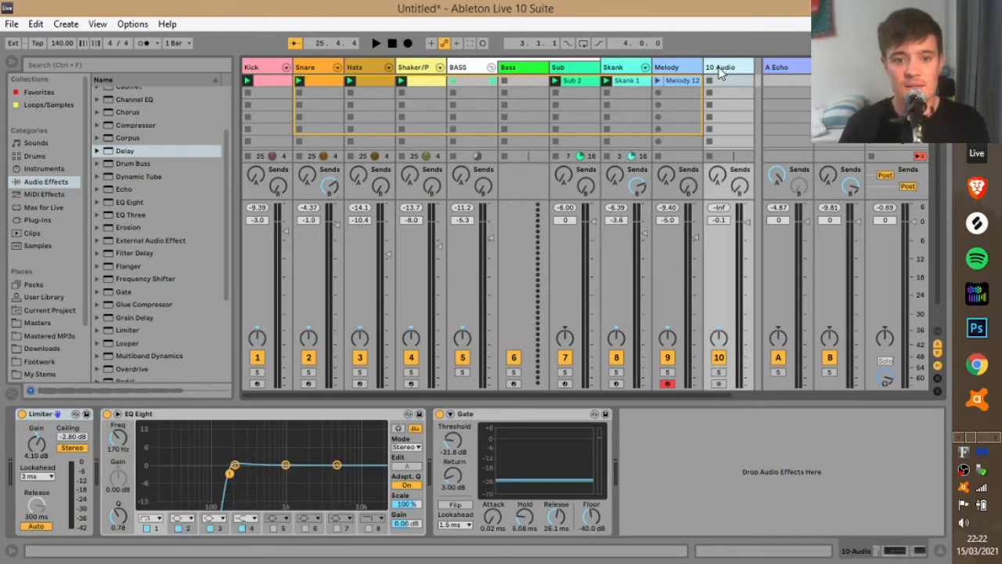
double_click(720, 72)
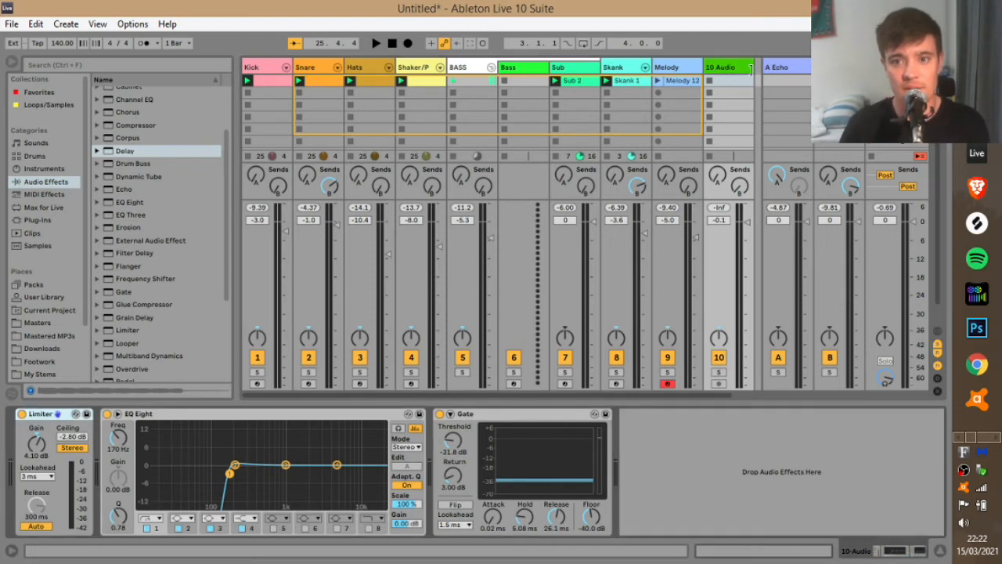
click(750, 69)
key(Delete)
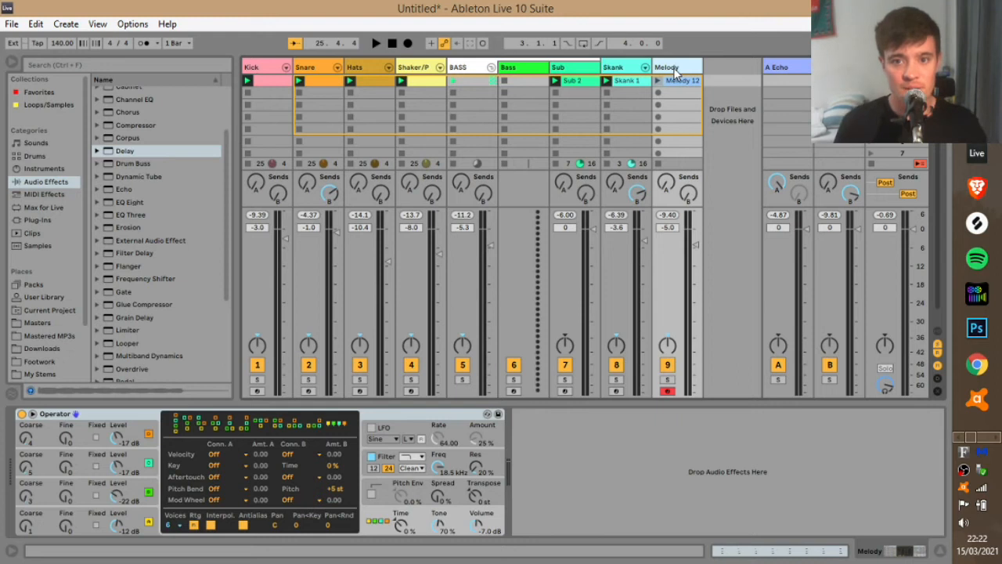
key(ctrl+shift+t)
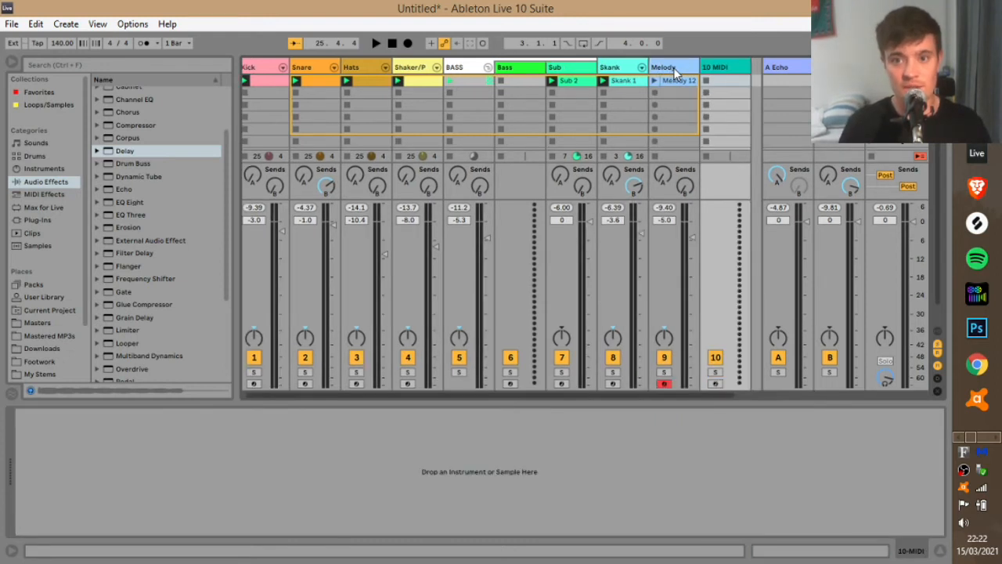
scroll(56, 240, down, 3)
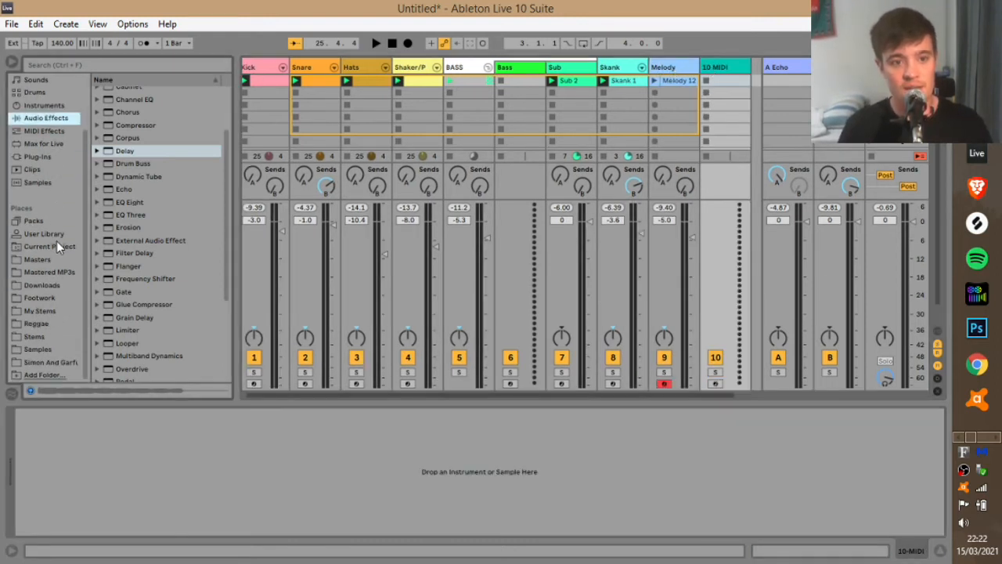
Step: Search the instrument presets for "clav"
scroll(46, 351, up, 3)
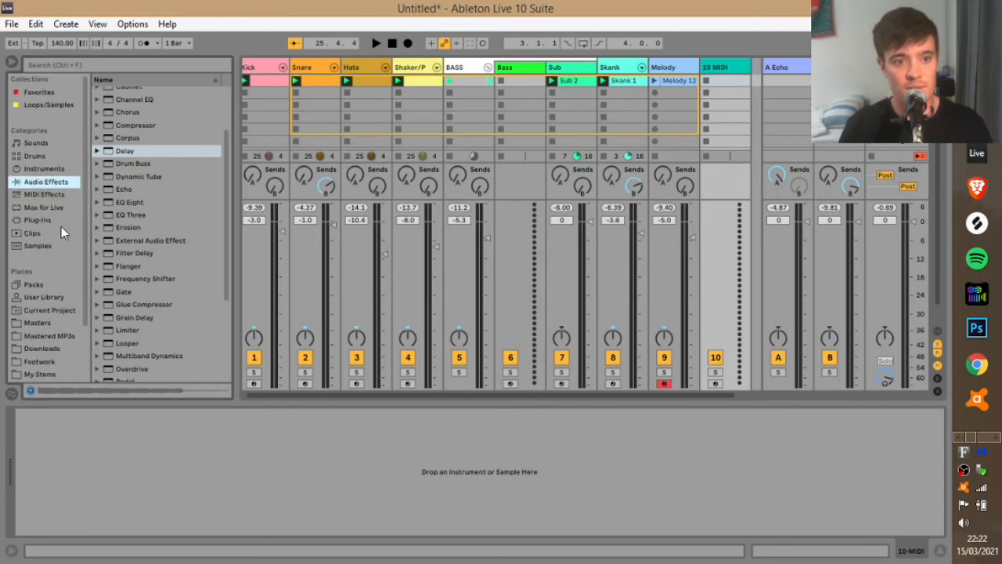
click(43, 169)
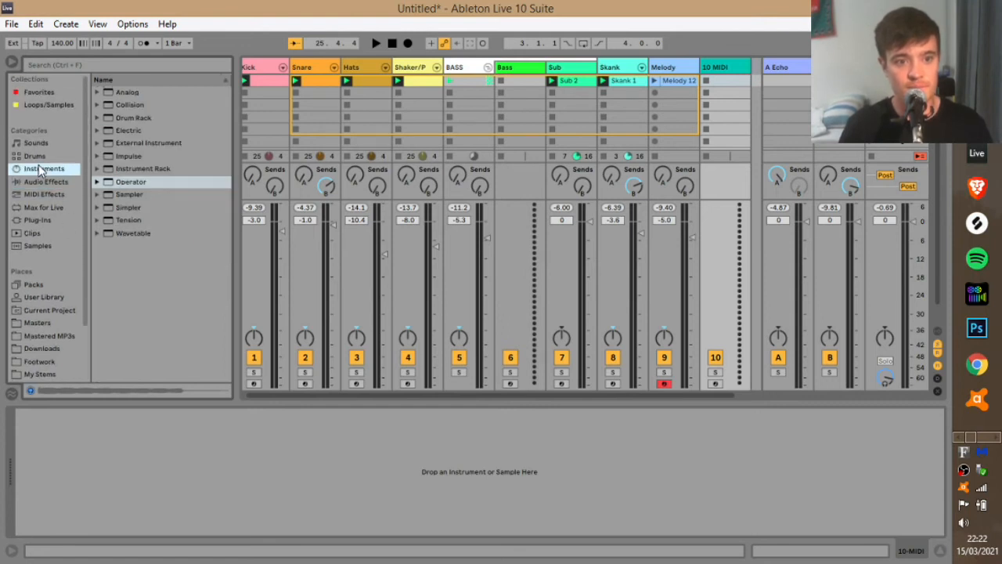
click(97, 169)
scroll(122, 220, down, 4)
scroll(122, 221, up, 1)
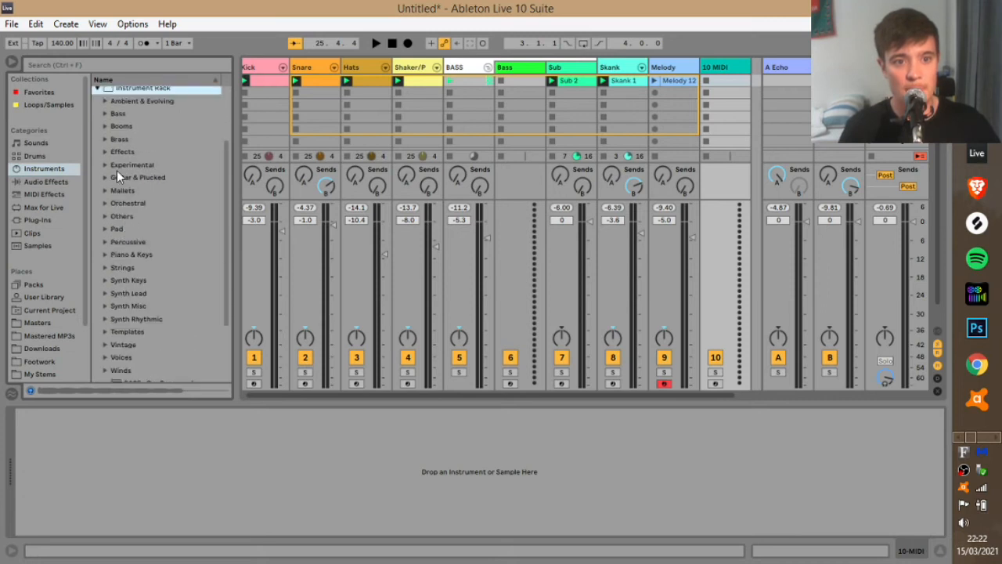
scroll(117, 170, down, 2)
key(ctrl+f)
text(clav)
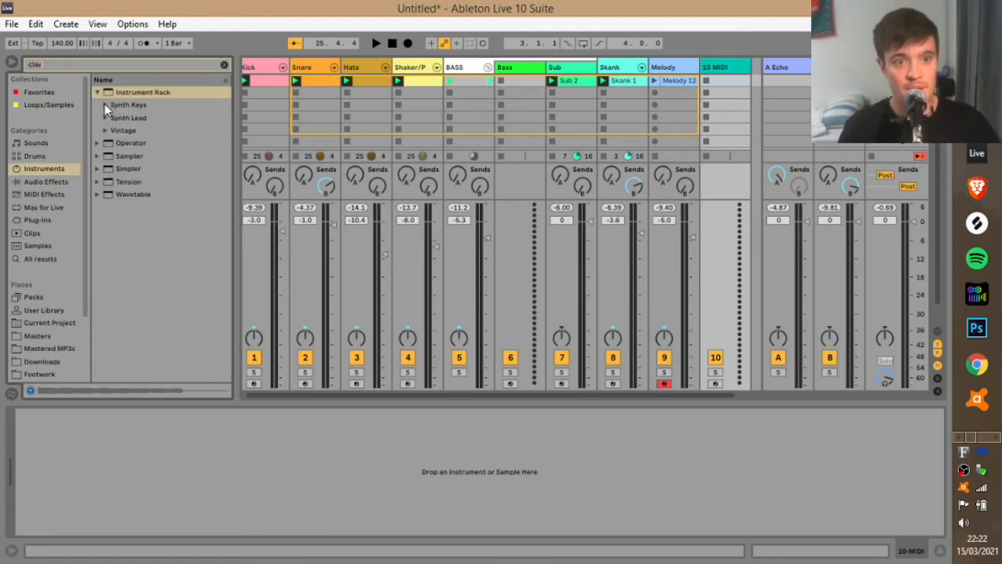
Step: Preview the Synth Keys clav presets, load Sticky Clavinette as a new track after 10 MIDI, and delete the empty 10 MIDI track
click(105, 104)
click(143, 117)
click(143, 130)
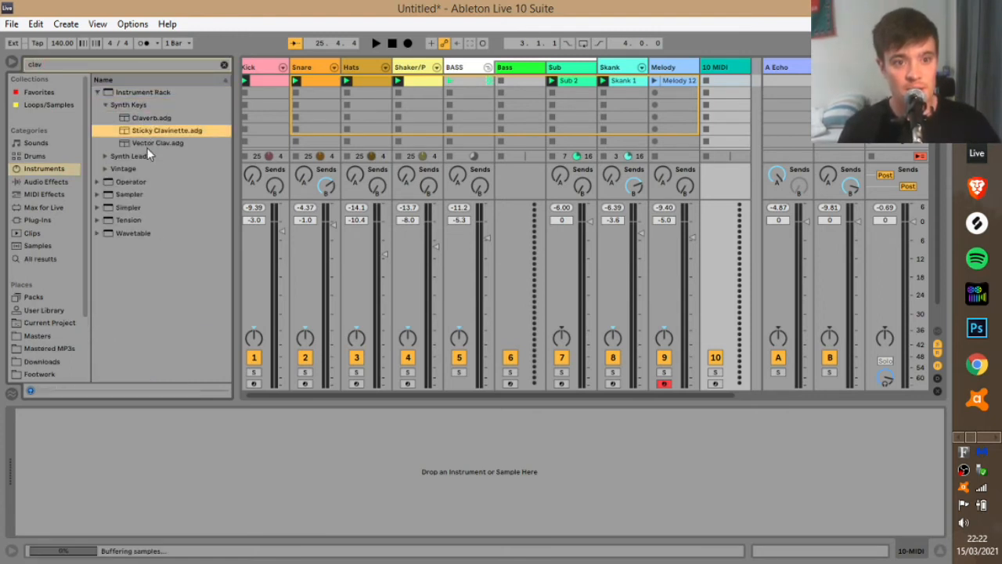
click(147, 145)
click(147, 133)
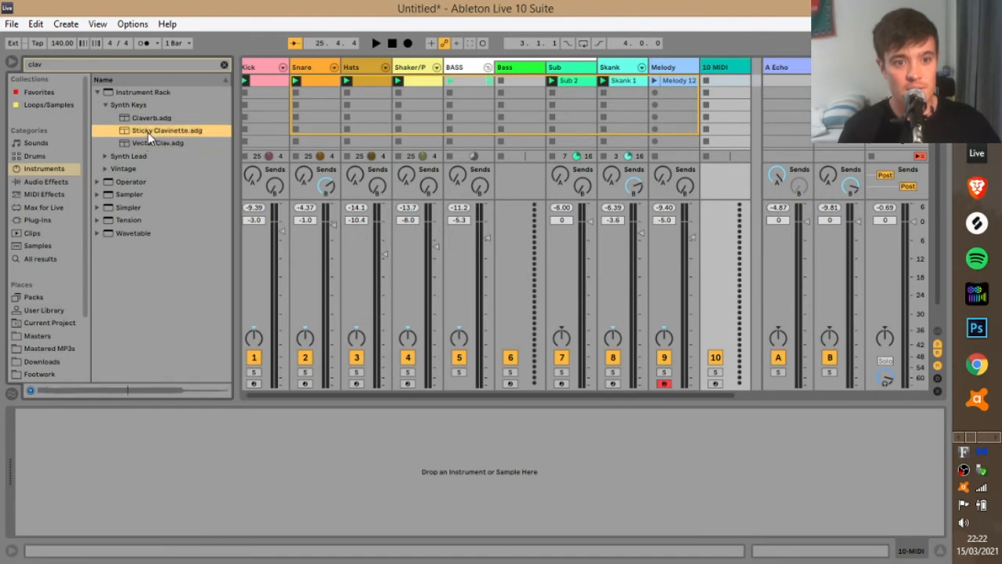
drag(614, 138, 710, 90)
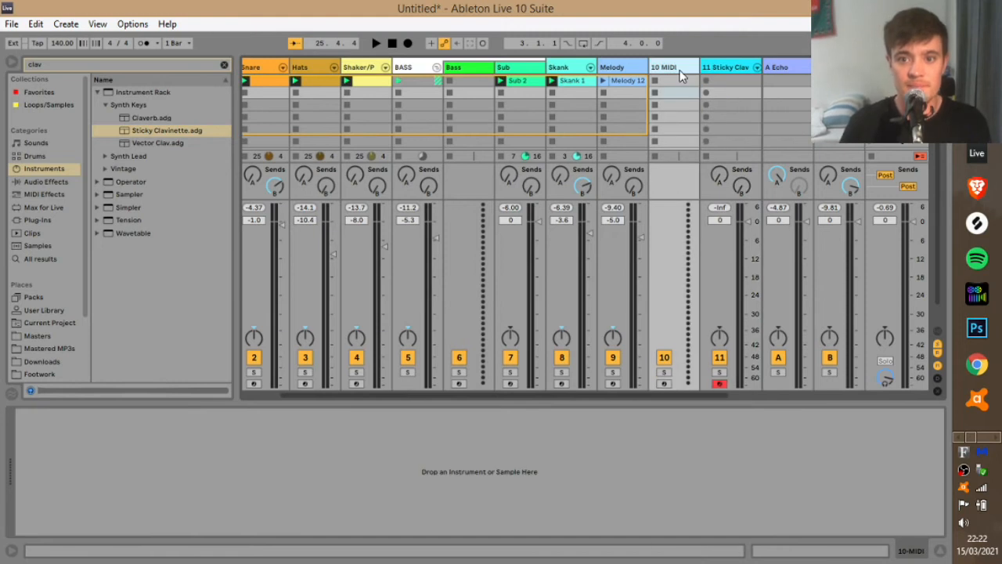
key(Delete)
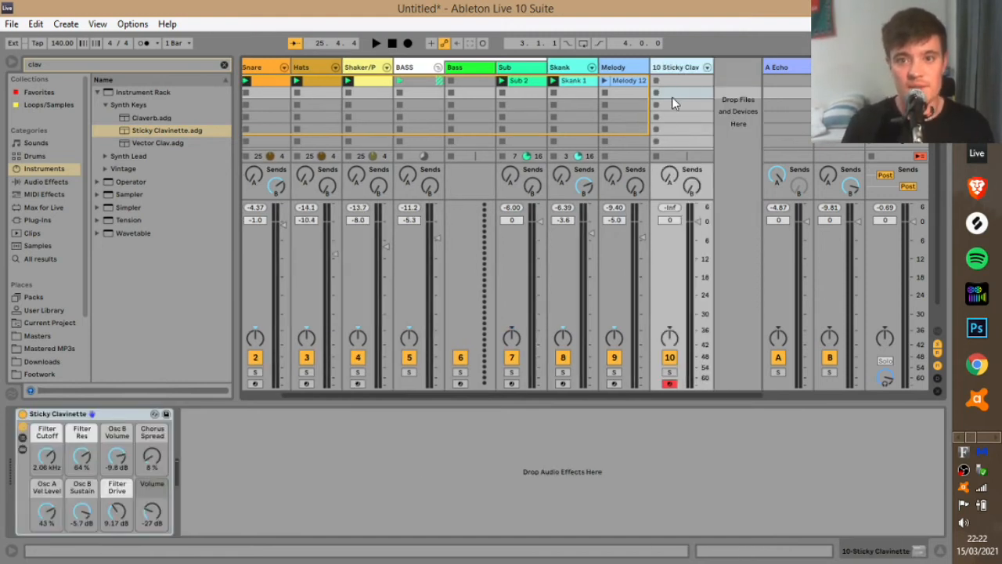
Step: Play the set with the Melody 12 clip, set the Sticky Clavinette track's volume to -2.8 dB and raise its send to A Echo
key(space)
click(606, 80)
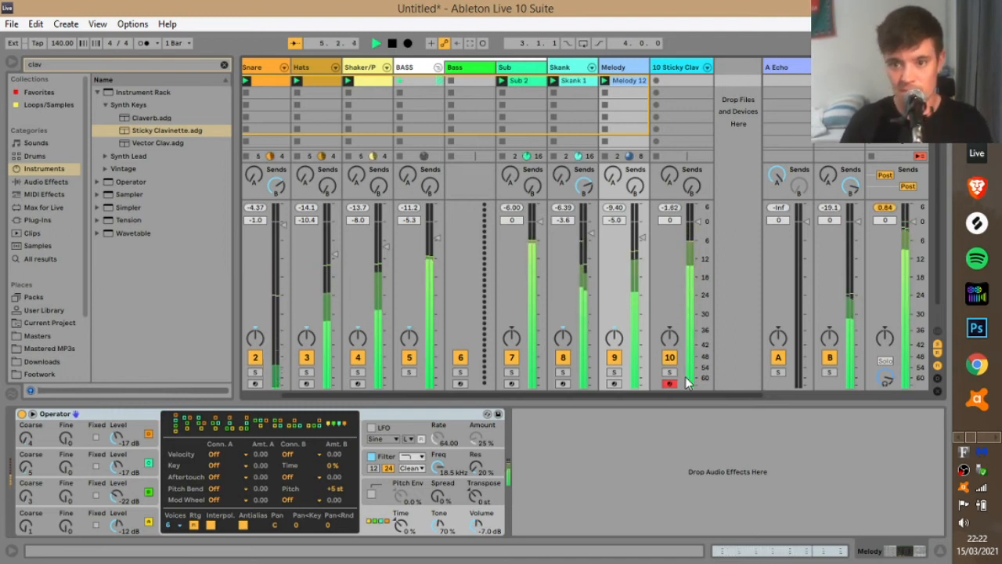
drag(699, 224, 699, 232)
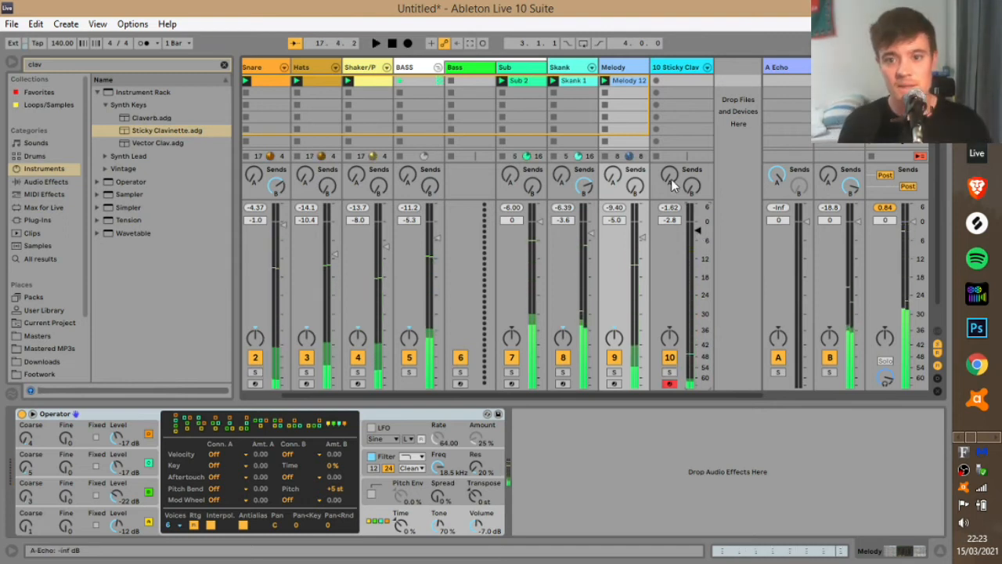
drag(676, 176, 676, 129)
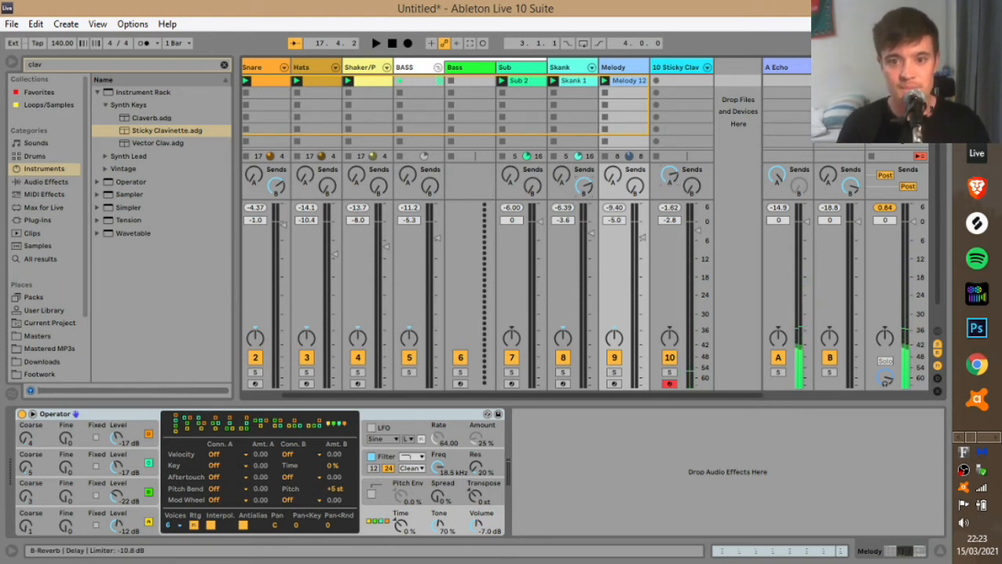
Step: Lower the Snare's, Skank's and return B's own sends to return B, and play the set to check the echoes
drag(607, 395, 561, 394)
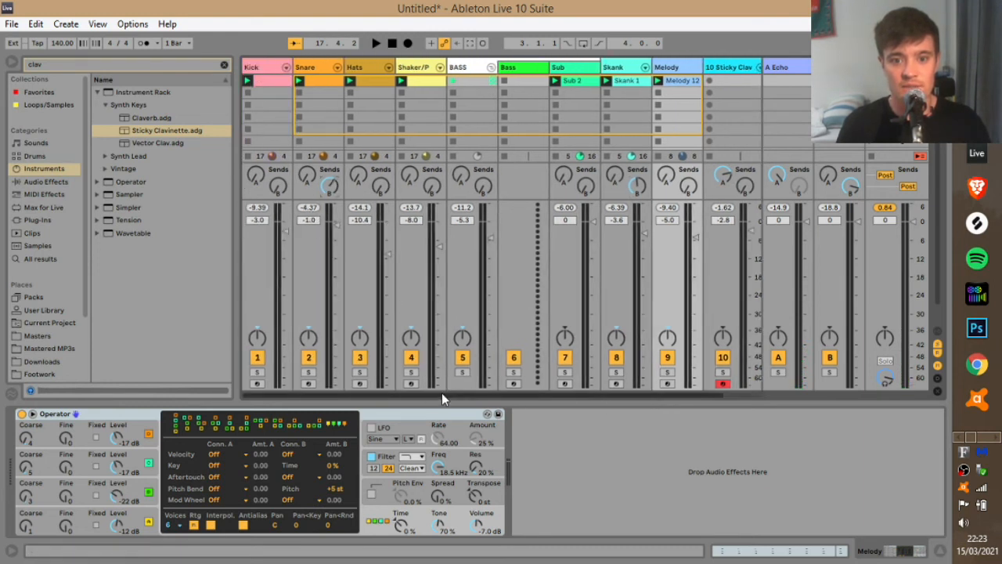
drag(441, 392, 598, 395)
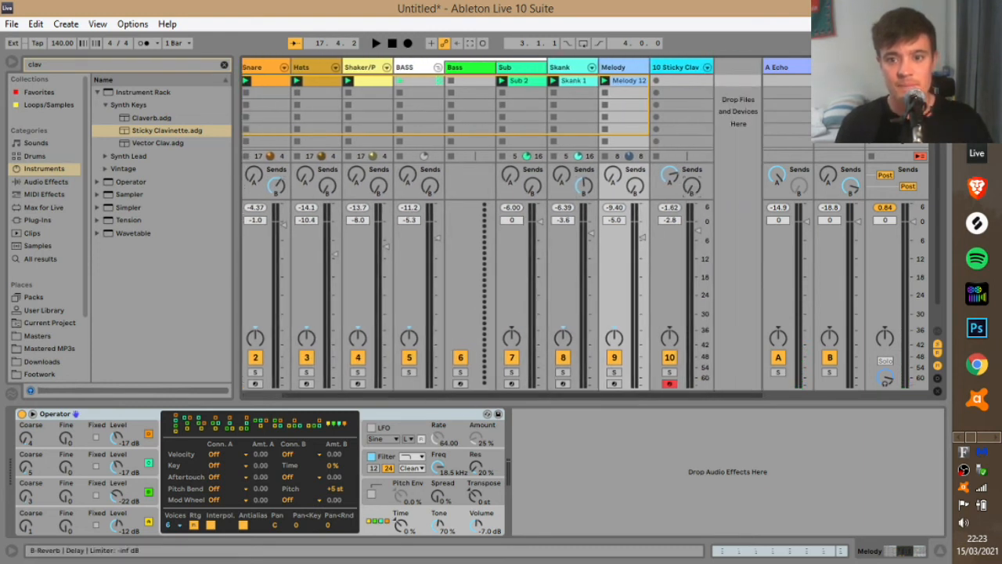
key(space)
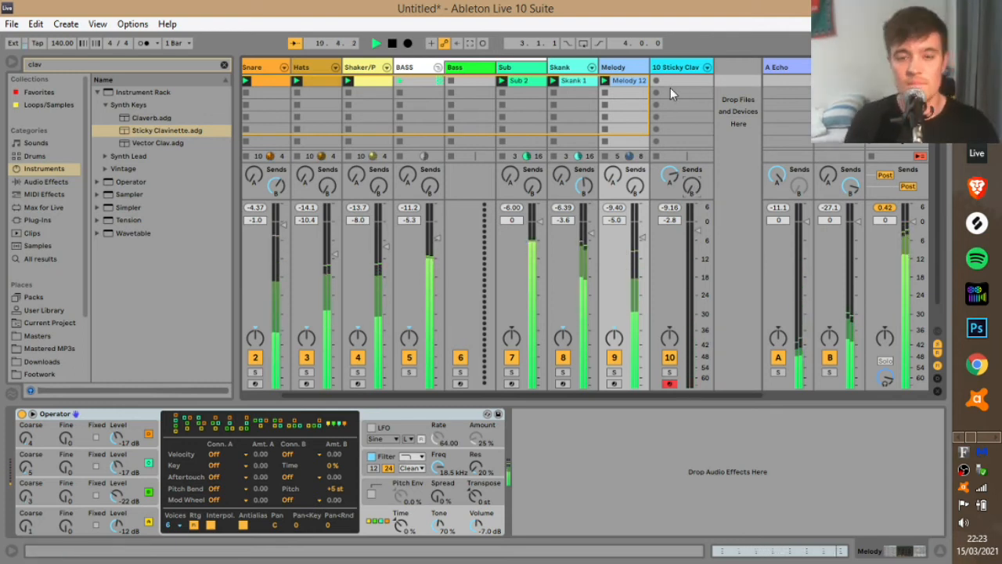
key(space)
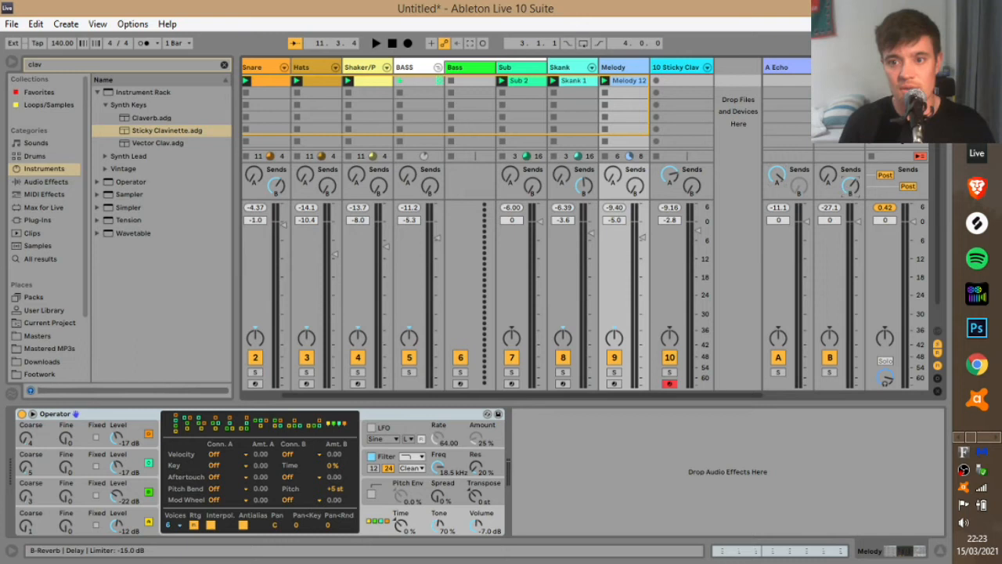
Step: Open the Hats clip's notes and solo the Hats track to hear its pattern
click(472, 76)
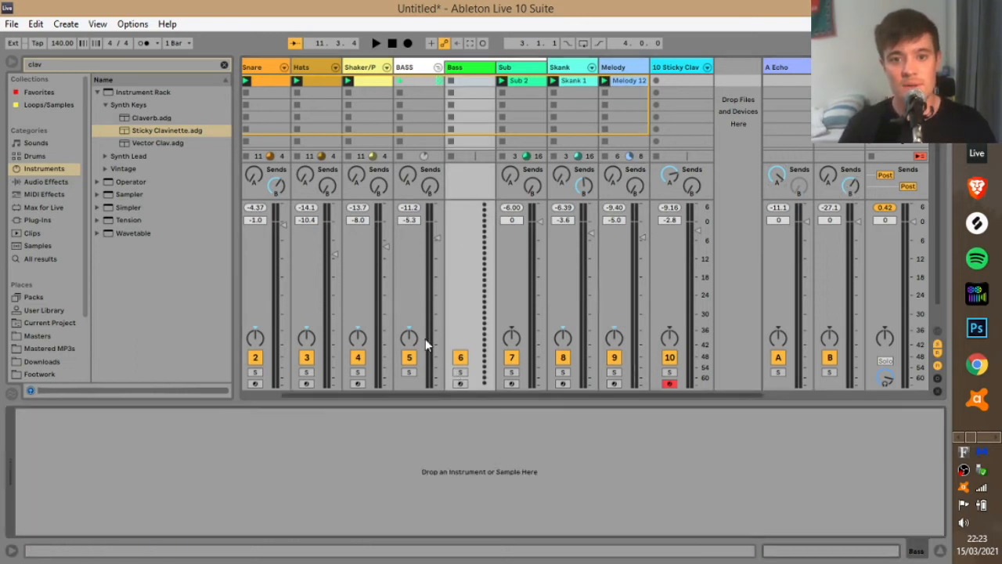
scroll(464, 394, left, 2)
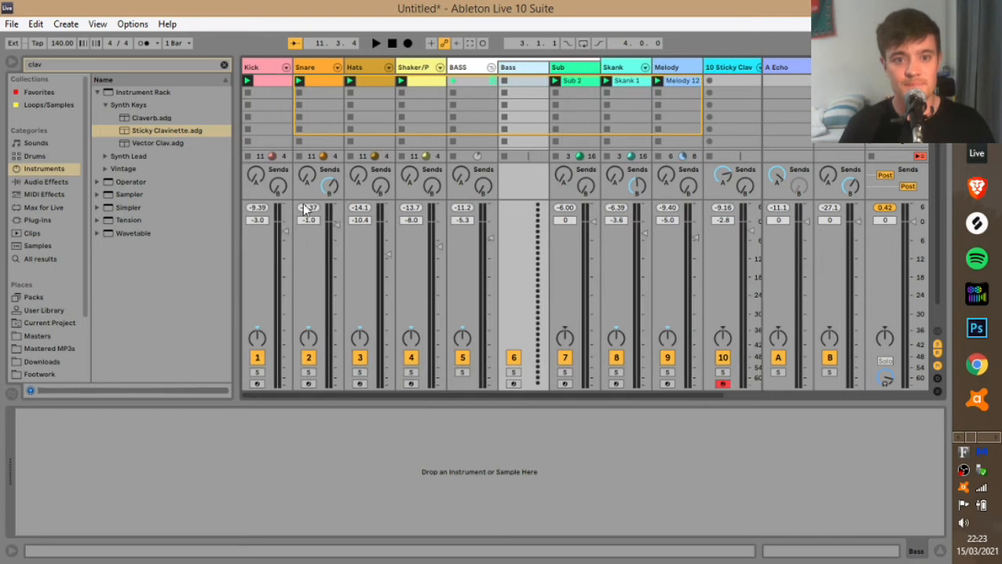
click(366, 82)
click(359, 355)
key(space)
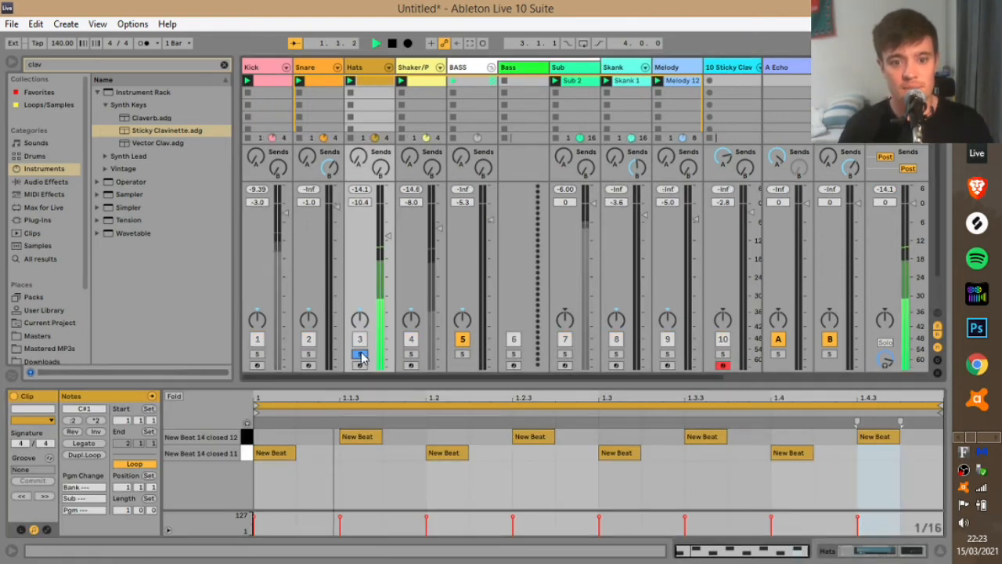
key(space)
Step: Erase the New Beat 14 closed 12 notes at 1.1.3, 1.3.3 and 1.4.3 in the Hats clip, listening to the soloed pattern
key(b)
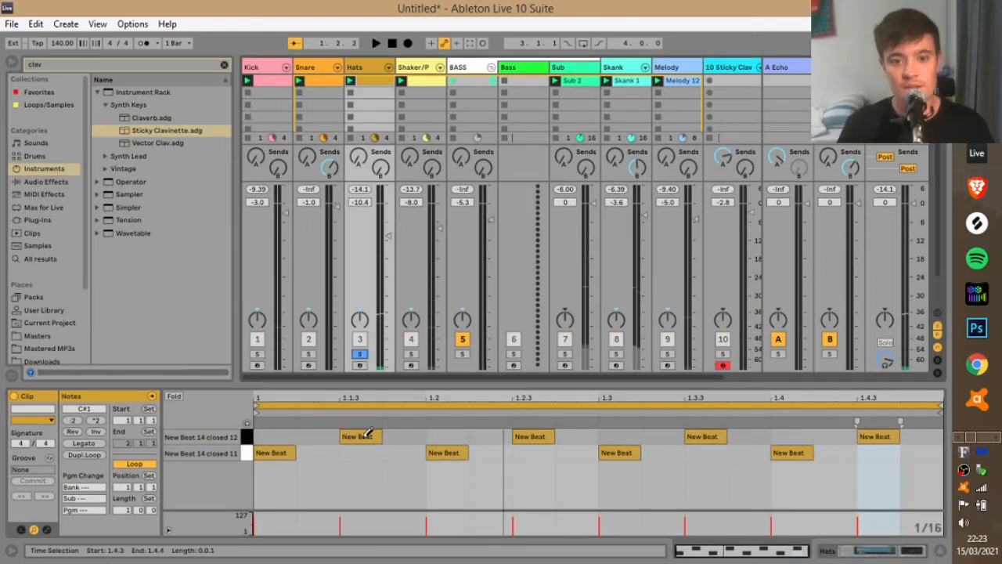
click(367, 436)
click(727, 440)
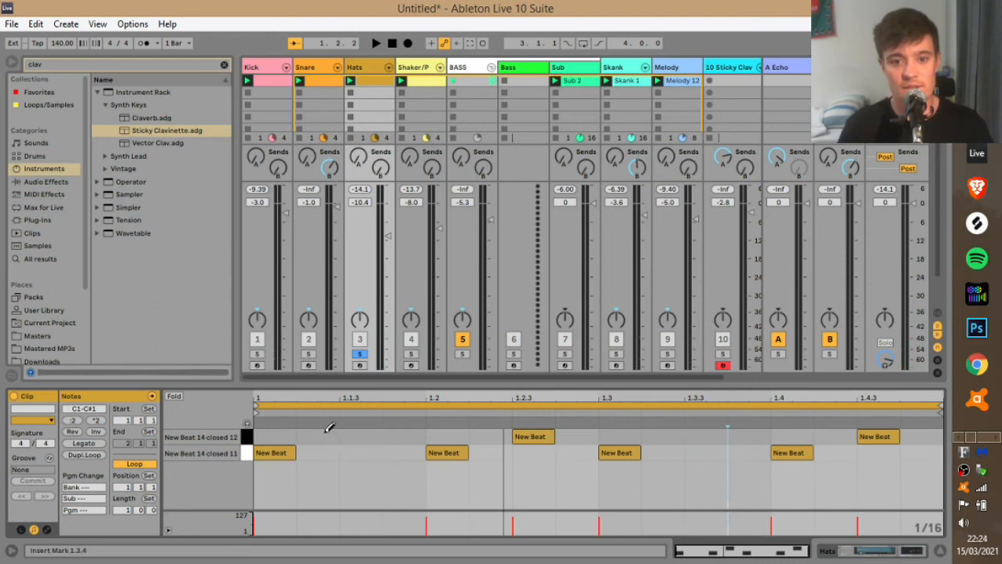
key(space)
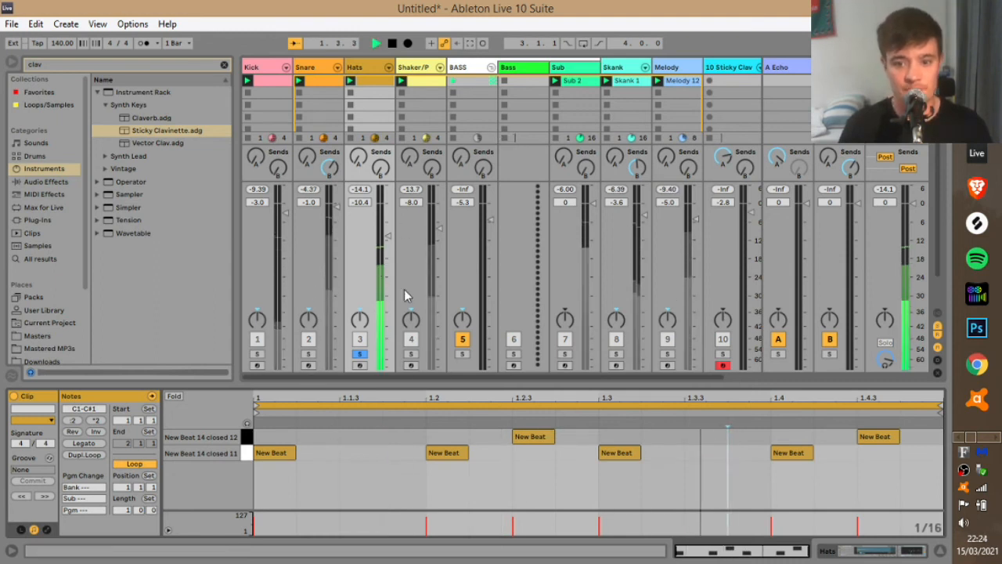
click(893, 436)
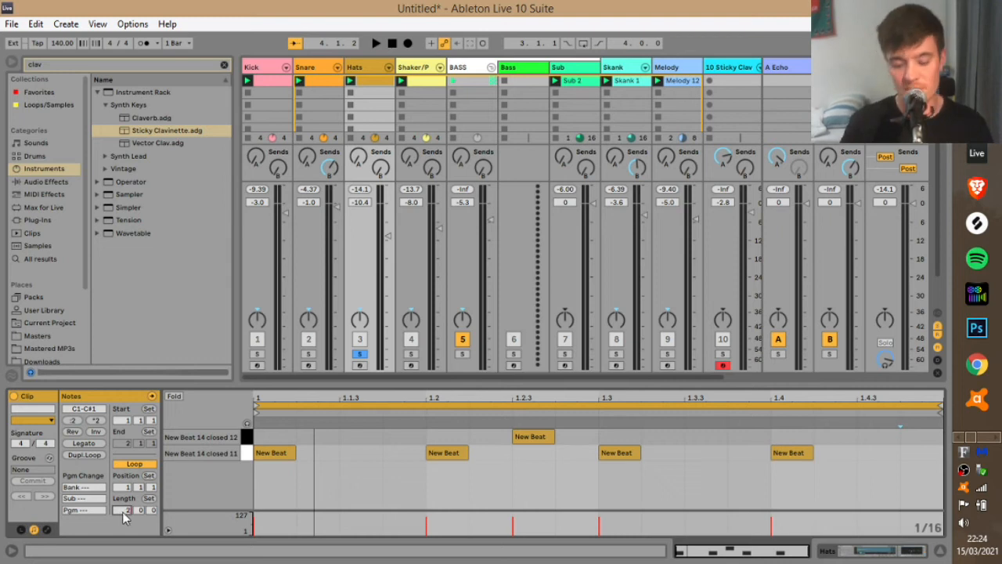
Step: Set the Hats clip's loop length to 2 bars and duplicate the first bar's notes into the second bar
key(Return)
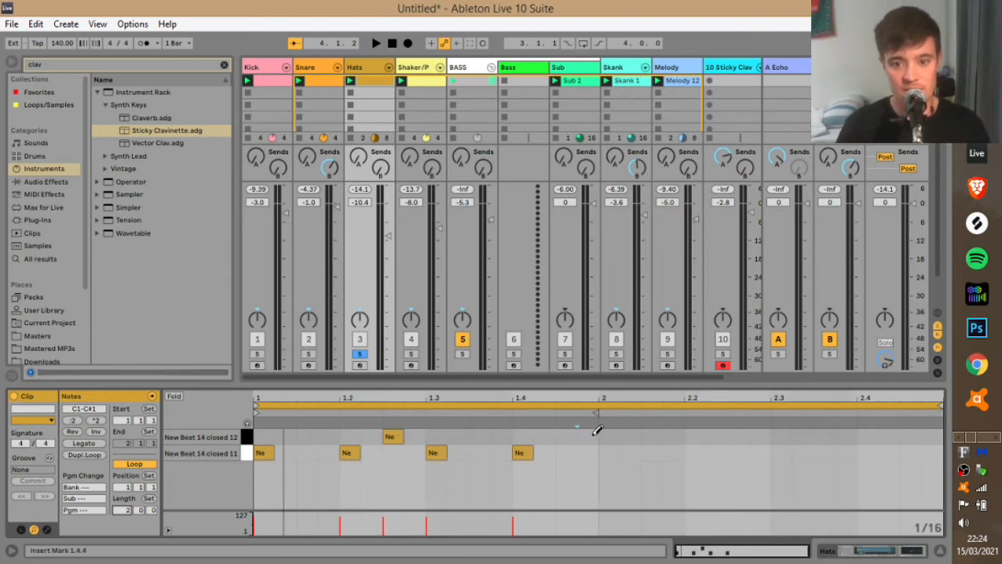
drag(594, 440, 203, 528)
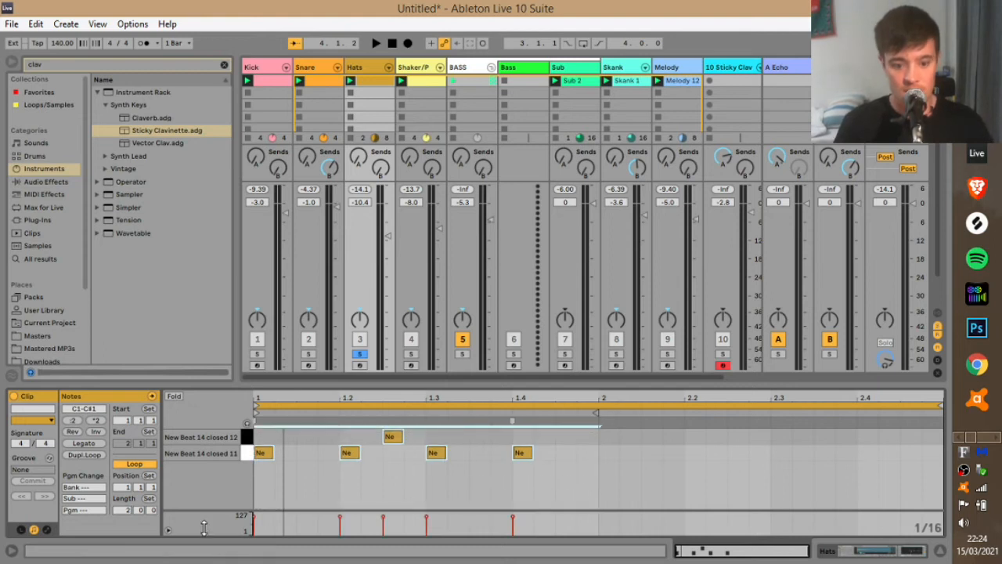
key(ctrl+d)
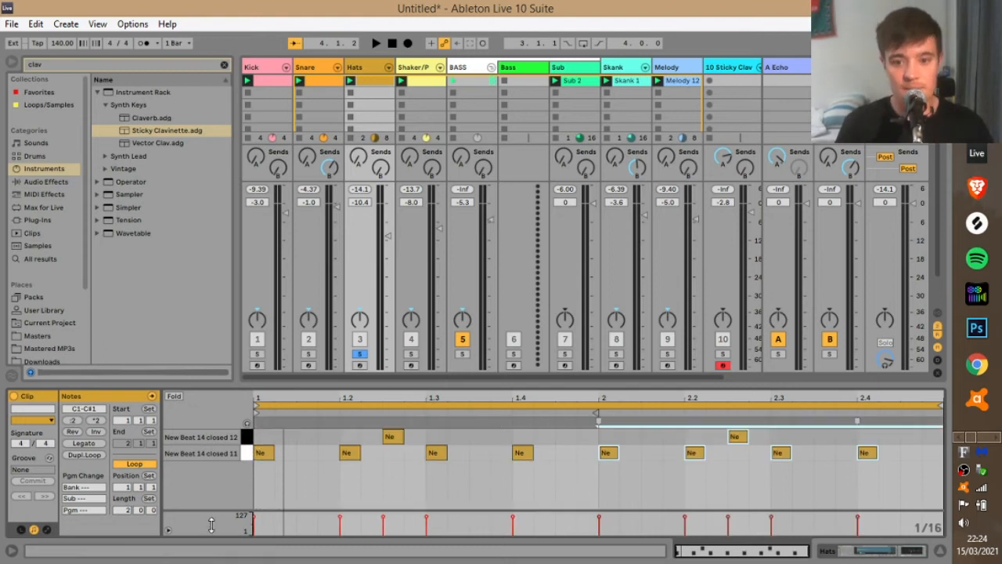
Step: Fill the end of bar 2 with New Beat 14 closed 11 notes at 2.4.2, 2.4.3 and 2.4.4 with descending velocities, and play the clip
click(912, 436)
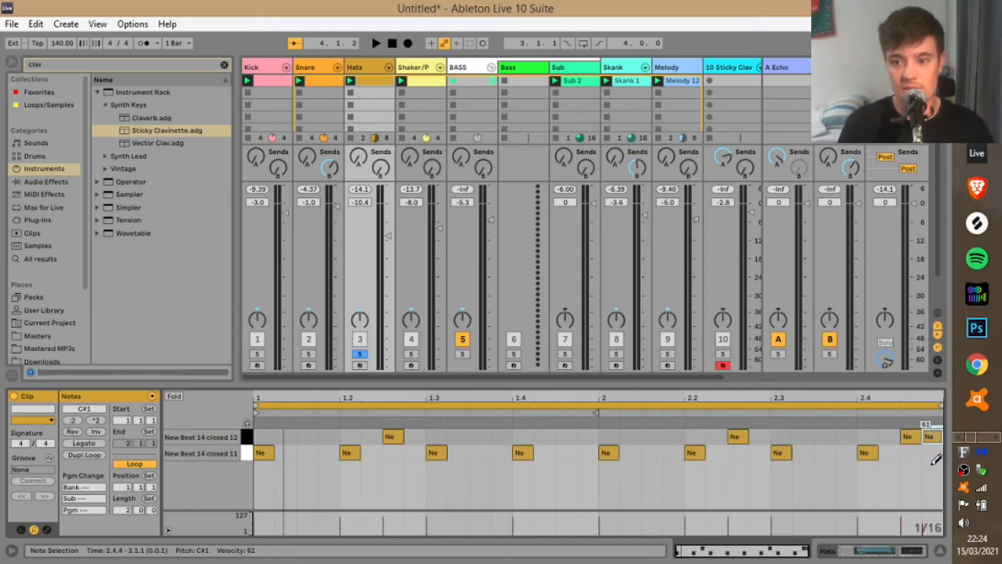
drag(931, 509, 925, 479)
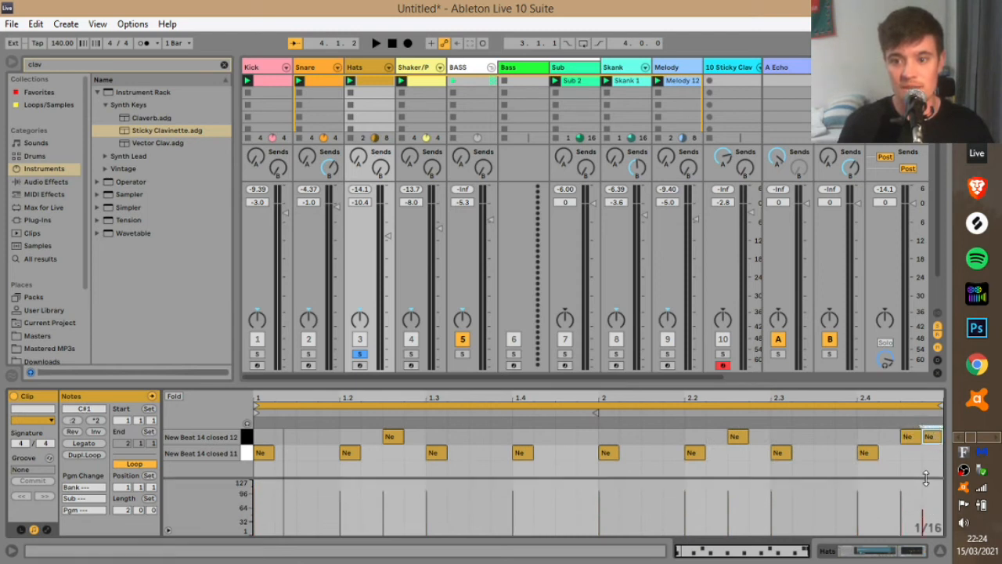
click(934, 437)
click(934, 437)
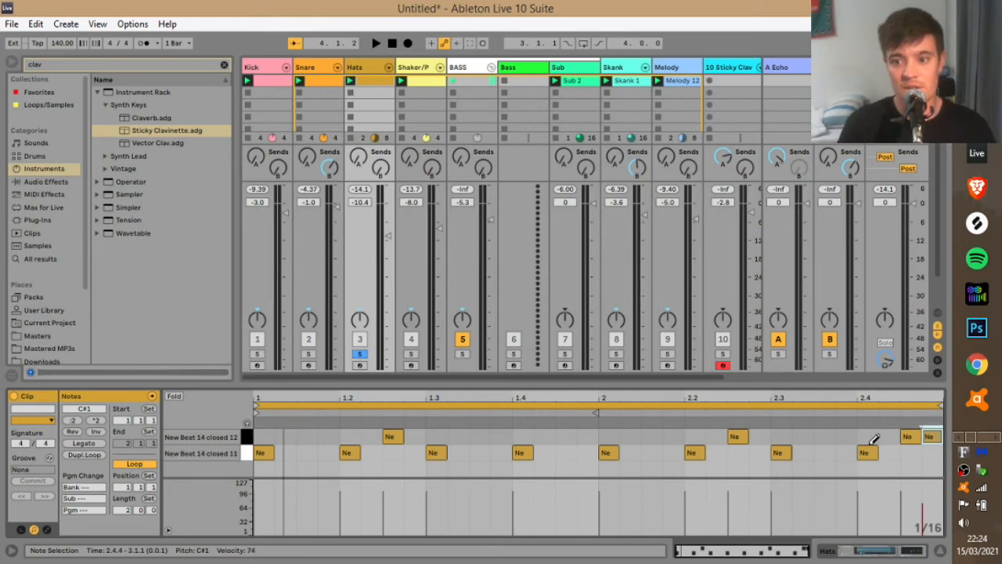
click(907, 436)
click(888, 452)
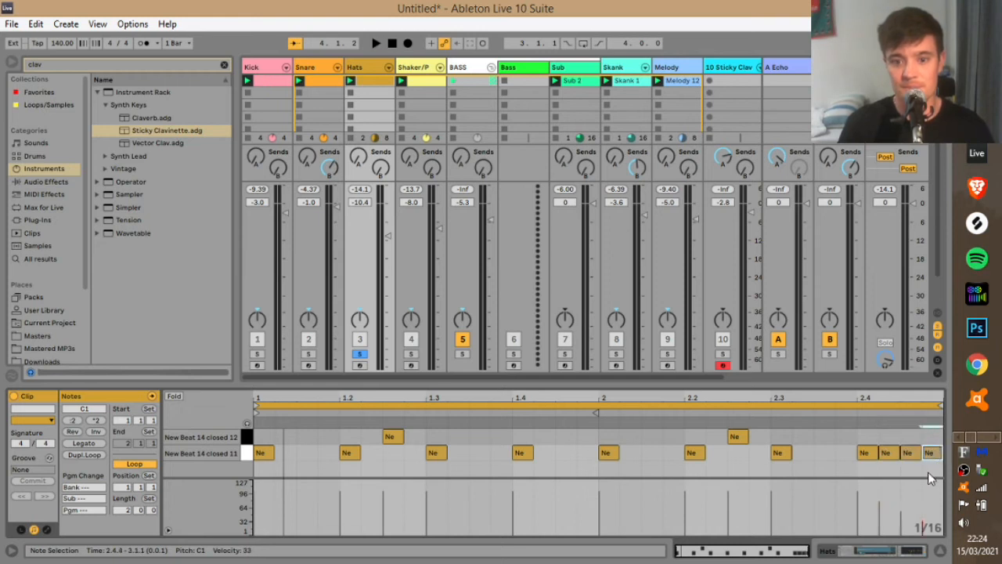
key(space)
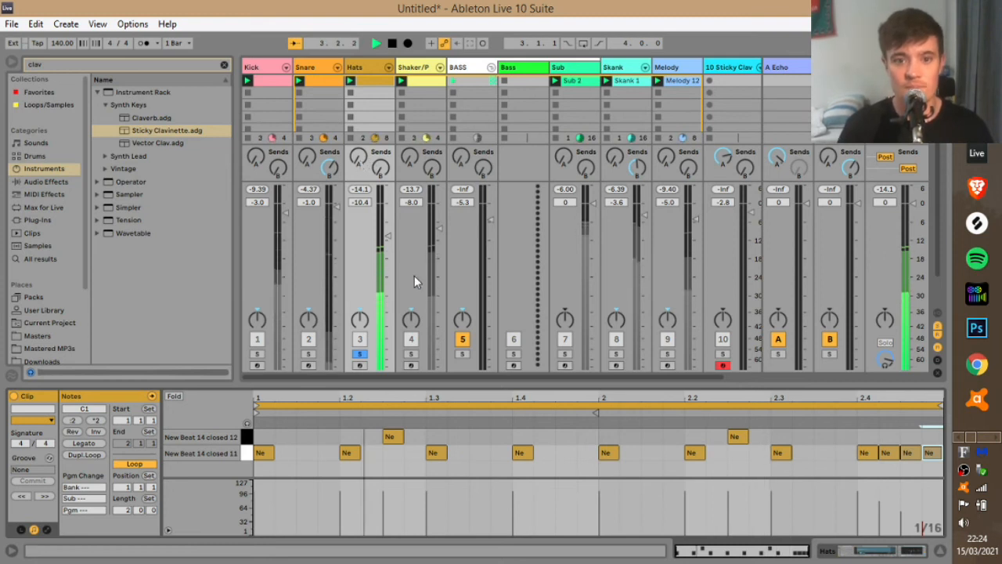
Step: Unsolo Hats, mute BASS, Skank and Melody, and set the Shaker/P track's volume to -9.0 dB during playback
click(359, 354)
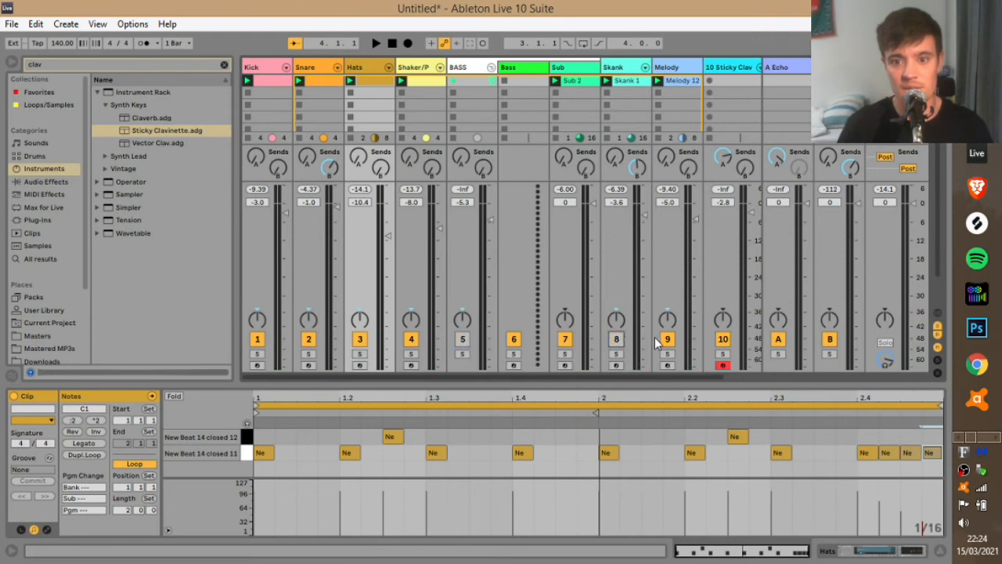
key(space)
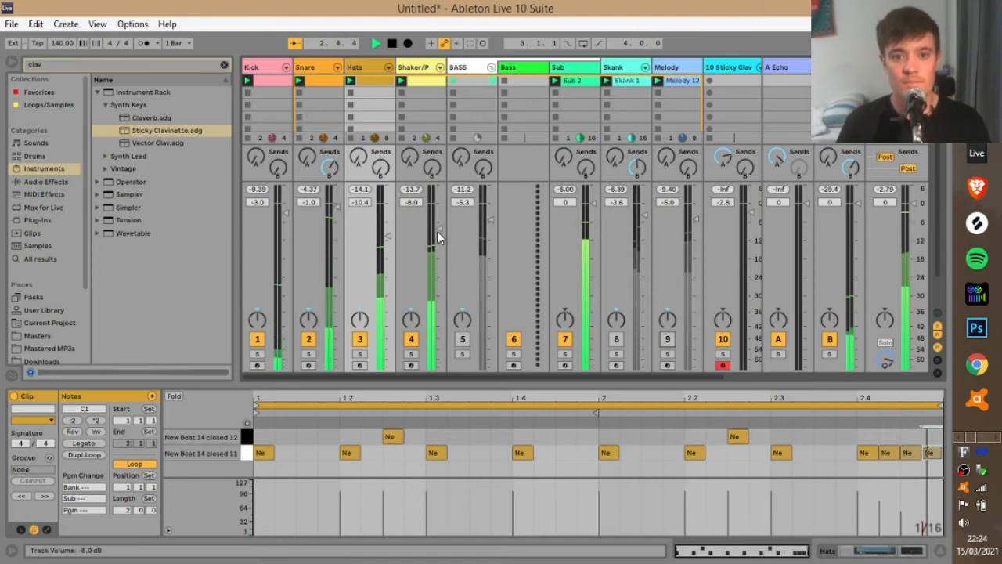
drag(438, 232, 438, 240)
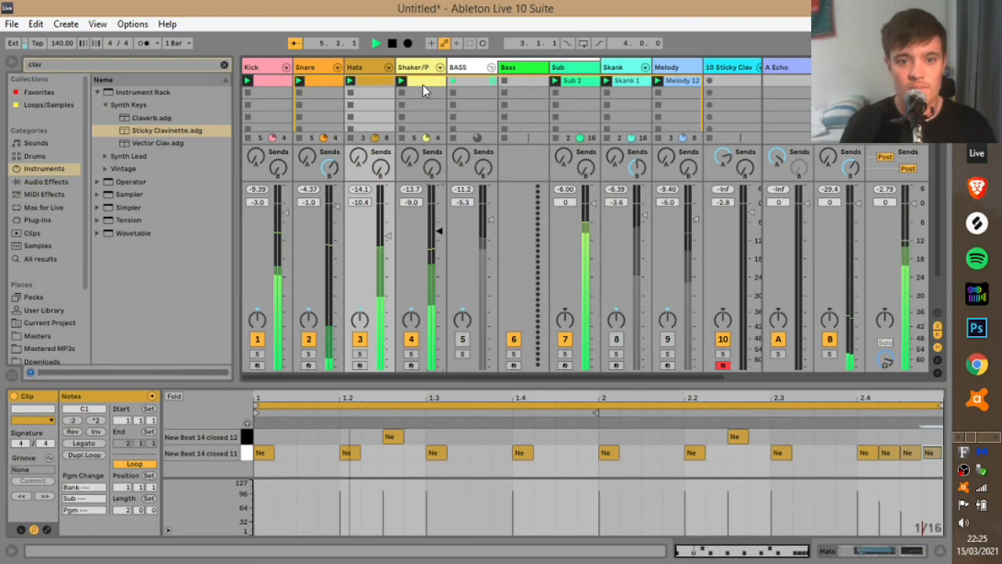
key(space)
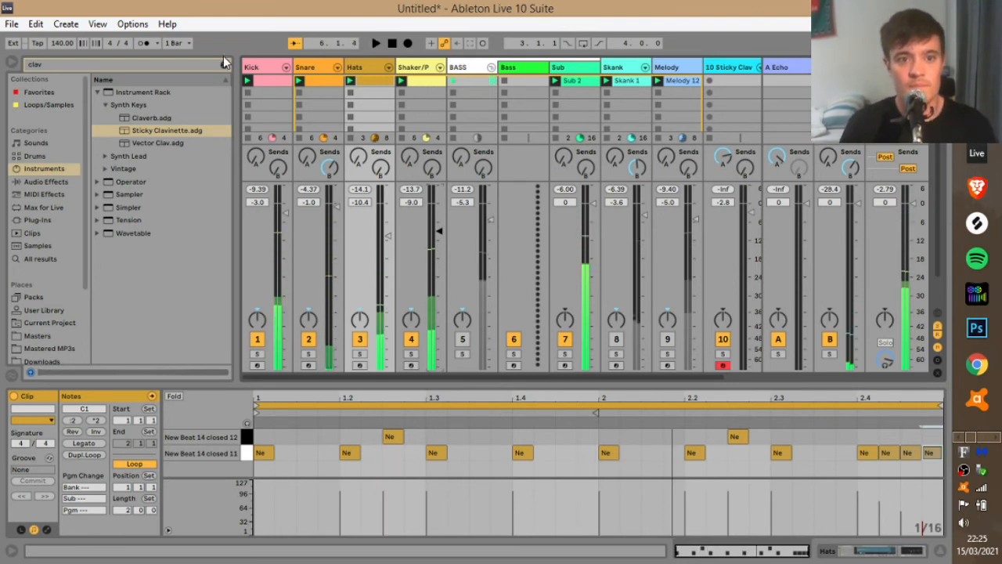
Step: Erase the Shaker_13 notes at 1.1.3 and 1.3.3 in the Shaker/P clip and raise the track's send B to -5.4 dB during playback
click(225, 65)
click(417, 82)
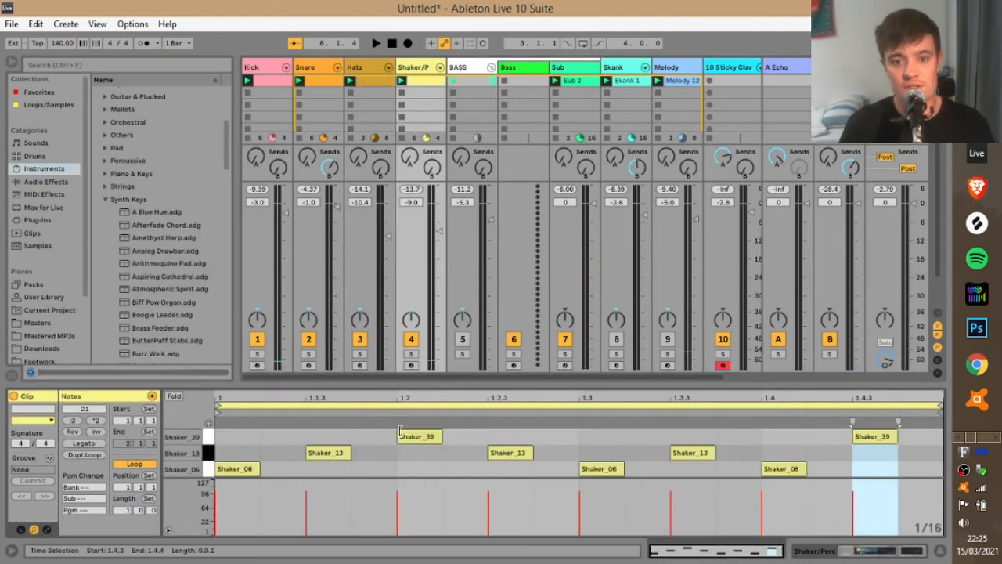
drag(429, 167, 429, 159)
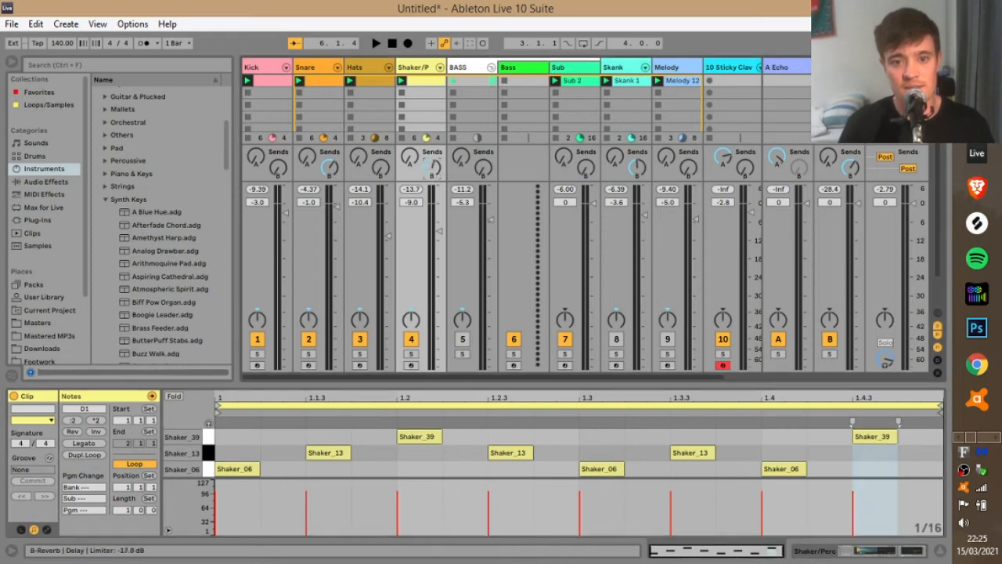
click(332, 449)
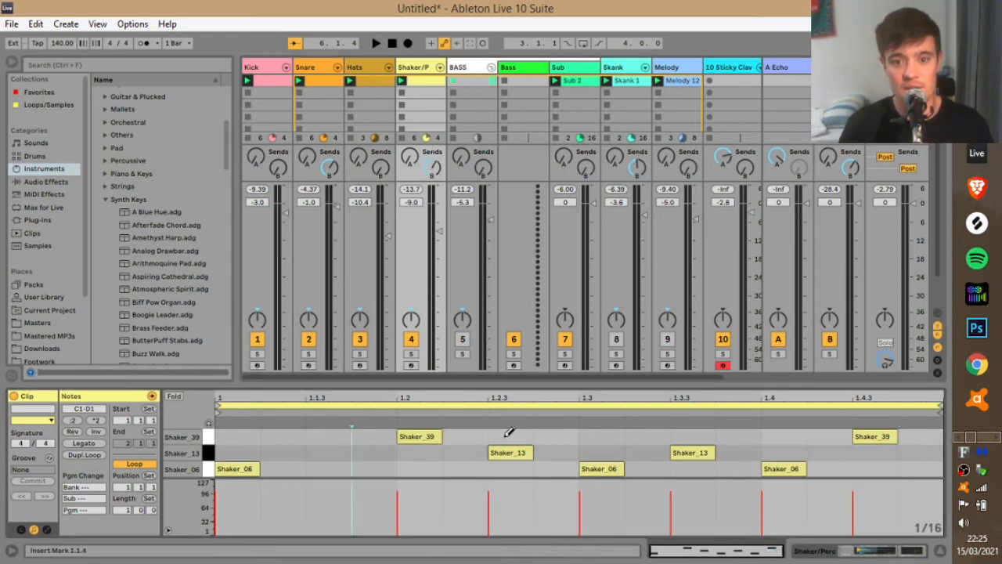
click(697, 452)
key(space)
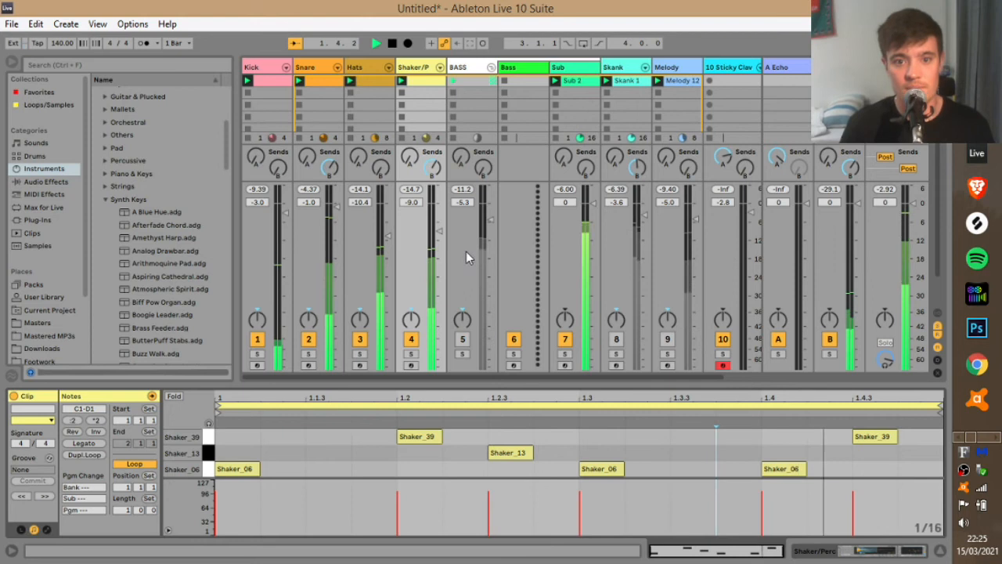
drag(436, 169, 435, 143)
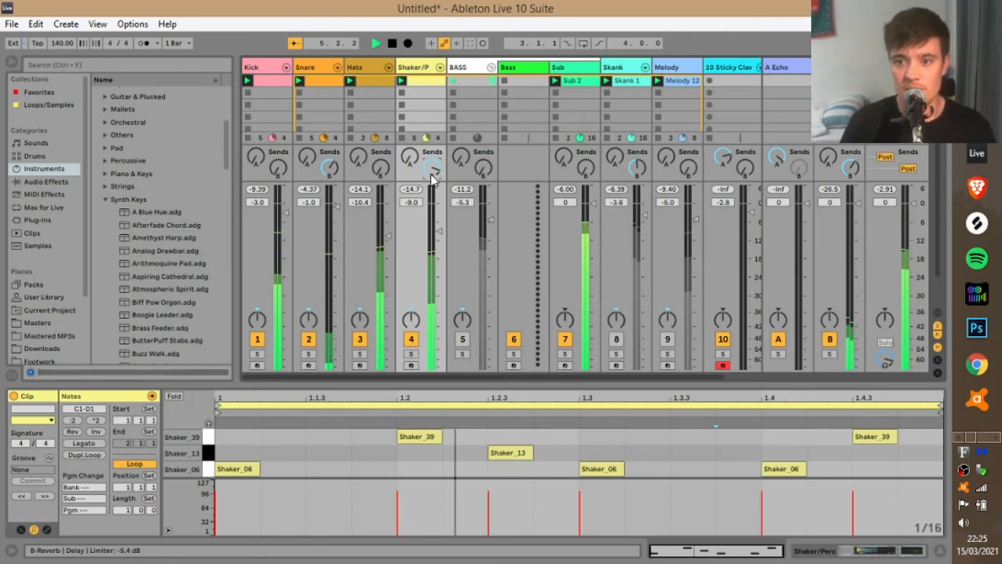
key(space)
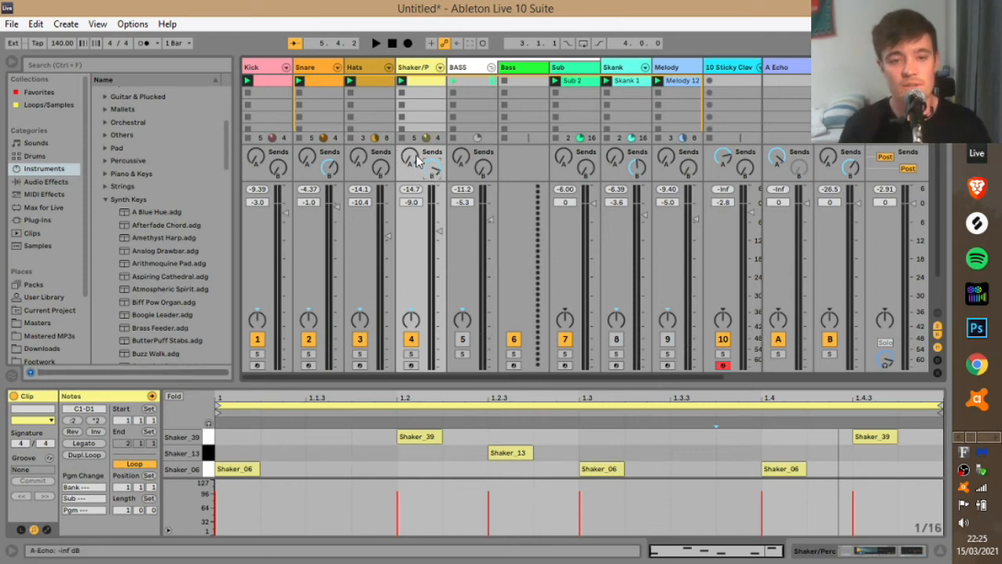
Step: Raise the low-cut frequency of the Hats track's EQ Eight to 791 Hz and play the set
click(349, 82)
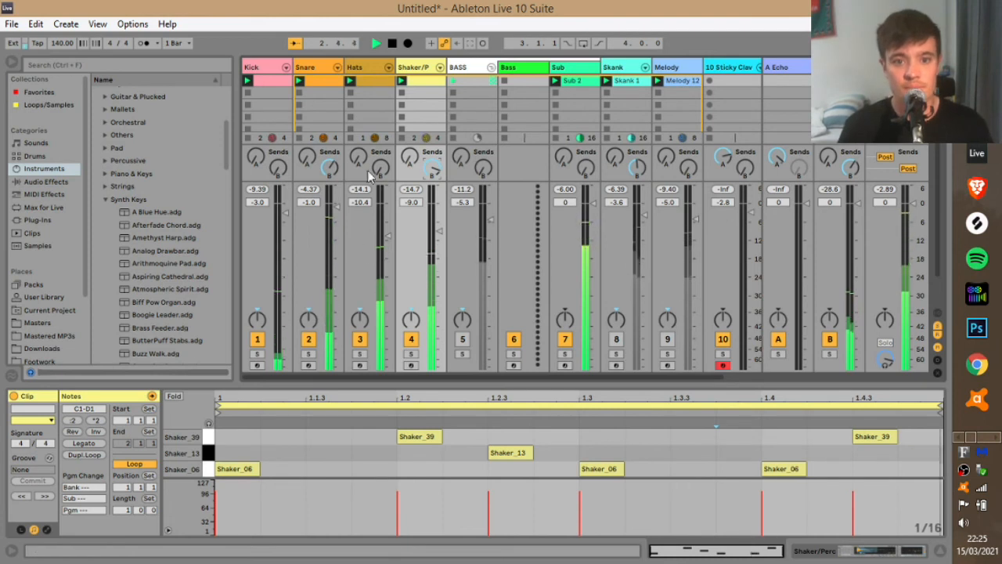
click(369, 64)
key(space)
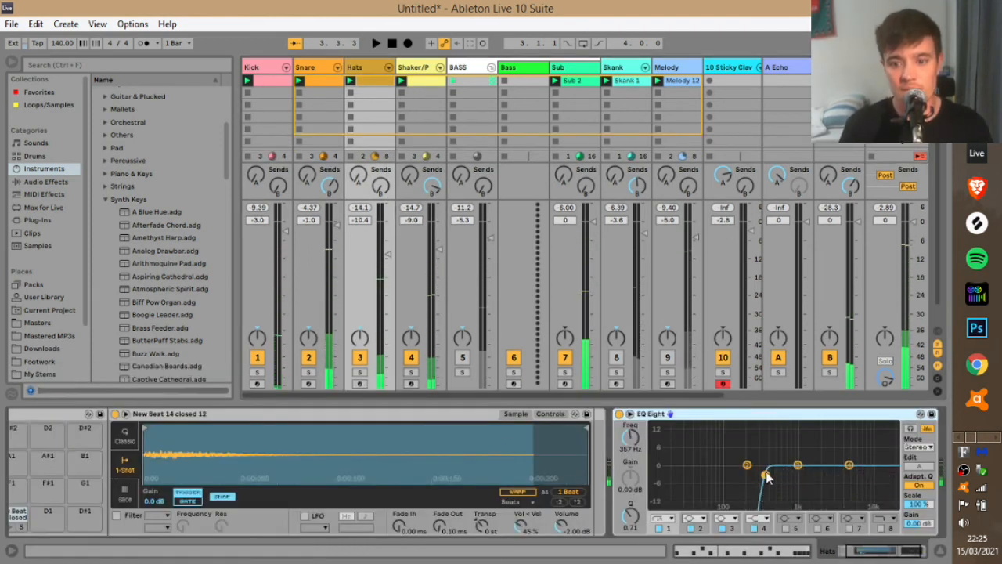
drag(775, 479, 790, 475)
key(space)
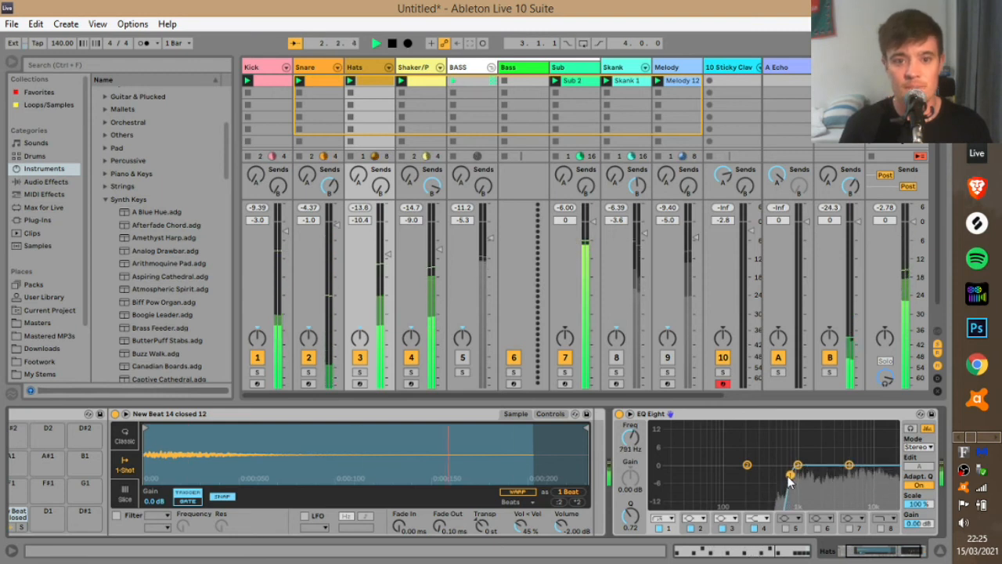
Step: Set the Hats volume to -9.4 dB and the Snare volume to 0 dB with a higher send B level
drag(390, 253, 388, 251)
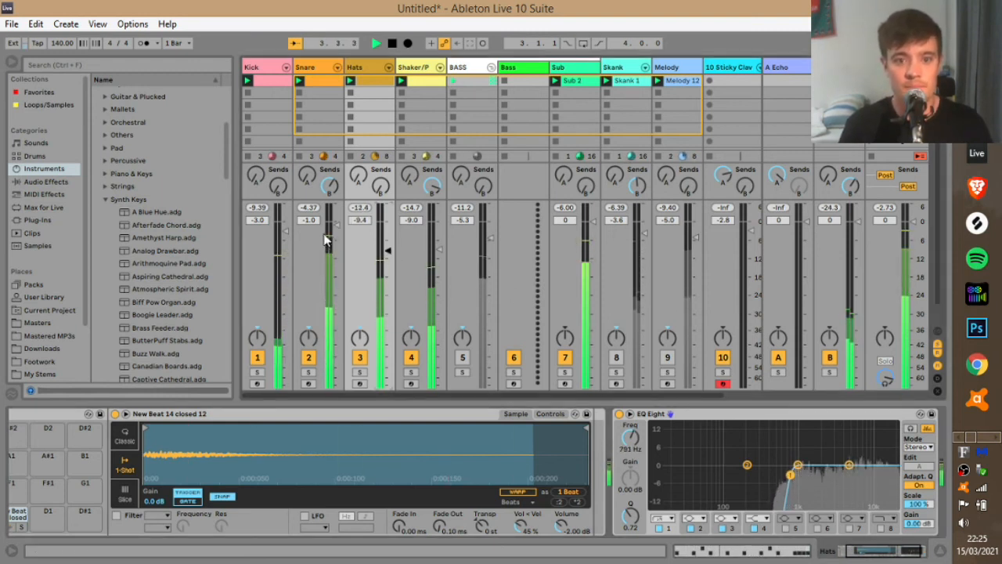
drag(339, 227, 338, 222)
drag(327, 187, 327, 175)
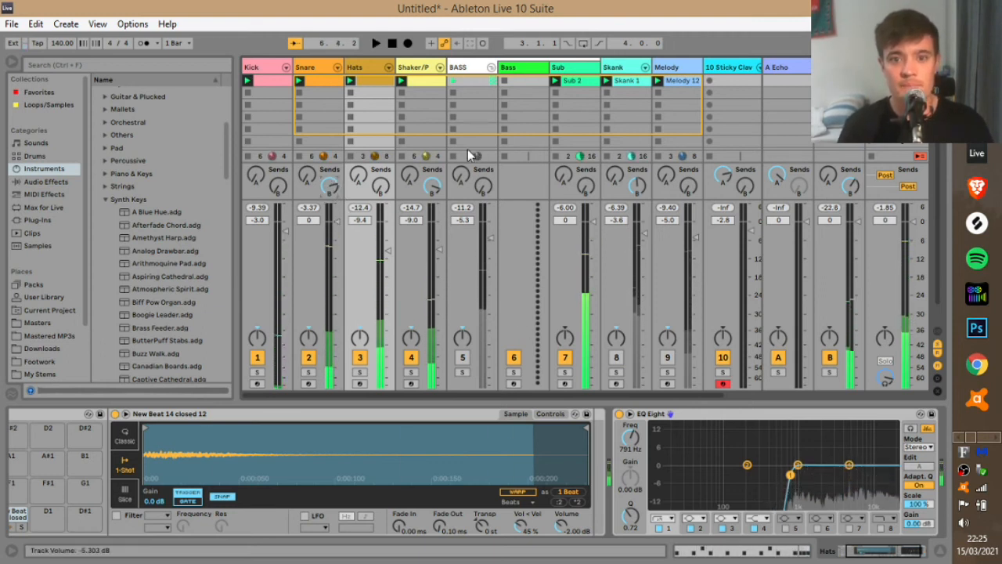
key(space)
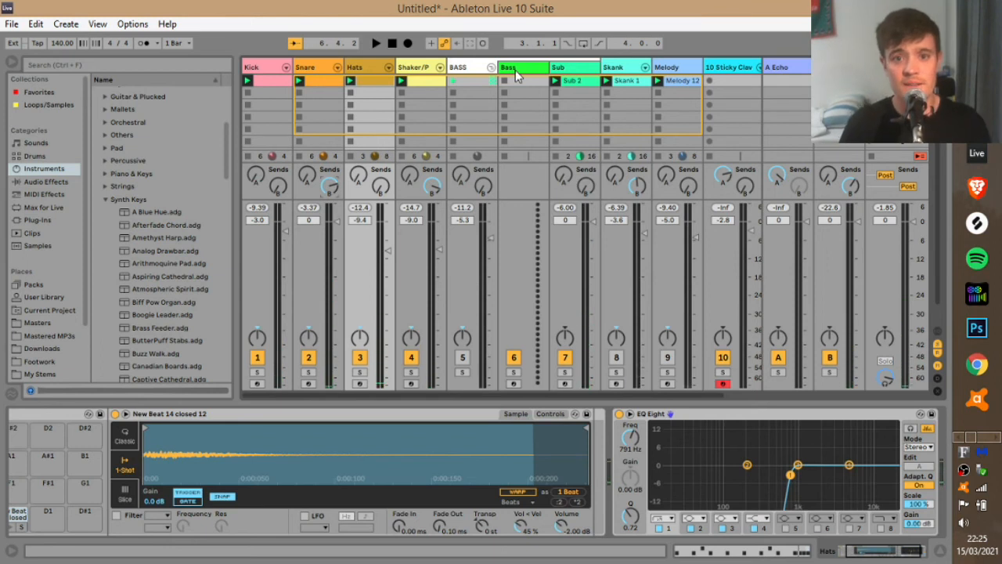
Step: Insert a new MIDI track after Shaker/P and load an empty Drum Rack on it
click(419, 67)
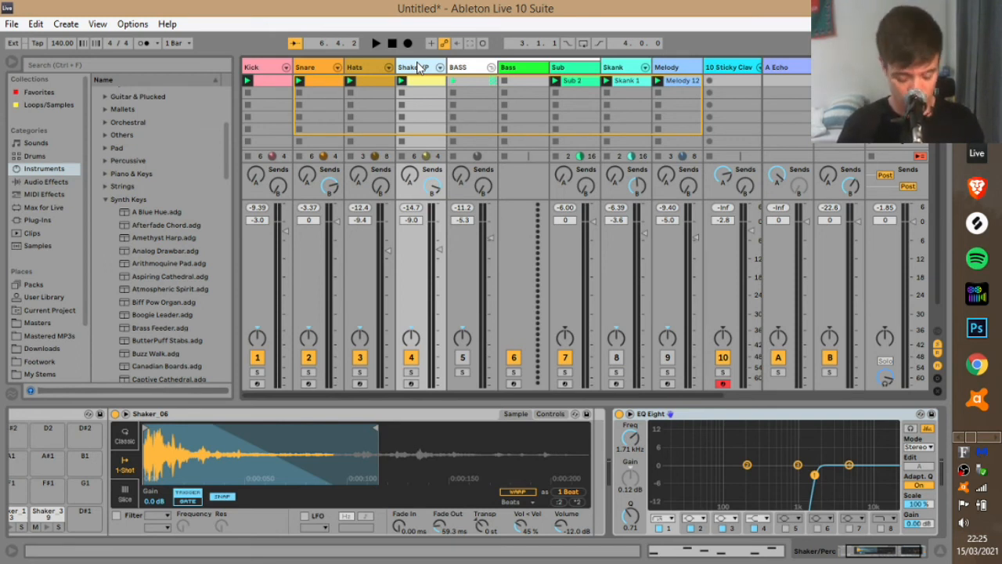
key(ctrl+shift+t)
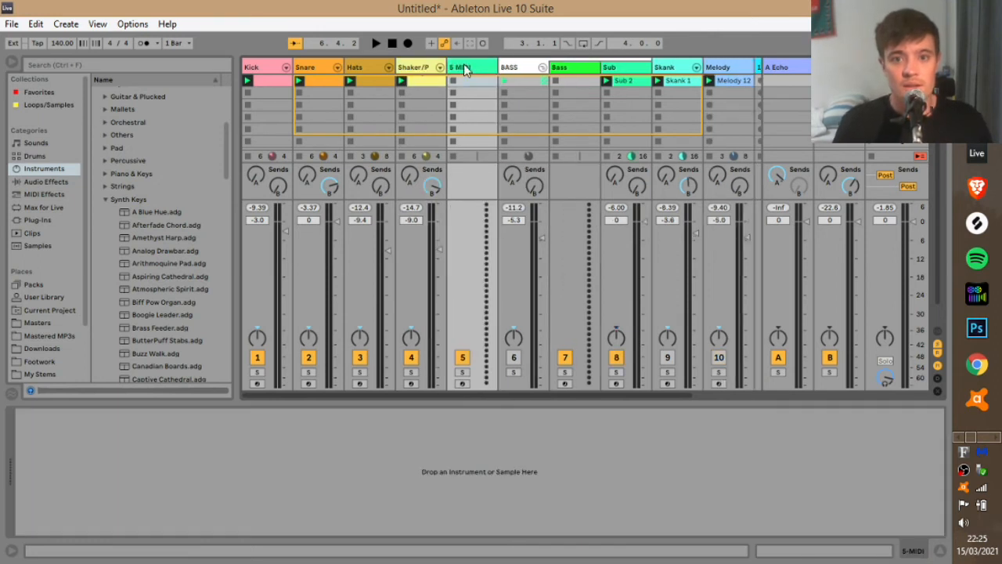
click(31, 155)
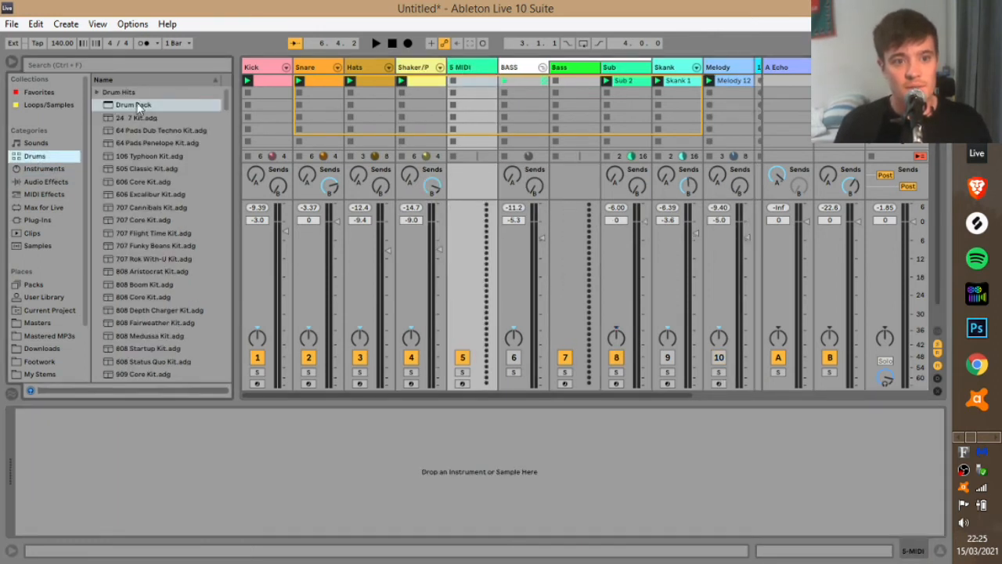
click(126, 106)
drag(468, 92, 490, 140)
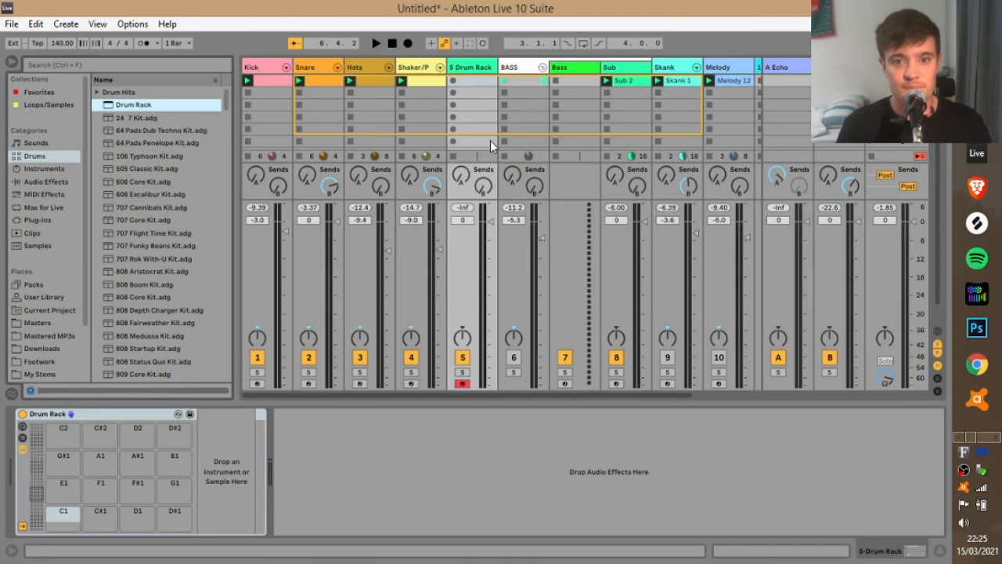
Step: Browse the Samples folder, collapse the Zildjan hats and Shaken folders, and expand the Hit folder under Groove Criminals > Hits
scroll(153, 268, down, 3)
scroll(72, 276, down, 3)
click(39, 348)
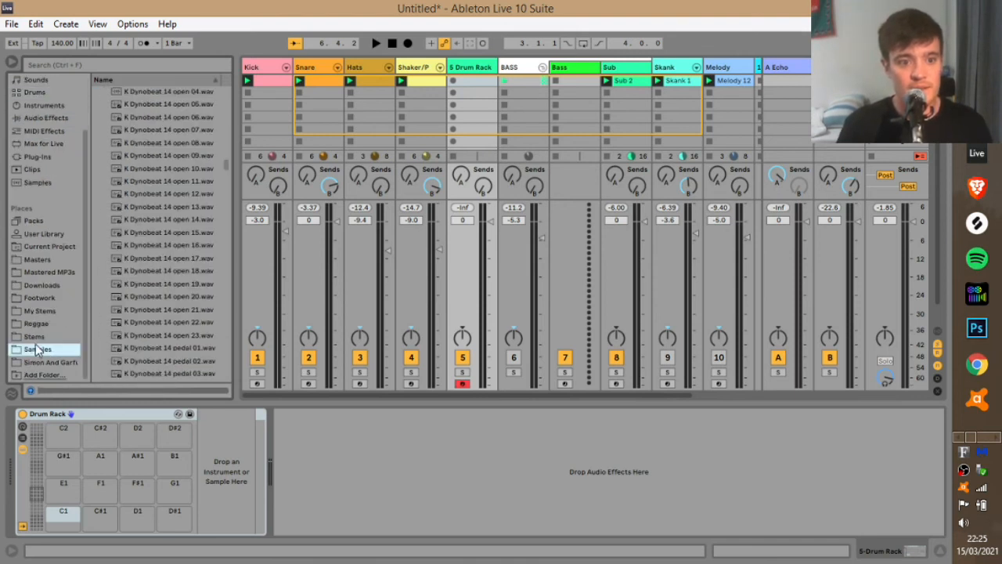
click(165, 65)
scroll(186, 215, up, 15)
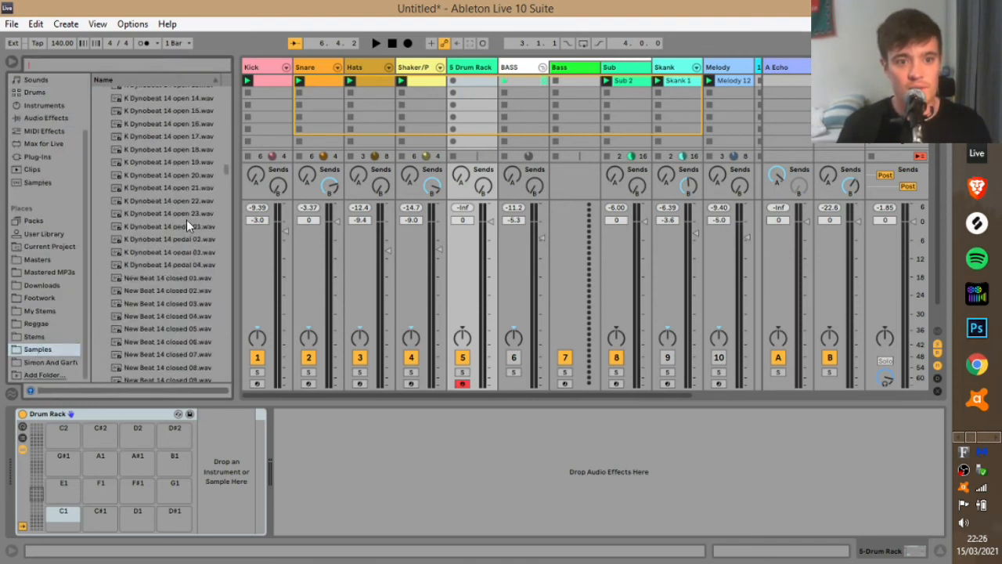
scroll(191, 204, up, 12)
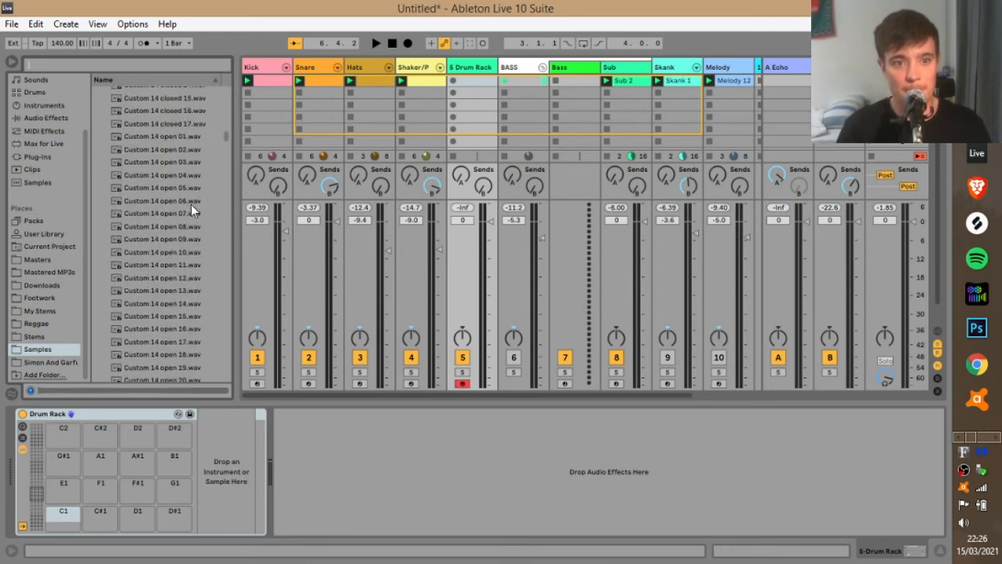
click(98, 257)
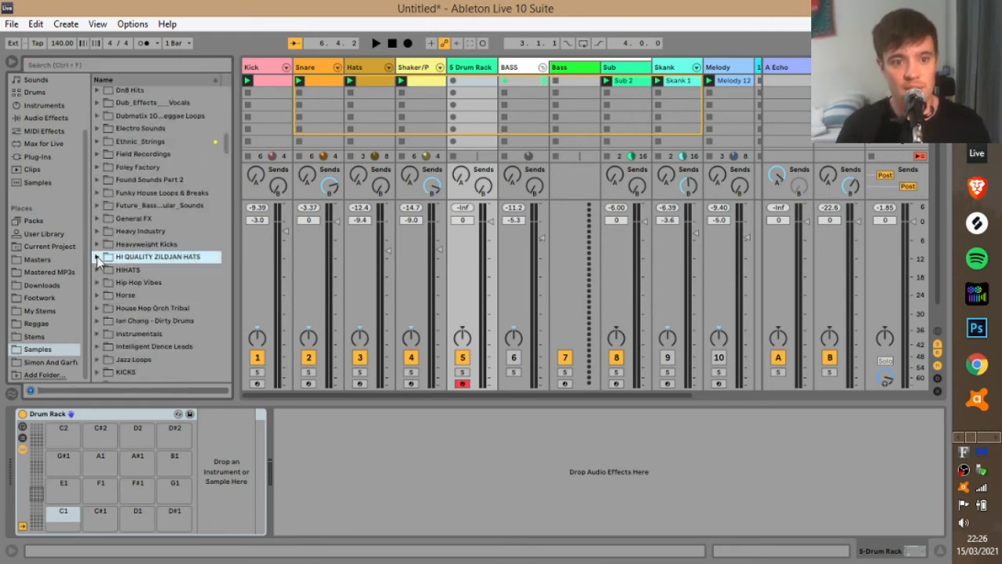
scroll(219, 203, down, 20)
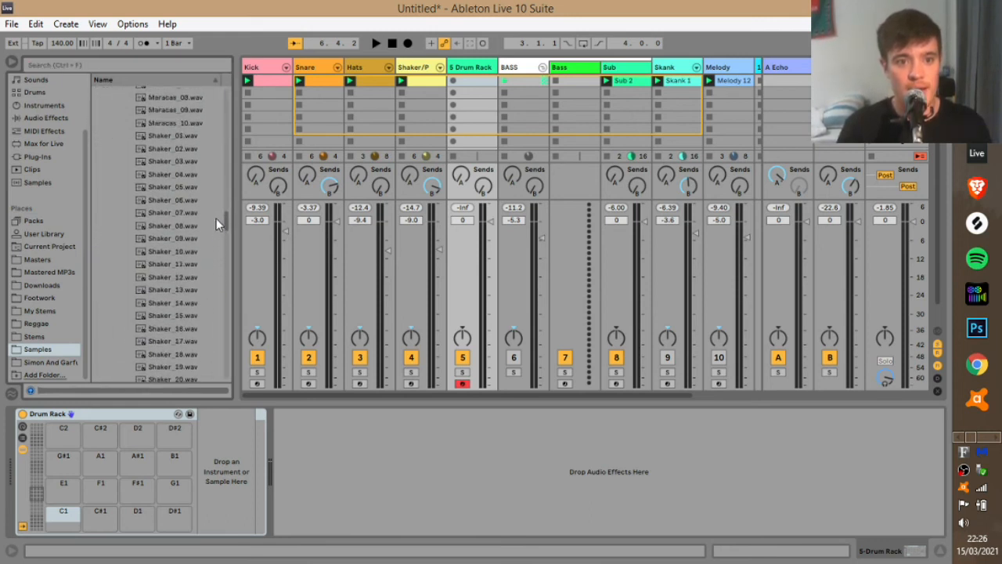
scroll(218, 205, down, 1)
click(121, 175)
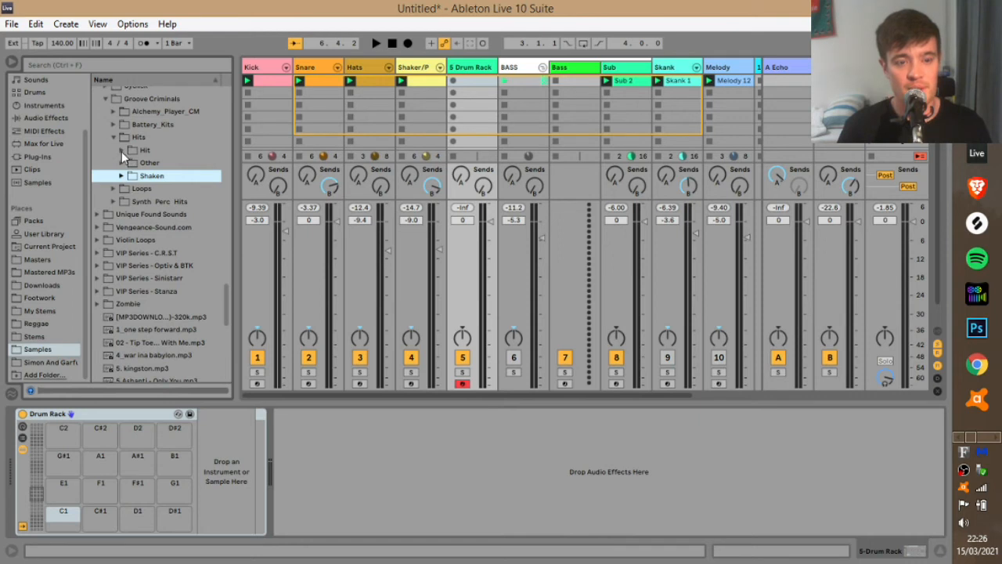
click(121, 150)
scroll(166, 257, down, 1)
Step: Audition the percussion samples from Agogo_06 through the blocks and load Block_03.wav onto the Drum Rack's D2 pad
click(164, 200)
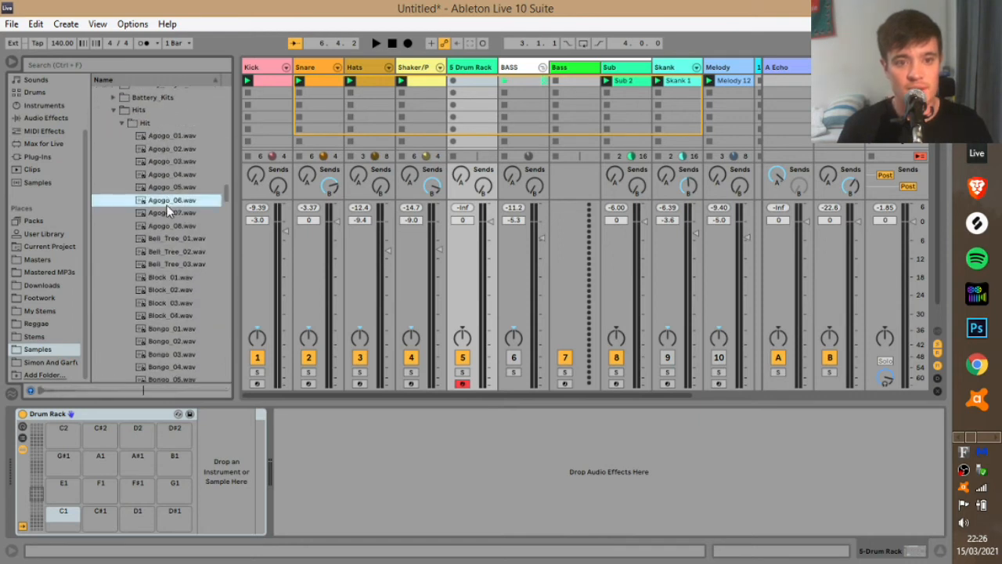
key(Down)
key(Down)
key(Down)
key(Down)
key(Down)
key(Down)
key(Down)
key(Down)
key(Up)
key(Up)
key(Down)
key(Down)
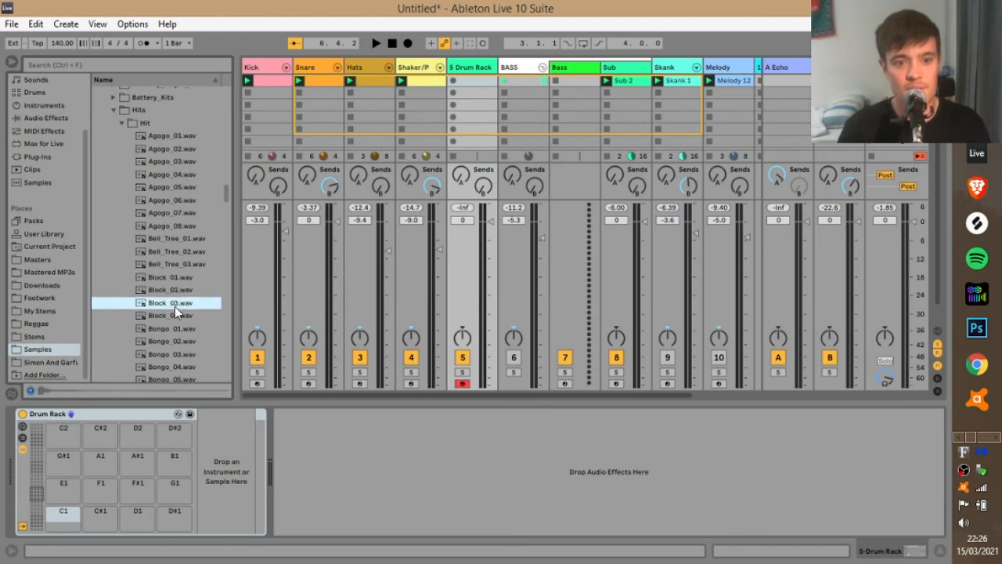
click(472, 70)
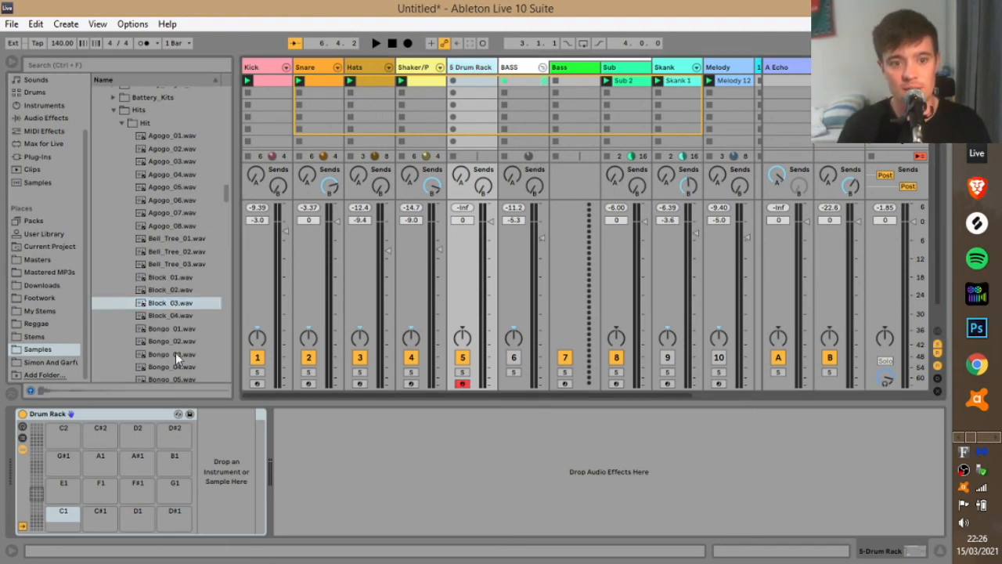
drag(174, 300, 138, 433)
Step: Create a clip on the Drum Rack track with Block_03 notes at 1.2, 1.2.3, 1.4 and 1.4.3, and launch it
double_click(468, 80)
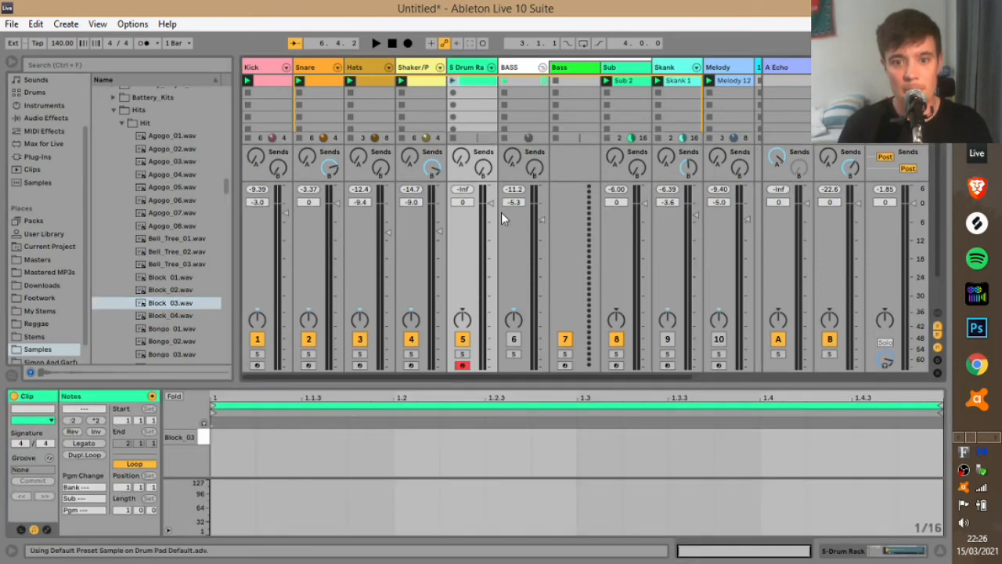
click(423, 437)
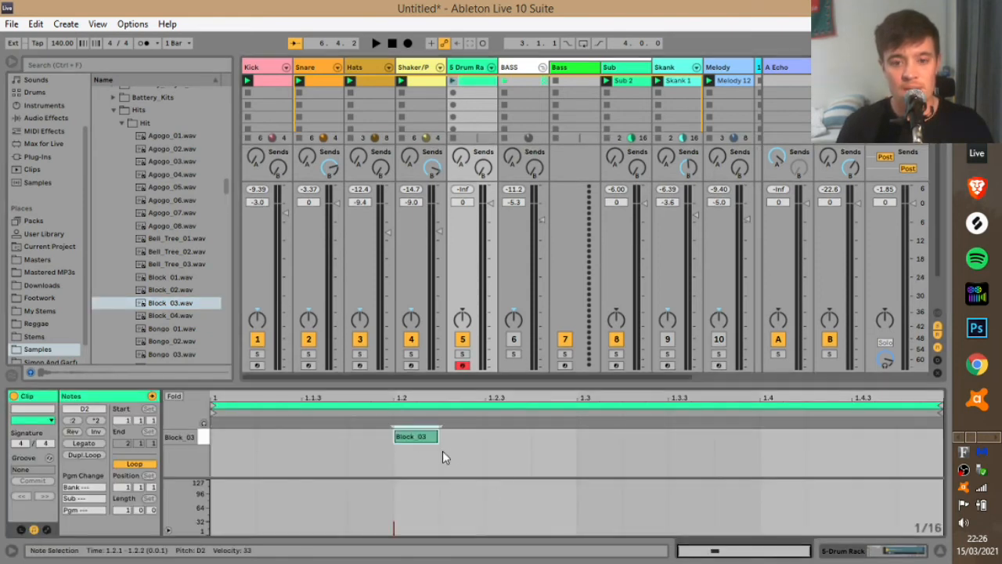
click(505, 436)
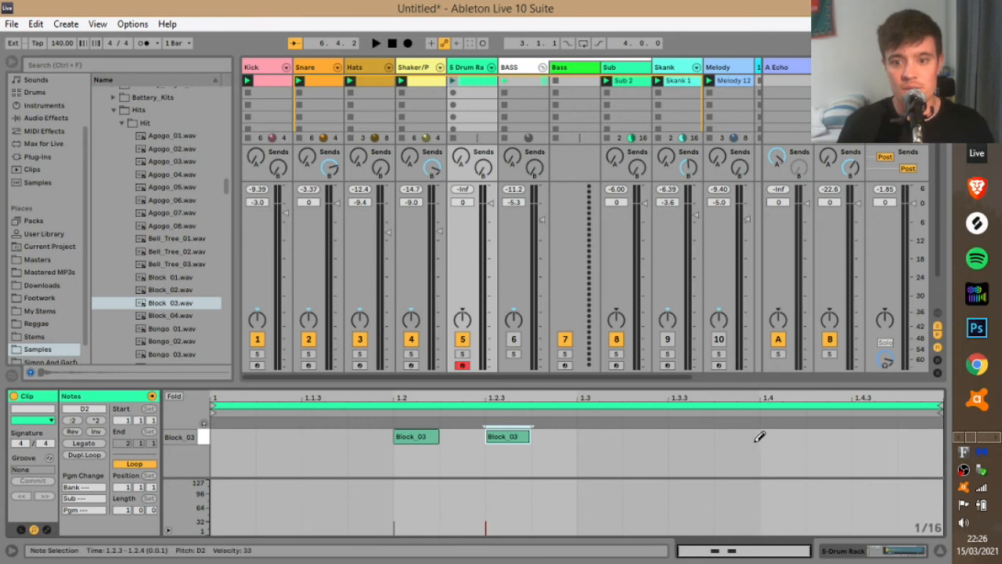
click(789, 437)
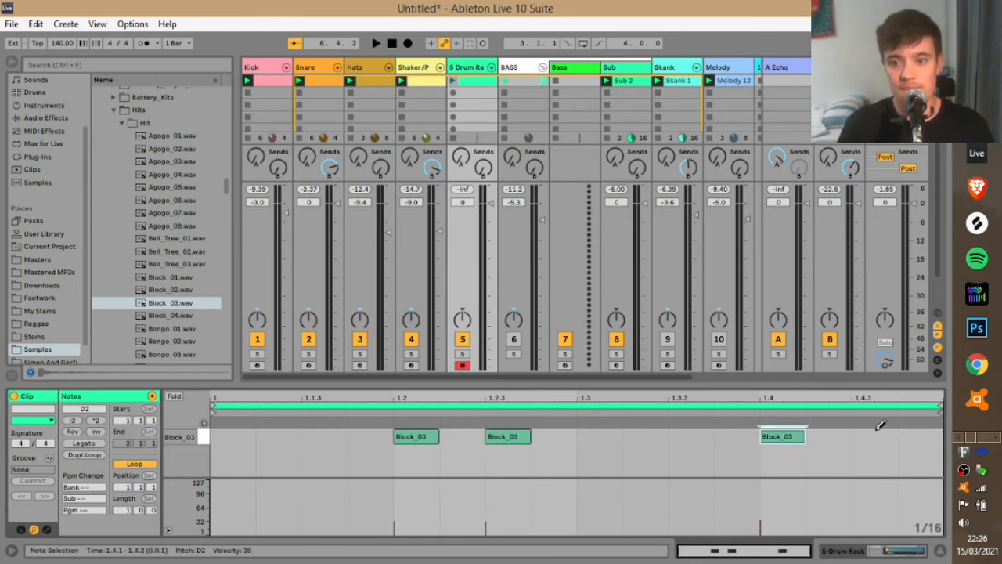
click(875, 436)
click(453, 81)
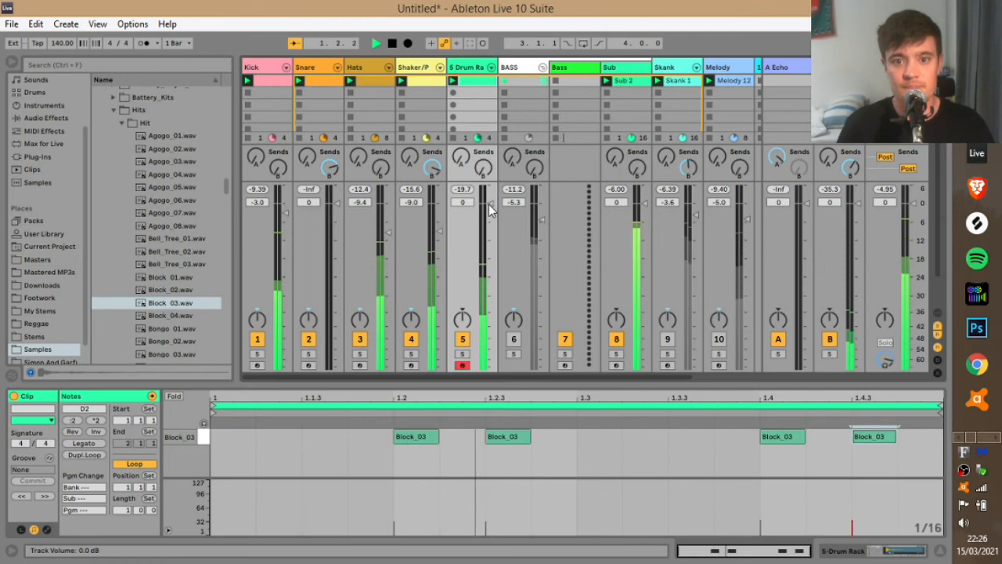
Step: Set the Block_03 sample volume to 0.57 dB, and balance the Drum Rack track with adjusted sends and a -6.5 dB track volume
double_click(464, 68)
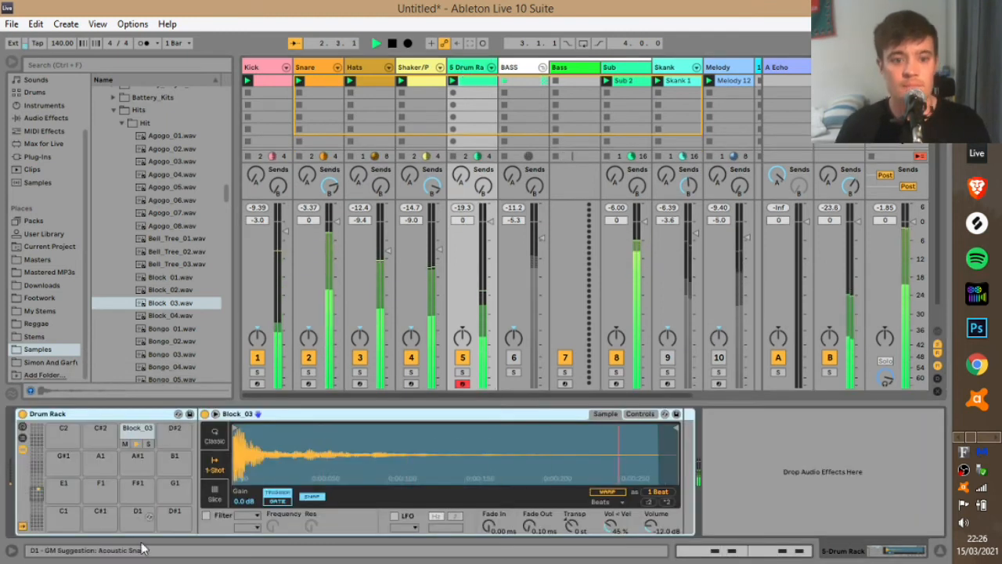
drag(652, 526, 652, 502)
drag(461, 176, 461, 125)
drag(483, 185, 483, 174)
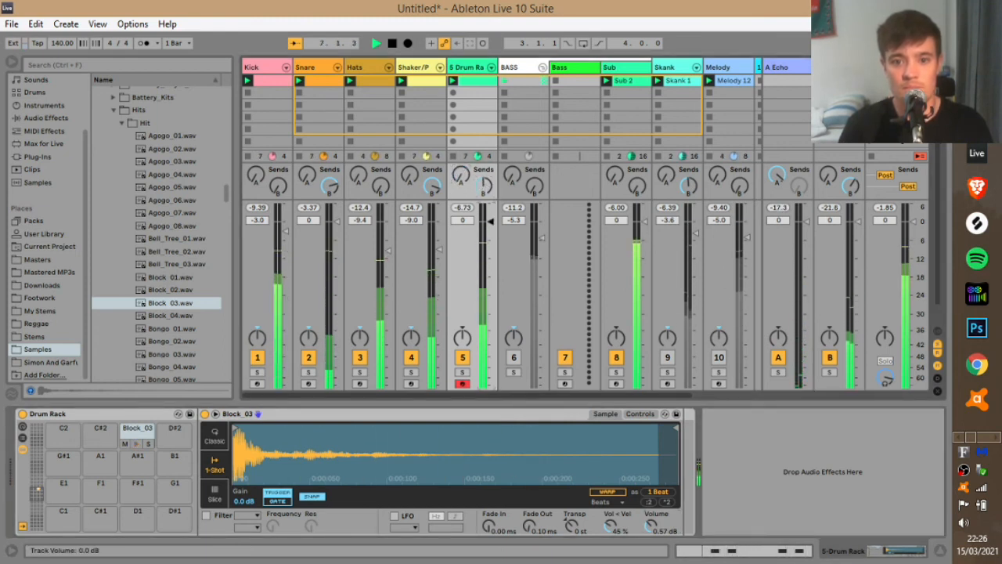
drag(490, 223, 491, 241)
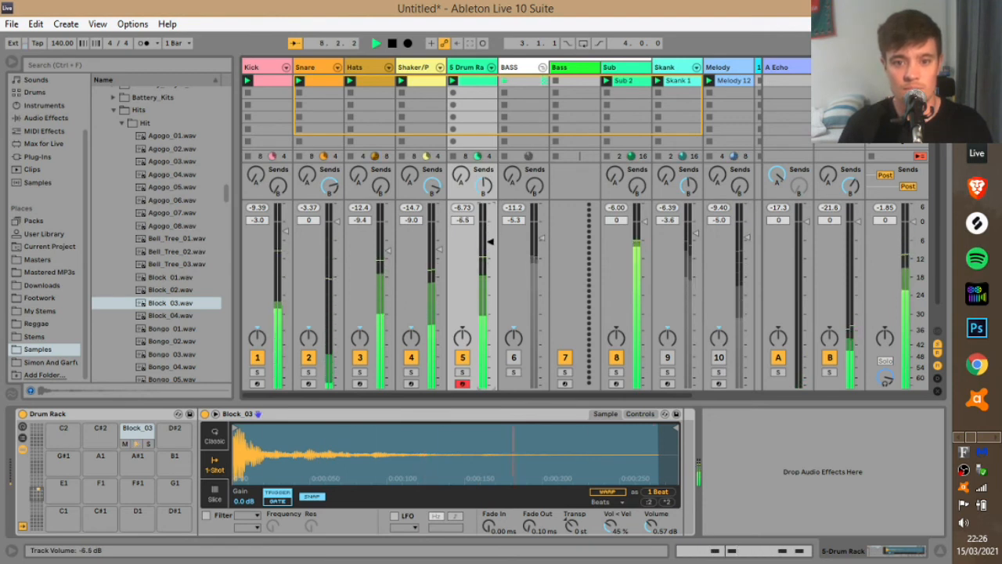
Step: Unmute the BASS and Skank tracks and play the set
click(512, 357)
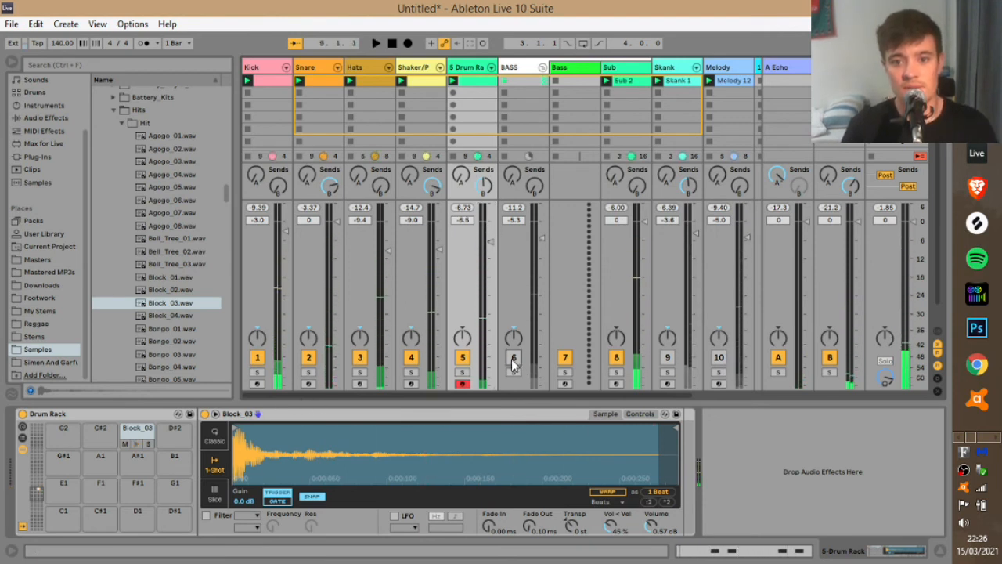
click(667, 357)
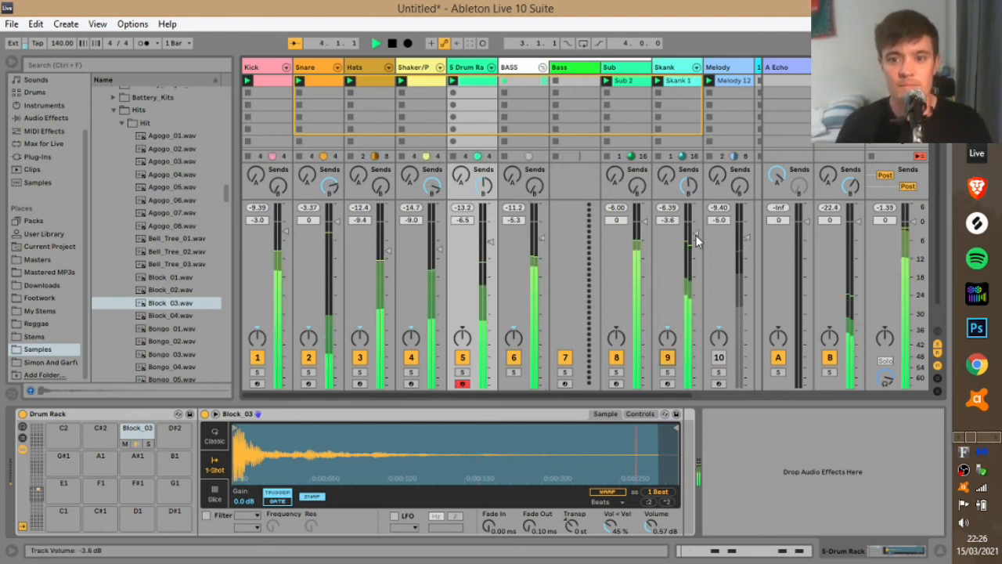
Step: Unmute the Melody track, set its volume to -6.0 dB while the set plays, and stop playback
click(718, 357)
drag(746, 235, 745, 238)
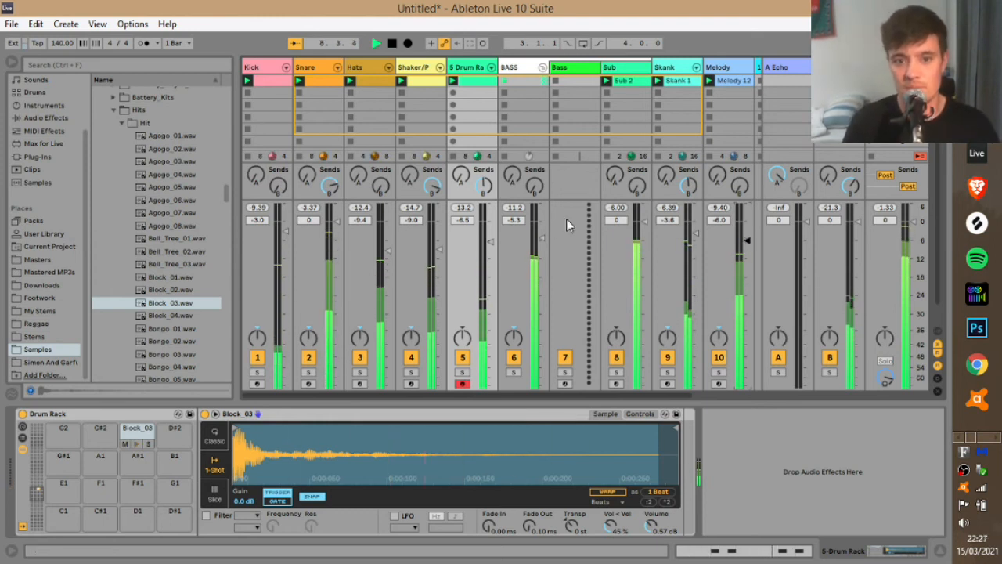
key(space)
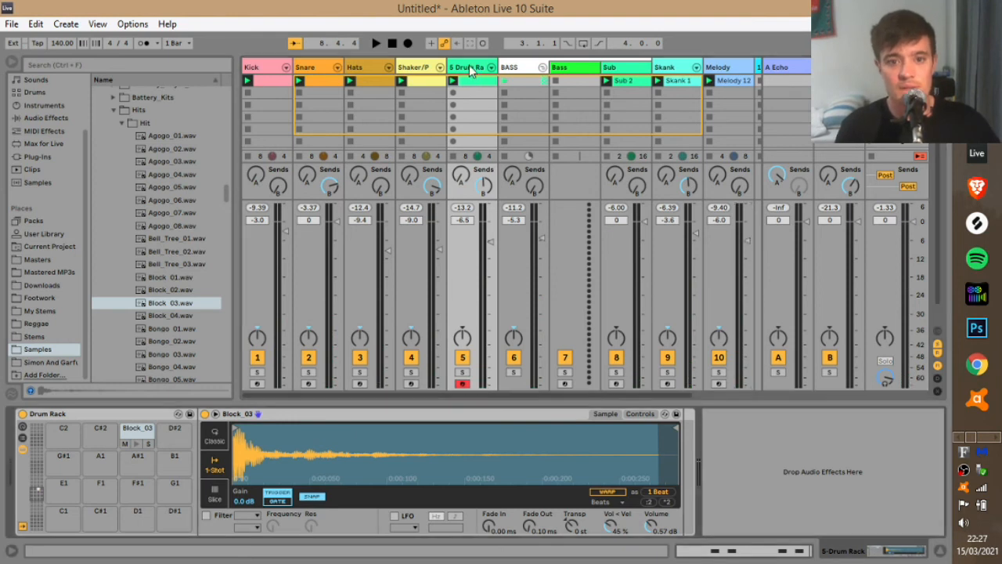
Step: Audition the bongo samples from about Bongo_09.wav through Bongo_19.wav
scroll(165, 302, down, 6)
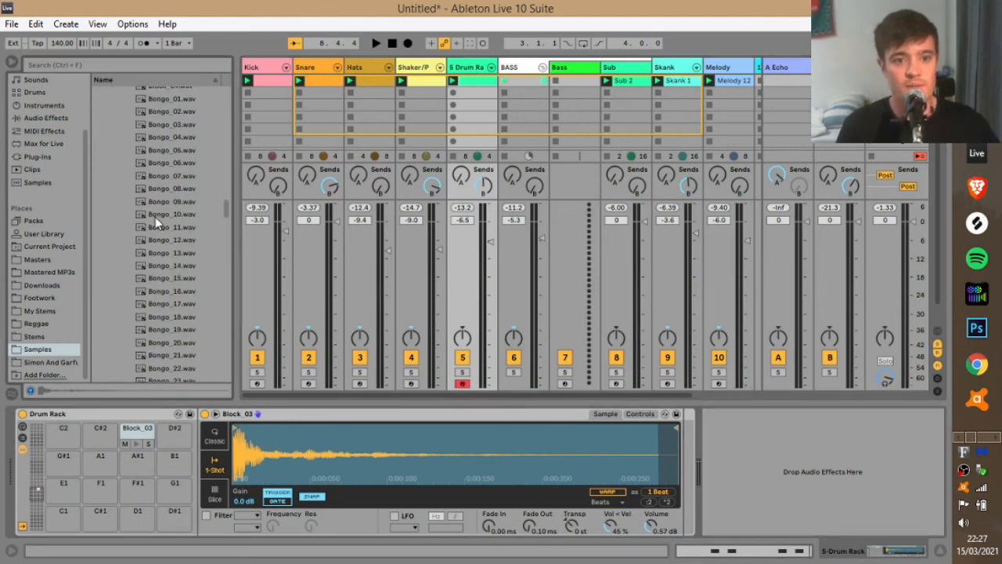
click(168, 206)
click(165, 226)
click(167, 241)
click(171, 291)
click(172, 316)
click(169, 280)
click(172, 265)
click(172, 252)
click(176, 280)
click(175, 315)
click(173, 304)
click(174, 316)
click(163, 330)
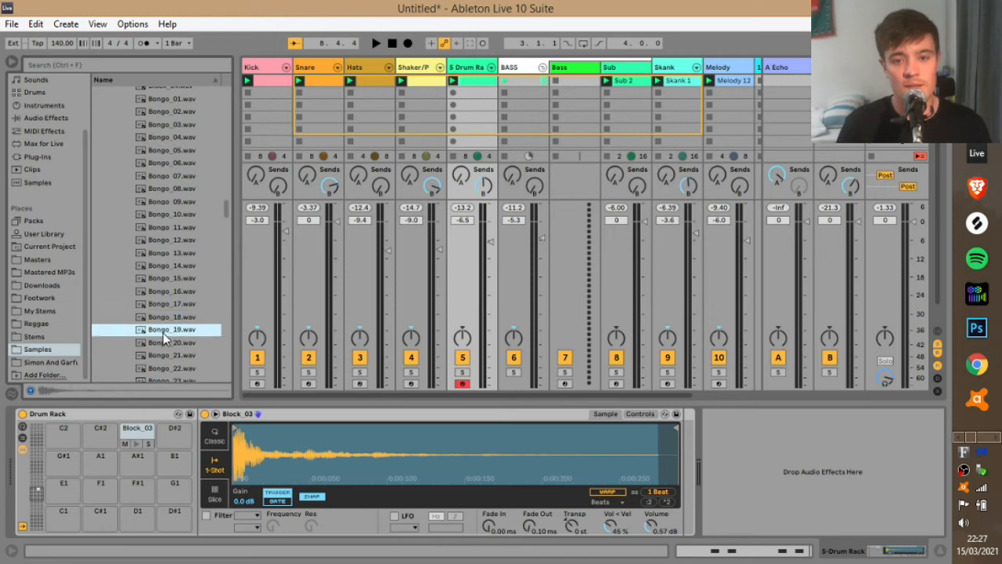
Step: Insert a MIDI track after the block percussion track and load an empty Drum Rack onto it
click(470, 70)
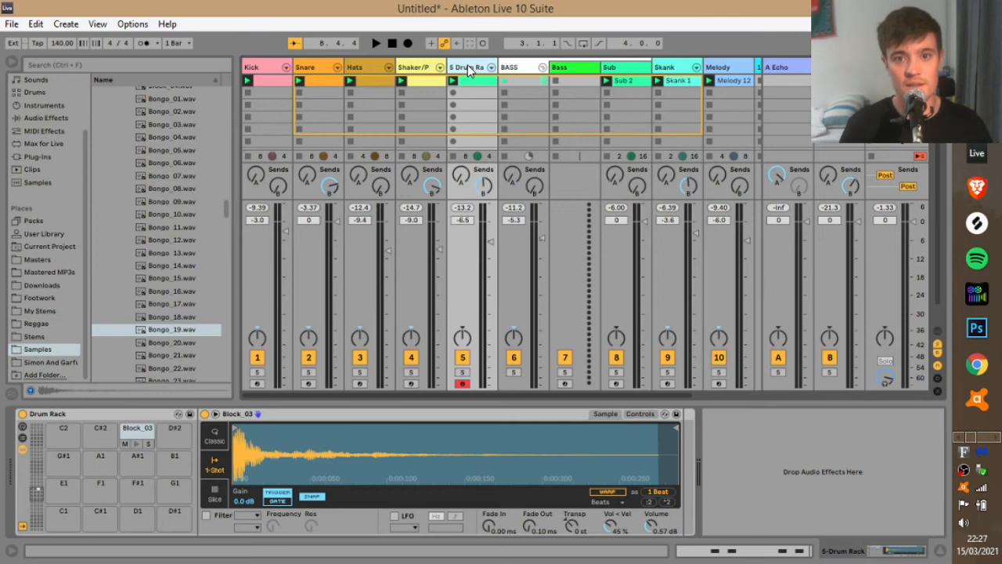
key(ctrl+shift+t)
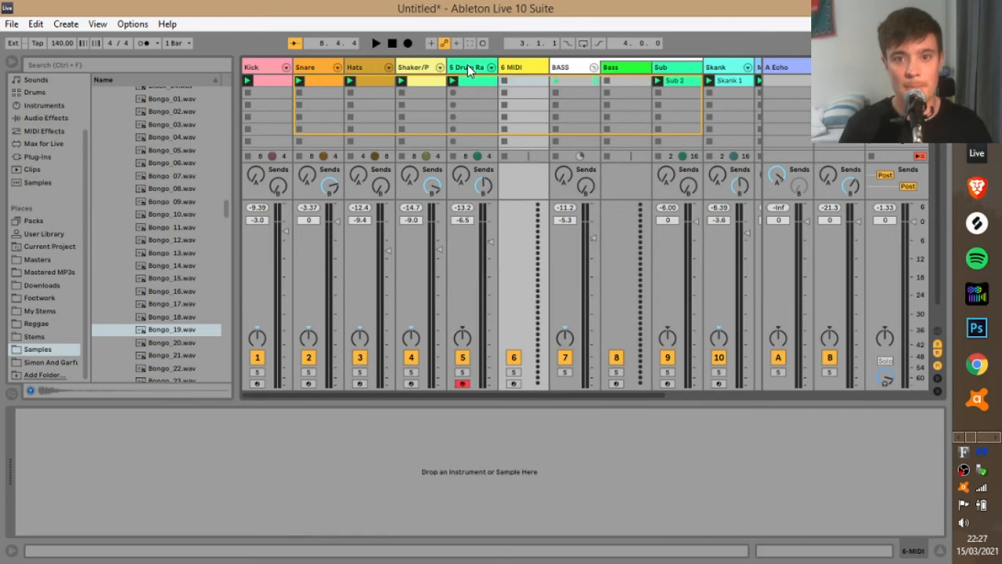
click(31, 93)
scroll(152, 157, up, 5)
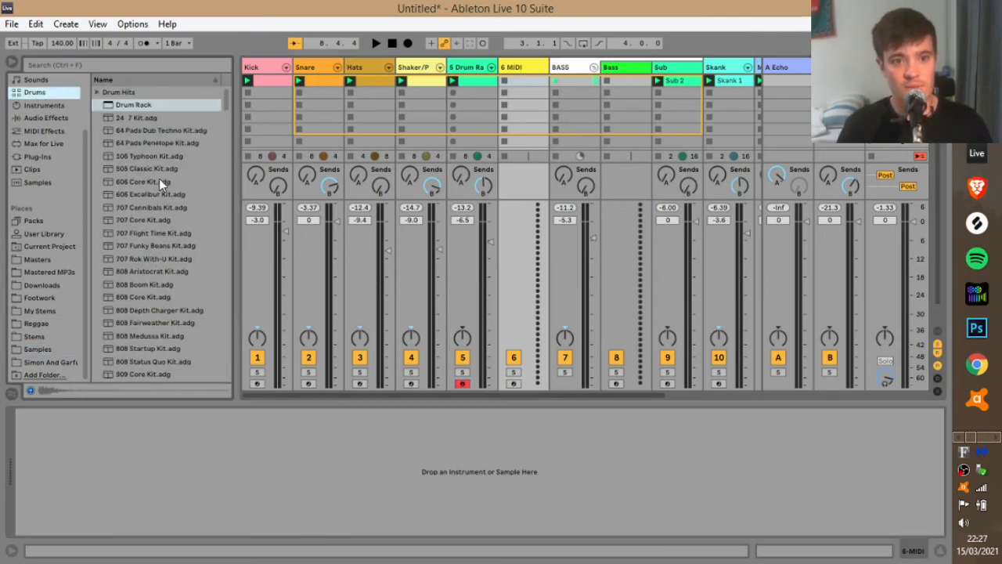
double_click(131, 106)
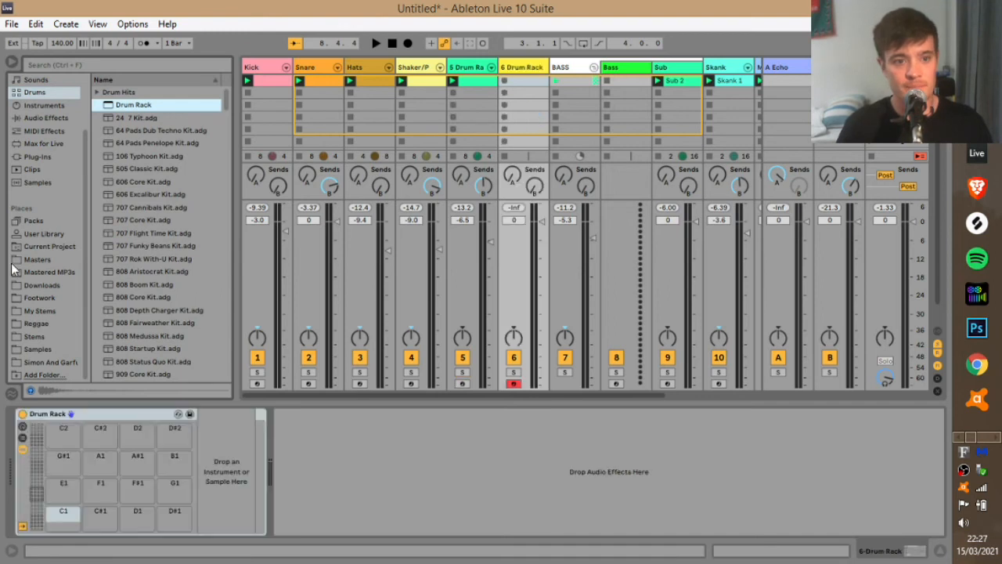
Step: Audition the first bongo samples and load Bongo_01.wav to Bongo_04.wav onto the new Drum Rack's C1 to D#1 pads
click(37, 349)
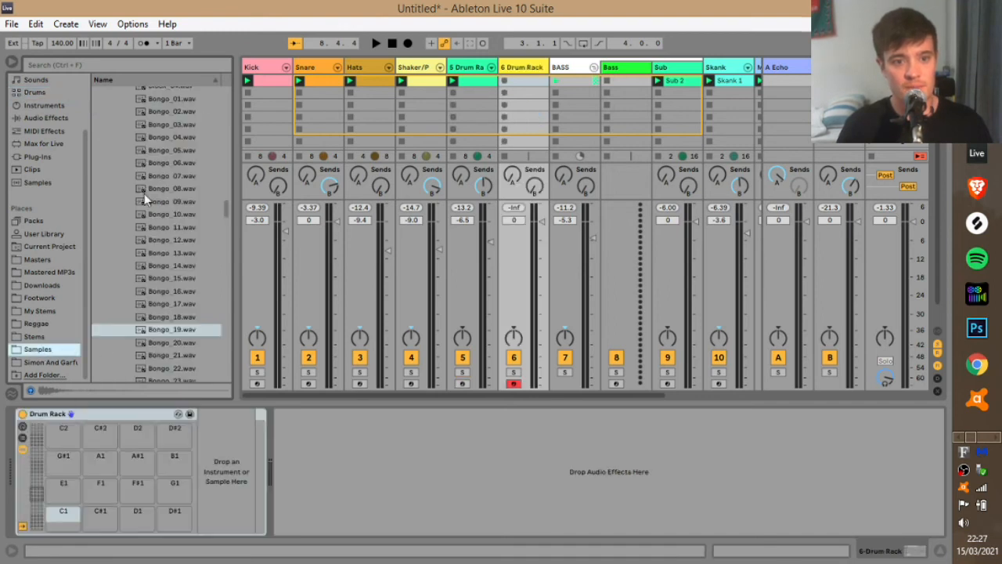
click(165, 125)
click(169, 138)
click(175, 152)
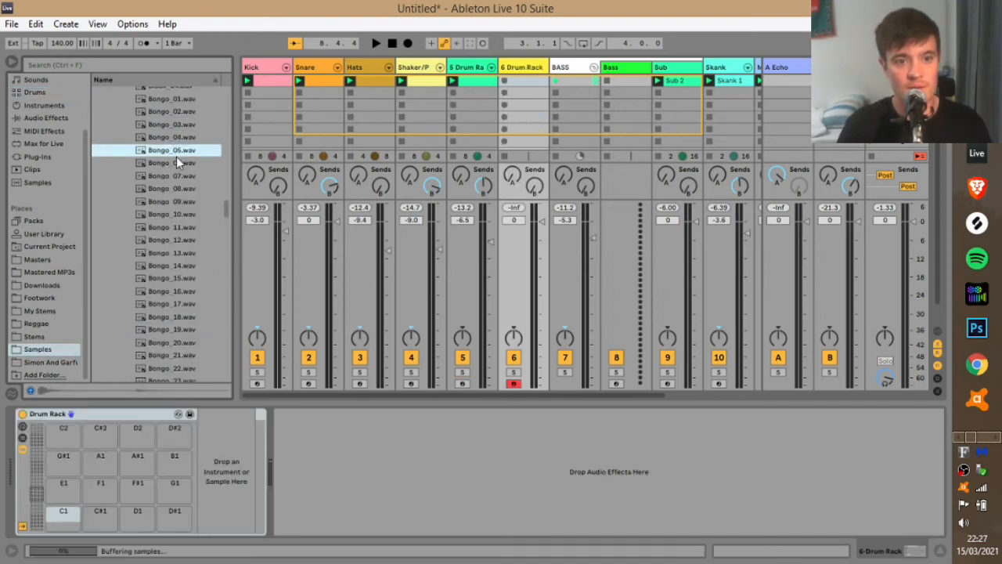
click(175, 167)
key(Up)
key(Up)
key(Up)
key(Up)
key(Up)
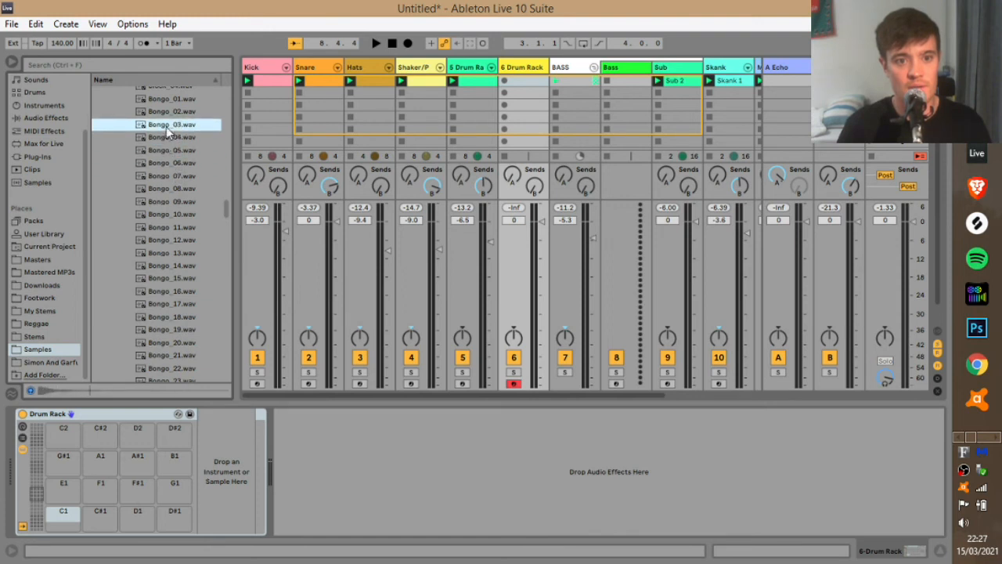
shift+click(175, 140)
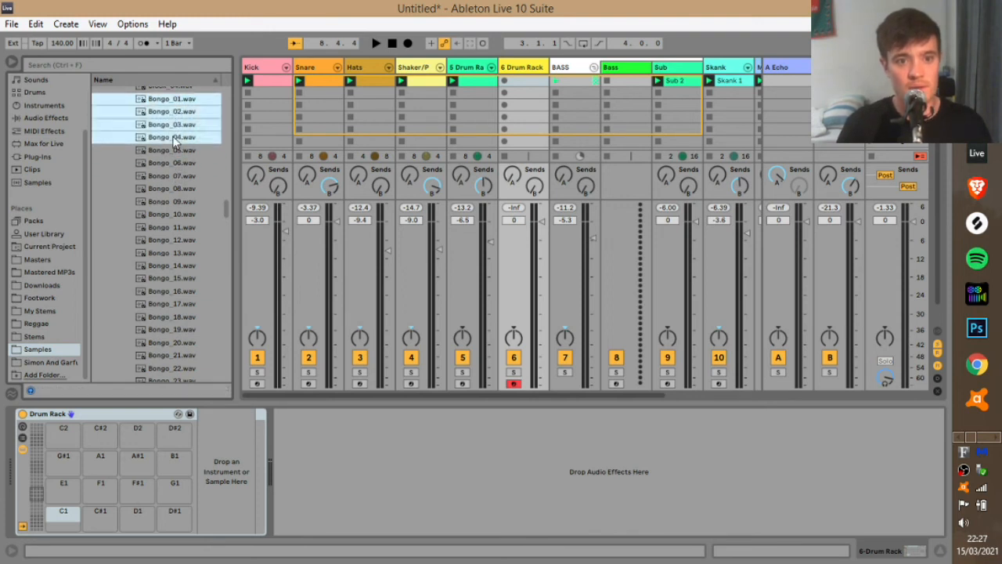
drag(162, 101, 534, 92)
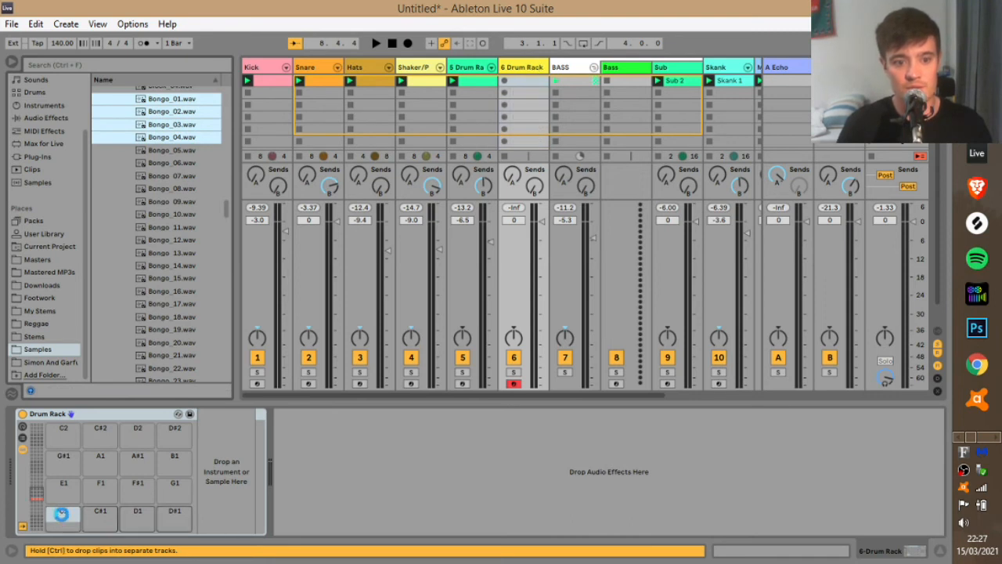
drag(190, 454, 313, 414)
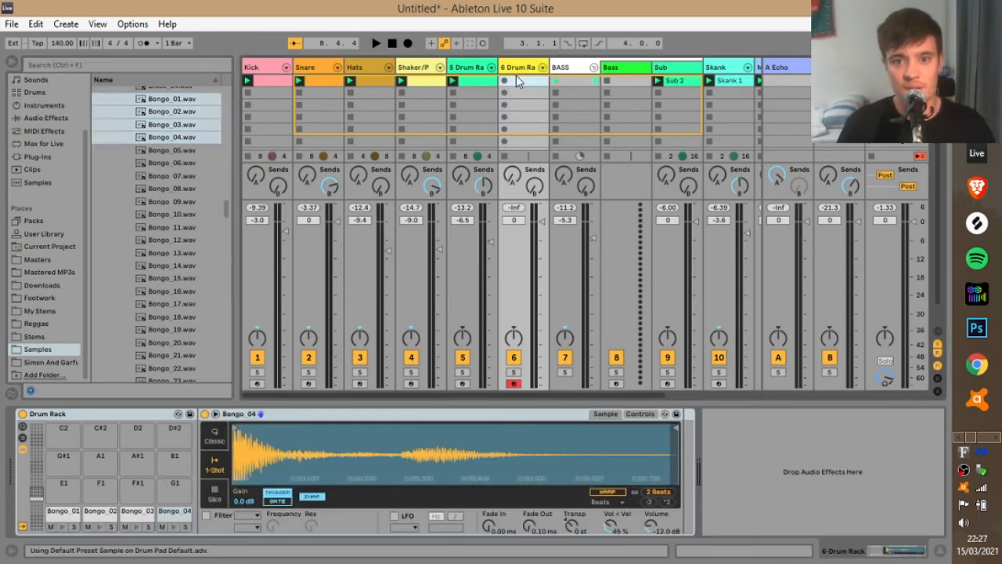
Step: Play the four bongo pads live to hear how they sound
key(a)
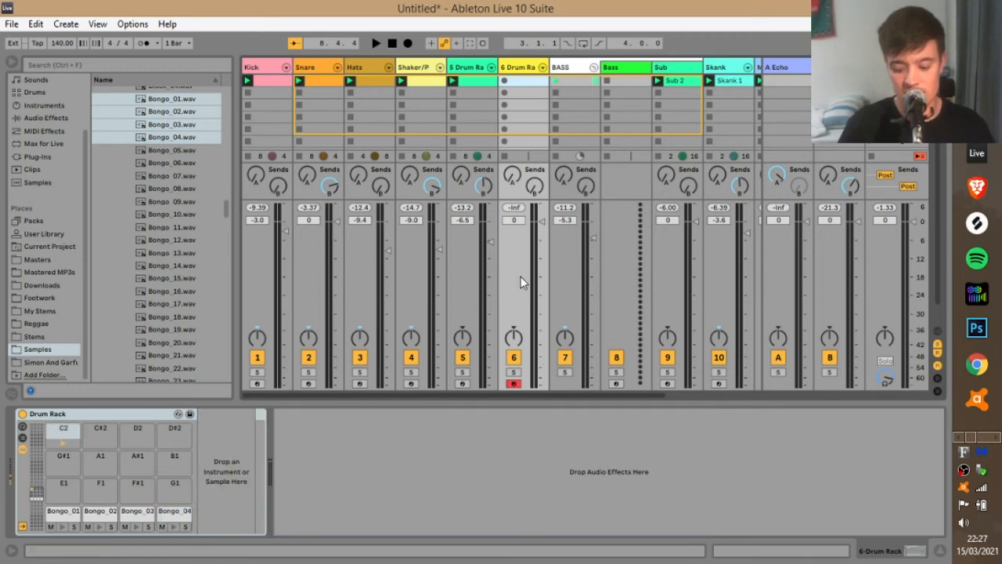
key(a)
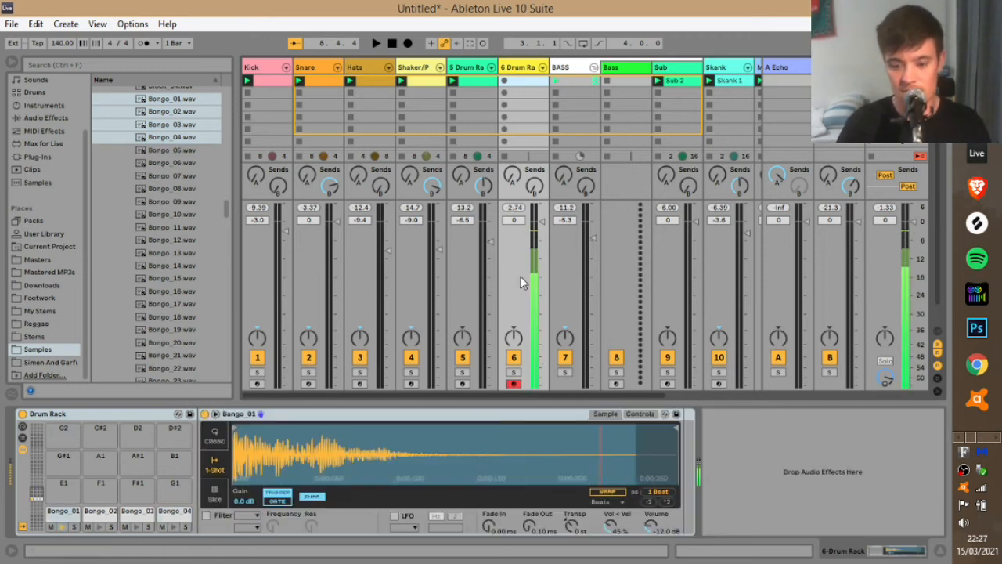
key(k)
key(a)
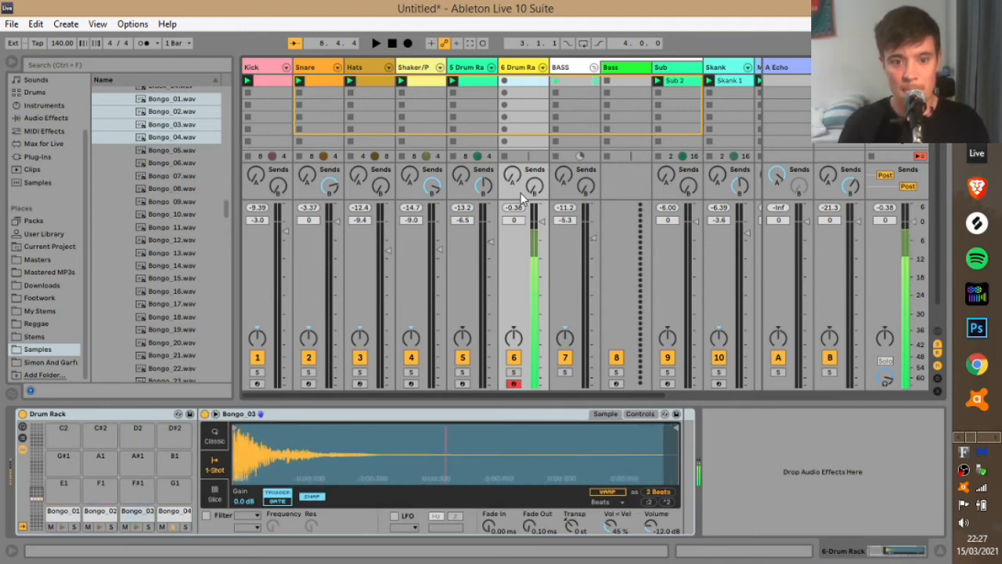
key(e)
Step: Add a Reverb to the bongo track with High quality and a size of 0.22
click(31, 105)
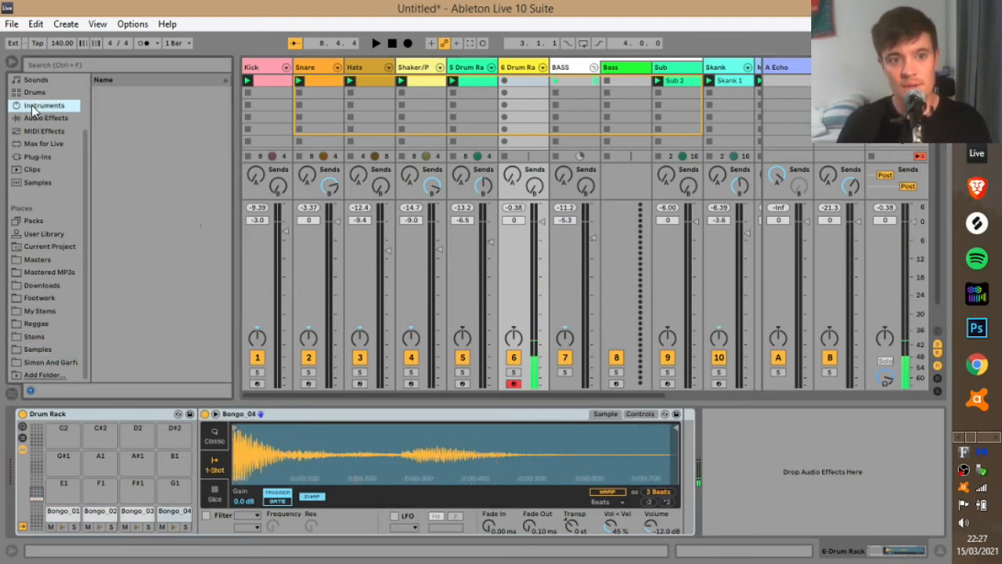
click(34, 118)
scroll(131, 208, down, 5)
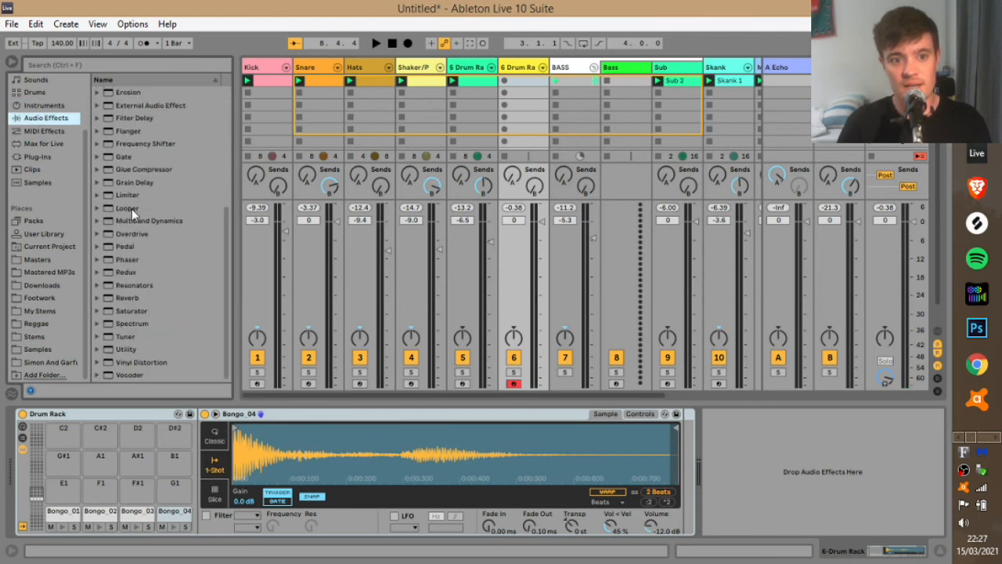
click(122, 298)
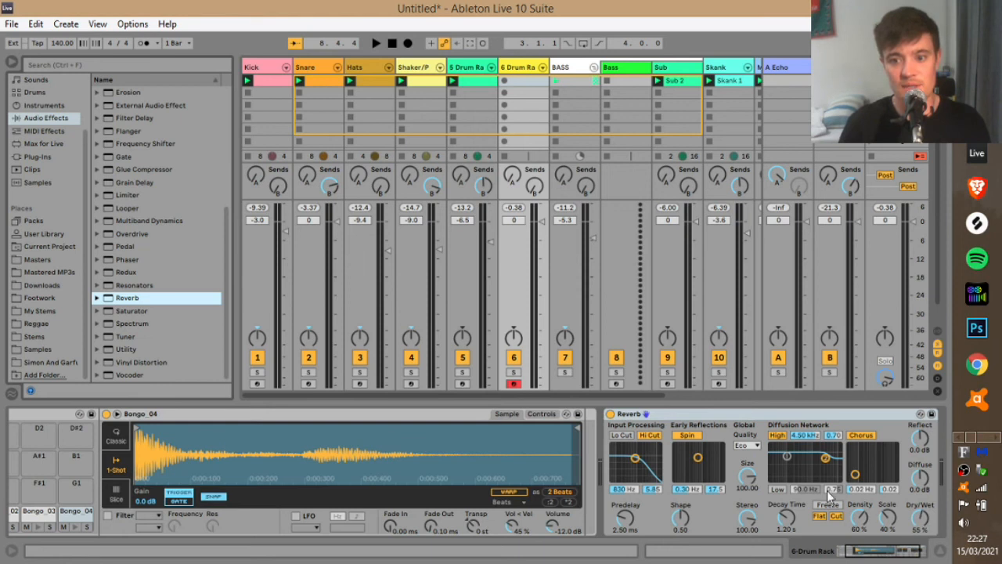
click(754, 449)
click(749, 470)
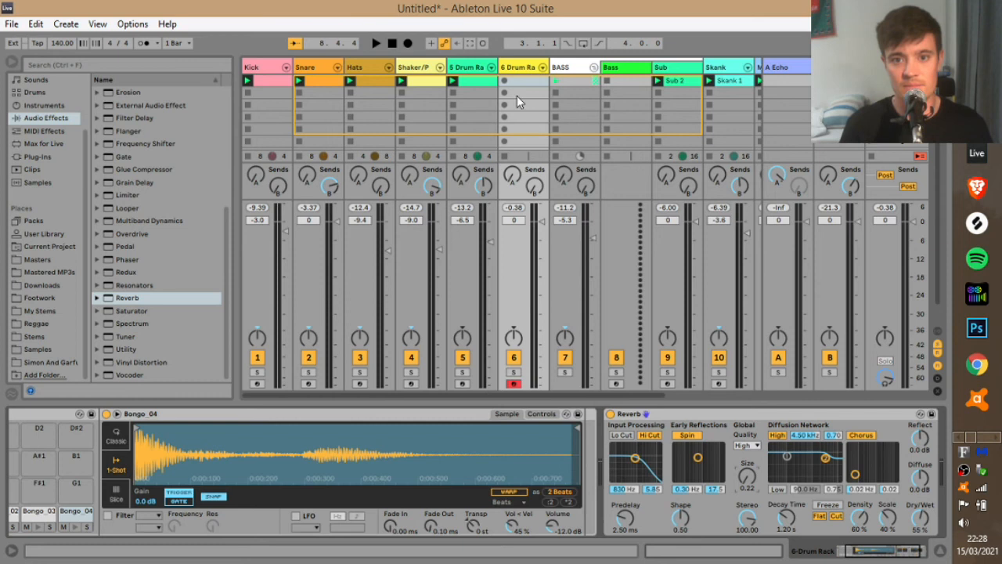
Step: Play the set, lower the bongo track to -5.2 dB, and record a bongo performance into its first clip slot
key(space)
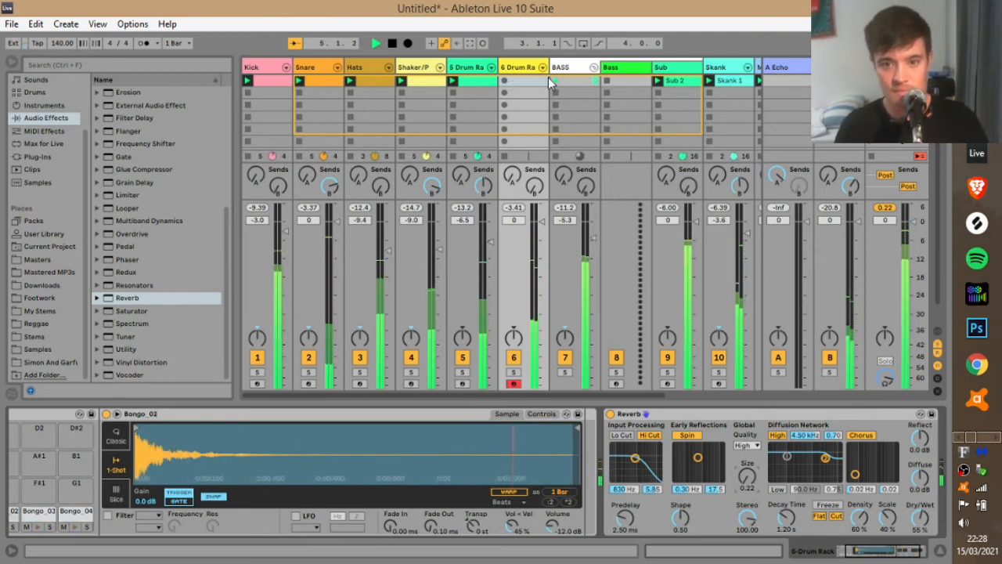
drag(529, 210, 541, 238)
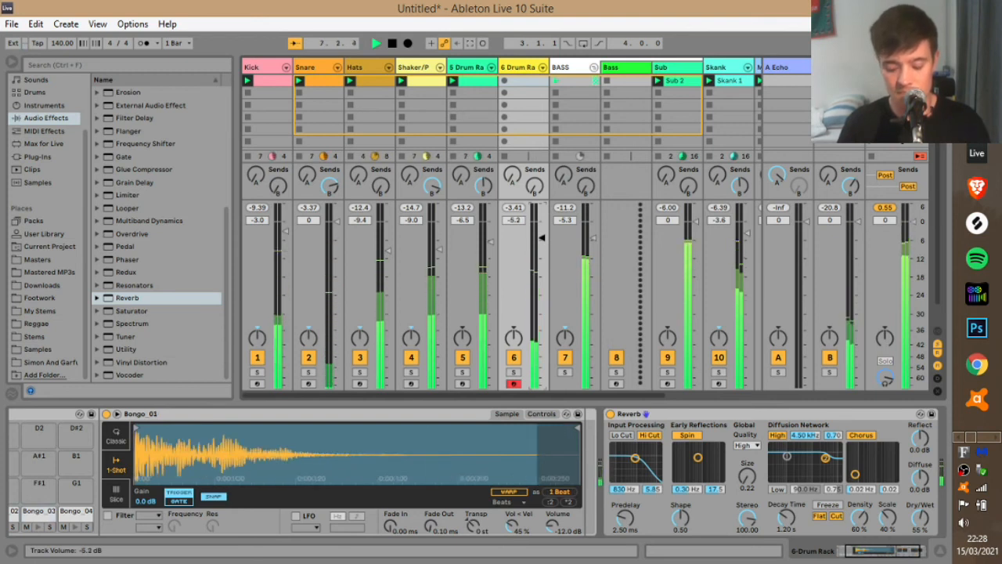
click(505, 81)
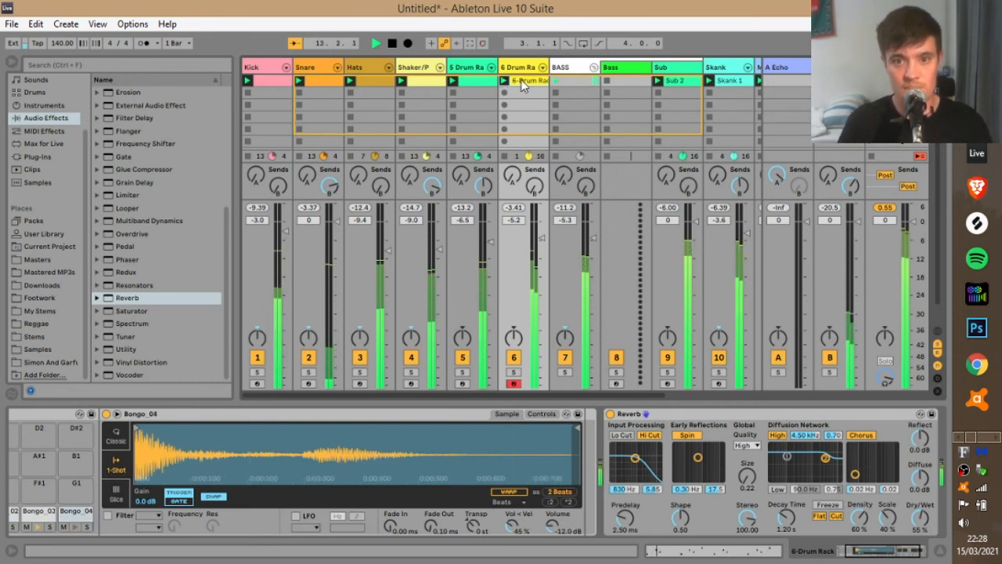
Step: Add Bongo_03 notes with velocity 90 at 1.3 and 3.3 in the recorded bongo clip, checking it during playback
double_click(520, 79)
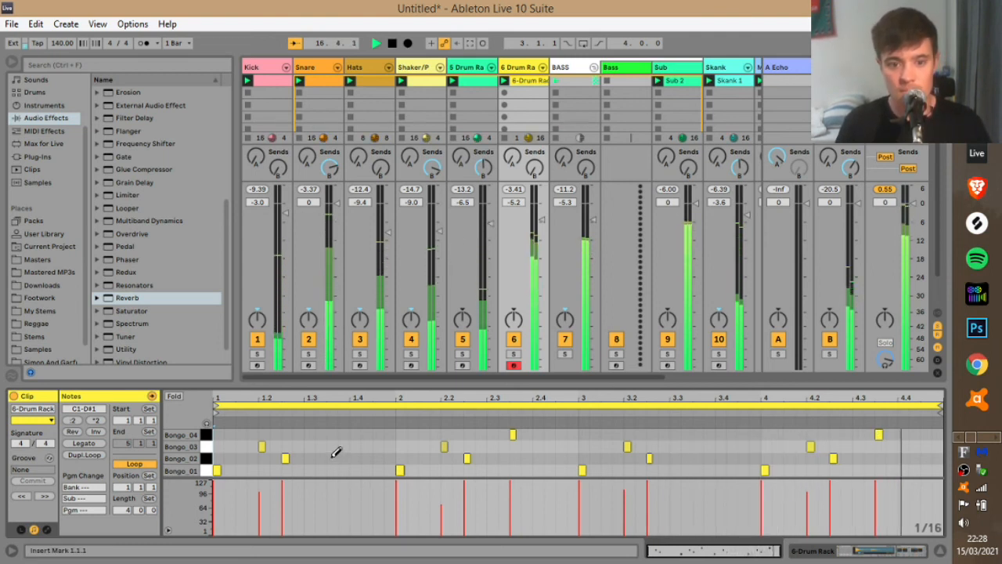
click(310, 446)
key(space)
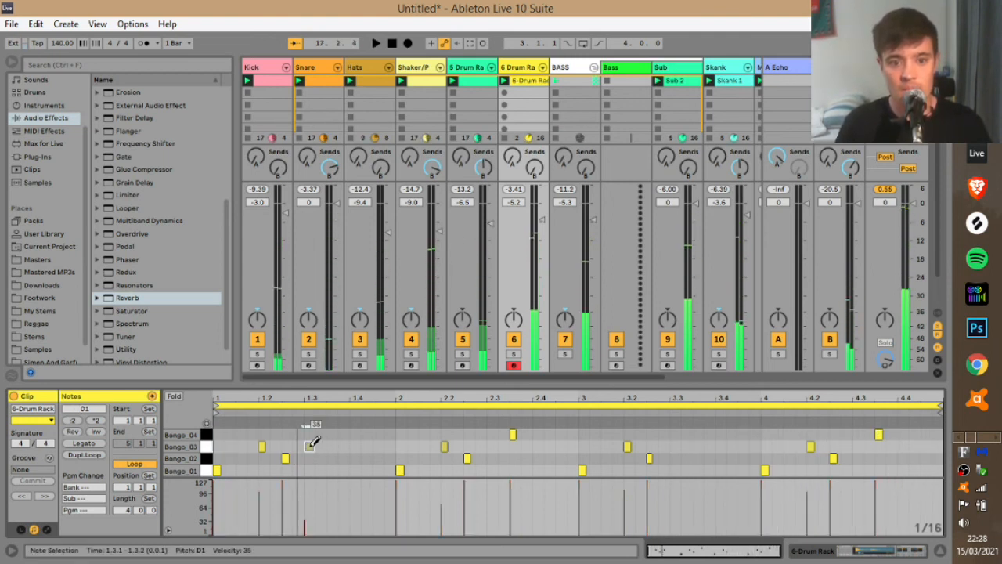
key(space)
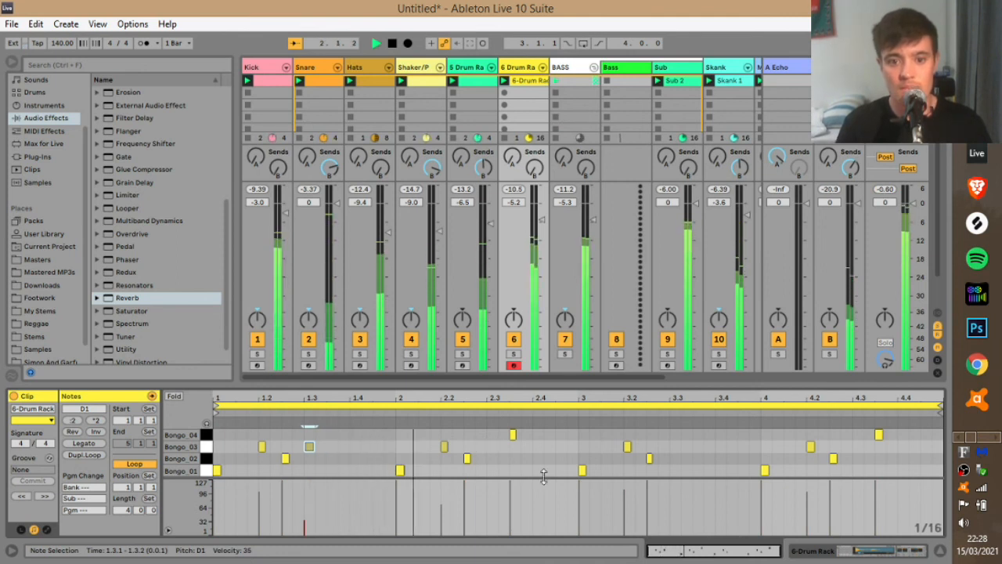
click(310, 447)
click(310, 446)
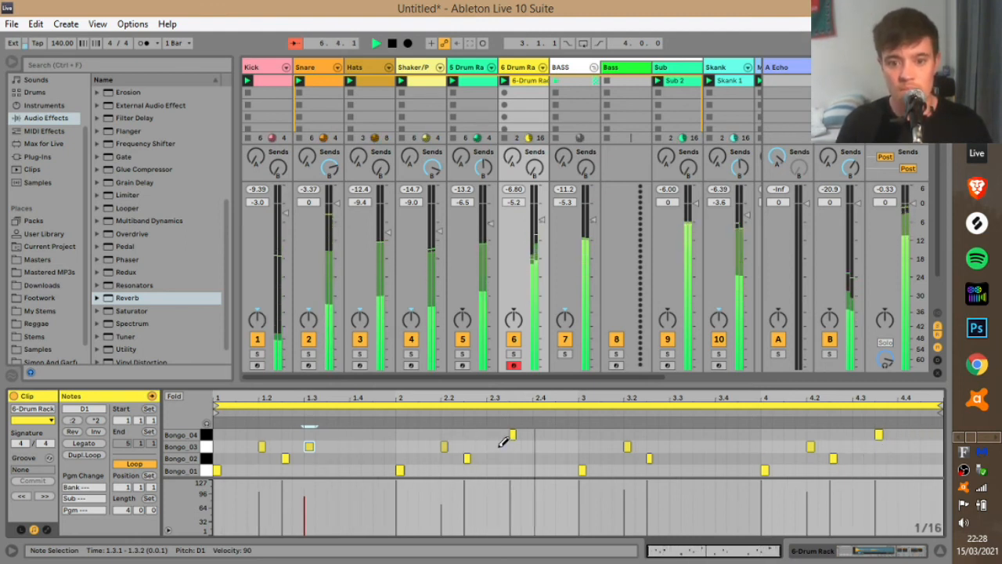
click(675, 446)
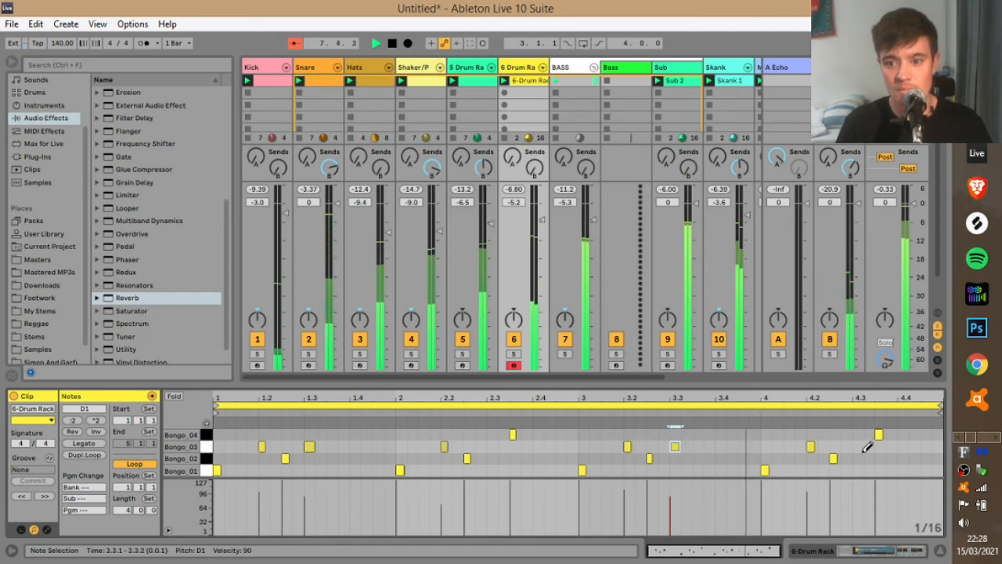
key(space)
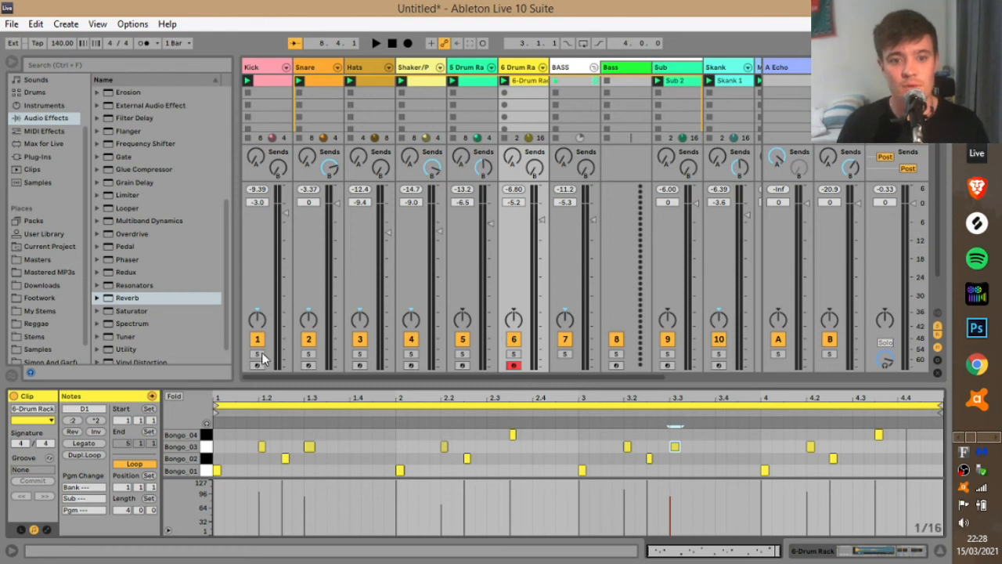
Step: Mute the Skank, Melody and BASS tracks and play the set
click(720, 343)
drag(662, 377, 710, 387)
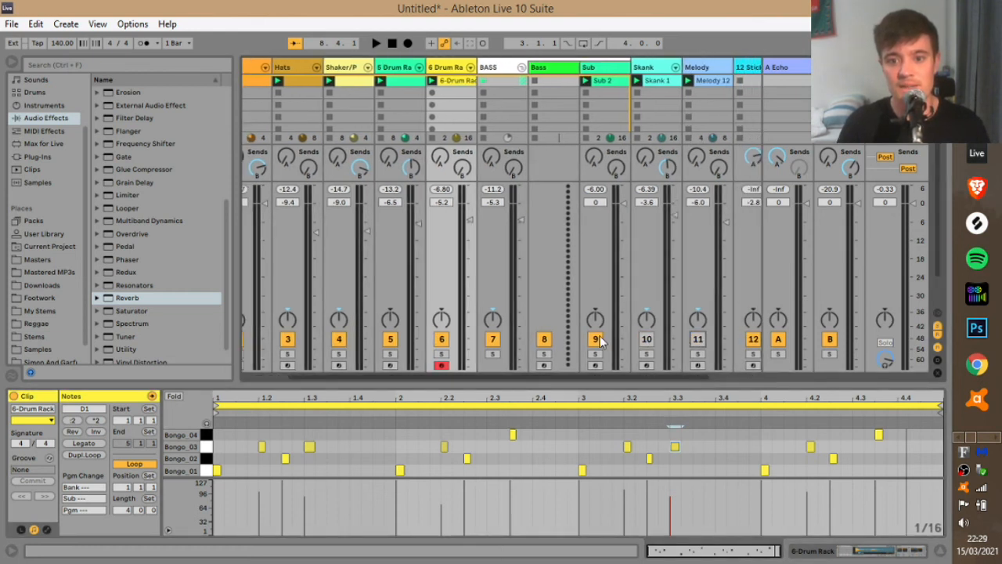
click(491, 341)
key(space)
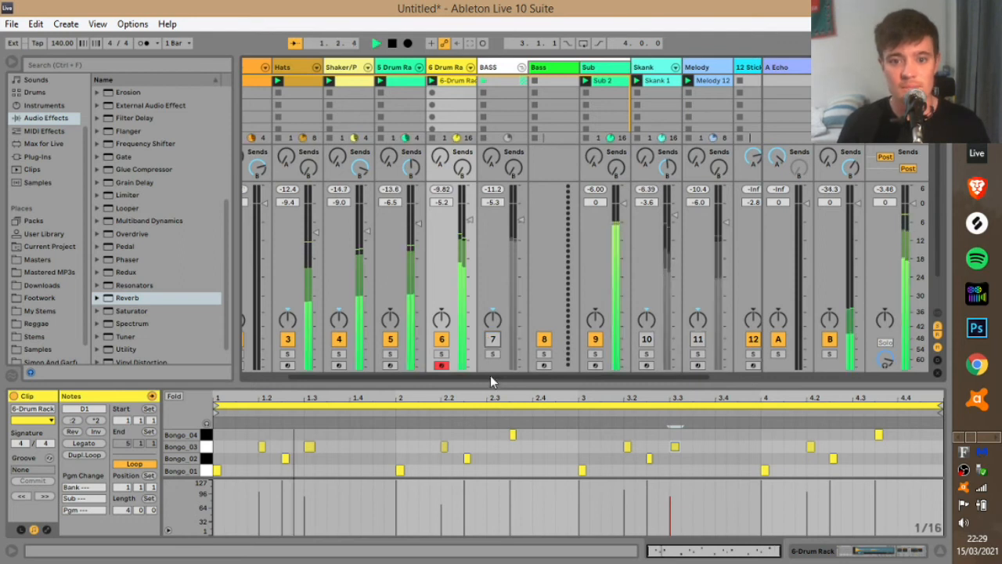
drag(490, 375, 445, 373)
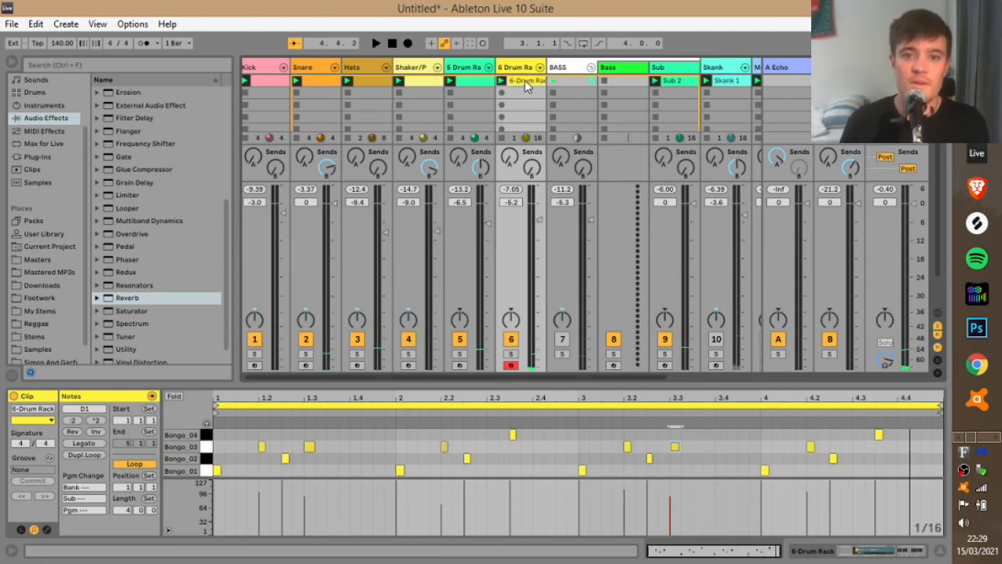
Step: Delete the bongo Drum Rack track together with its clip
key(Delete)
key(Delete)
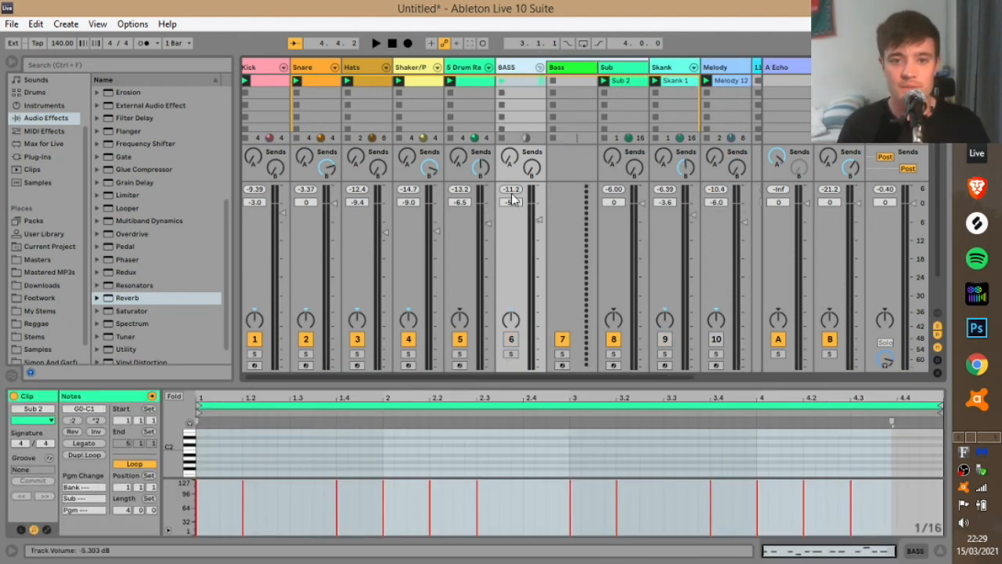
Step: Unmute the Melody, Skank and BASS tracks and check them in playback
drag(516, 375, 586, 378)
click(686, 67)
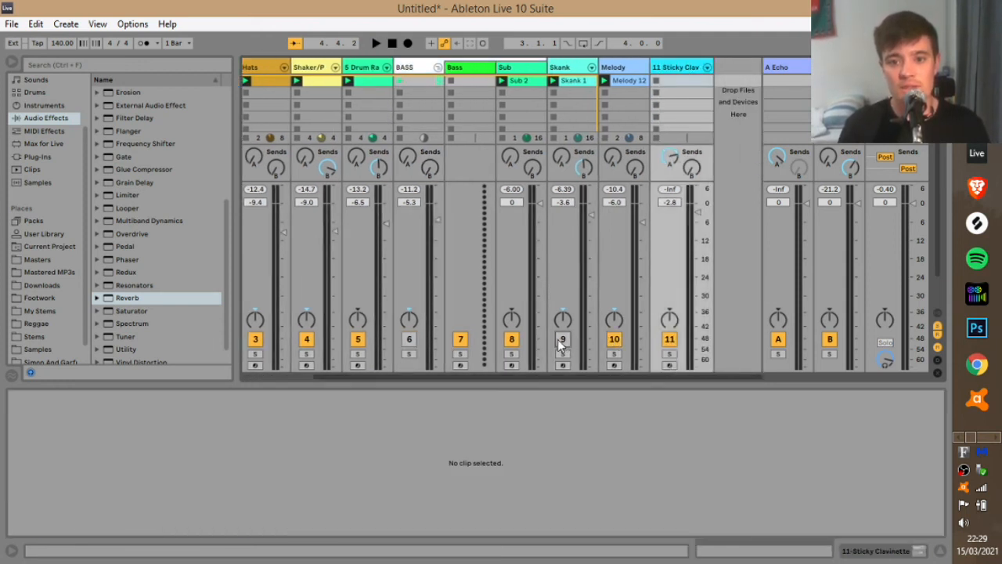
click(409, 339)
key(space)
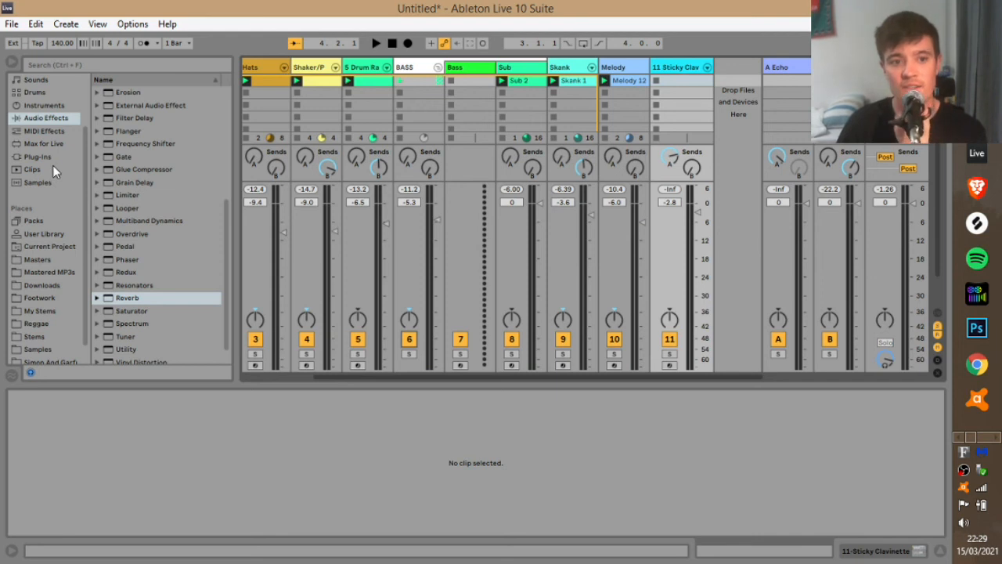
Step: Search the Samples place for the Field Recordings folder and expand it, collapsing Ultimate Percussion on the way
scroll(52, 164, up, 3)
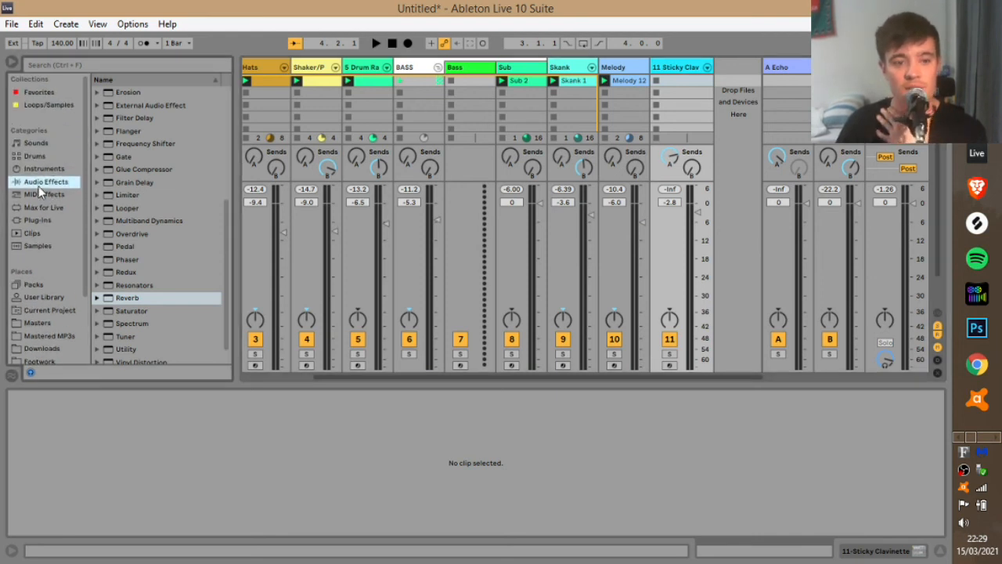
scroll(51, 206, down, 3)
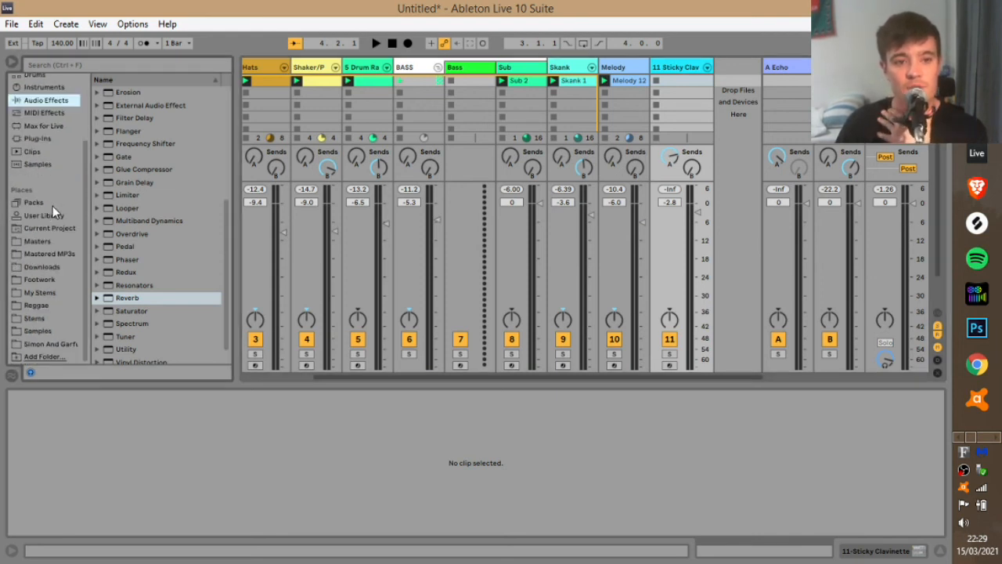
click(38, 330)
scroll(163, 199, up, 8)
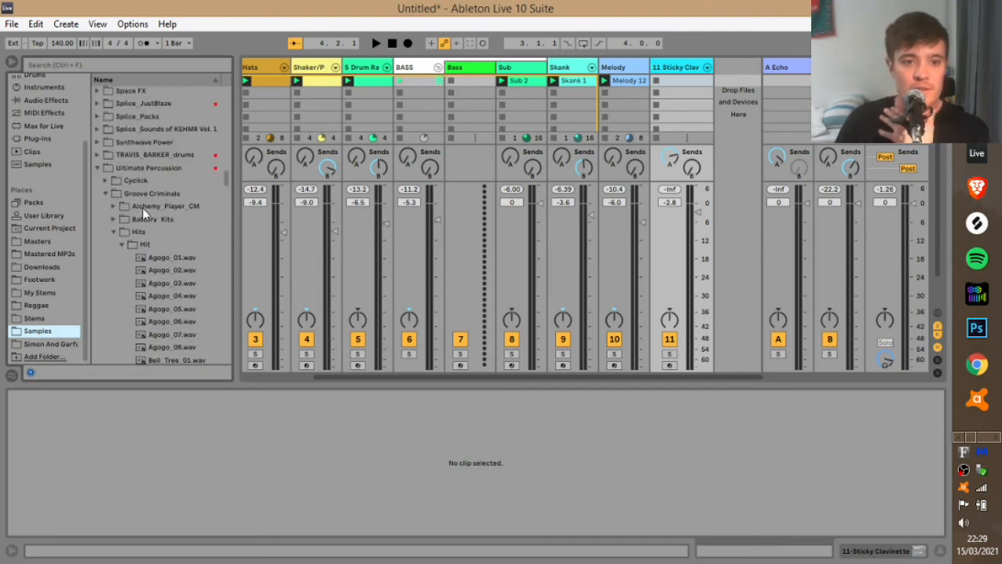
click(95, 168)
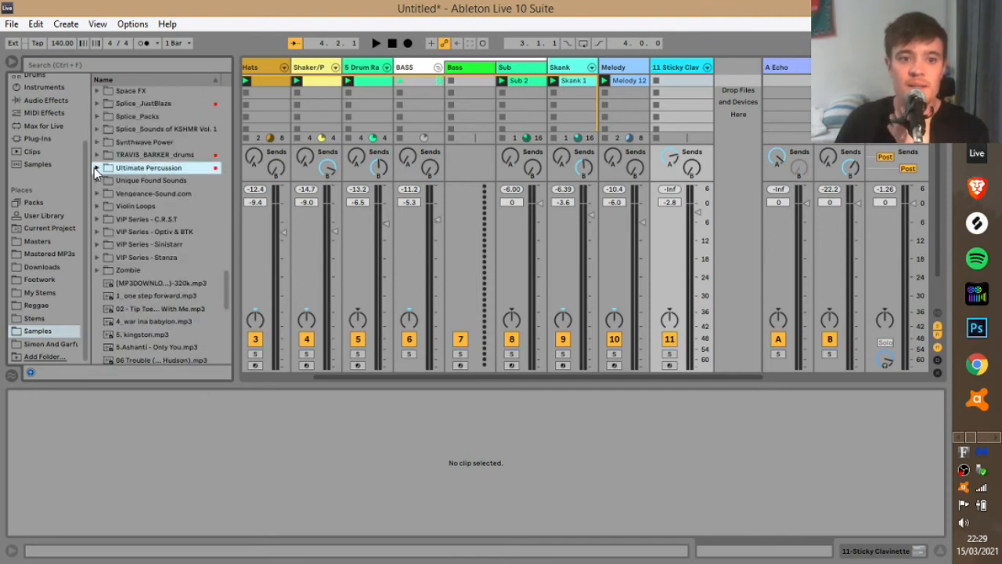
scroll(125, 190, up, 5)
scroll(125, 191, up, 7)
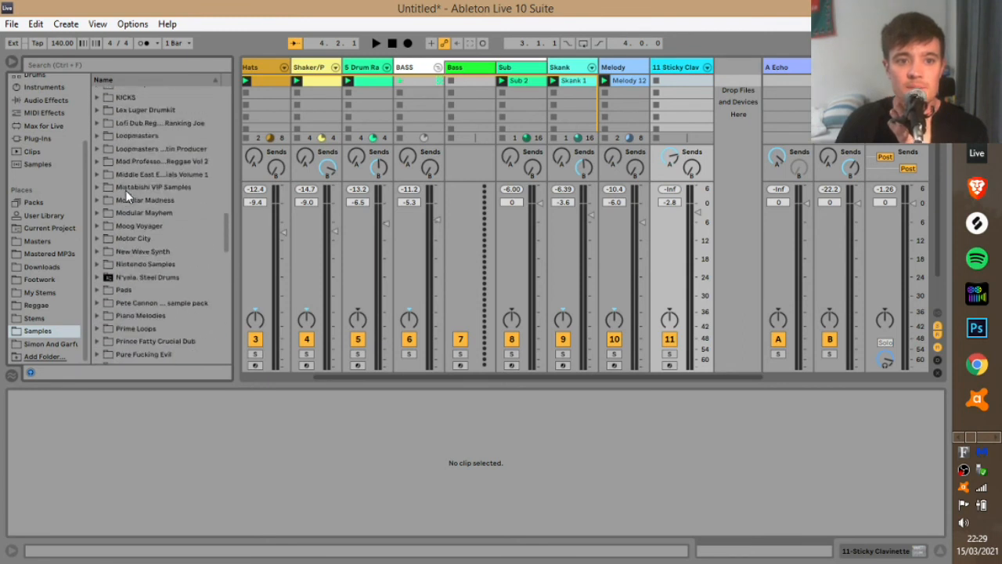
scroll(131, 202, up, 2)
scroll(127, 199, up, 2)
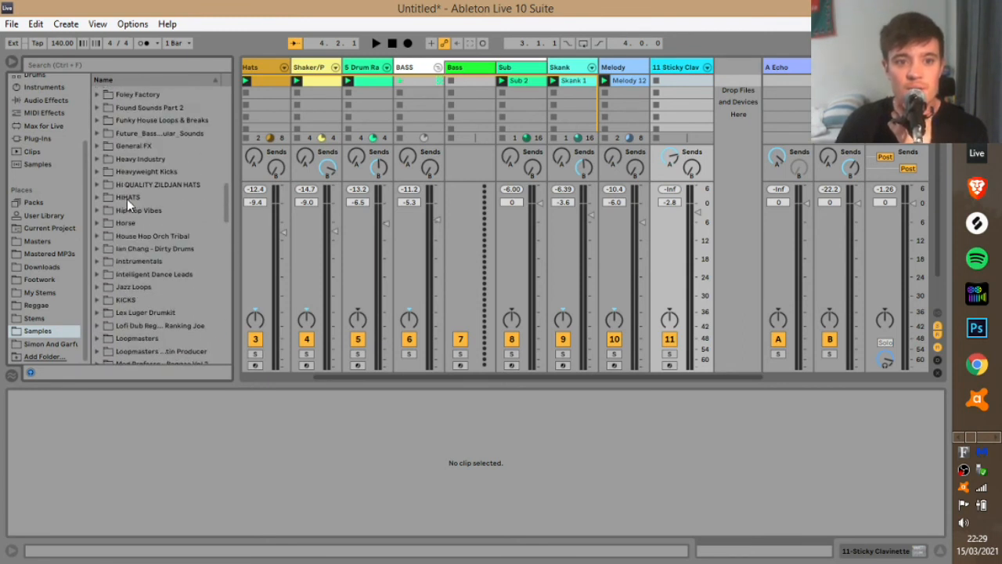
scroll(100, 176, up, 1)
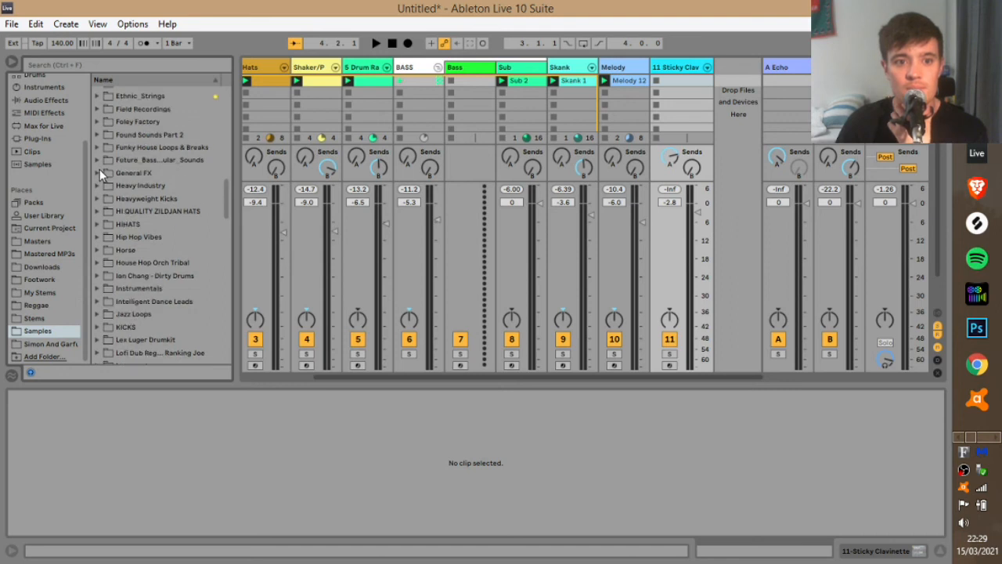
click(97, 109)
Step: Add Atmos.wav from Field Recordings as a clip on a new audio track and set its end to bar 33
click(130, 123)
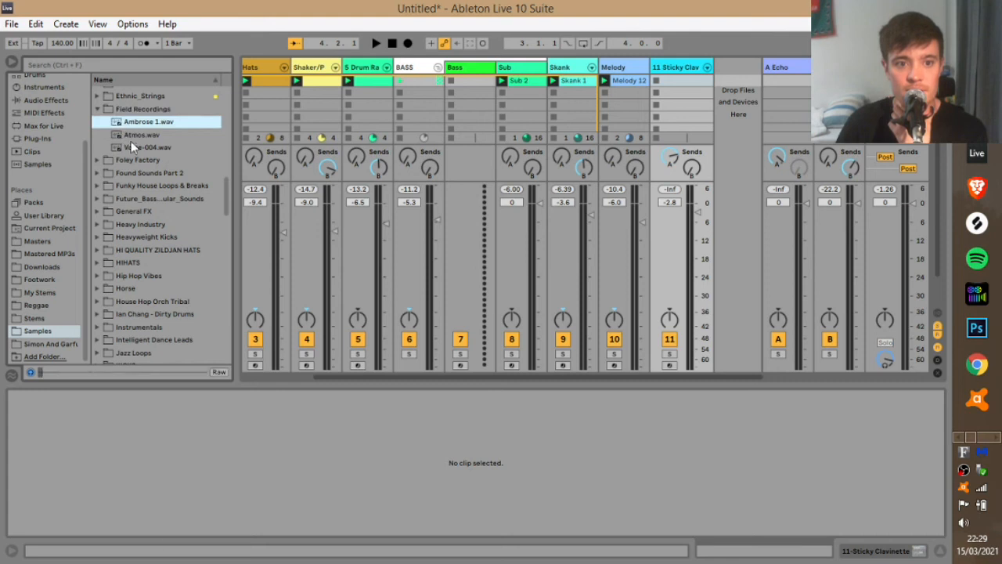
click(134, 138)
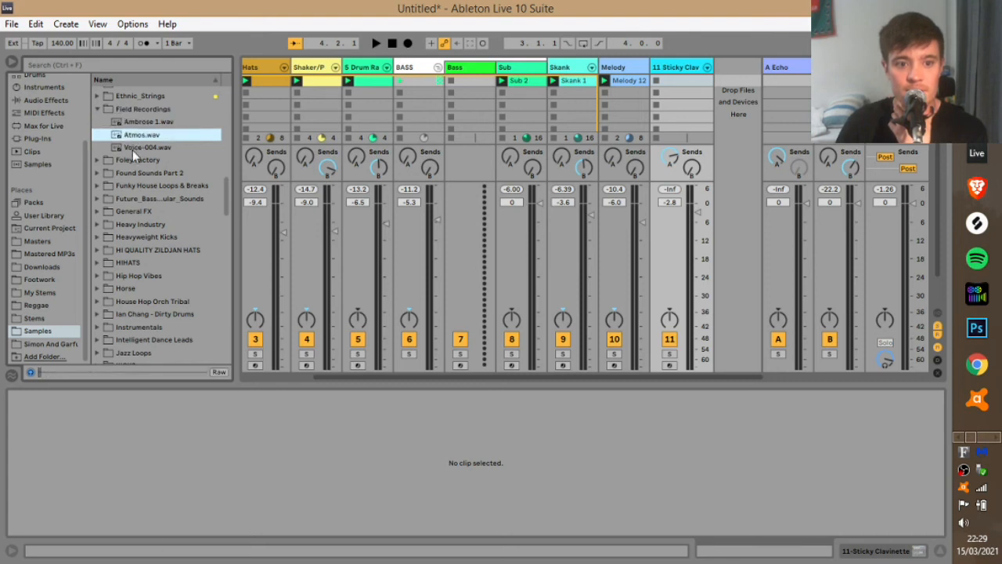
drag(137, 143, 452, 144)
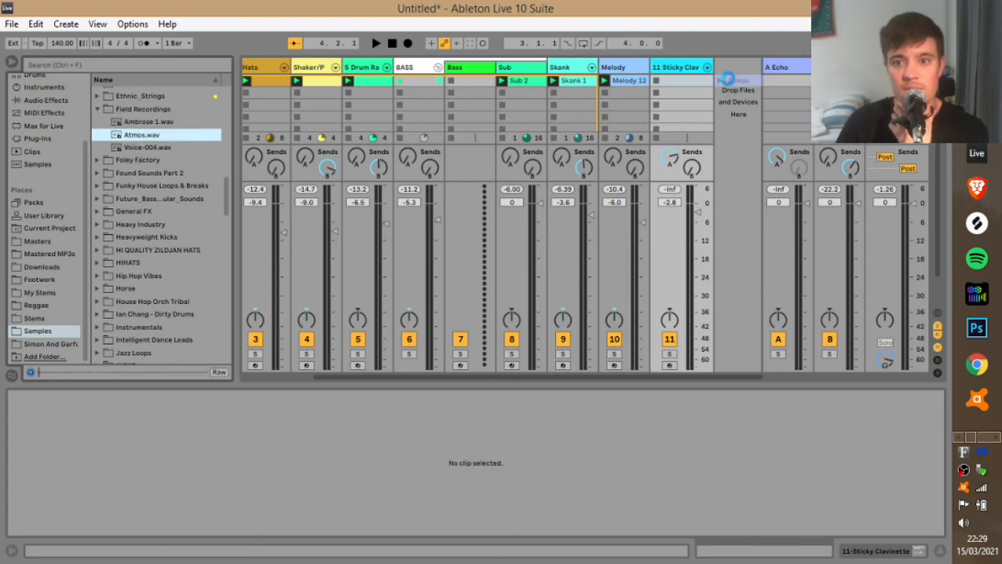
drag(727, 79, 728, 85)
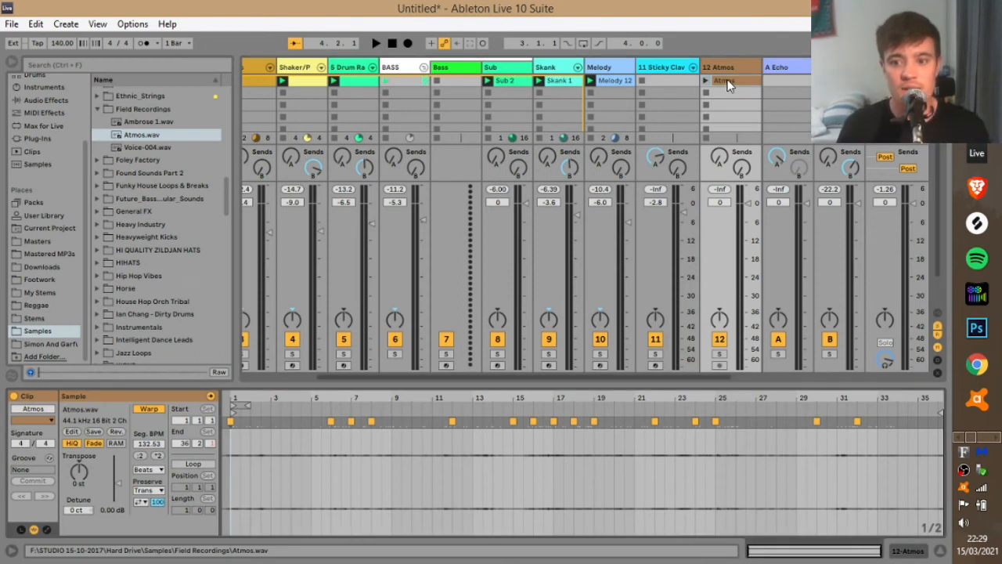
drag(937, 410, 874, 413)
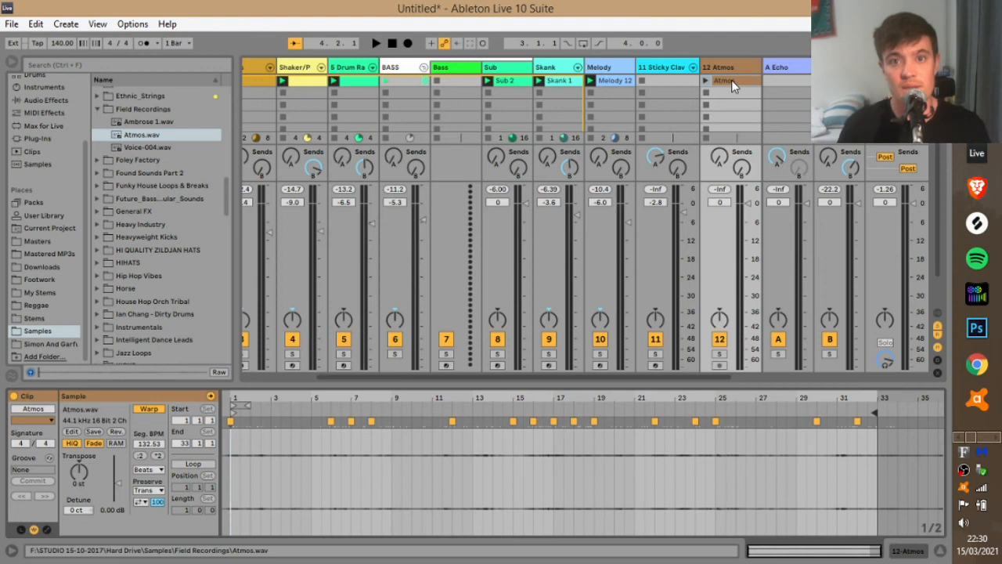
Step: Solo the Atmos track, launch its clip, and set the clip gain to 21.4 dB and the track volume to -13.3 dB
click(718, 355)
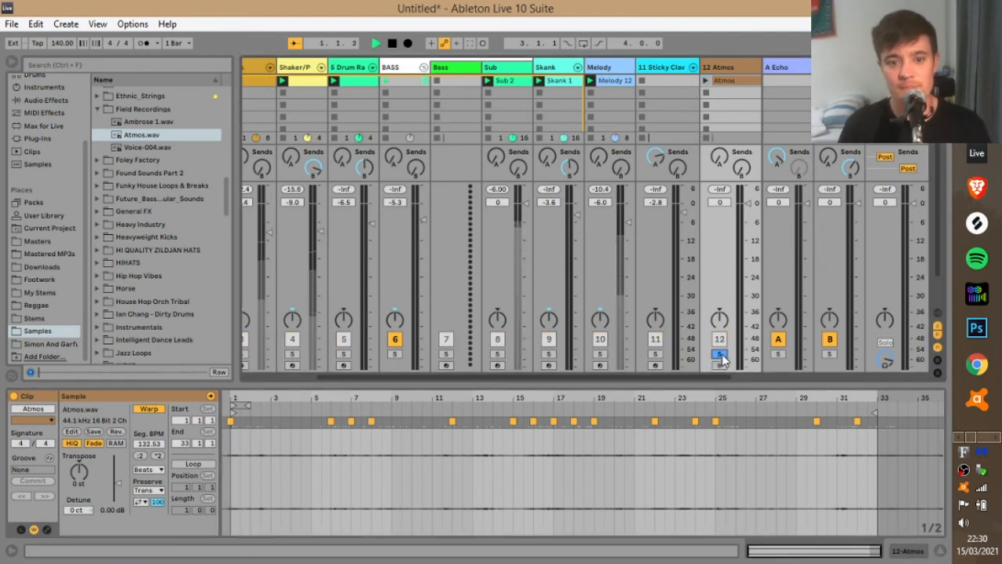
click(704, 81)
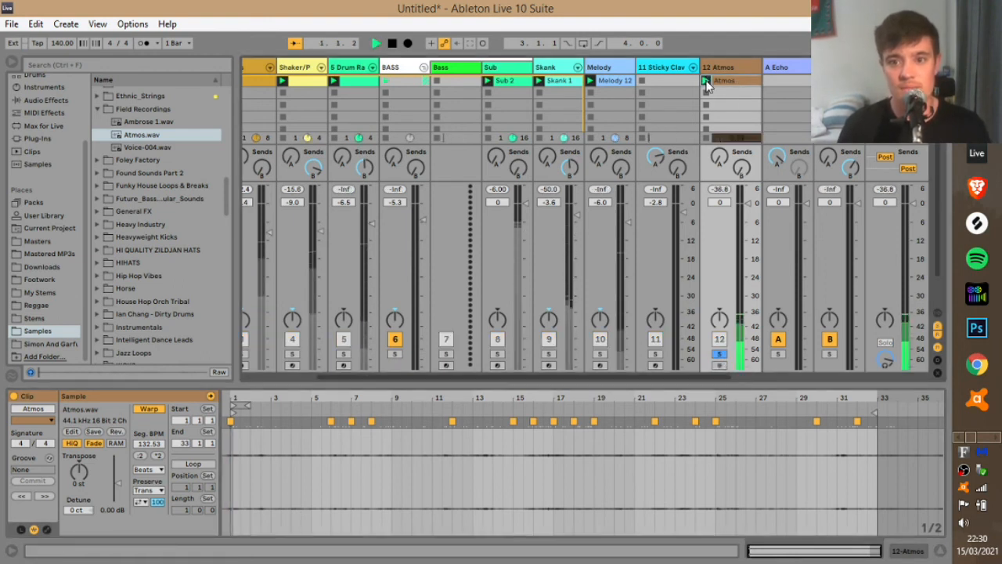
drag(118, 481, 117, 459)
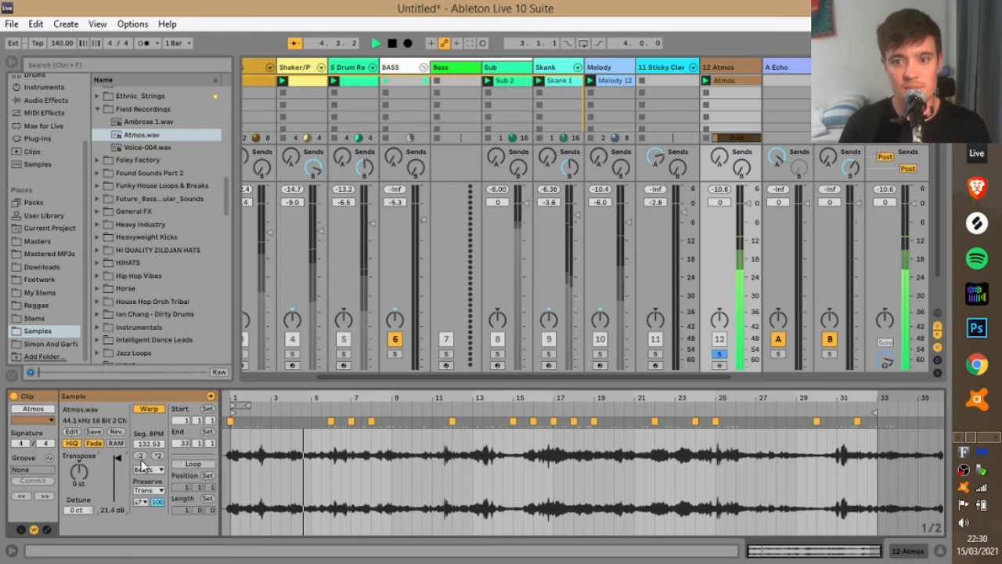
drag(748, 203, 748, 241)
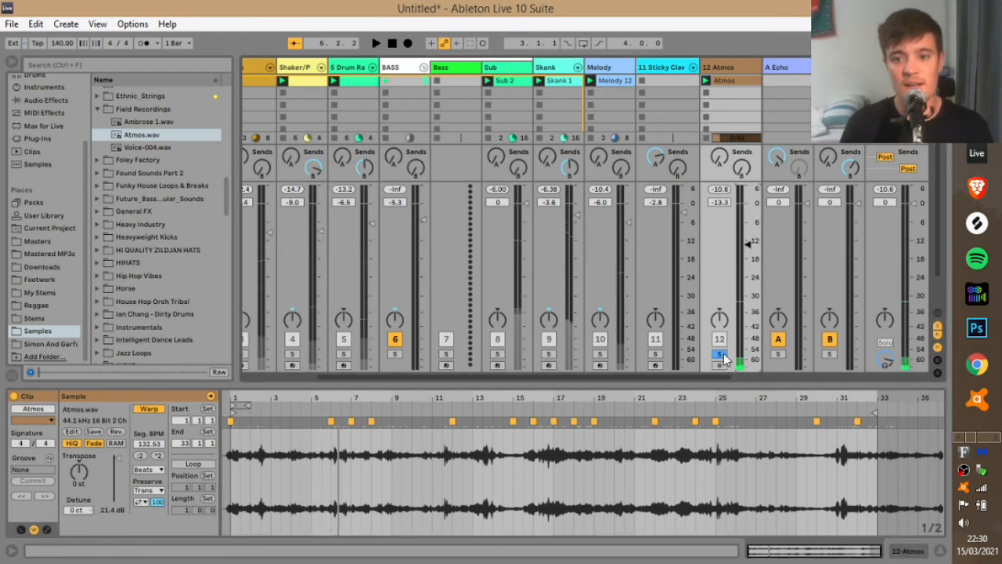
Step: Insert an EQ Eight on the Atmos track
scroll(44, 123, up, 3)
click(35, 182)
scroll(150, 259, up, 3)
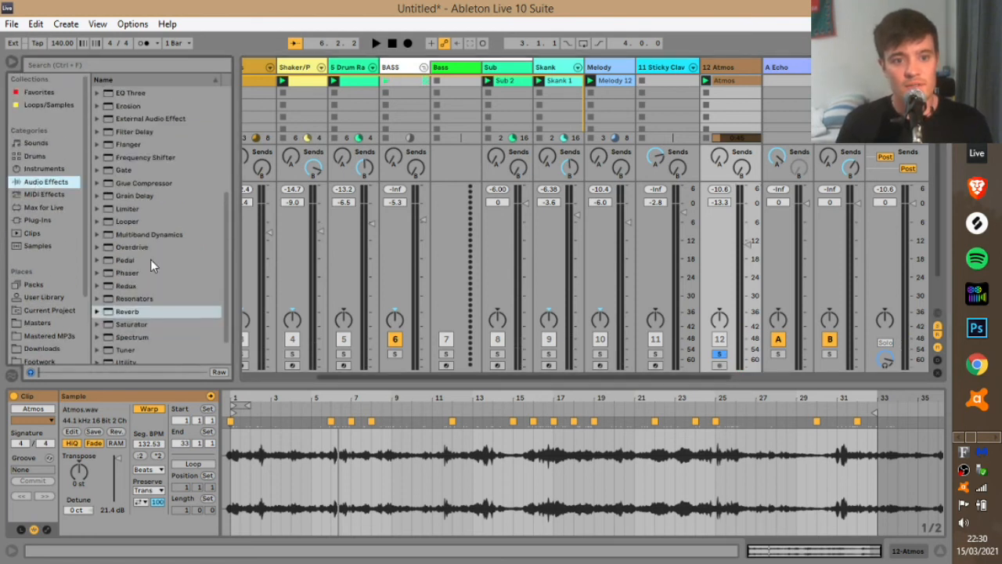
click(125, 188)
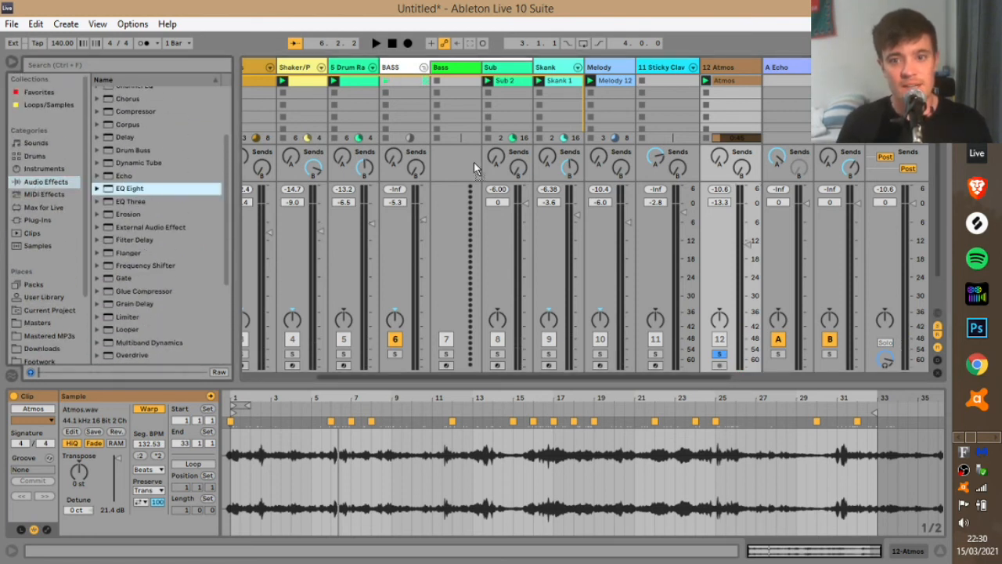
drag(744, 112, 732, 102)
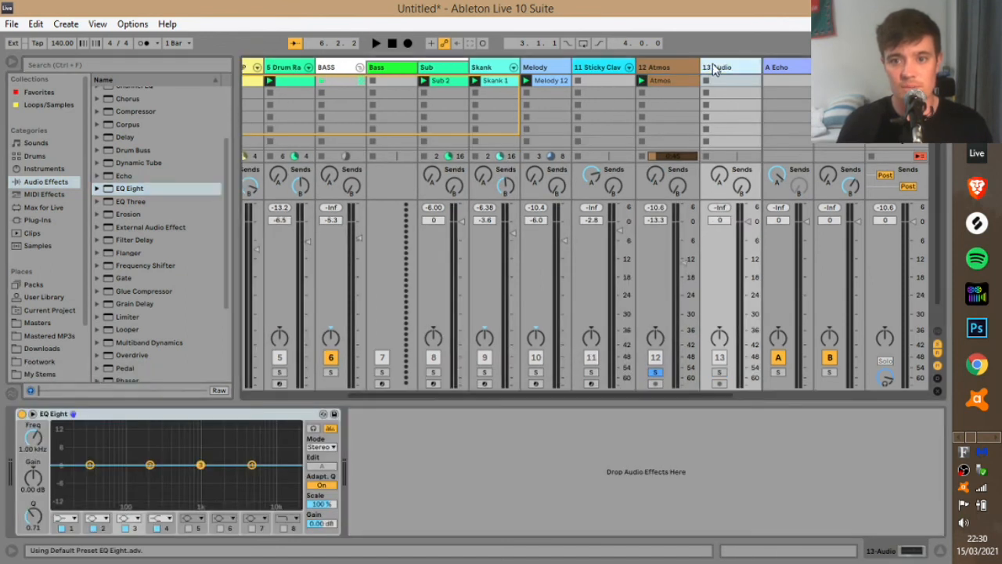
key(ctrl+z)
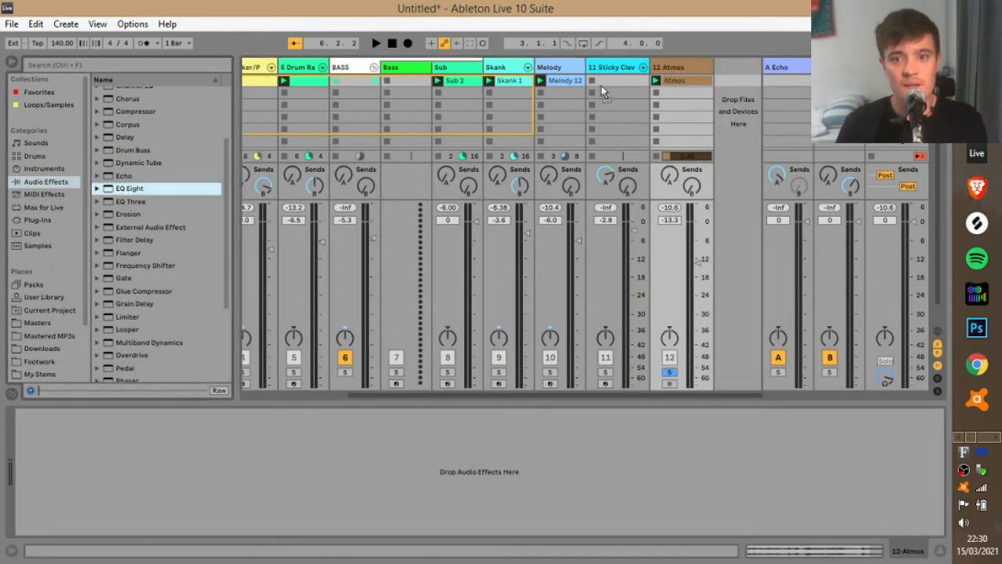
drag(690, 107, 687, 112)
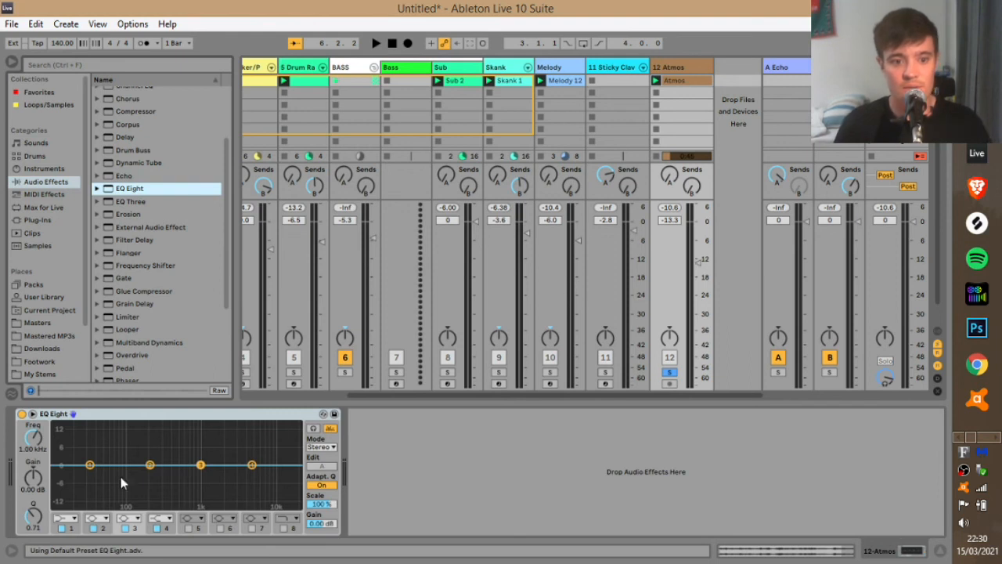
Step: Turn EQ Eight band 1 on the Atmos track into a low cut at 1.54 kHz with Q 0.82 while the clip plays
double_click(92, 447)
key(space)
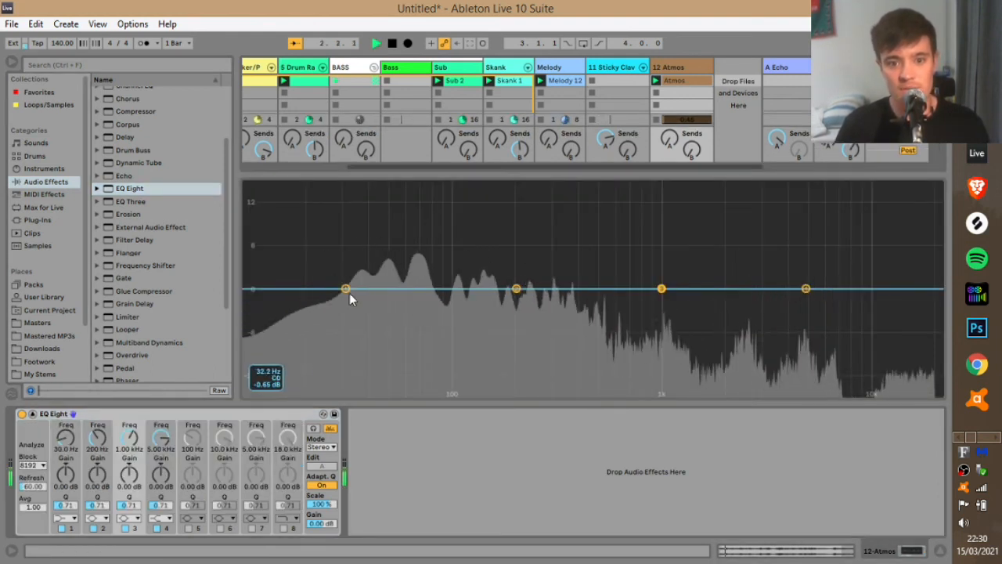
click(345, 288)
click(67, 517)
click(66, 450)
drag(346, 316, 699, 309)
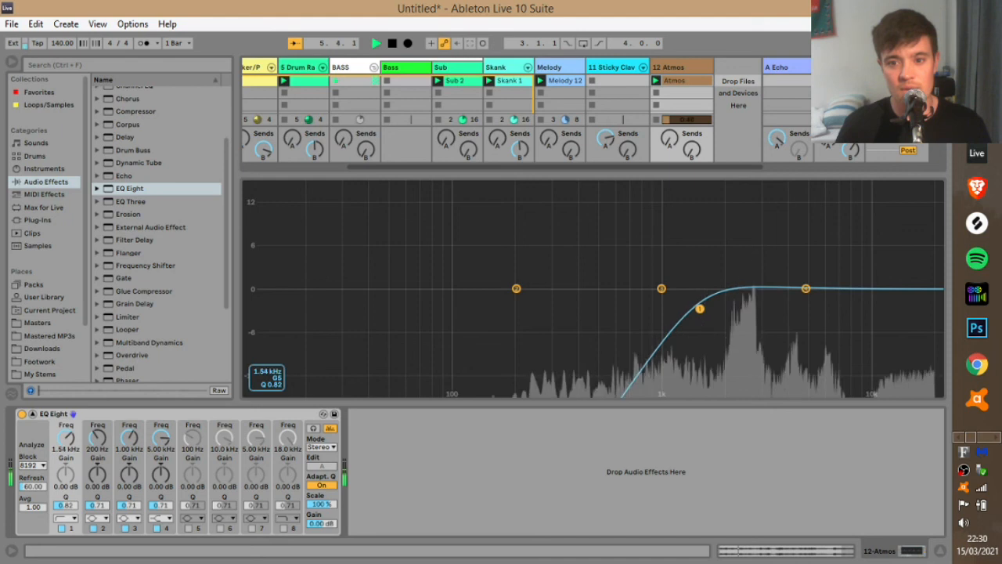
double_click(706, 210)
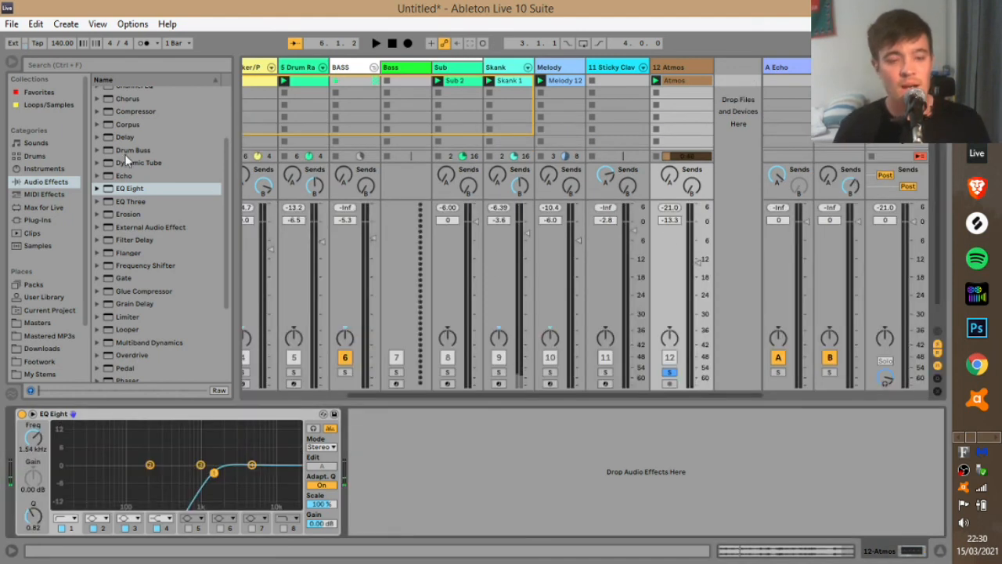
Step: Add an Echo after the EQ Eight on the Atmos track
scroll(148, 185, up, 2)
scroll(149, 182, down, 2)
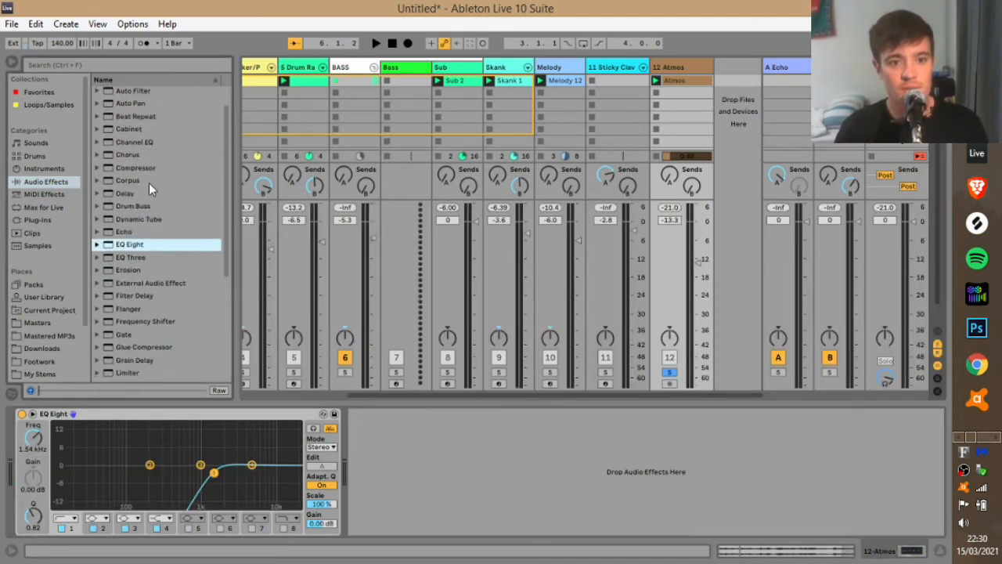
click(122, 192)
drag(427, 445, 460, 469)
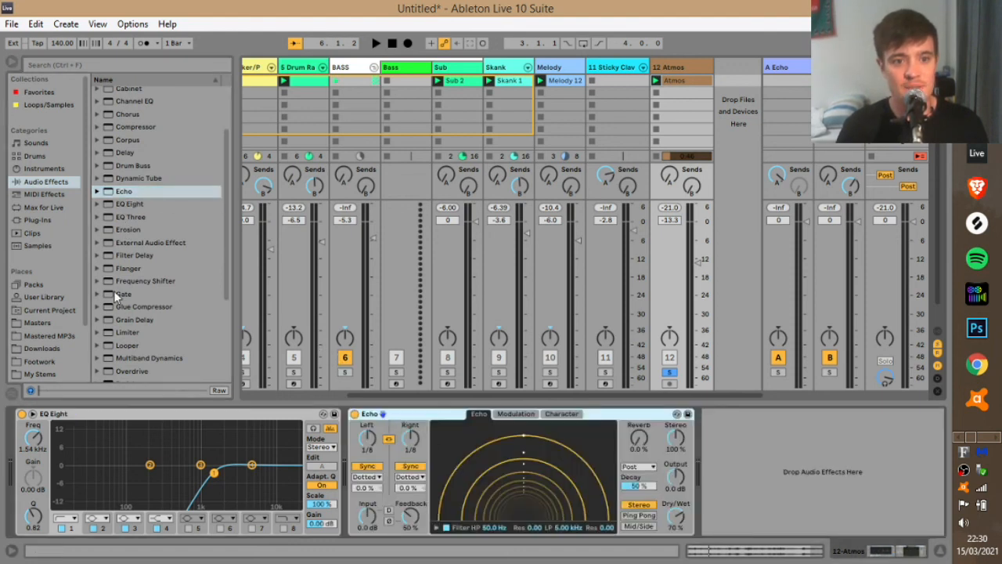
Step: Add a Phaser after the Echo on the Atmos track
scroll(119, 294, down, 5)
click(127, 276)
drag(792, 495, 679, 535)
Step: Set the Echo feedback to 71% and the Phaser to 1.86 kHz, feedback 0.97 and LFO amount 27.0 during playback
drag(772, 507, 793, 432)
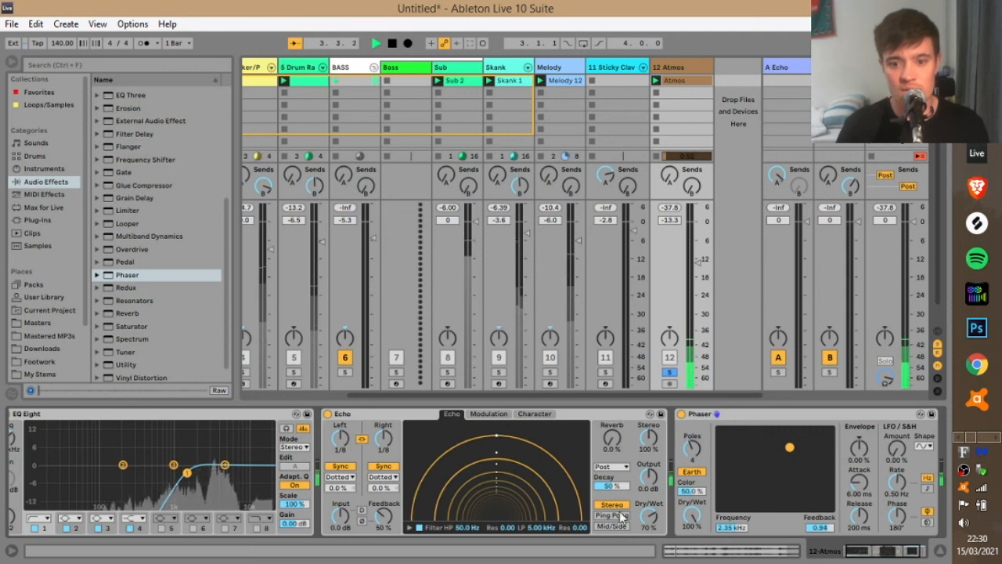
drag(382, 516, 383, 507)
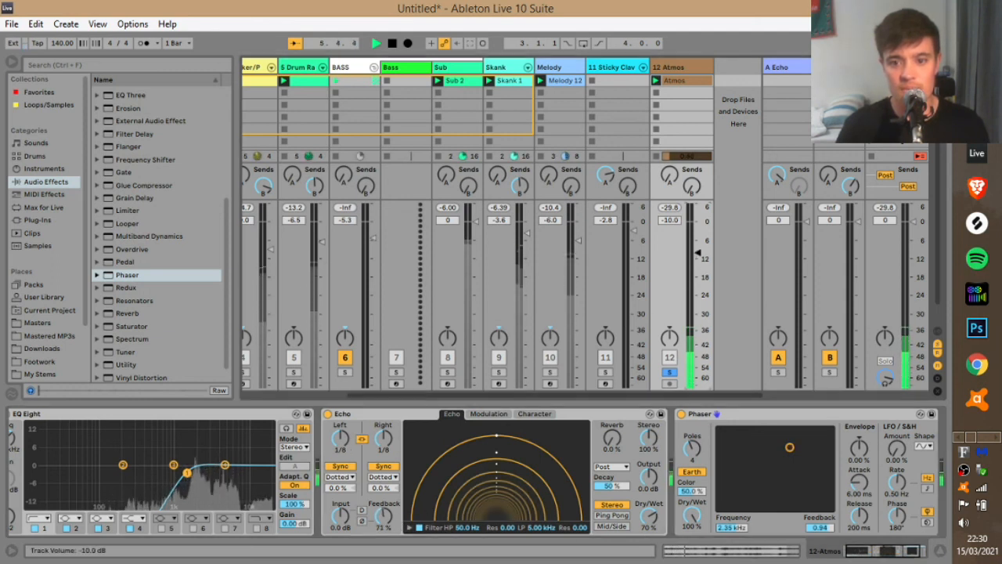
drag(790, 447, 785, 436)
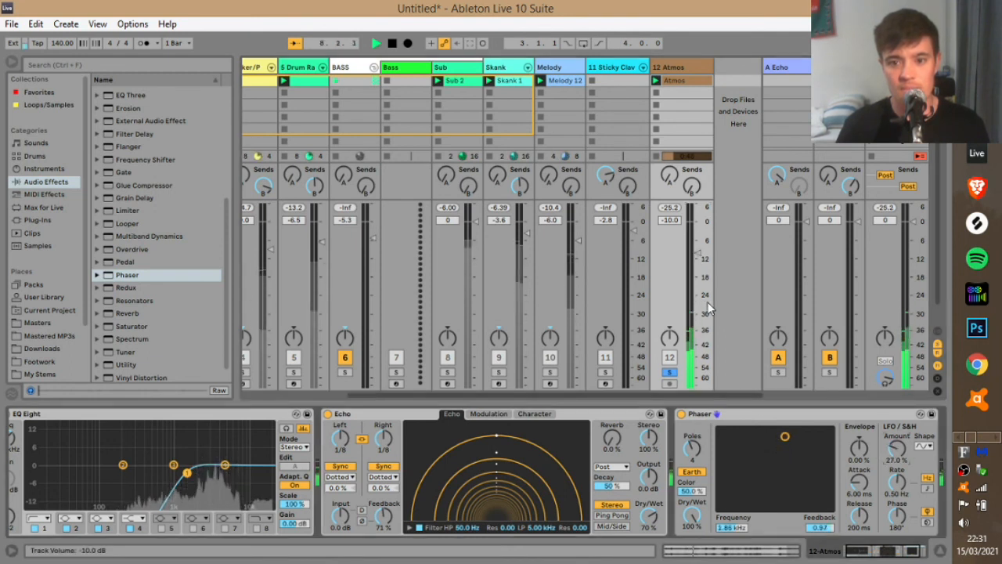
Step: Set the Atmos track volume to -9.2 dB, unsolo it, and play the full set
drag(702, 269, 702, 259)
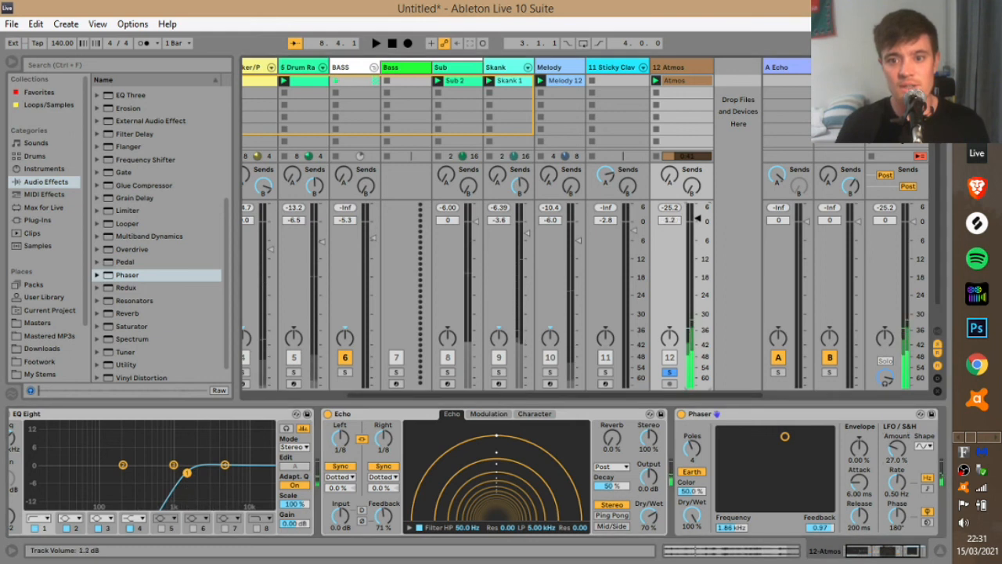
key(space)
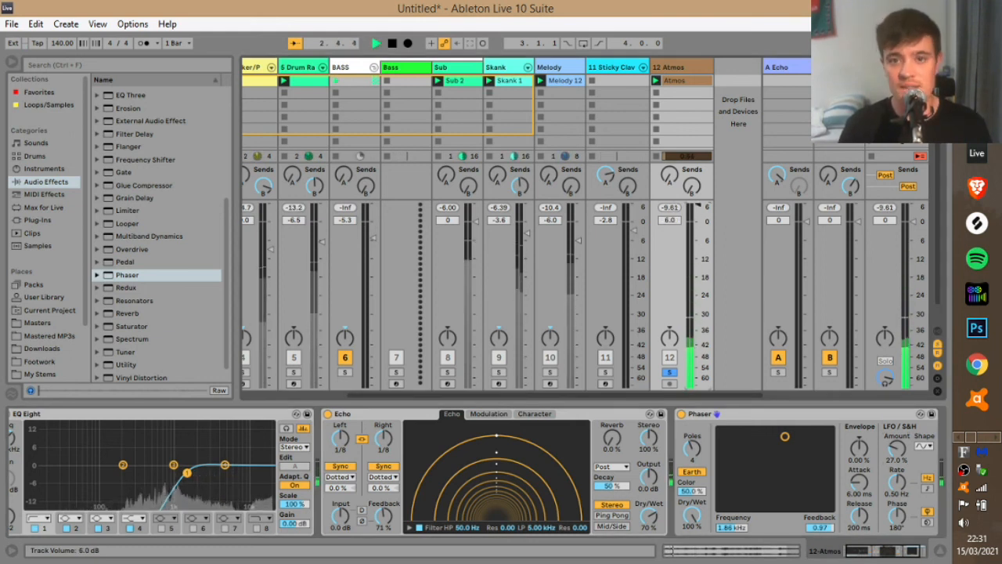
mouse_move(699, 259)
mouse_down()
mouse_move(698, 274)
mouse_move(697, 249)
mouse_up()
click(669, 374)
key(space)
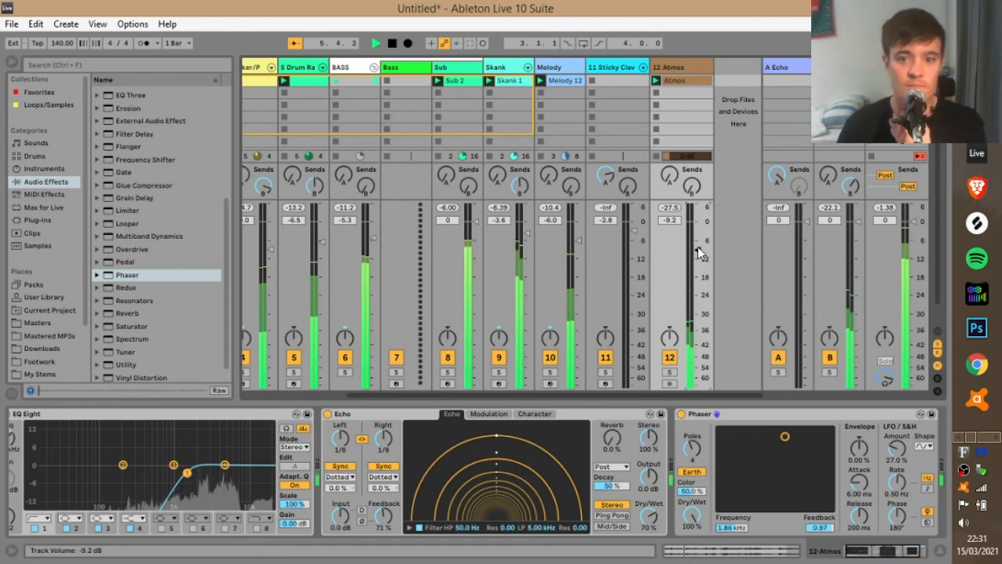
drag(595, 402, 481, 398)
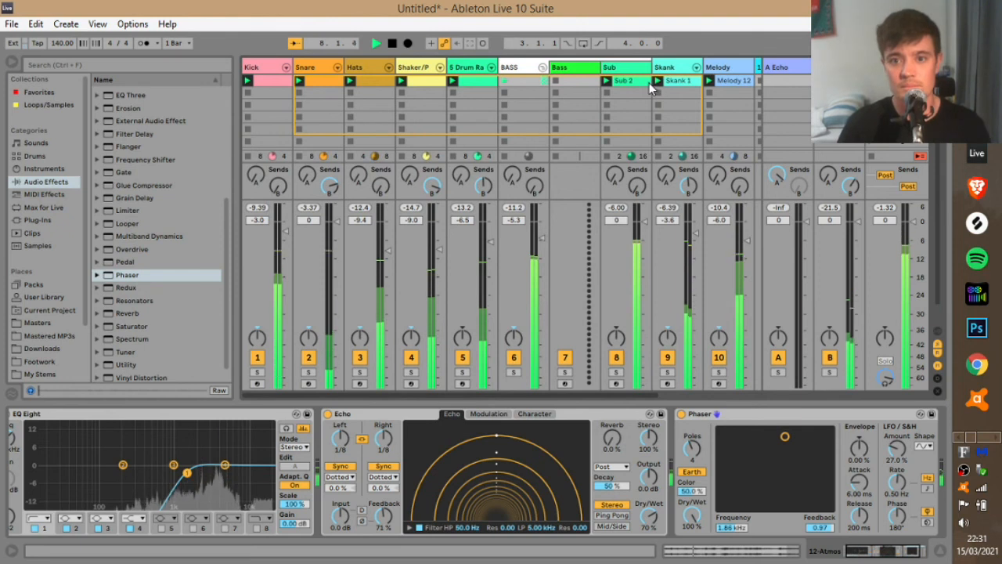
Step: Transpose the two bar 4 chords in the Skank 1 clip up to C3–G3
click(678, 80)
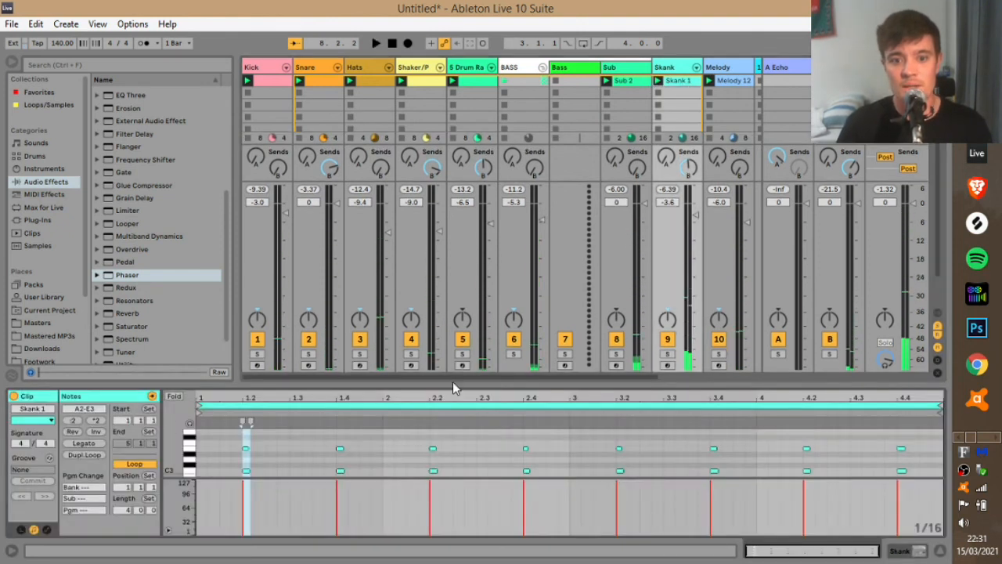
drag(453, 382, 453, 324)
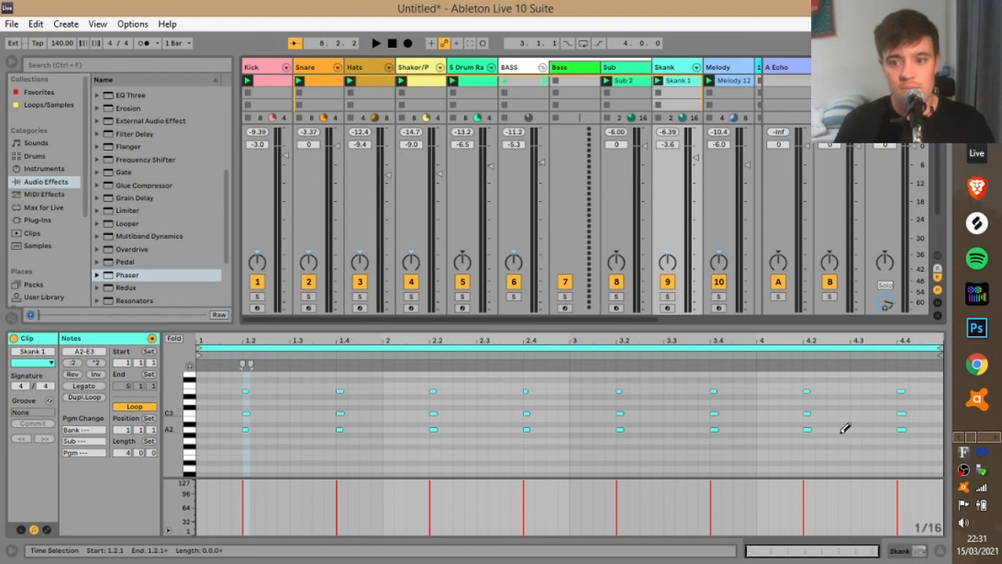
drag(783, 377, 929, 473)
key(Up)
key(Up)
key(Up)
key(Up)
key(Up)
key(Up)
key(Up)
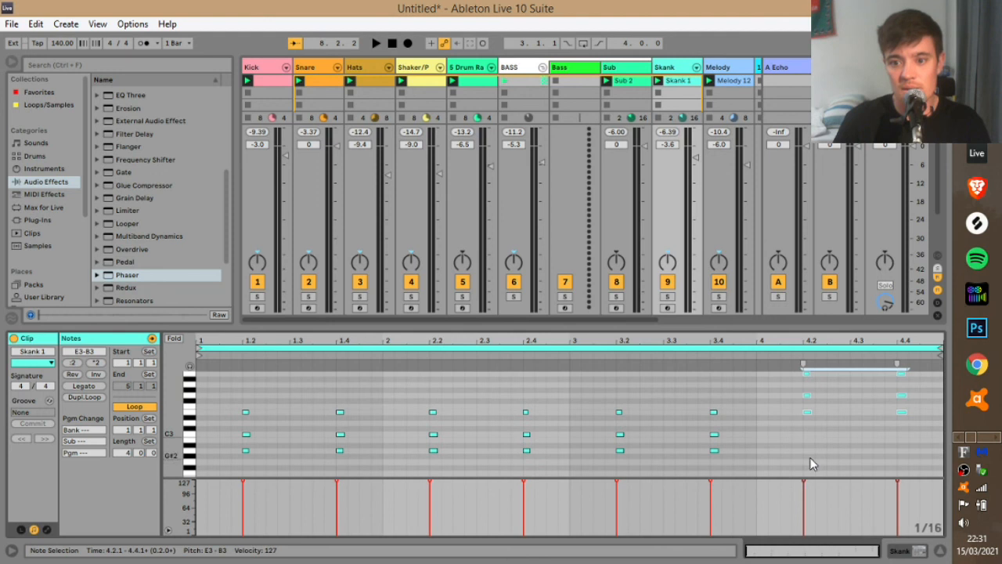
key(Up)
key(Down)
key(Down)
key(Down)
key(Down)
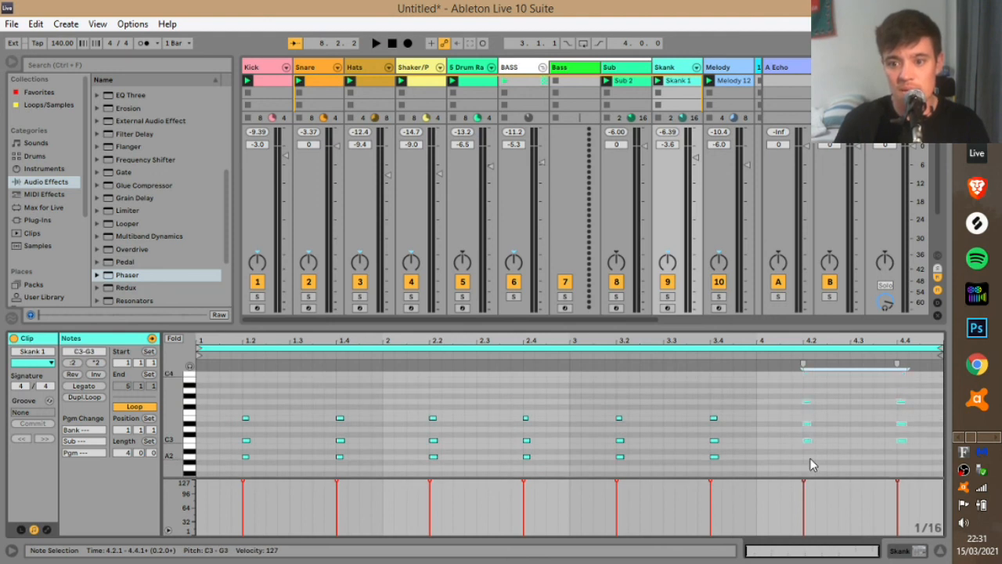
Step: Raise the middle notes of the two bar 4 Skank chords to E3 and play the set
drag(795, 425, 923, 426)
key(Up)
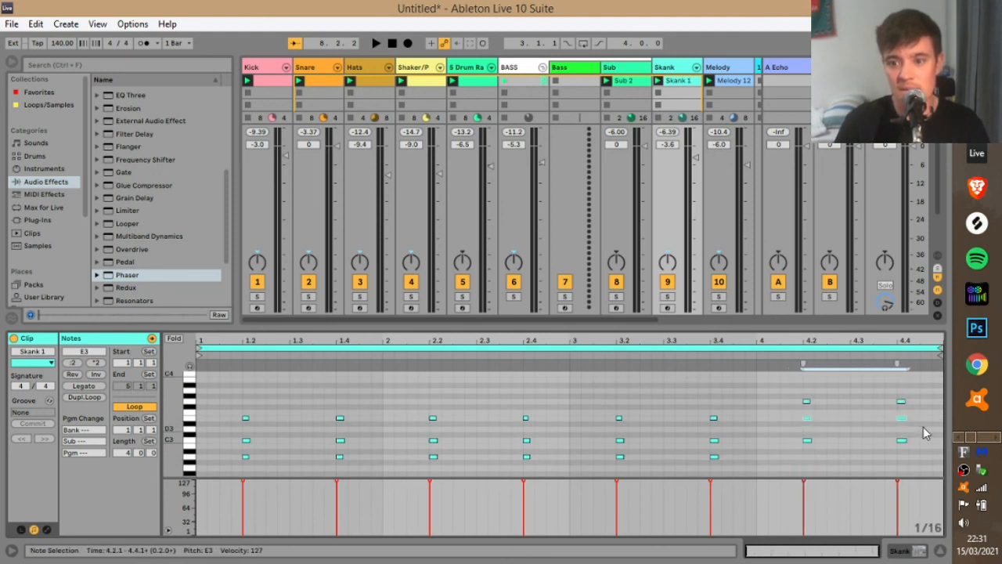
key(space)
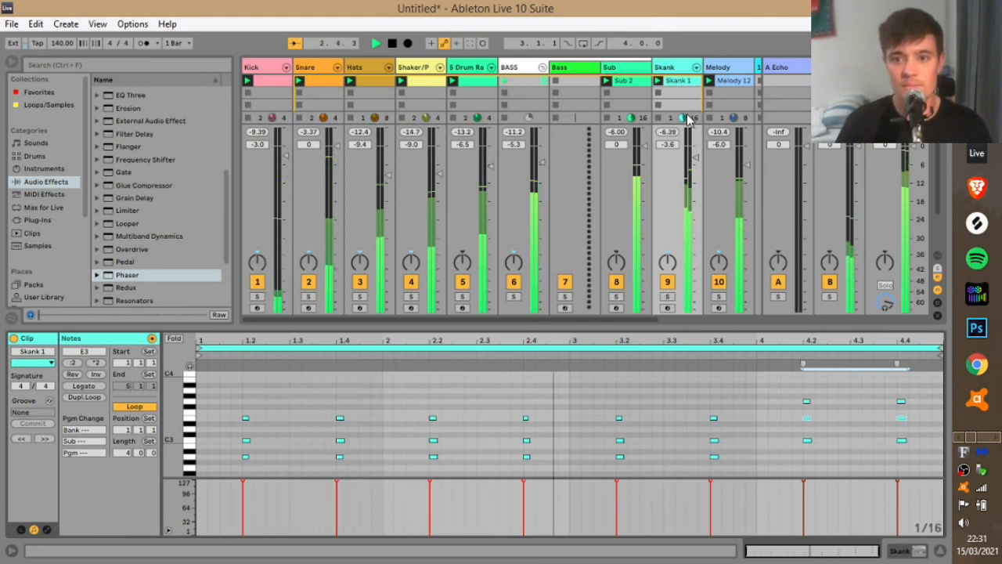
Step: Extend the Melody 12 clip to 4 bars and duplicate its two-bar chord pattern into bars 3 and 4
click(727, 84)
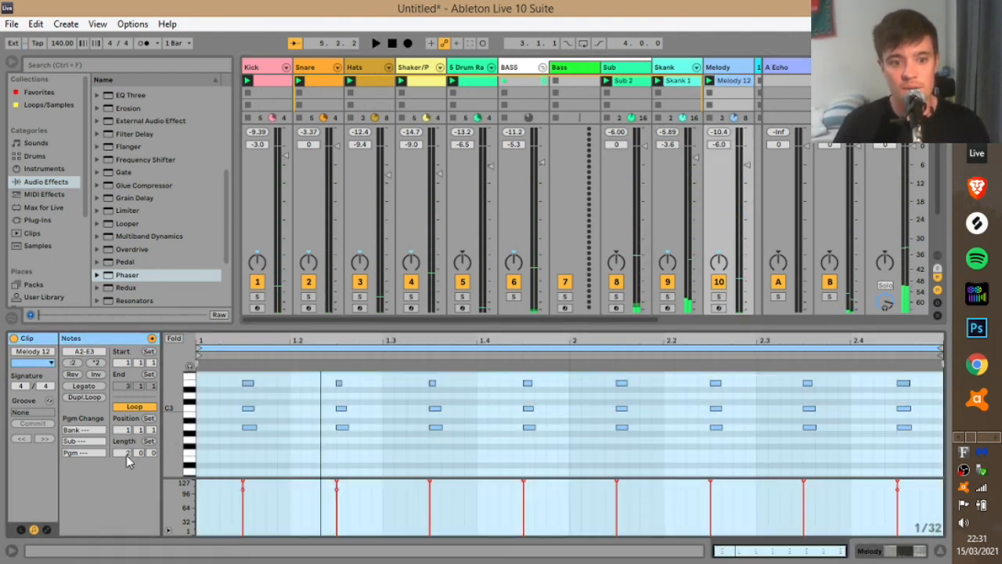
drag(128, 456, 127, 448)
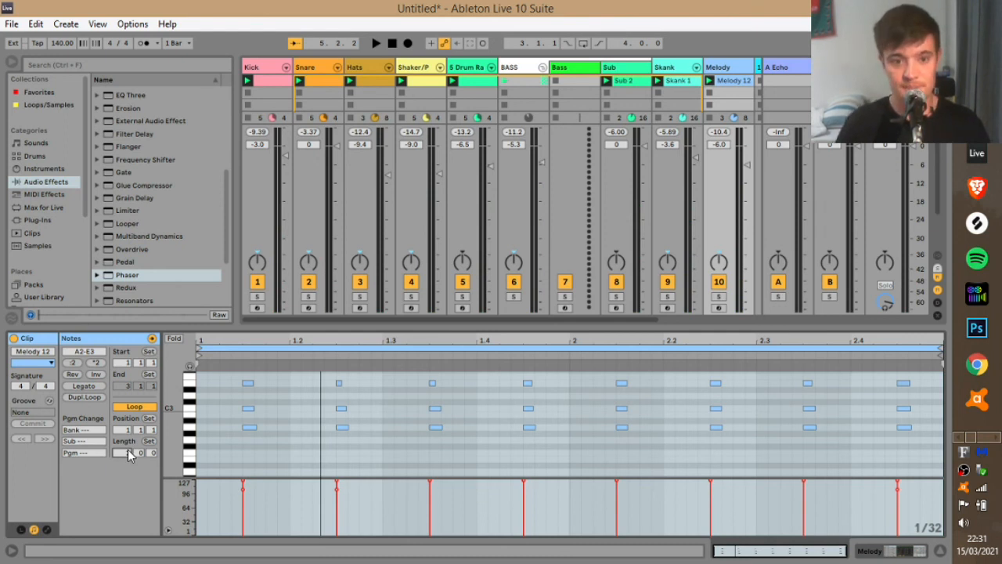
click(412, 344)
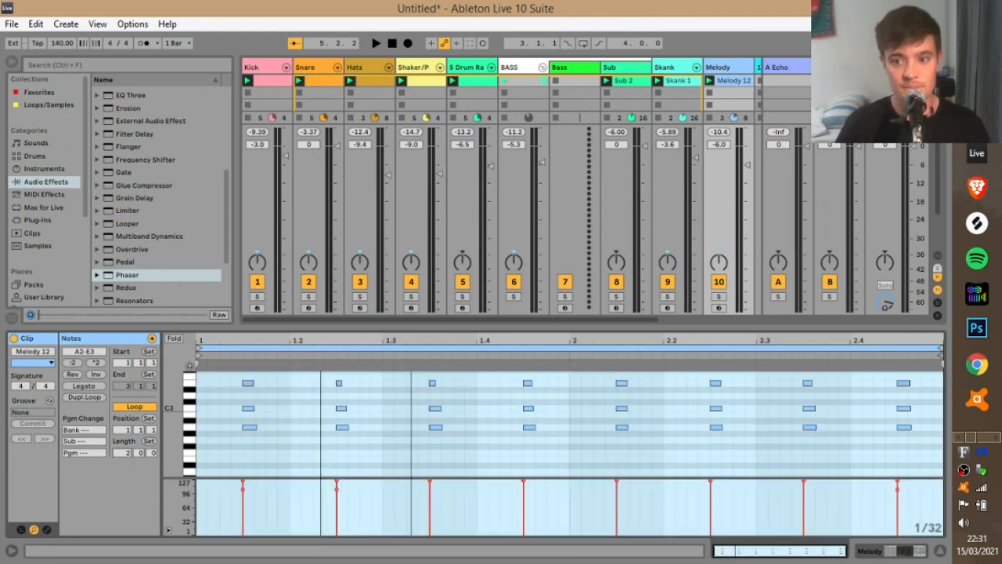
click(124, 454)
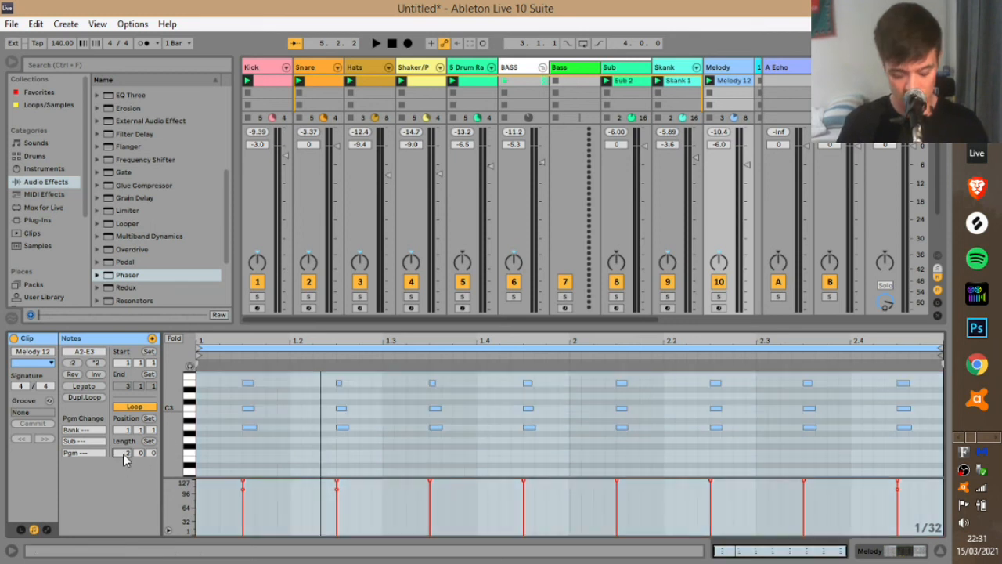
text(4)
key(Return)
key(space)
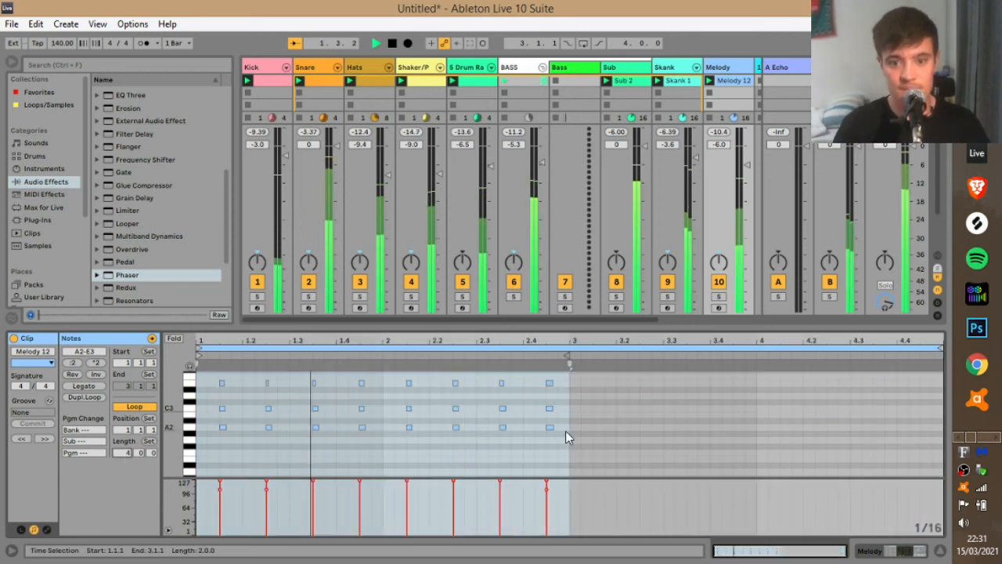
drag(567, 444, 53, 244)
key(ctrl+d)
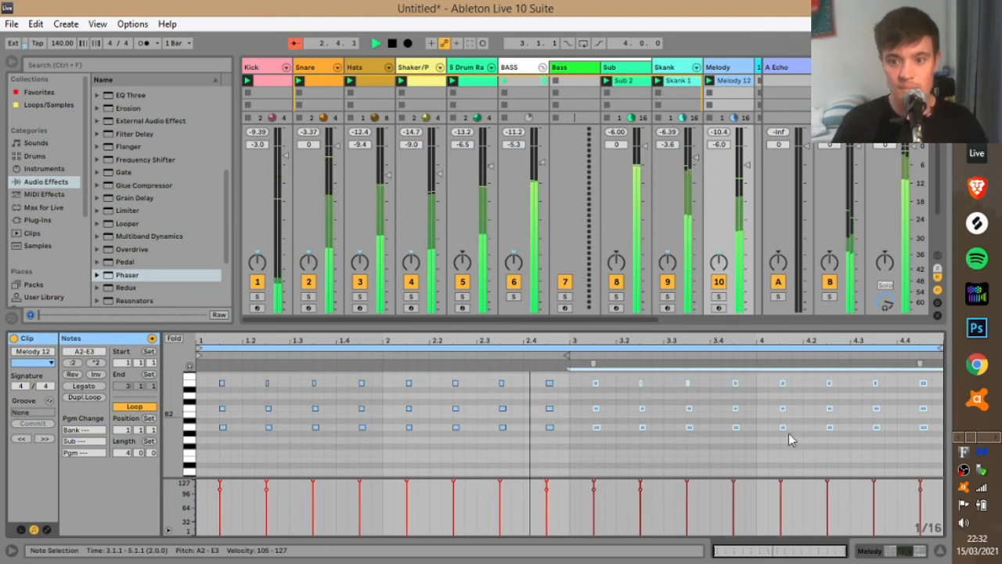
Step: Transpose the bar 4 chords in the Melody 12 clip up to C3–G3, with the middle notes on E3
drag(761, 448, 950, 314)
key(Up)
key(Up)
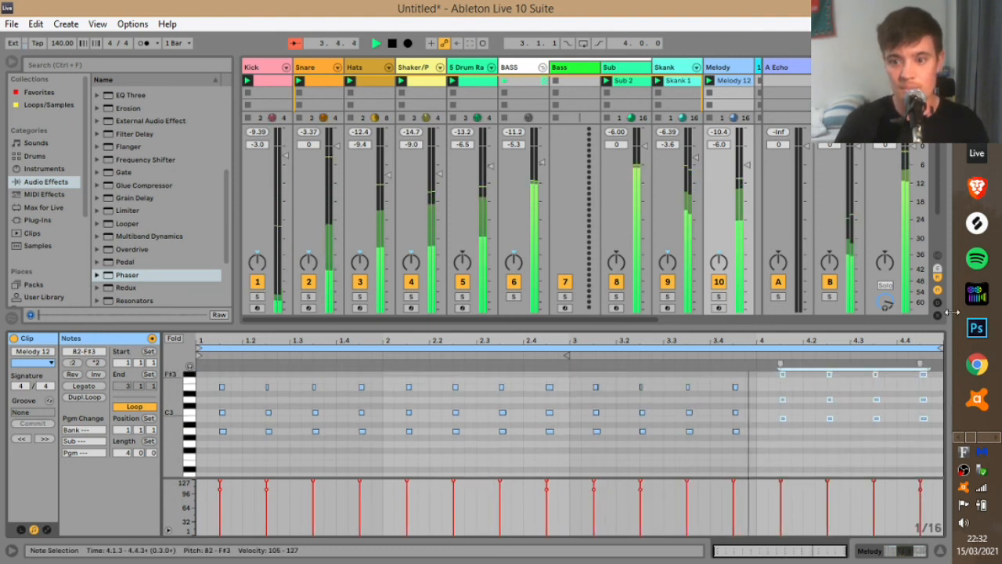
drag(772, 400, 925, 419)
key(Up)
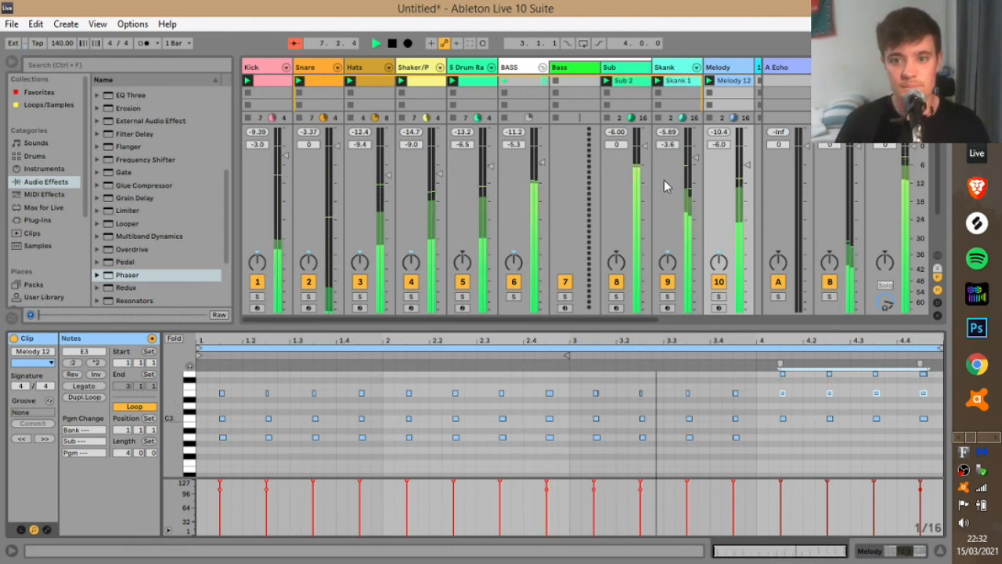
Step: Set the Melody track volume to -9.0 dB
drag(746, 166, 746, 174)
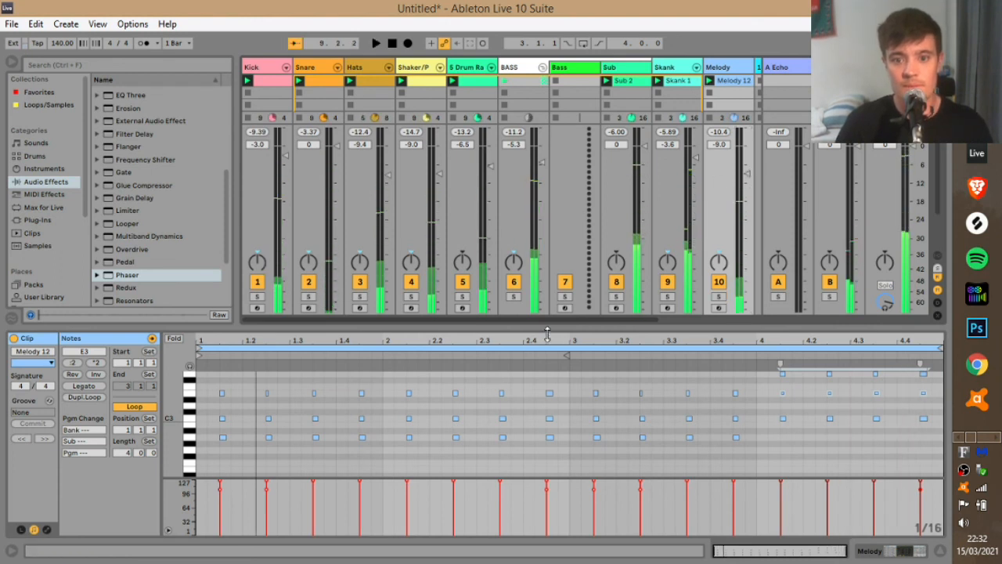
drag(547, 334, 545, 383)
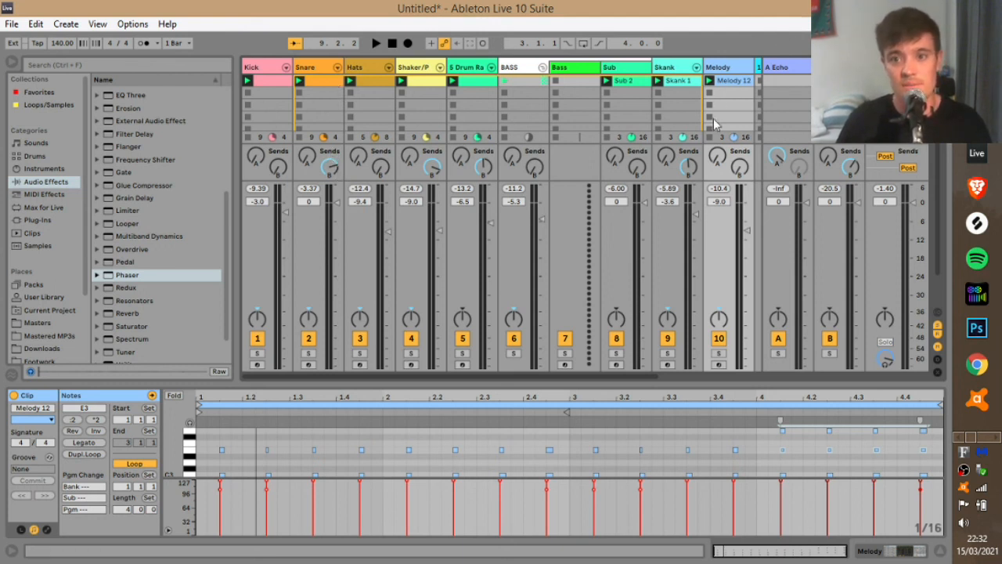
drag(236, 114, 186, 117)
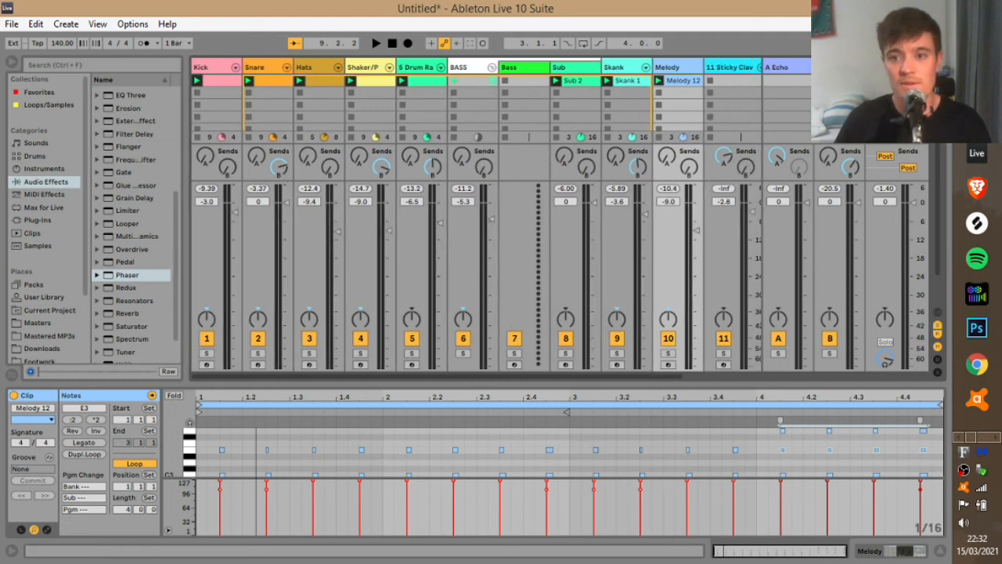
Step: Play the set and stop the Skank and Melody clips during playback
key(space)
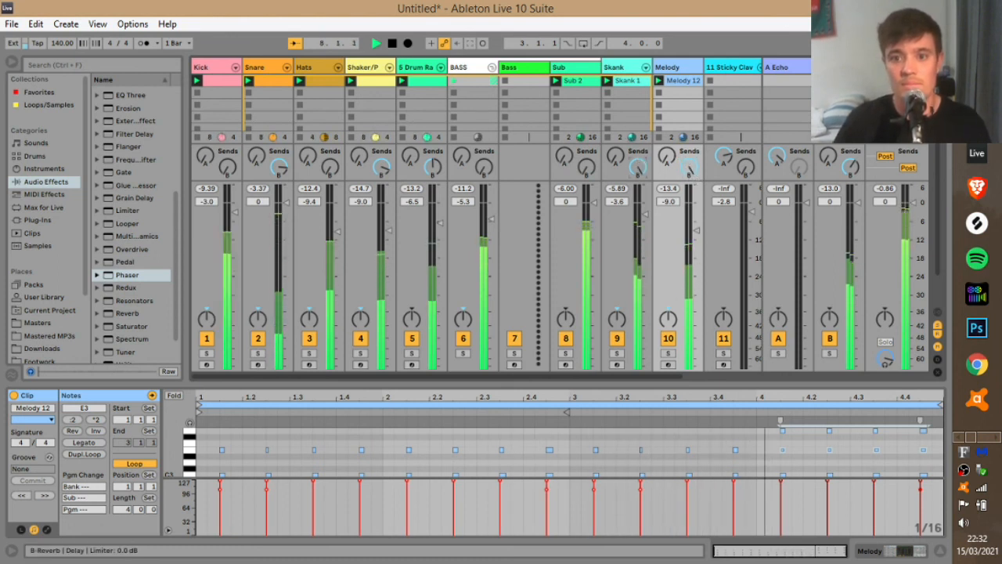
click(609, 118)
click(660, 118)
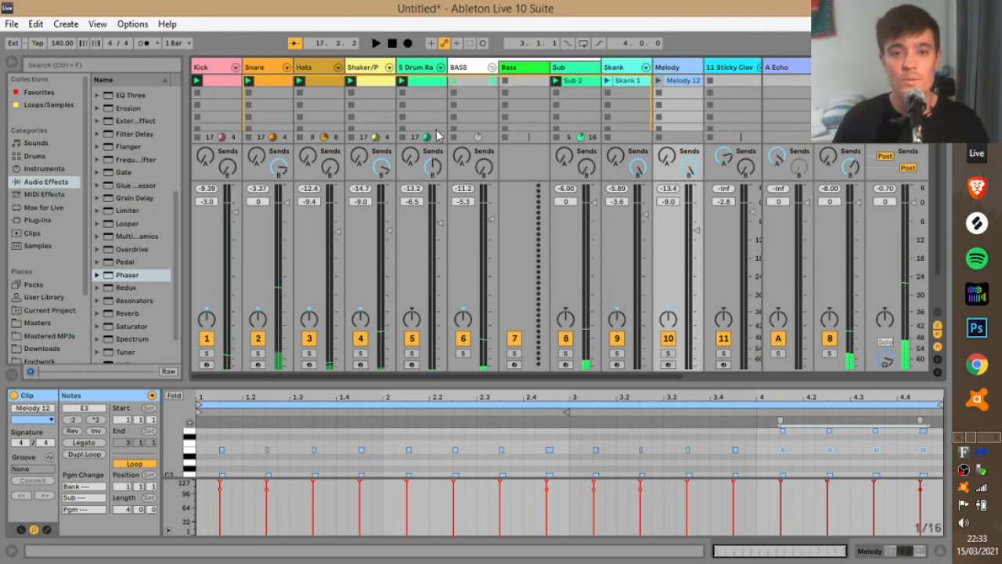
Step: Show the track 5 Drum Rack and search the Samples folder for "guiro"
click(425, 68)
scroll(35, 298, down, 3)
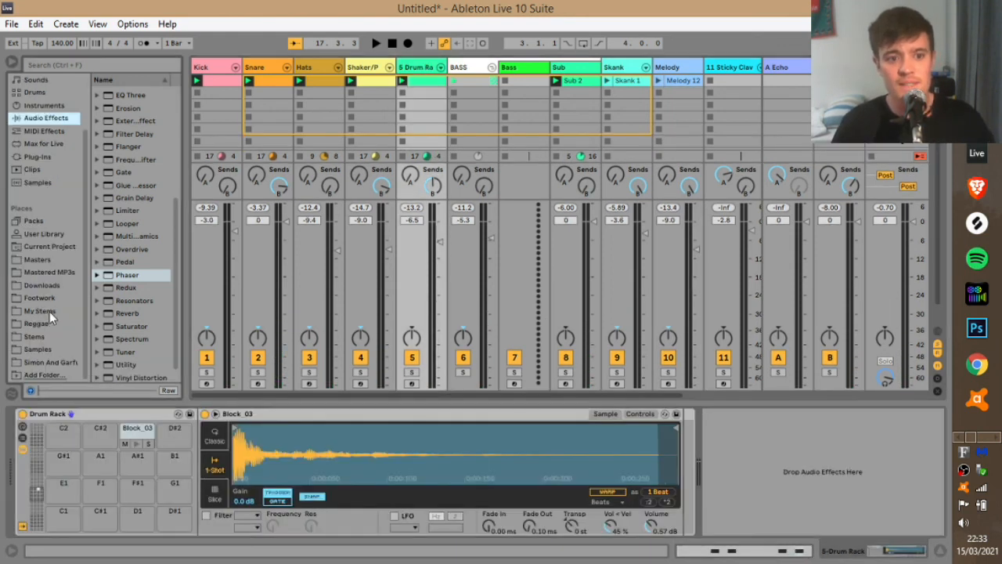
click(40, 350)
click(128, 66)
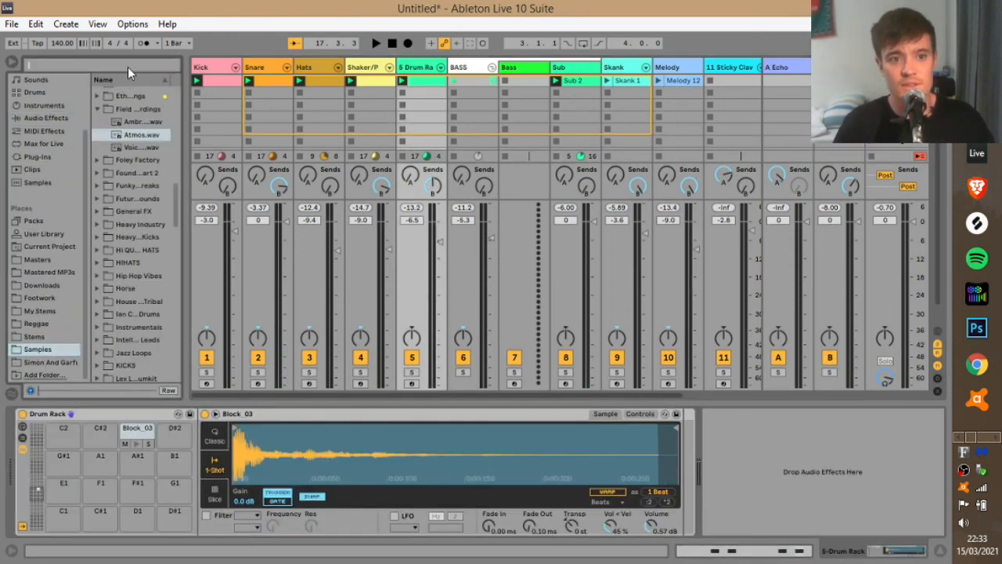
text(guiro)
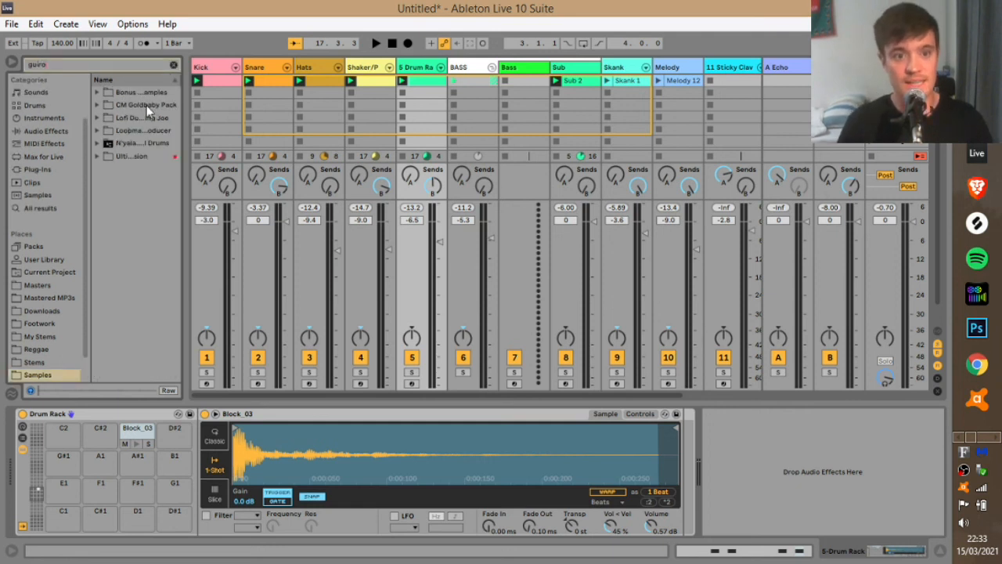
Step: Preview SO_DR_guiro_sienna.wav from the percussion one-shots of the Lofi Dub Reggae feat. Ranking Joe pack
drag(186, 114, 242, 118)
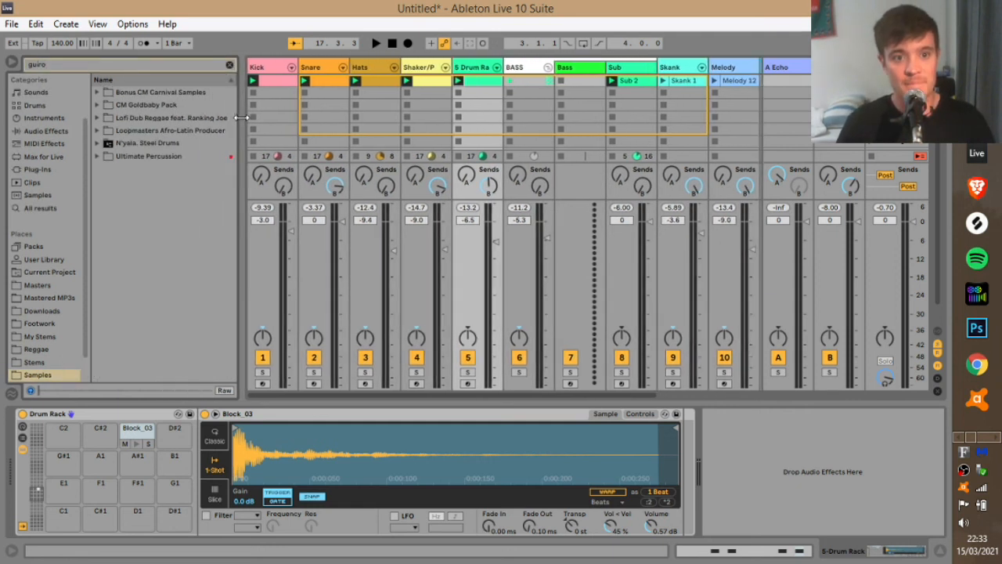
click(97, 118)
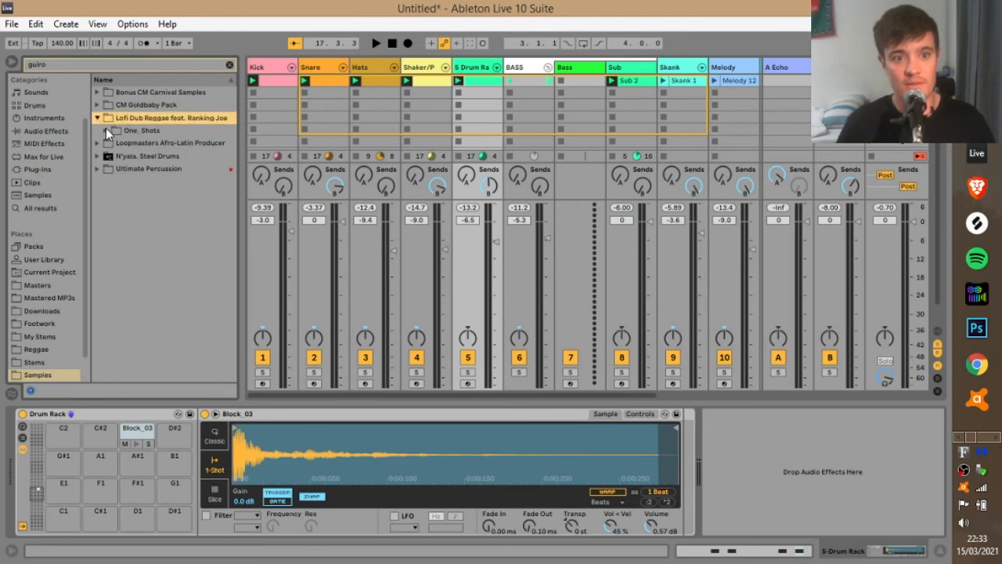
click(151, 130)
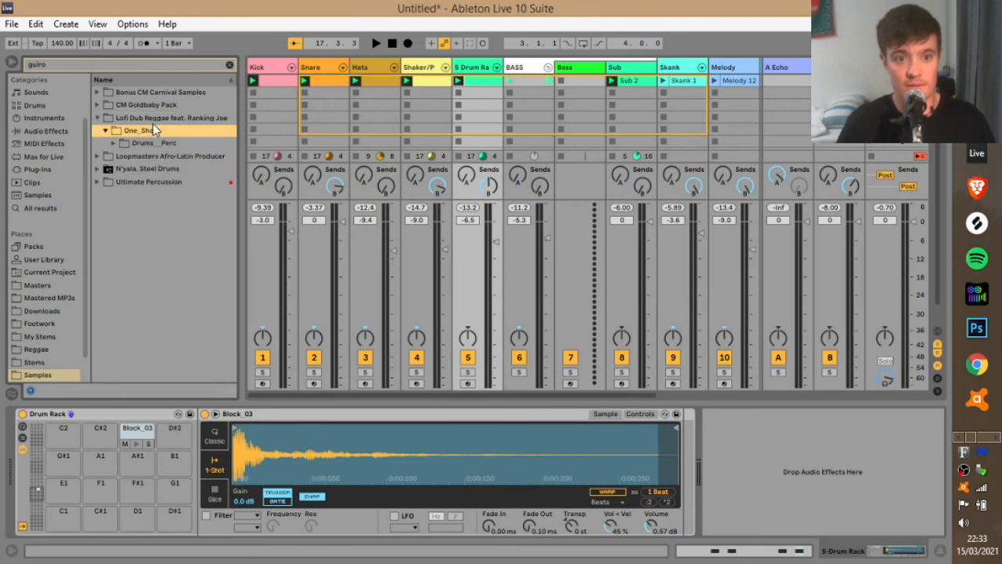
click(114, 143)
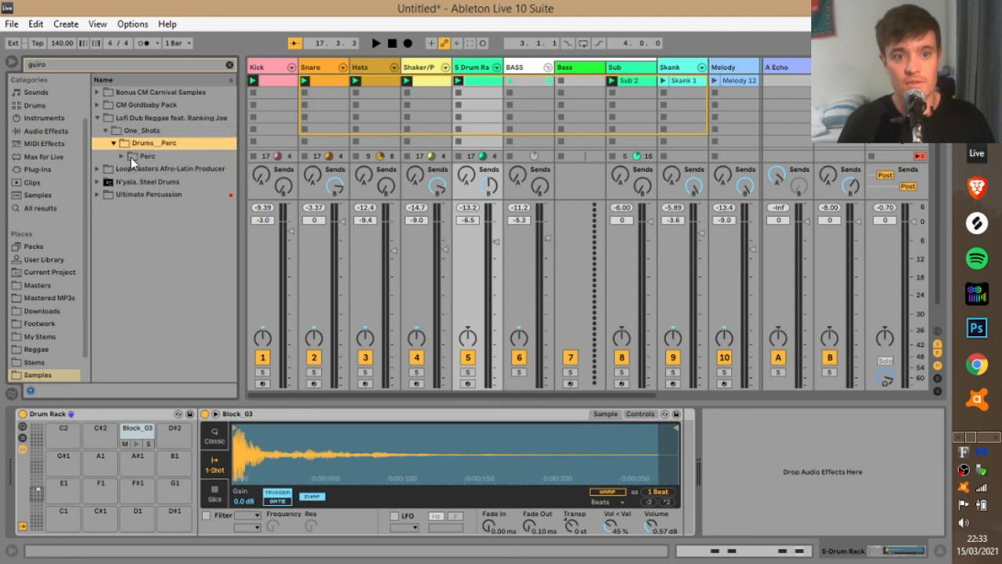
click(120, 156)
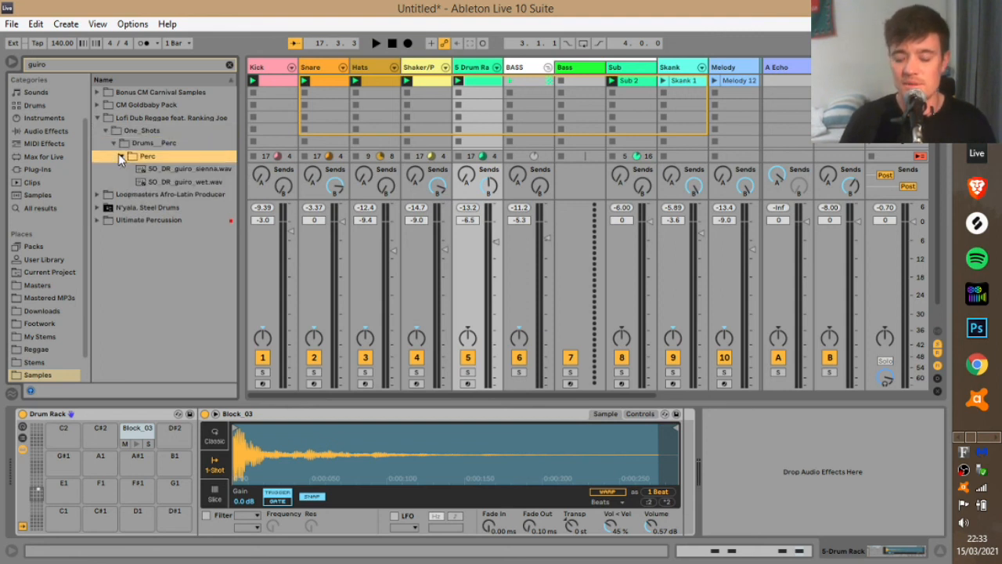
click(165, 169)
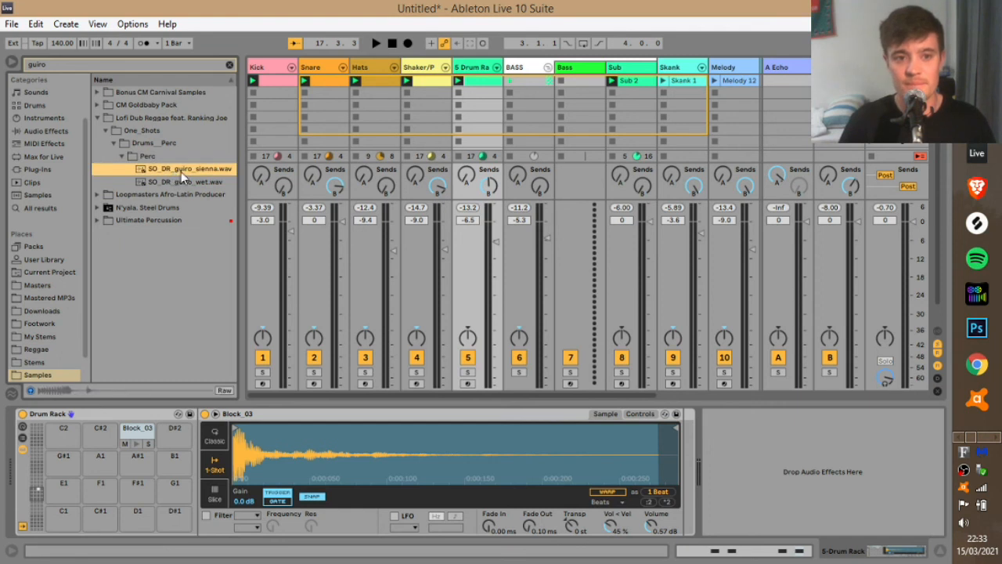
Step: Load SO_DR_guiro_sienna.wav onto the Drum Rack's F#1 pad and trim the sample end to just before its second hit
drag(400, 105, 473, 62)
drag(417, 194, 142, 490)
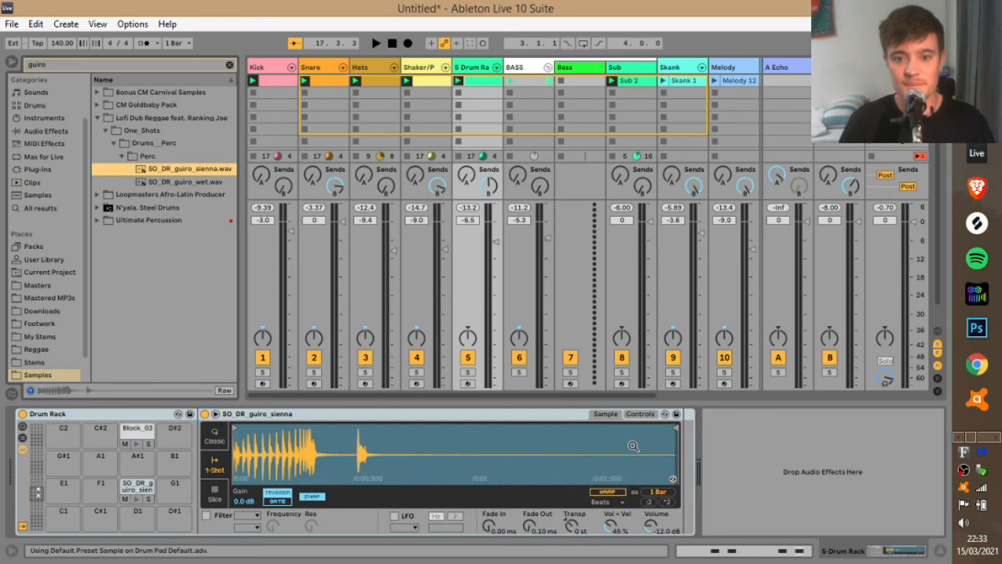
mouse_move(674, 426)
mouse_down()
mouse_move(321, 428)
mouse_move(340, 427)
mouse_up()
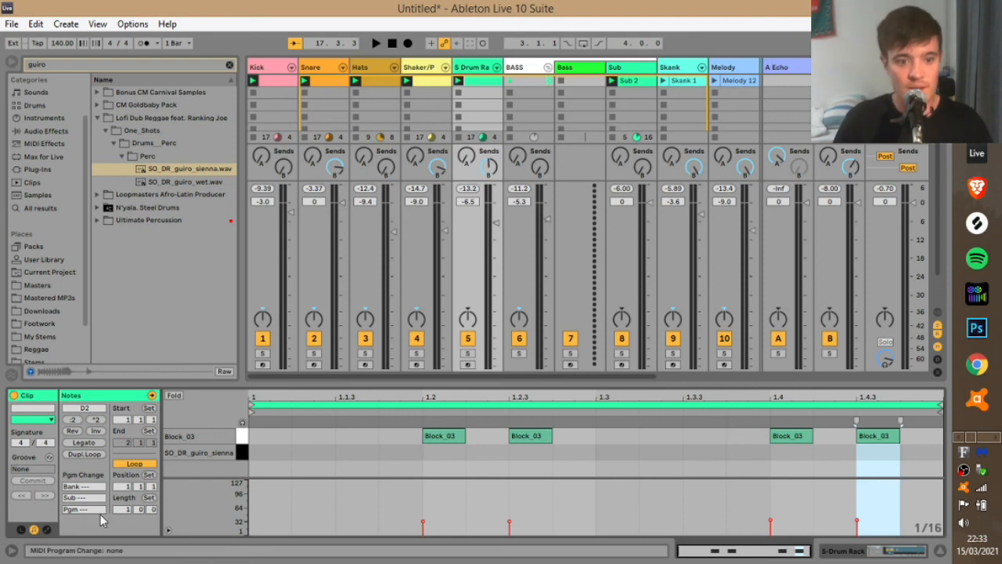
Step: Set the loop length of the Drum Rack clip to 4 bars
click(122, 512)
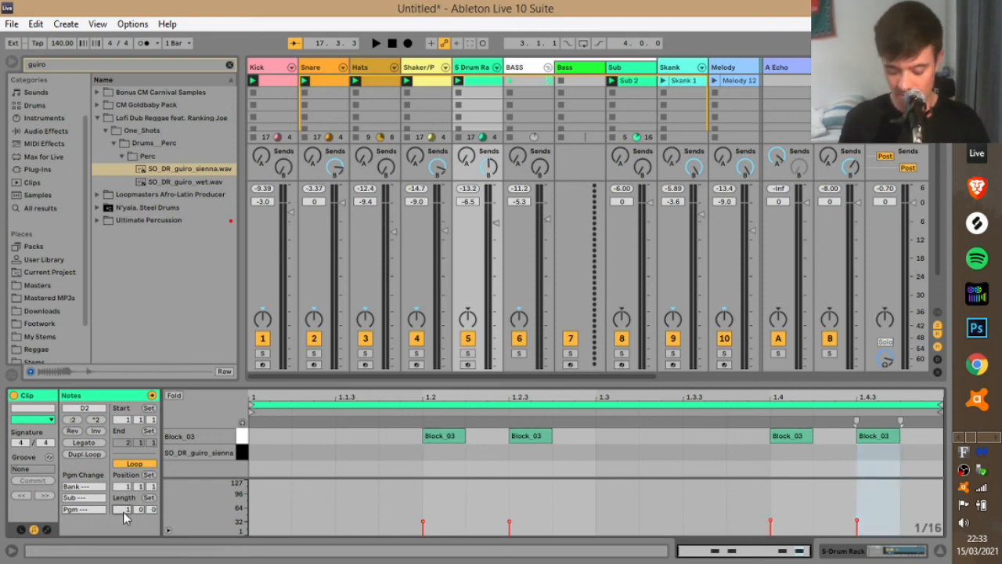
key(minus)
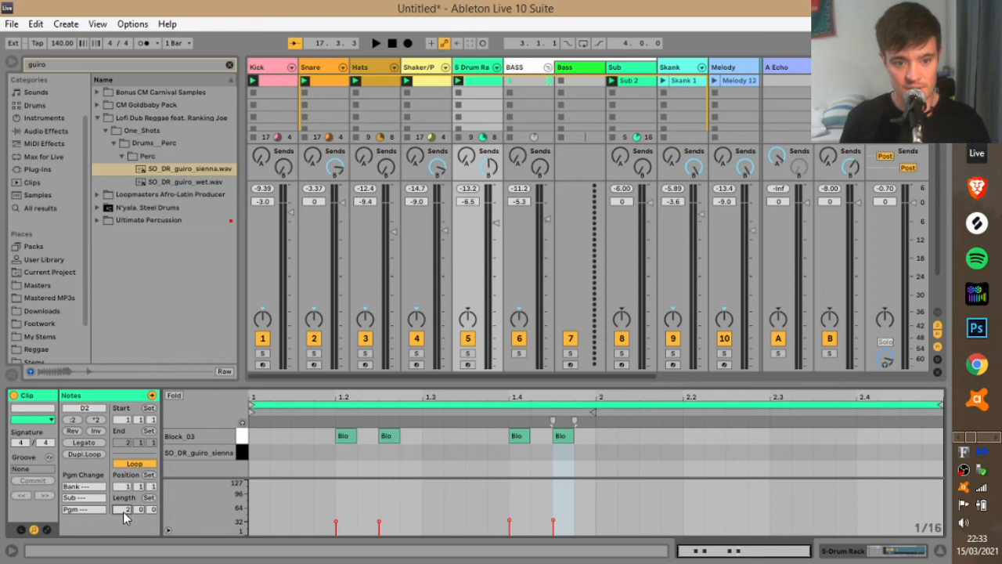
text(4)
key(Return)
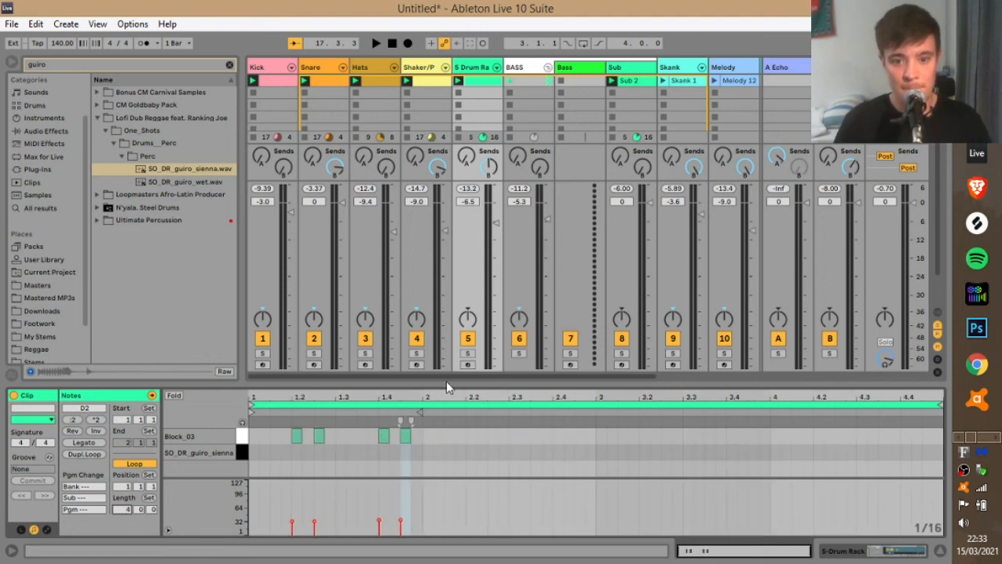
Step: Duplicate the one-bar Block_03 pattern across bars 2 to 4 of the Drum Rack clip
drag(422, 436, 141, 494)
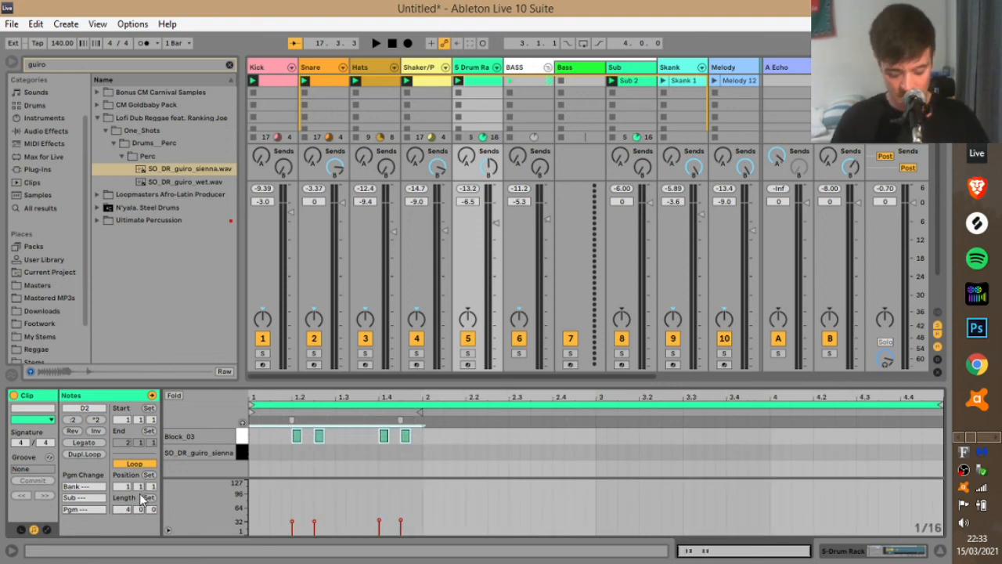
key(ctrl+d)
key(ctrl+d)
key(ctrl+d)
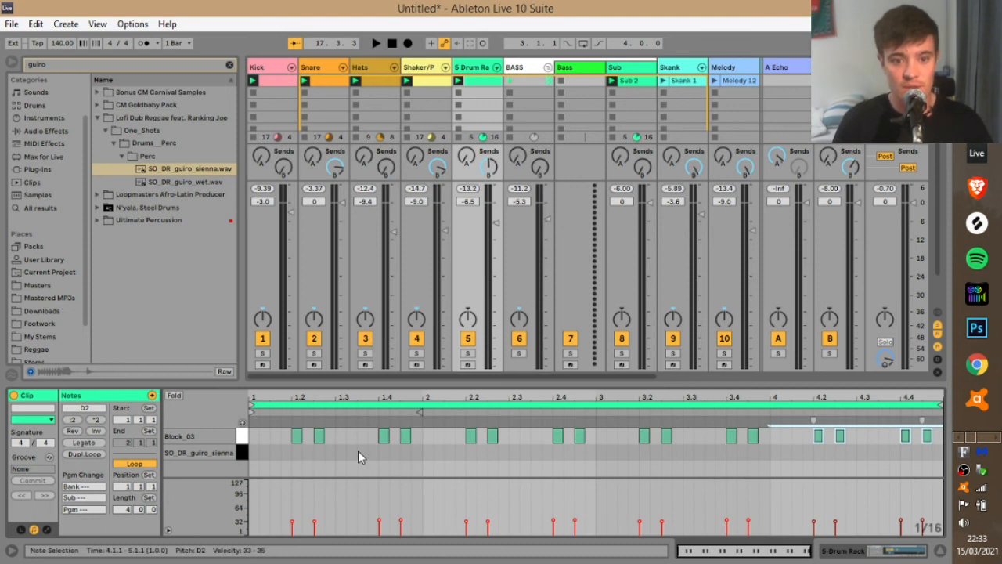
Step: Add guiro hits at 2.2.3 and 4.2.3 in the Drum Rack clip and audition the Drum Rack track soloed
click(492, 451)
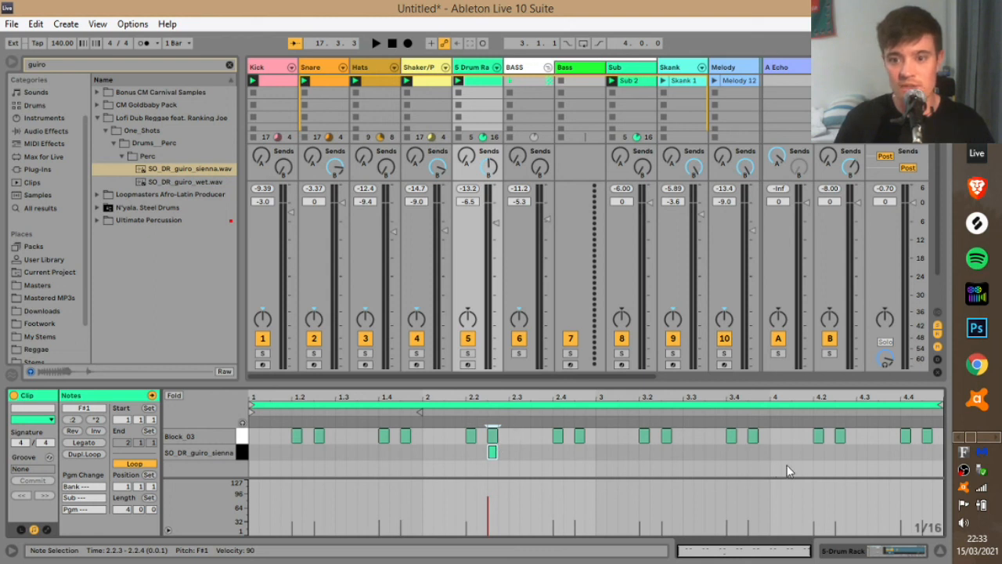
click(840, 451)
key(space)
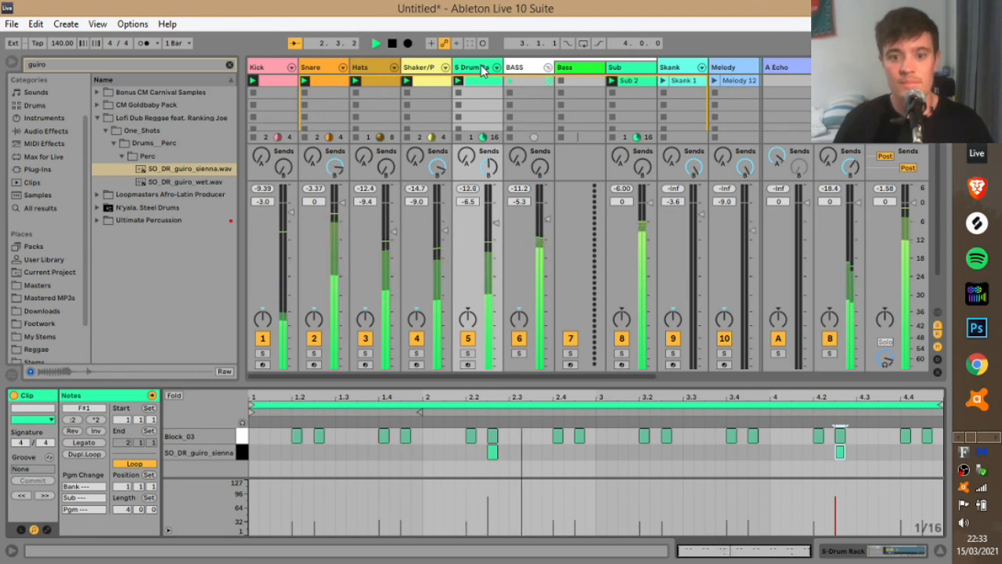
click(467, 353)
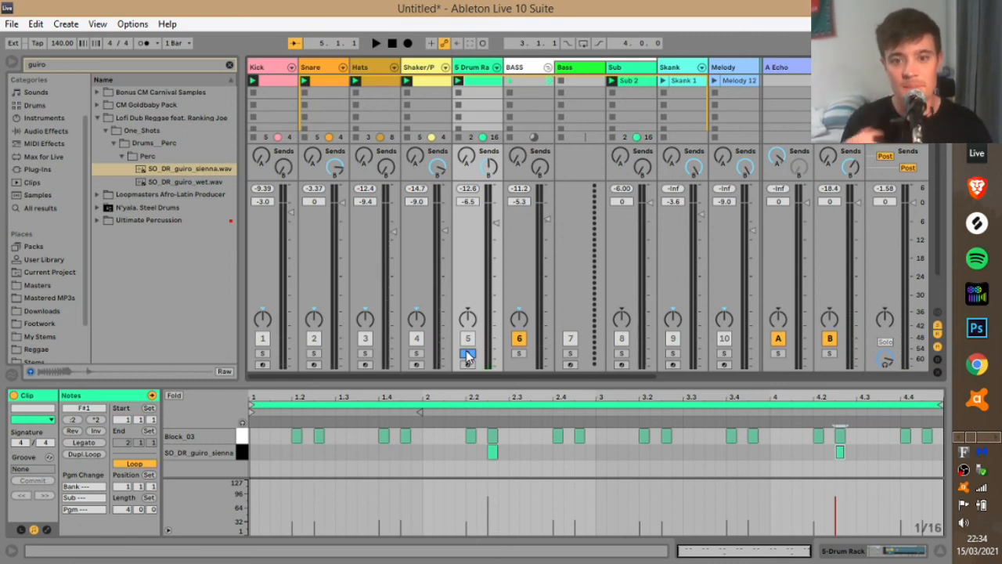
click(468, 354)
Step: Clear the guiro search in a narrowed browser and select Atmos.wav in the Field Recordings folder
drag(239, 220, 199, 220)
click(188, 64)
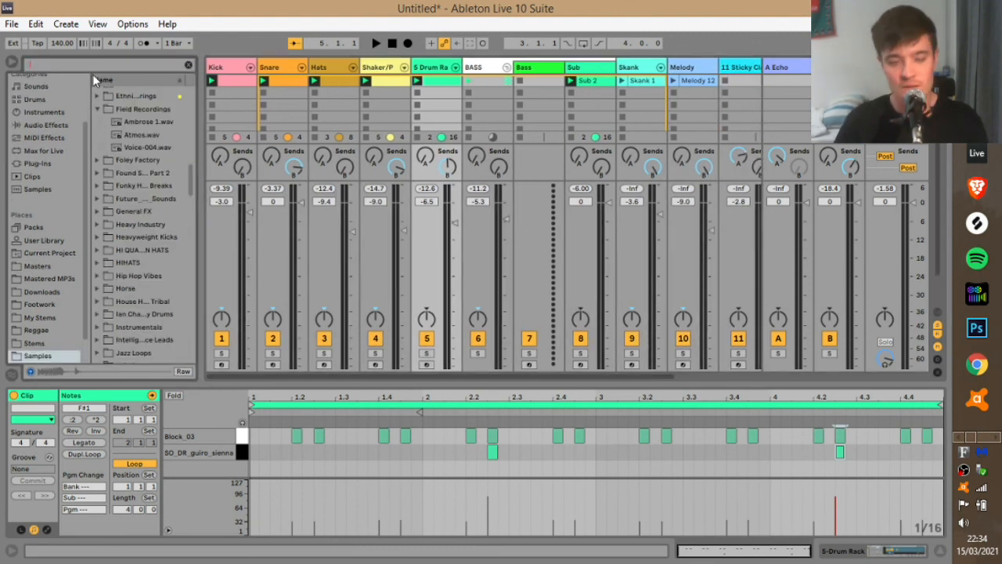
click(189, 66)
click(165, 135)
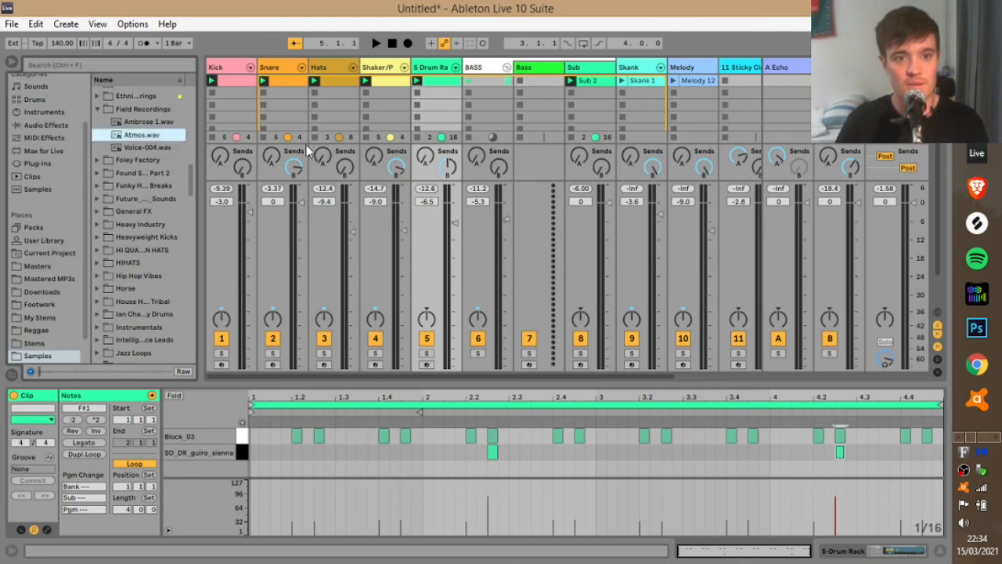
Step: Play the set, launch the Skank 1 clip and lower the Skank track volume to -4.6 dB
key(space)
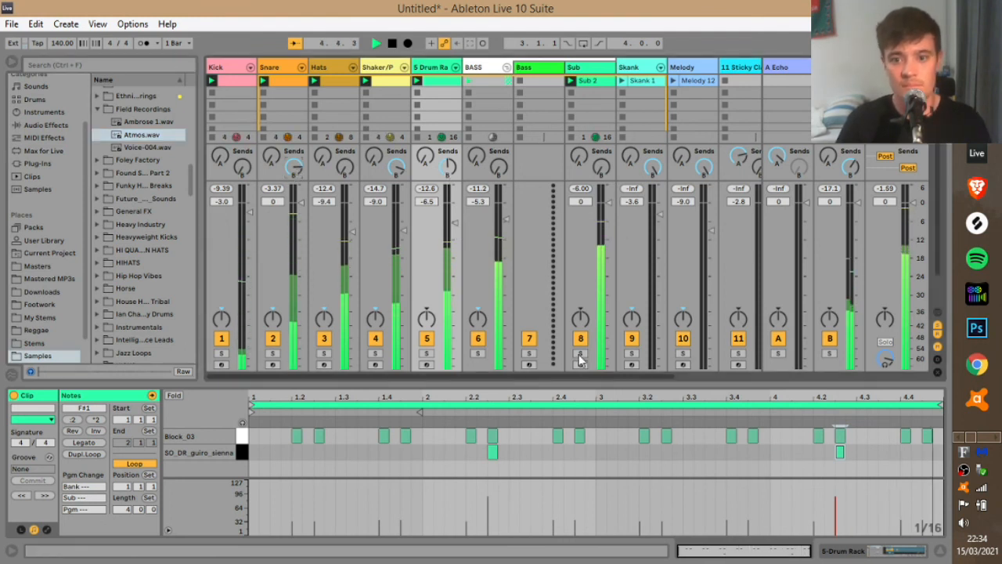
scroll(548, 374, right, 3)
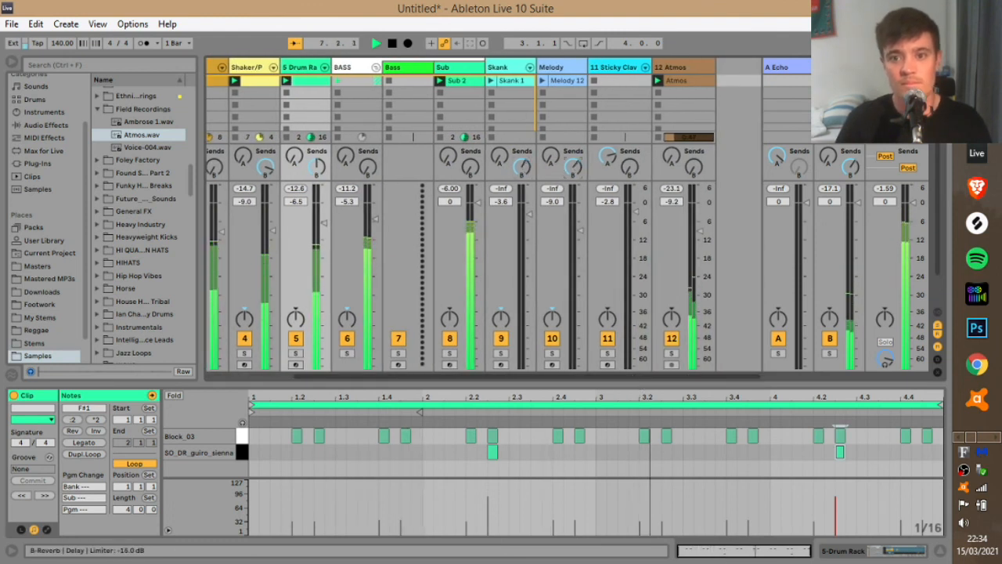
click(493, 81)
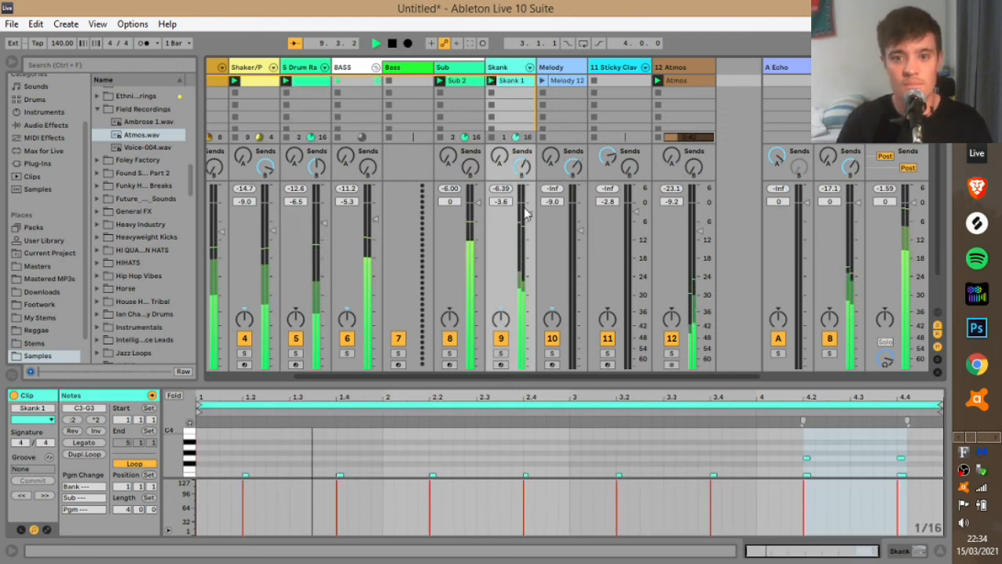
drag(528, 214, 528, 218)
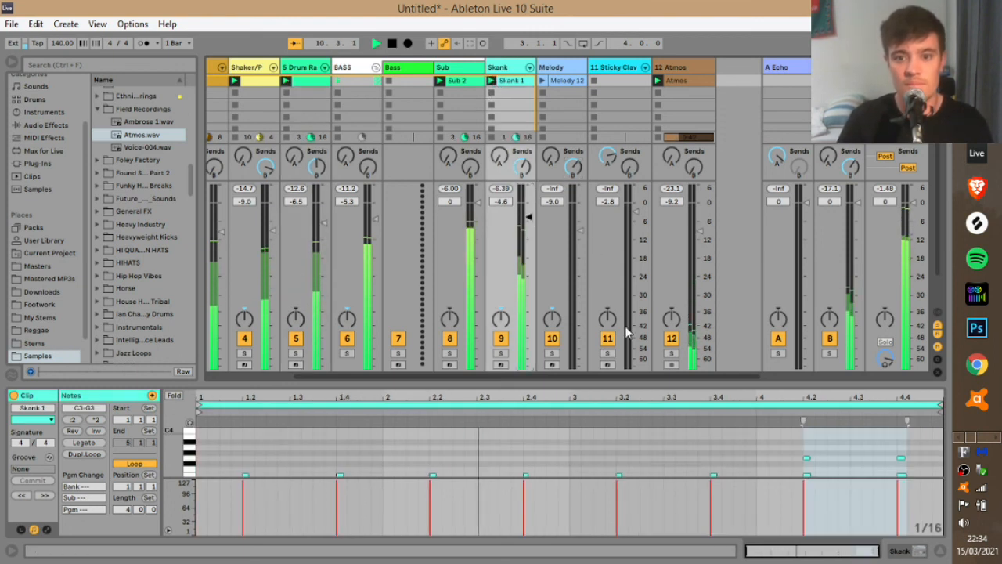
Step: Arm the Sticky Clavinette track for recording while the set plays
click(609, 364)
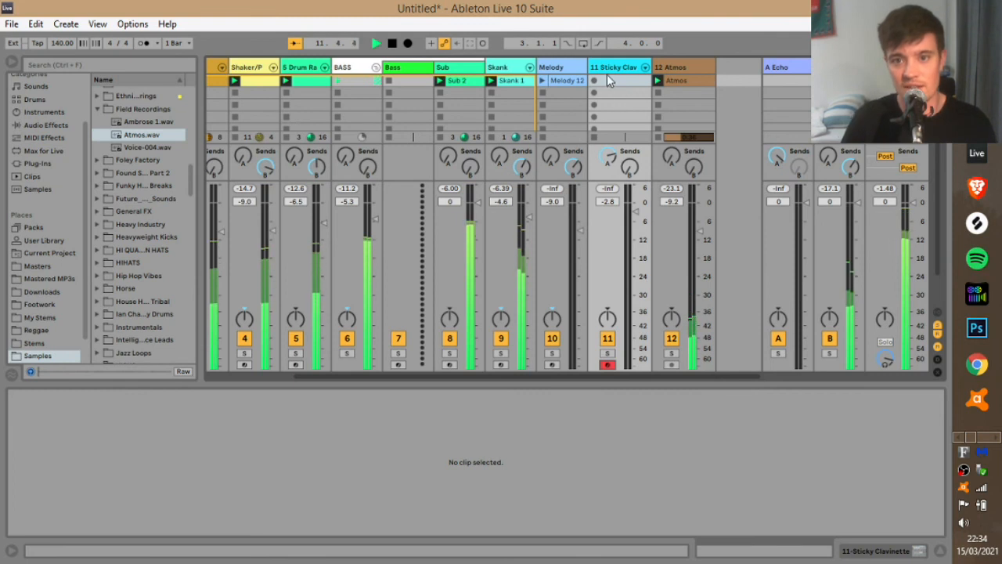
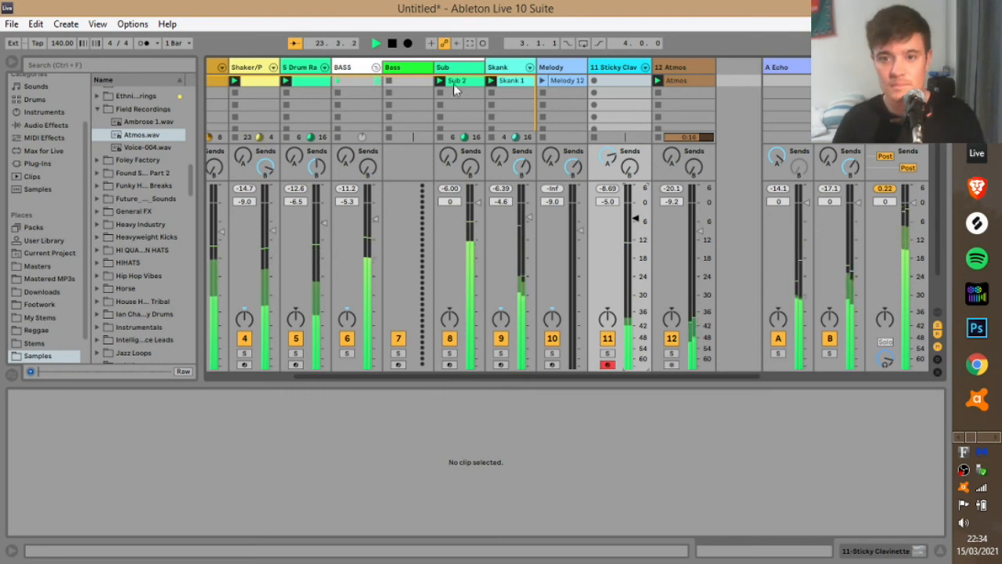
Step: Launch the Melody 12 clip and raise the Melody track volume to -7.0 dB
click(543, 80)
click(583, 231)
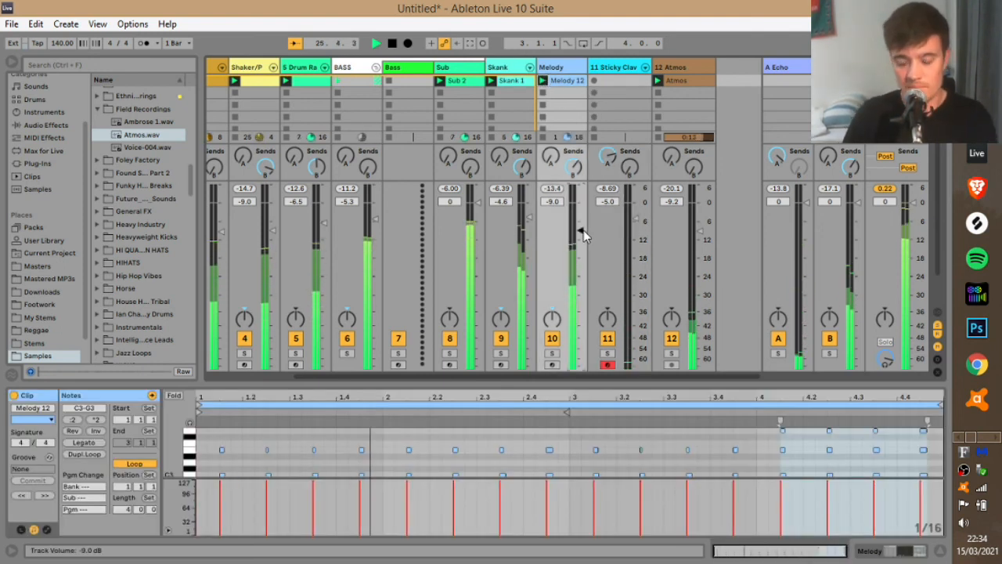
key(Up)
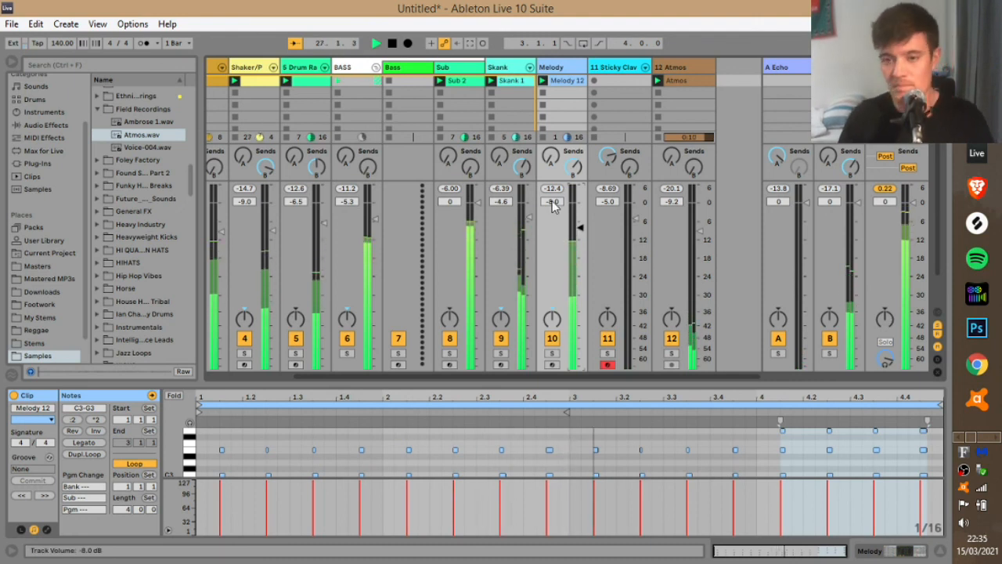
key(Up)
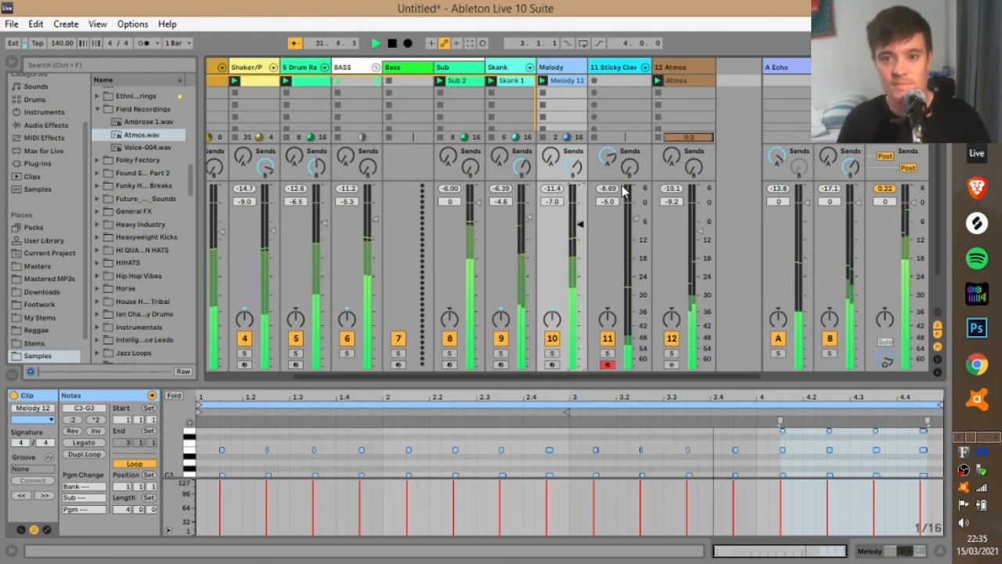
Step: Record a four-bar clavinette melody into the first clip slot of the Sticky Clavinette track and loop it
click(594, 81)
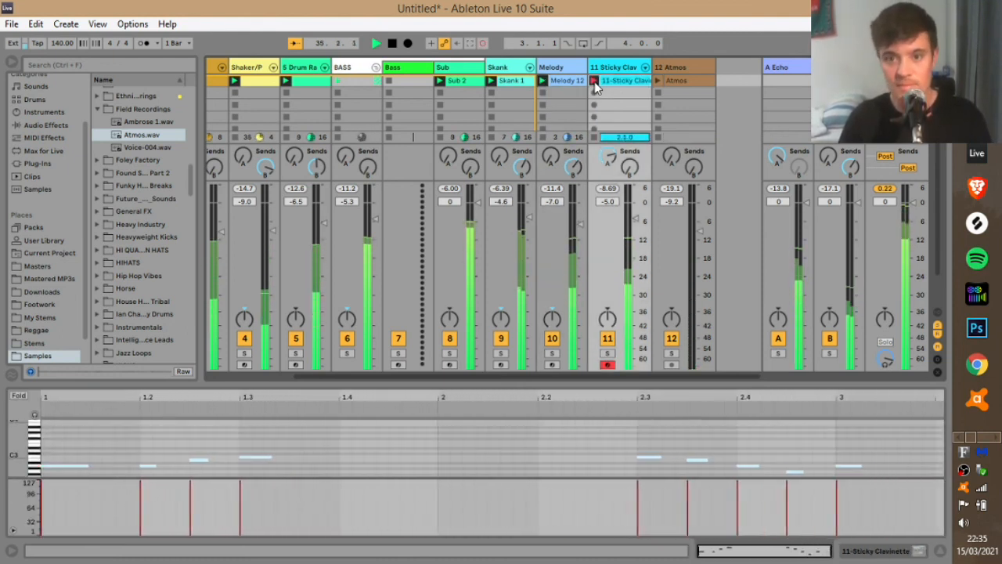
click(595, 82)
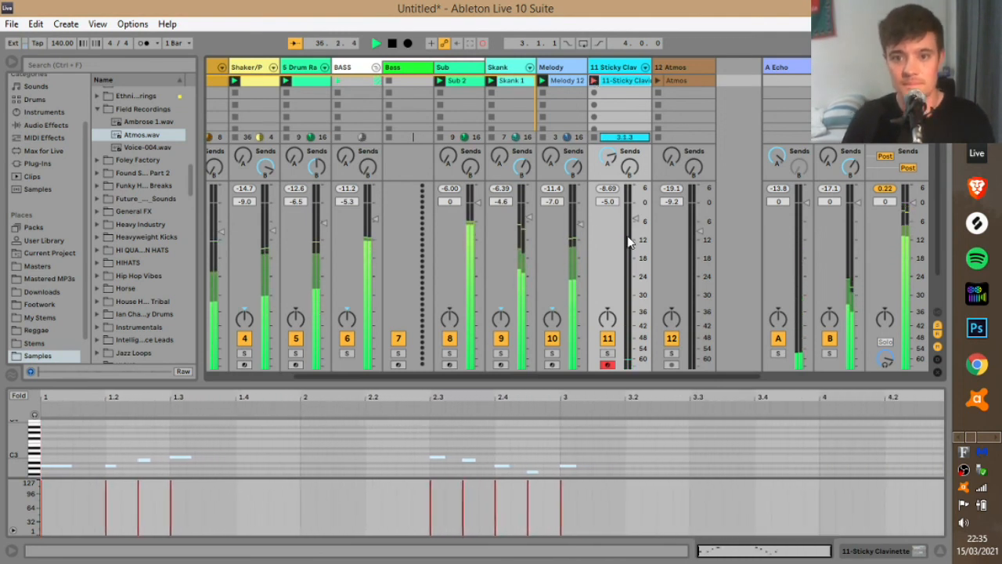
Step: Delete the automation on the Sticky Clavinette track's Echo send and raise that send to about -18.4 dB
click(609, 158)
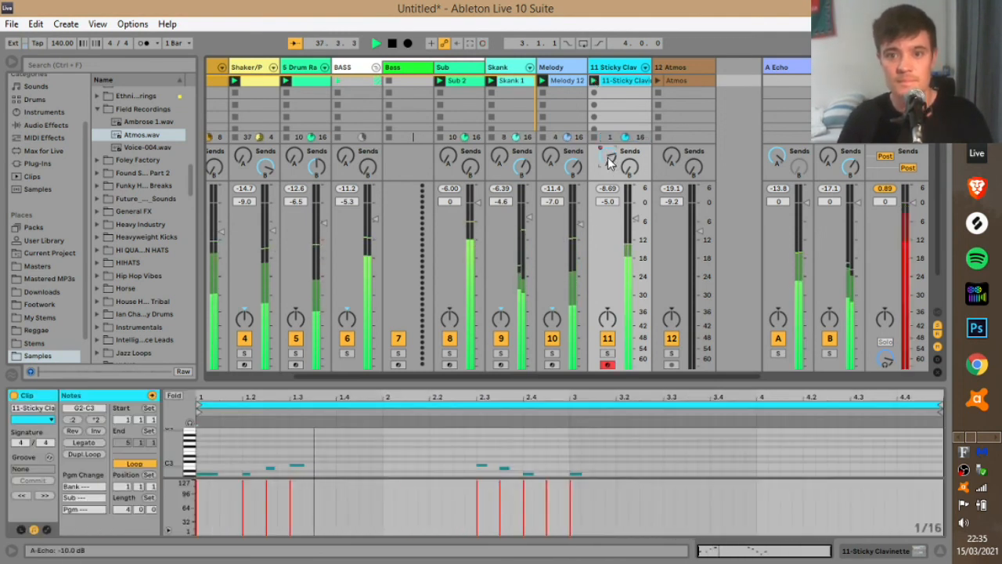
right_click(610, 160)
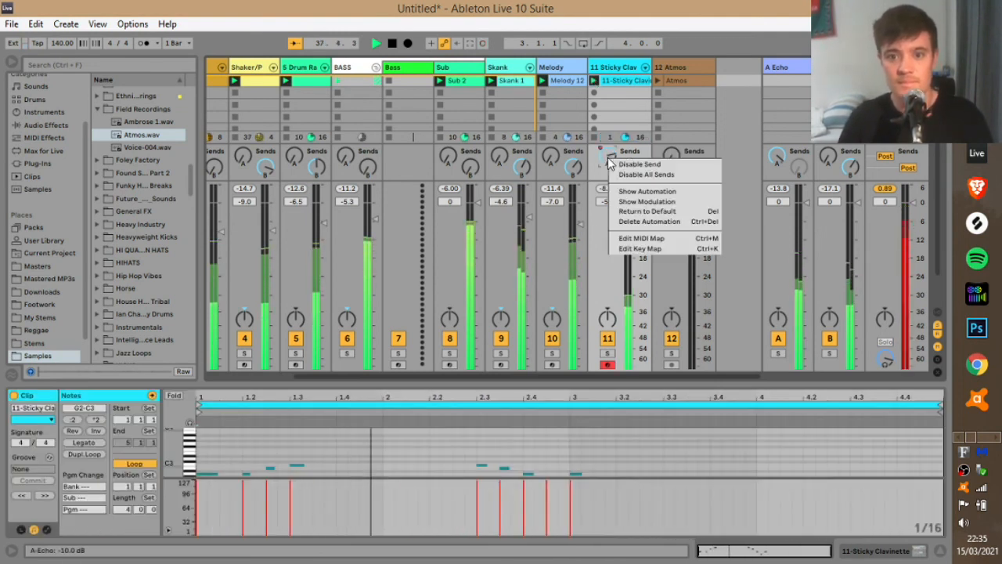
click(649, 221)
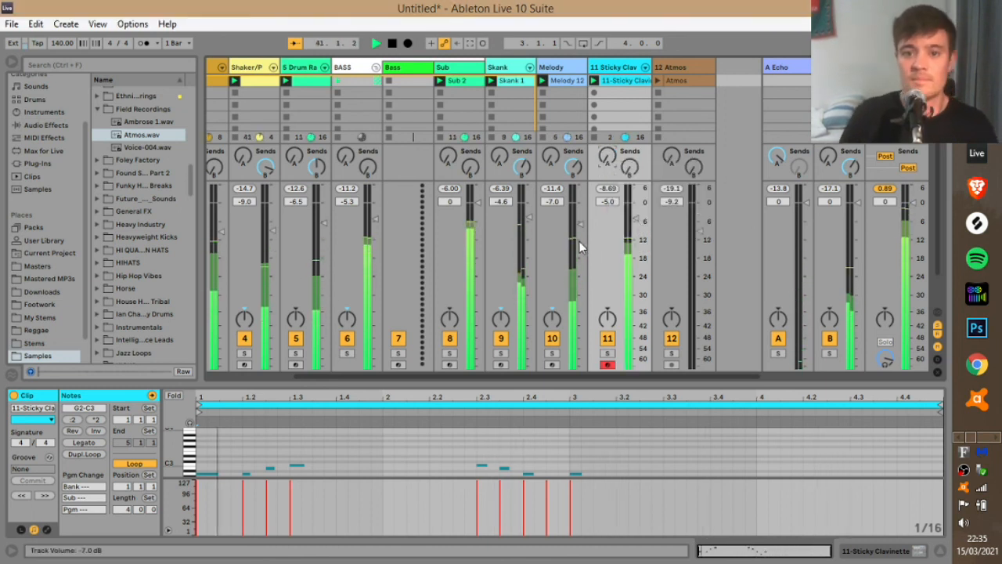
drag(607, 159, 608, 111)
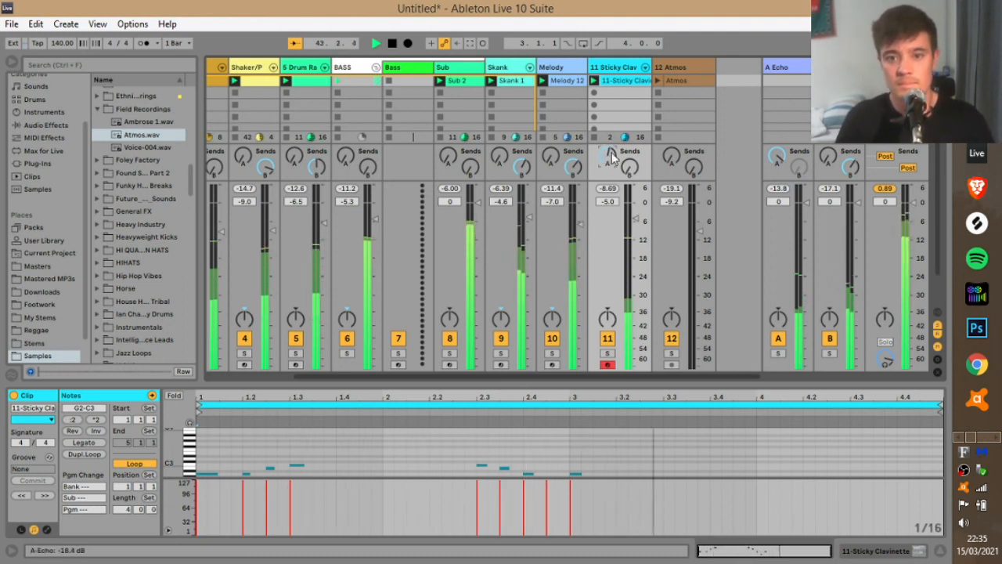
Step: Relaunch the Atmos field-recording clip and narrow the browser further to give the track mixer more room
click(675, 80)
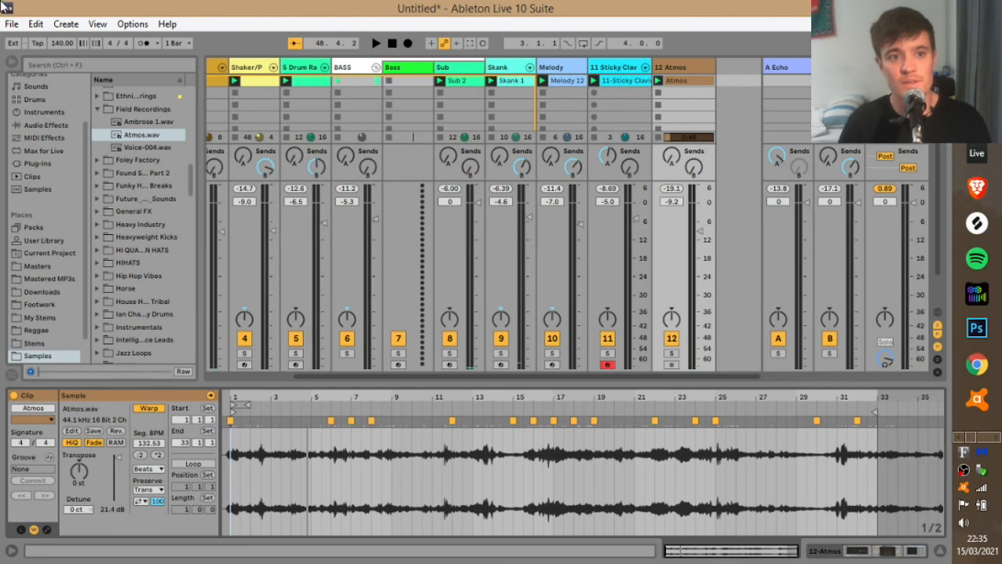
drag(202, 109, 169, 113)
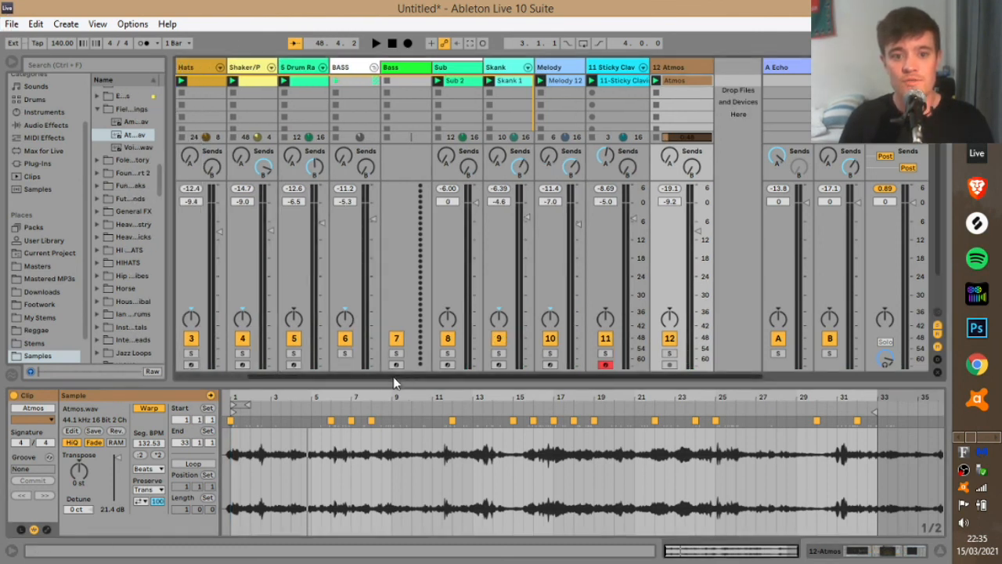
drag(394, 376, 301, 376)
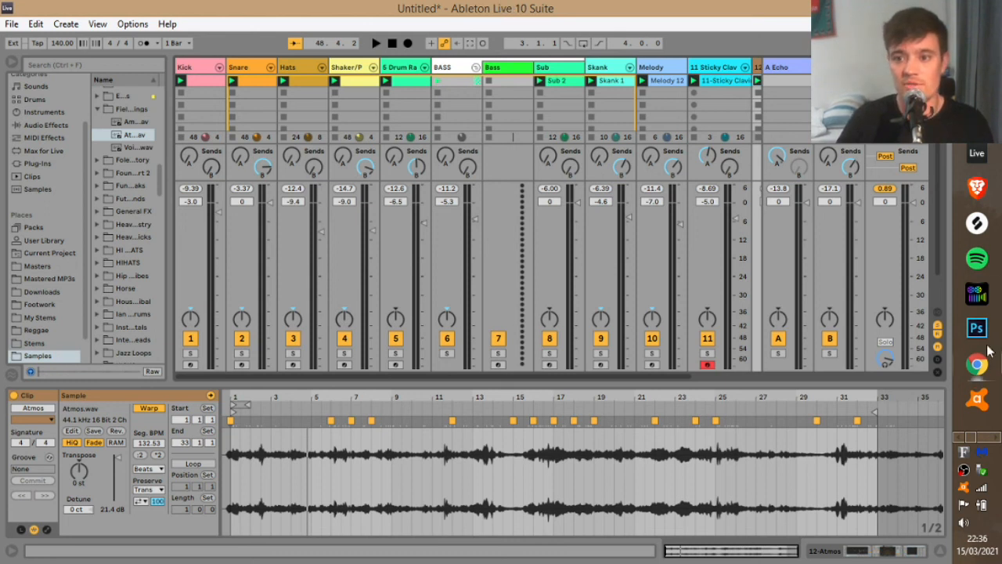
click(996, 438)
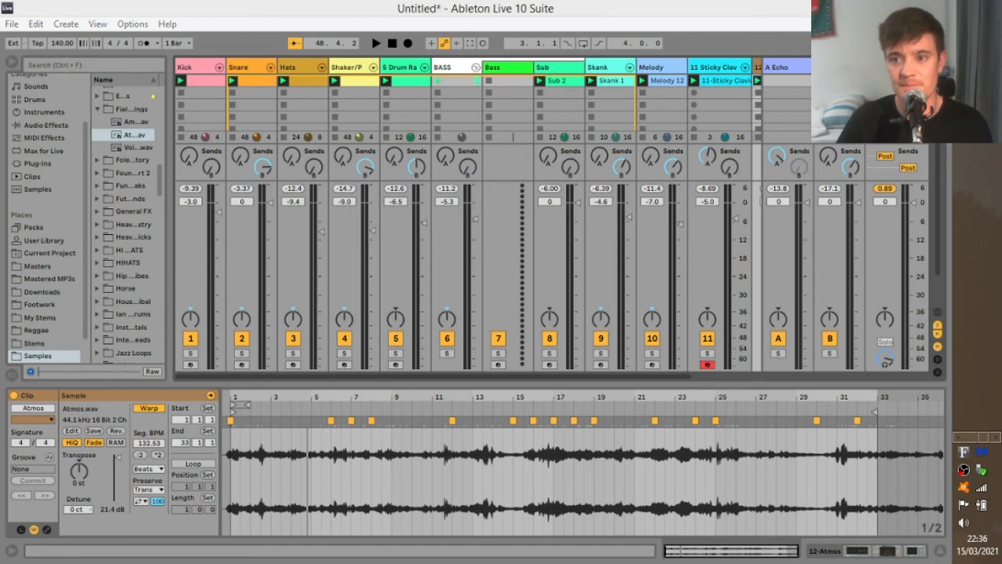